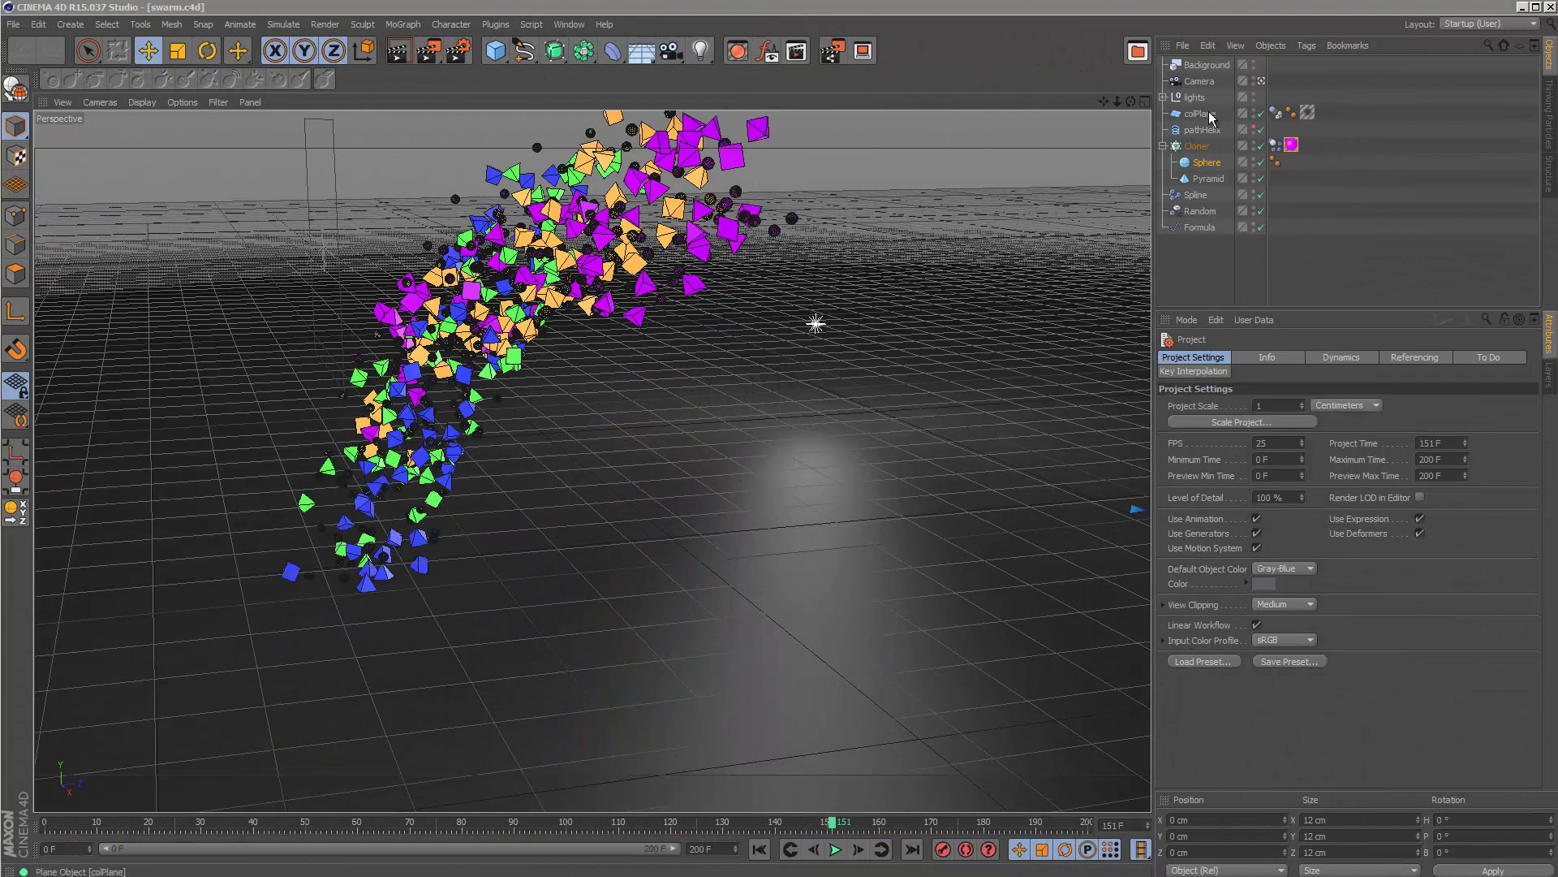
Review the Background, Camera, lights, pathHelix and Formula effector settings.
left_click(1203, 67)
left_click(1199, 81)
left_click(1195, 97)
left_click(1209, 262)
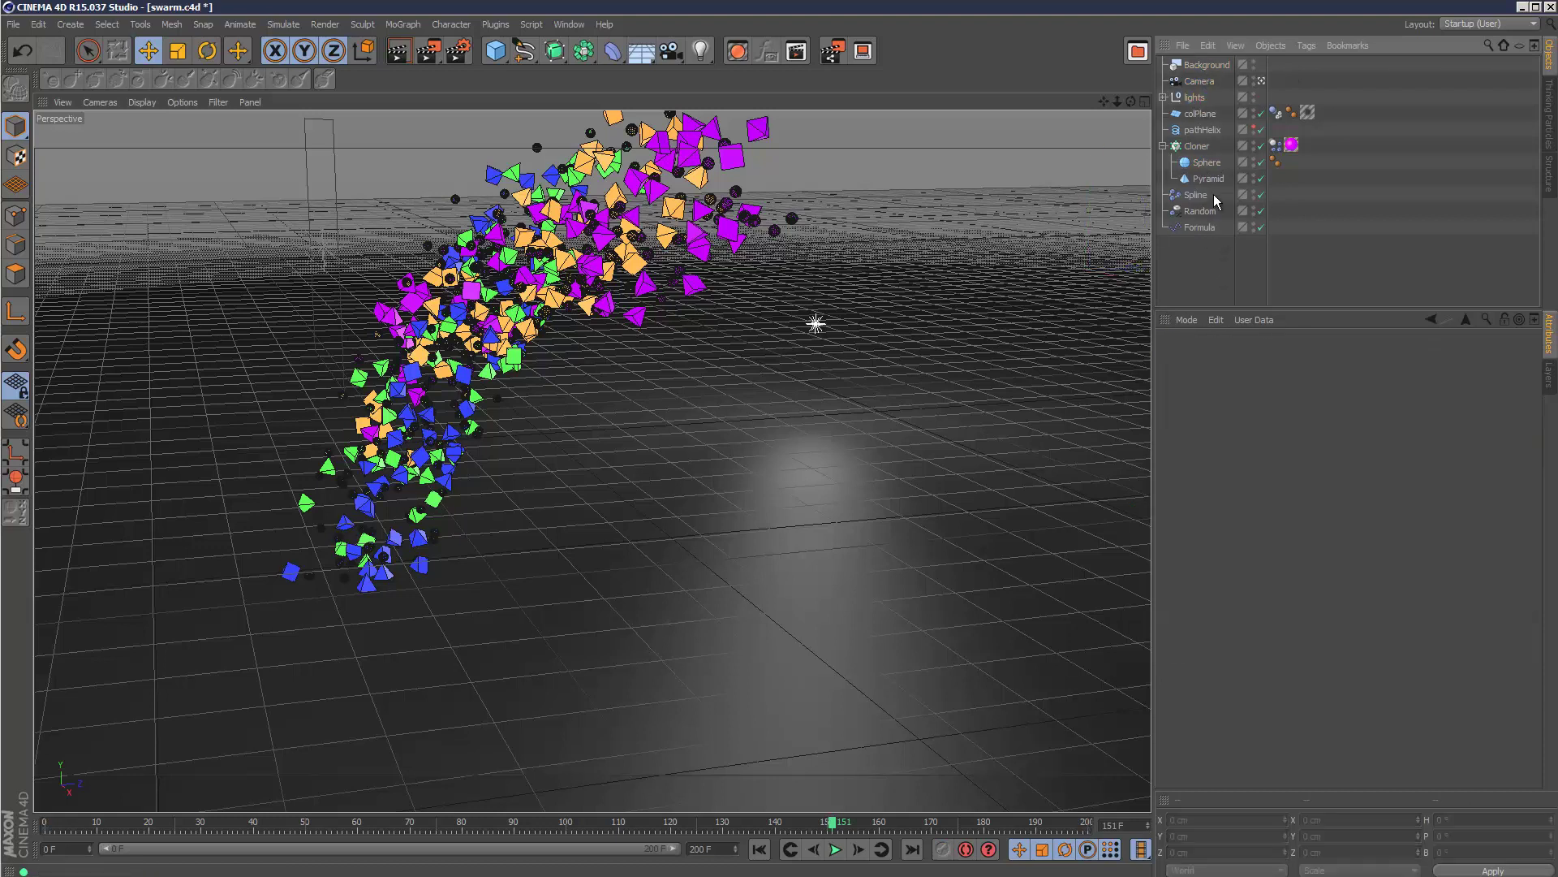
left_click(1208, 131)
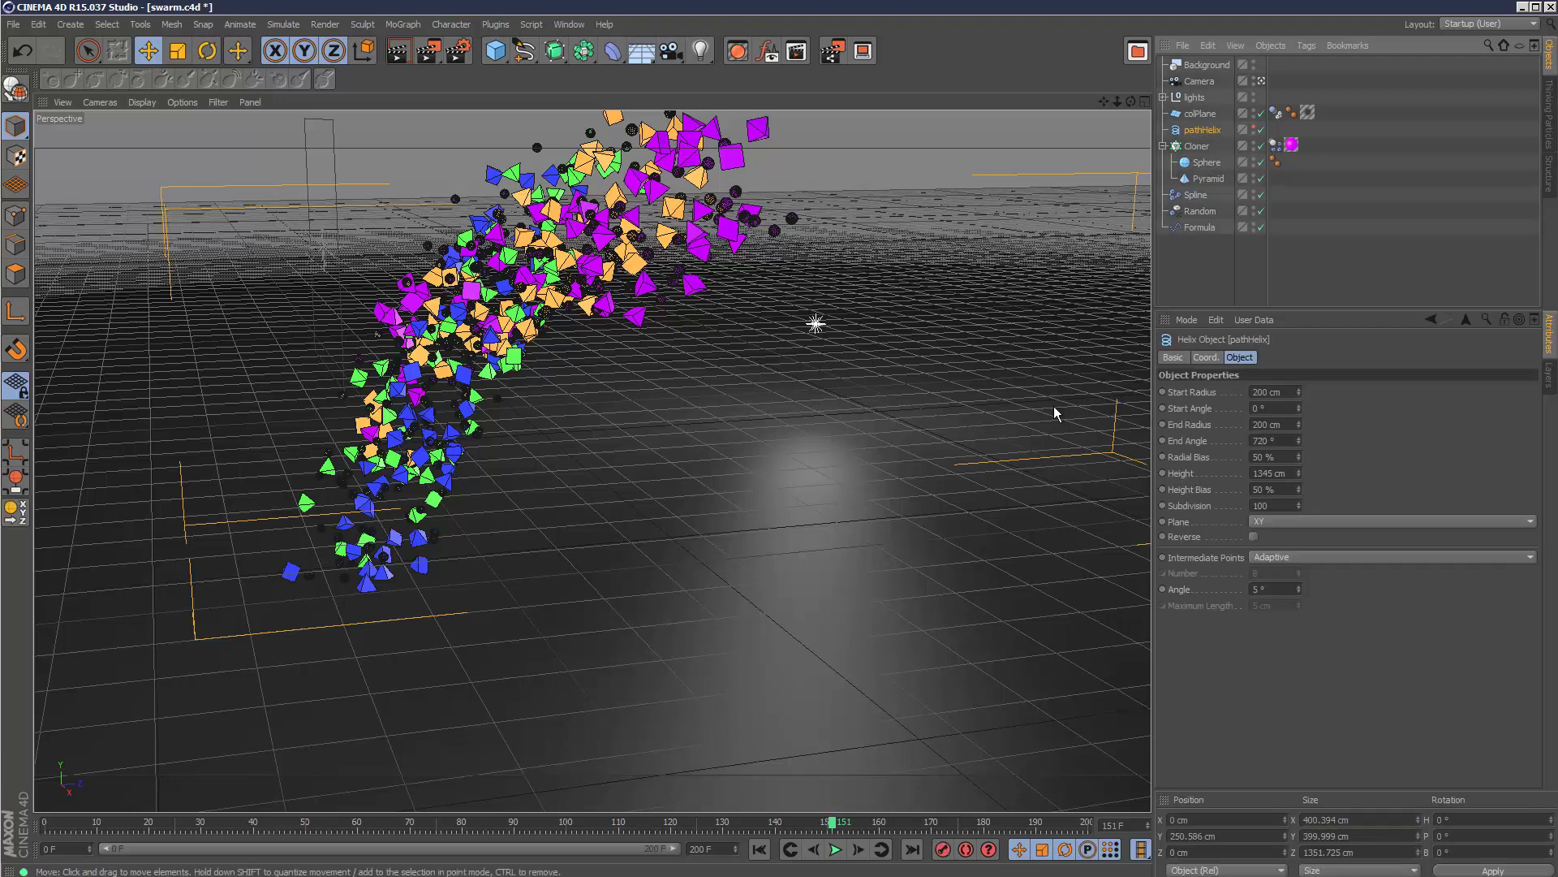
left_click(1201, 226)
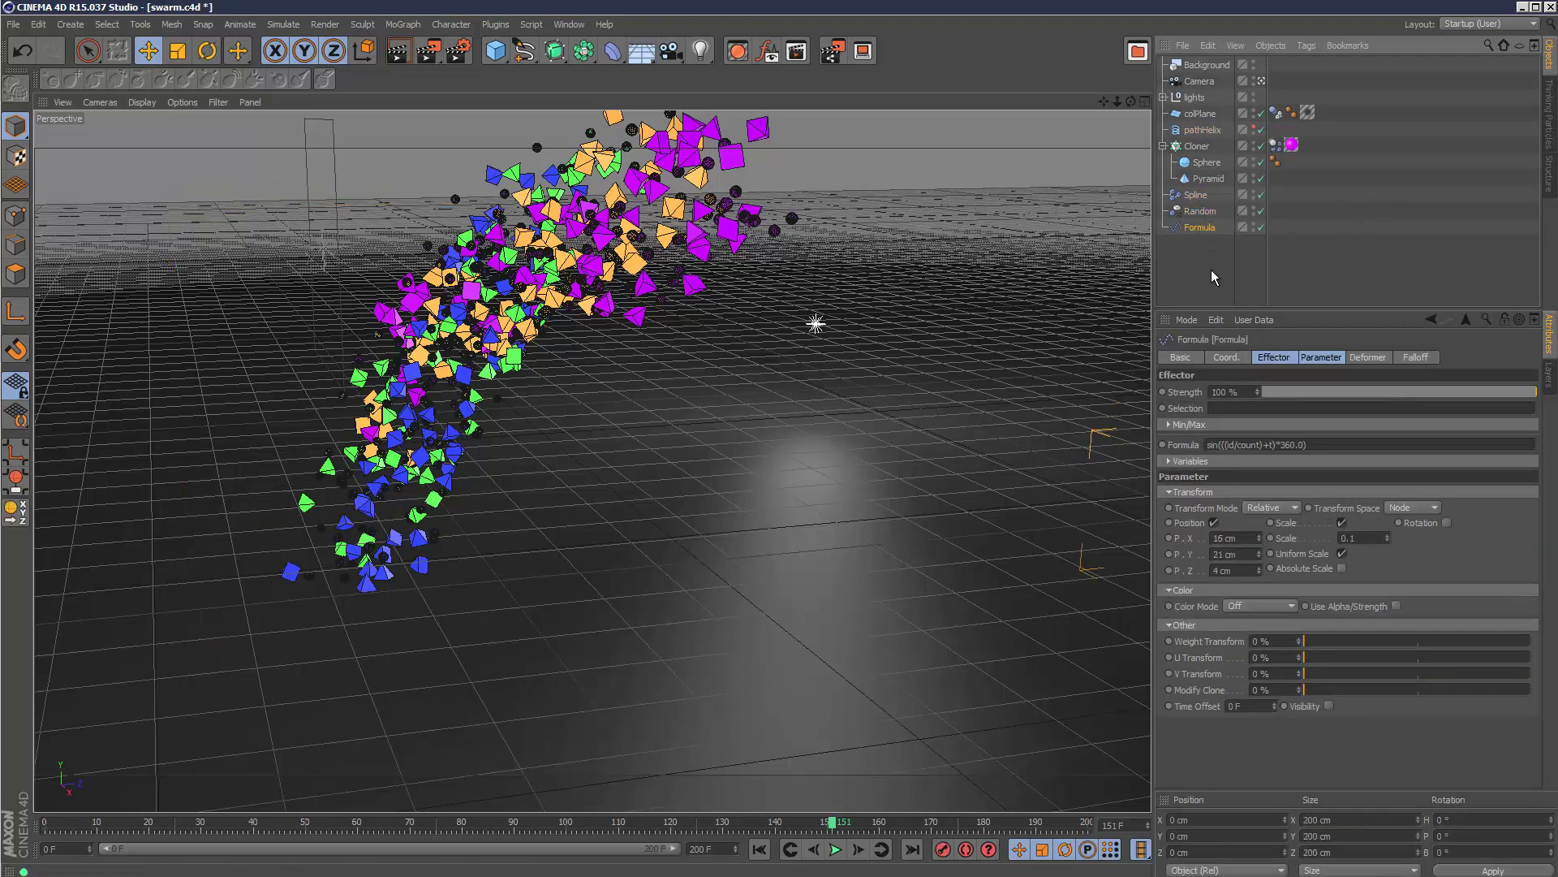
Check the Cloner's Dynamics Body tag and play the simulation until the clones fall.
left_click(1276, 146)
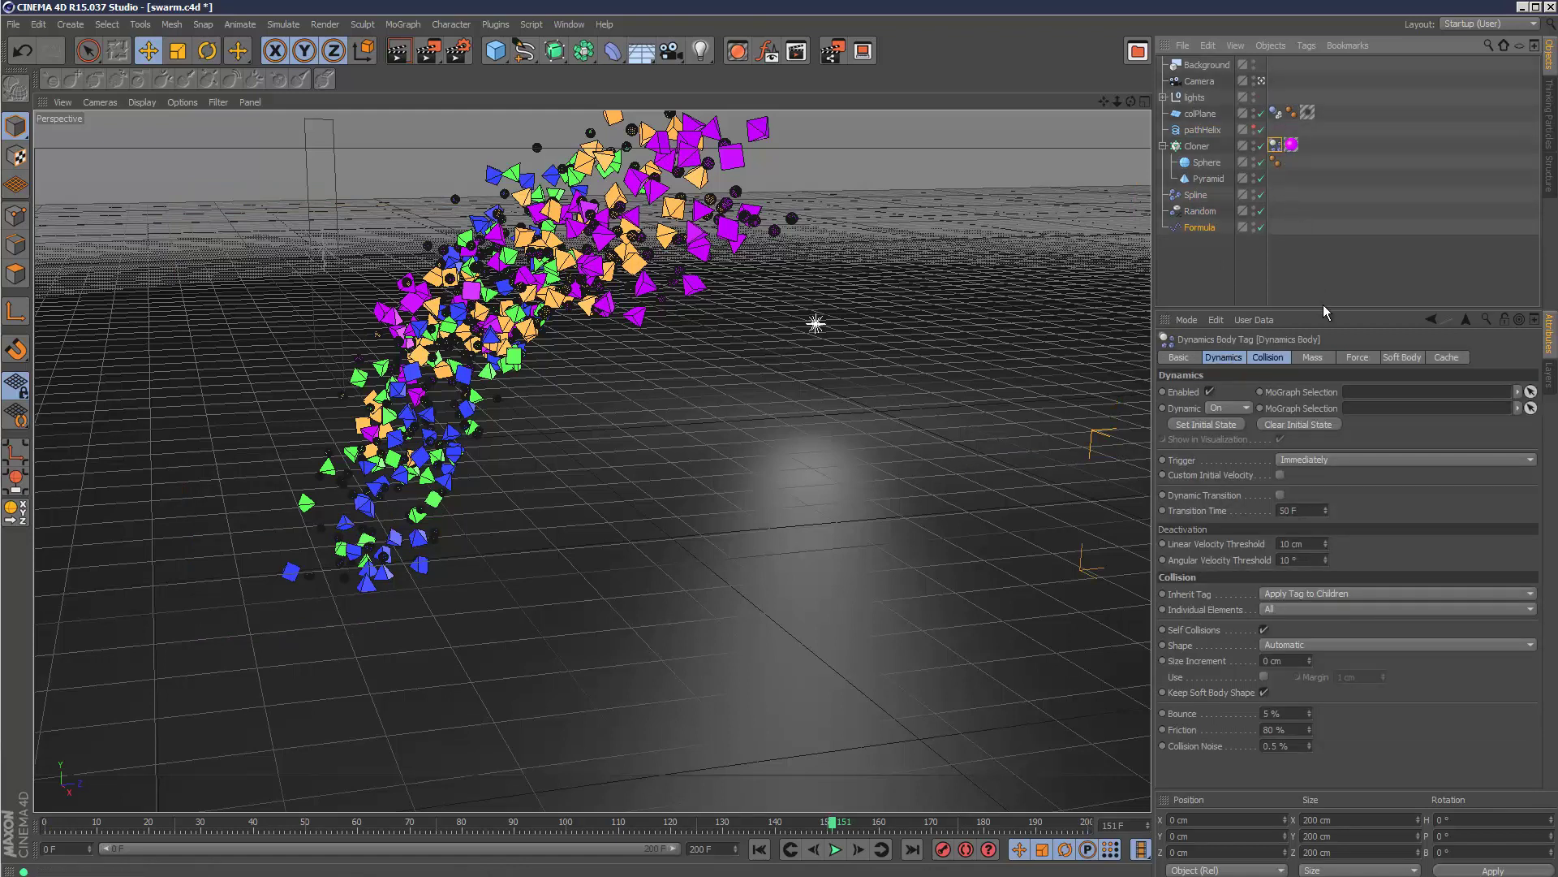
left_click(836, 850)
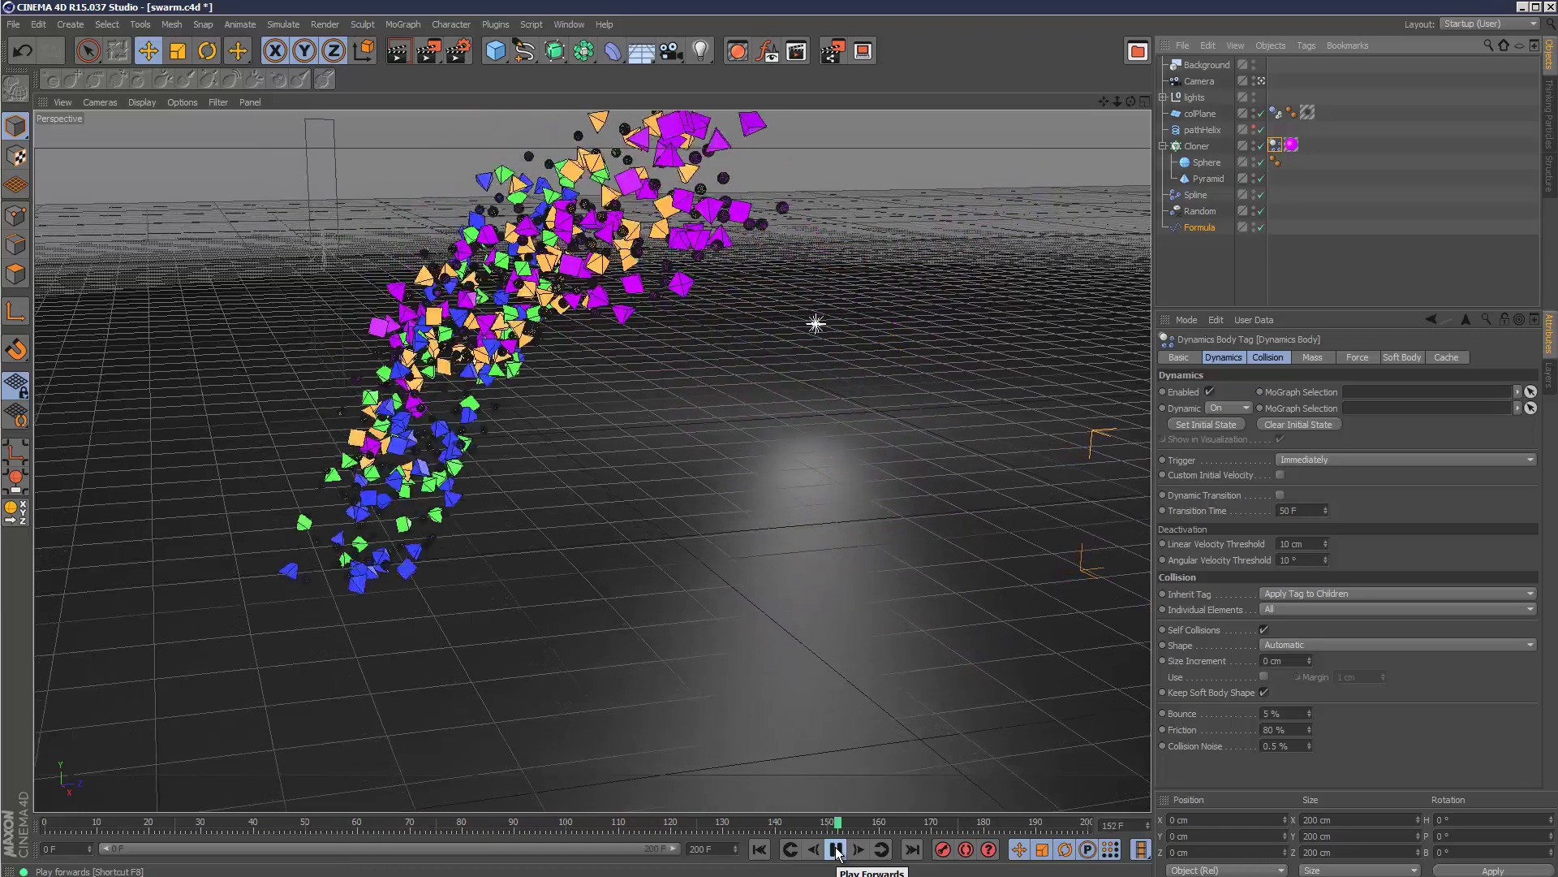
left_click(835, 850)
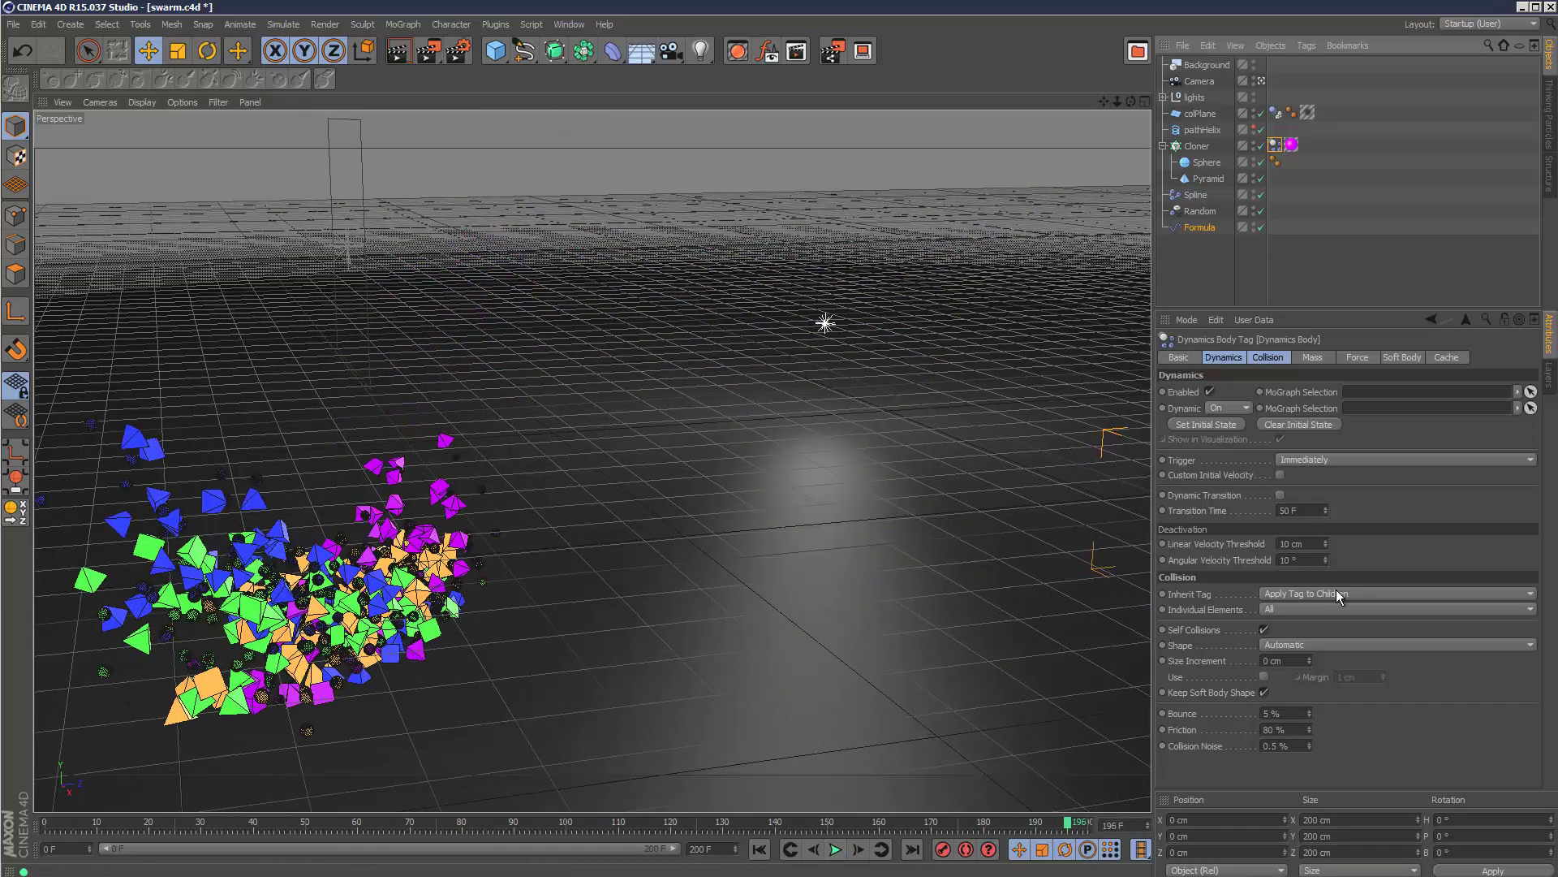
Start a new empty document and add a Cloner object.
key("ctrl+n")
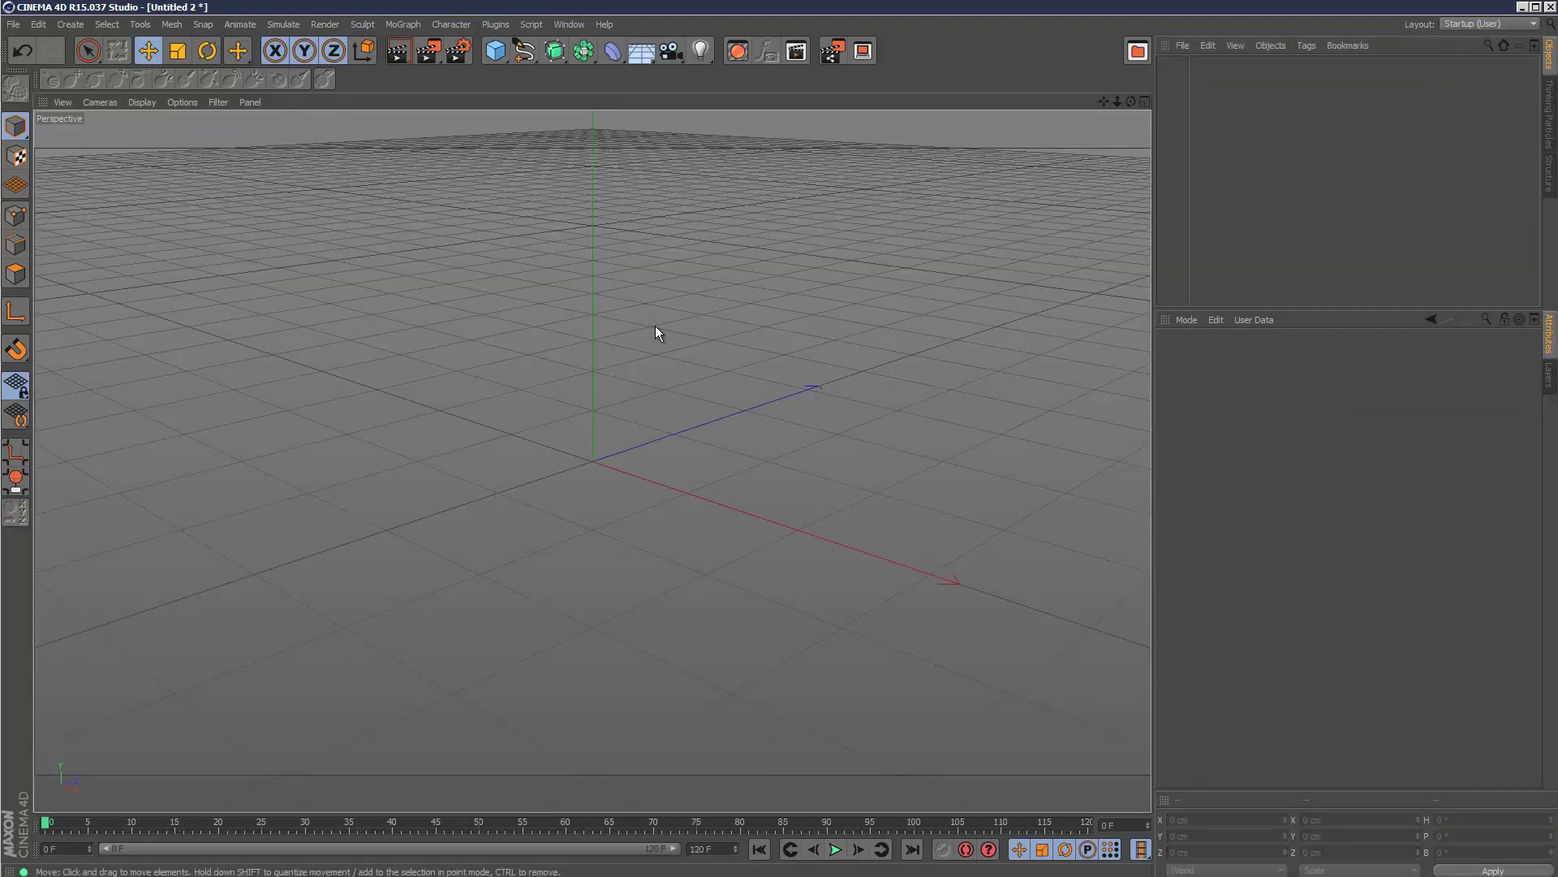
left_click(403, 24)
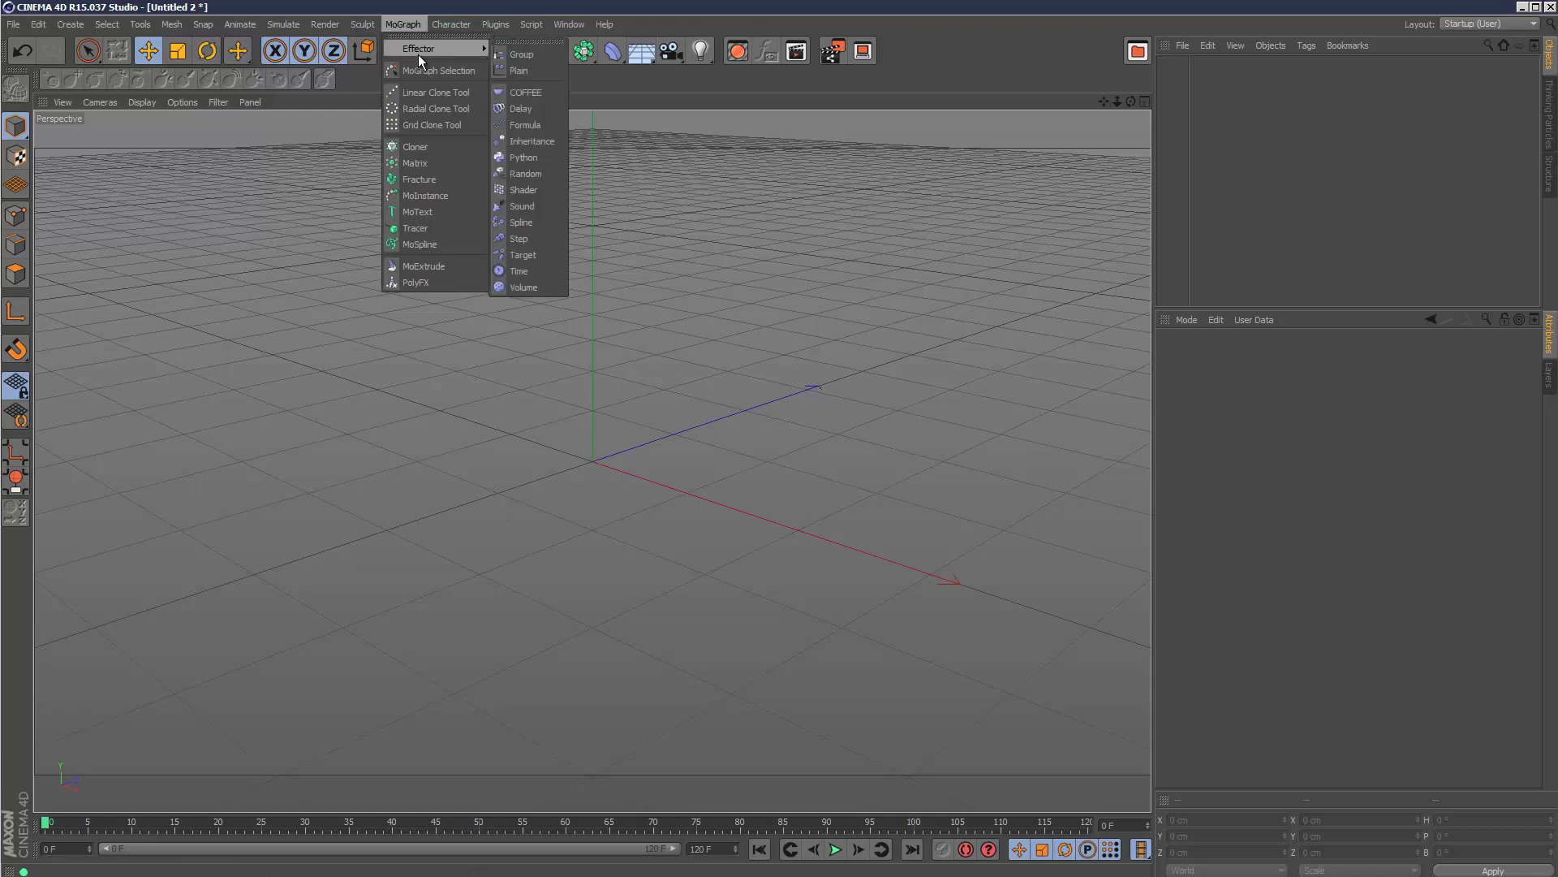
left_click(440, 146)
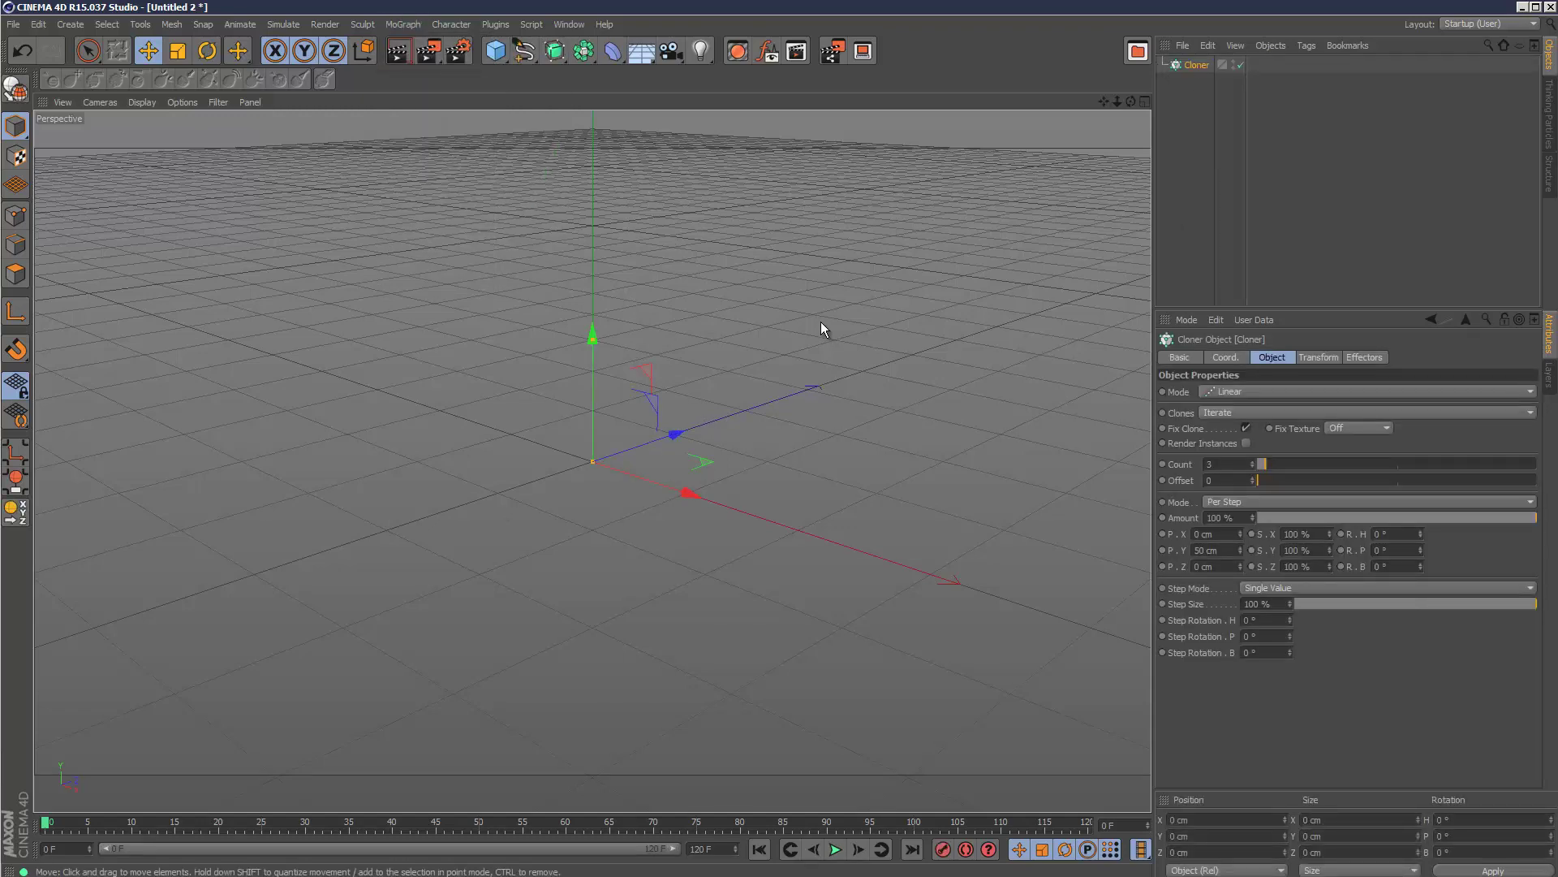
Add a Pyramid and a Sphere, placing them as children of the Cloner.
left_click(496, 52)
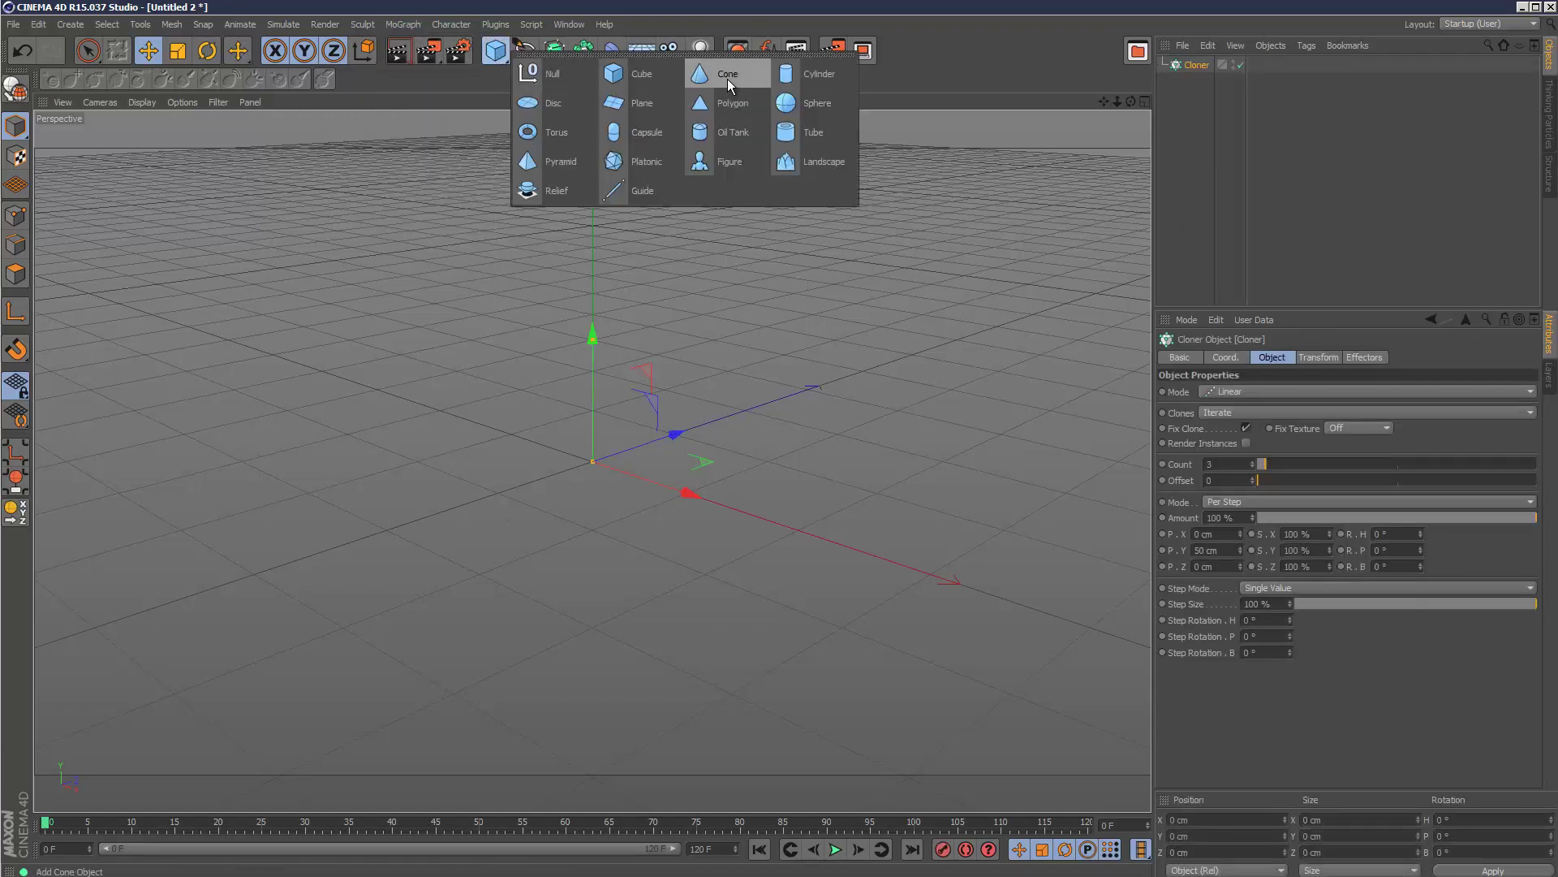
left_click(577, 158)
left_click(503, 61)
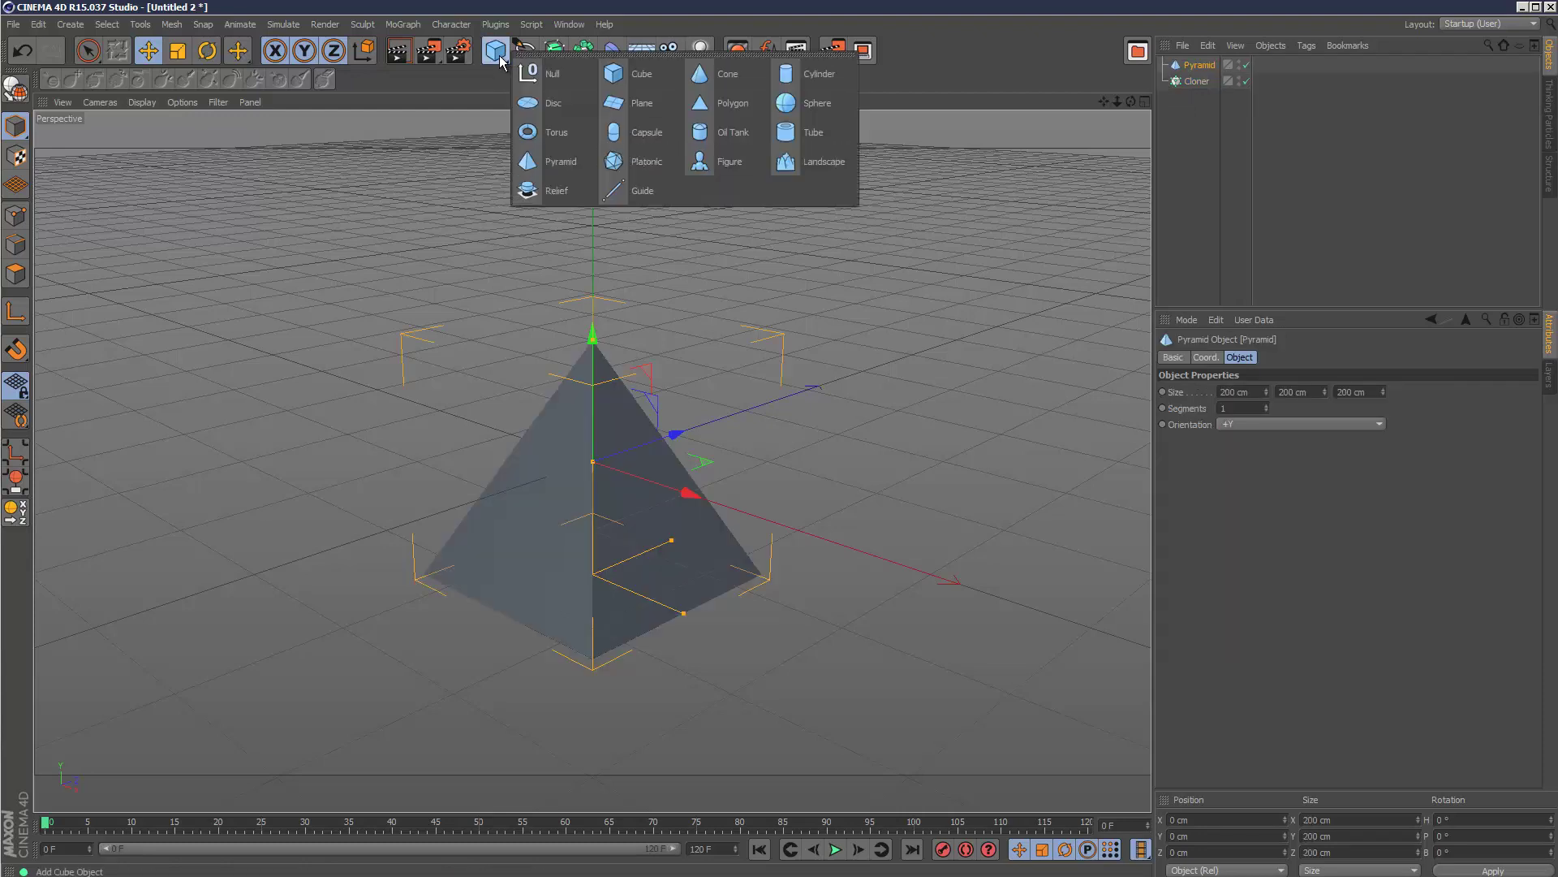
left_click(771, 95)
left_click_drag(1199, 82, 1206, 91)
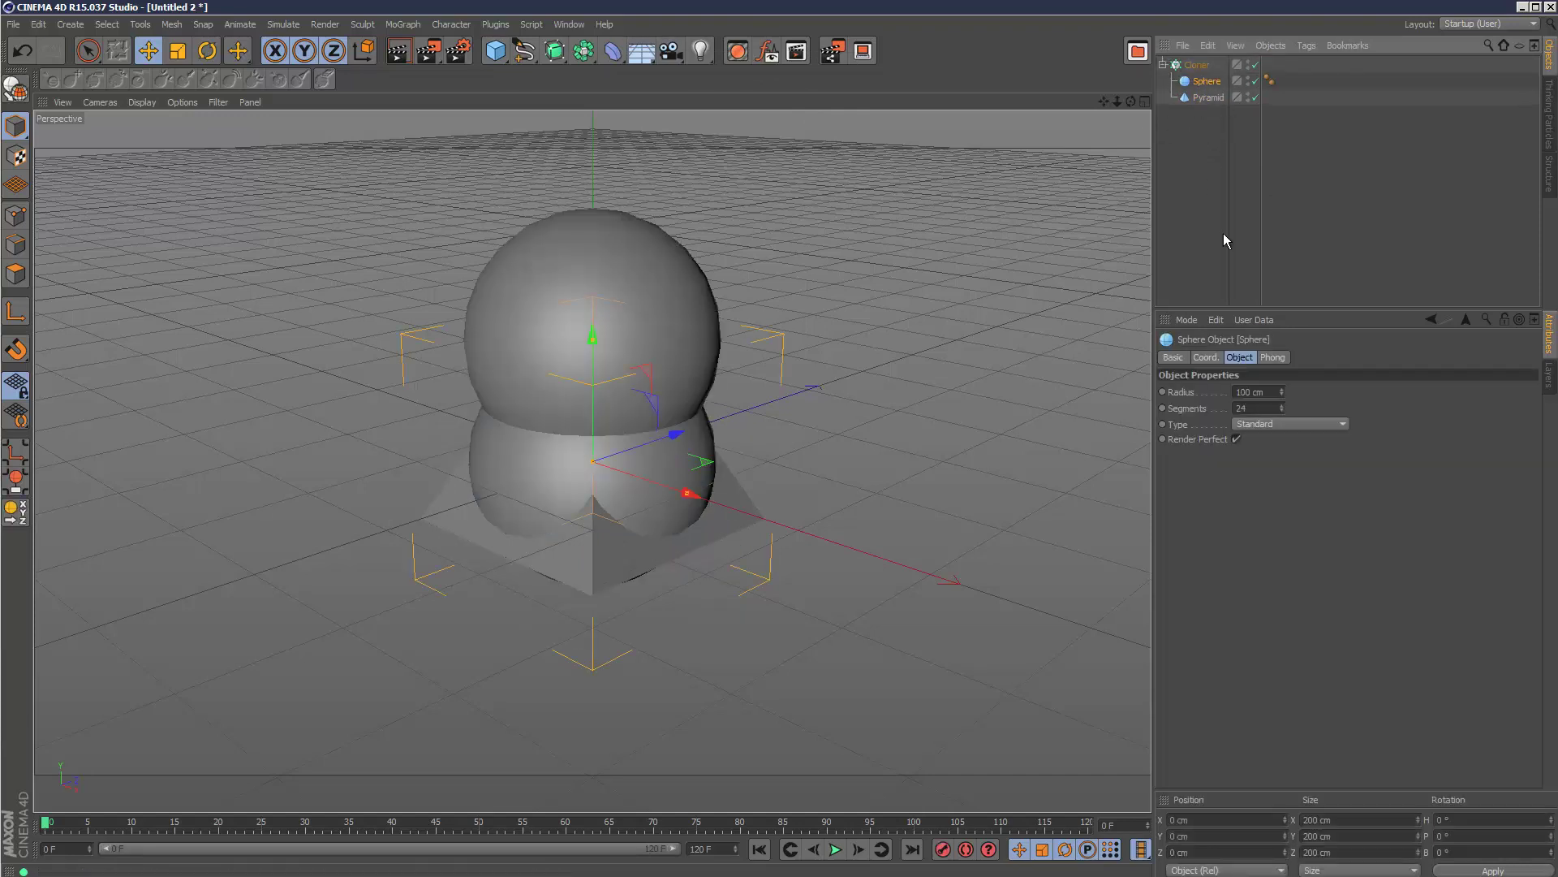
Reduce the sphere's radius and resize the pyramid to 22 cm wide.
left_click(1271, 391)
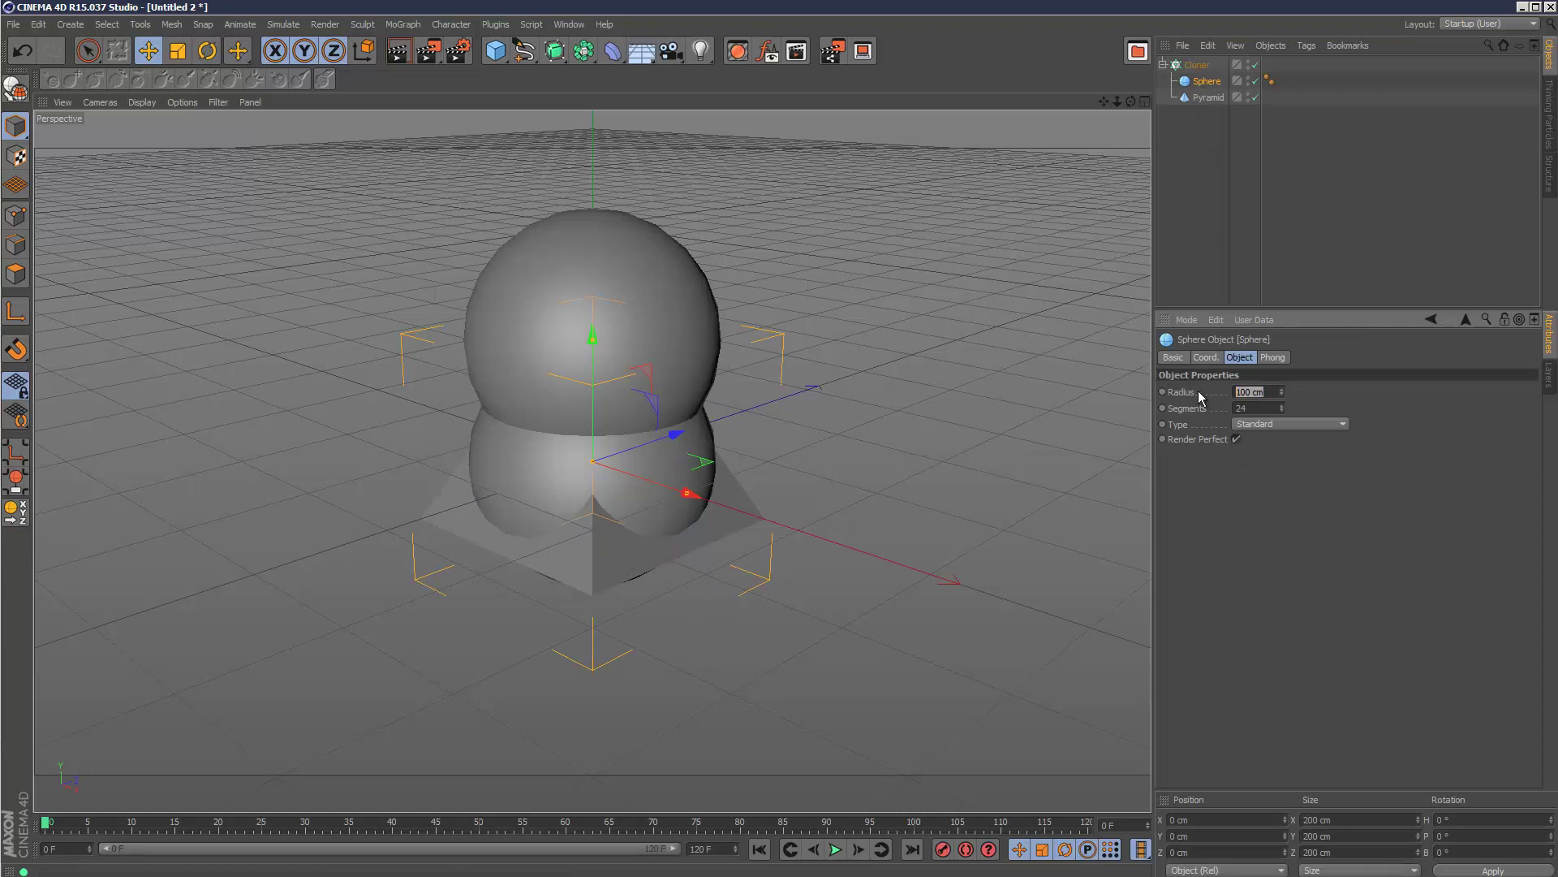
left_click(681, 314)
left_click(1208, 97)
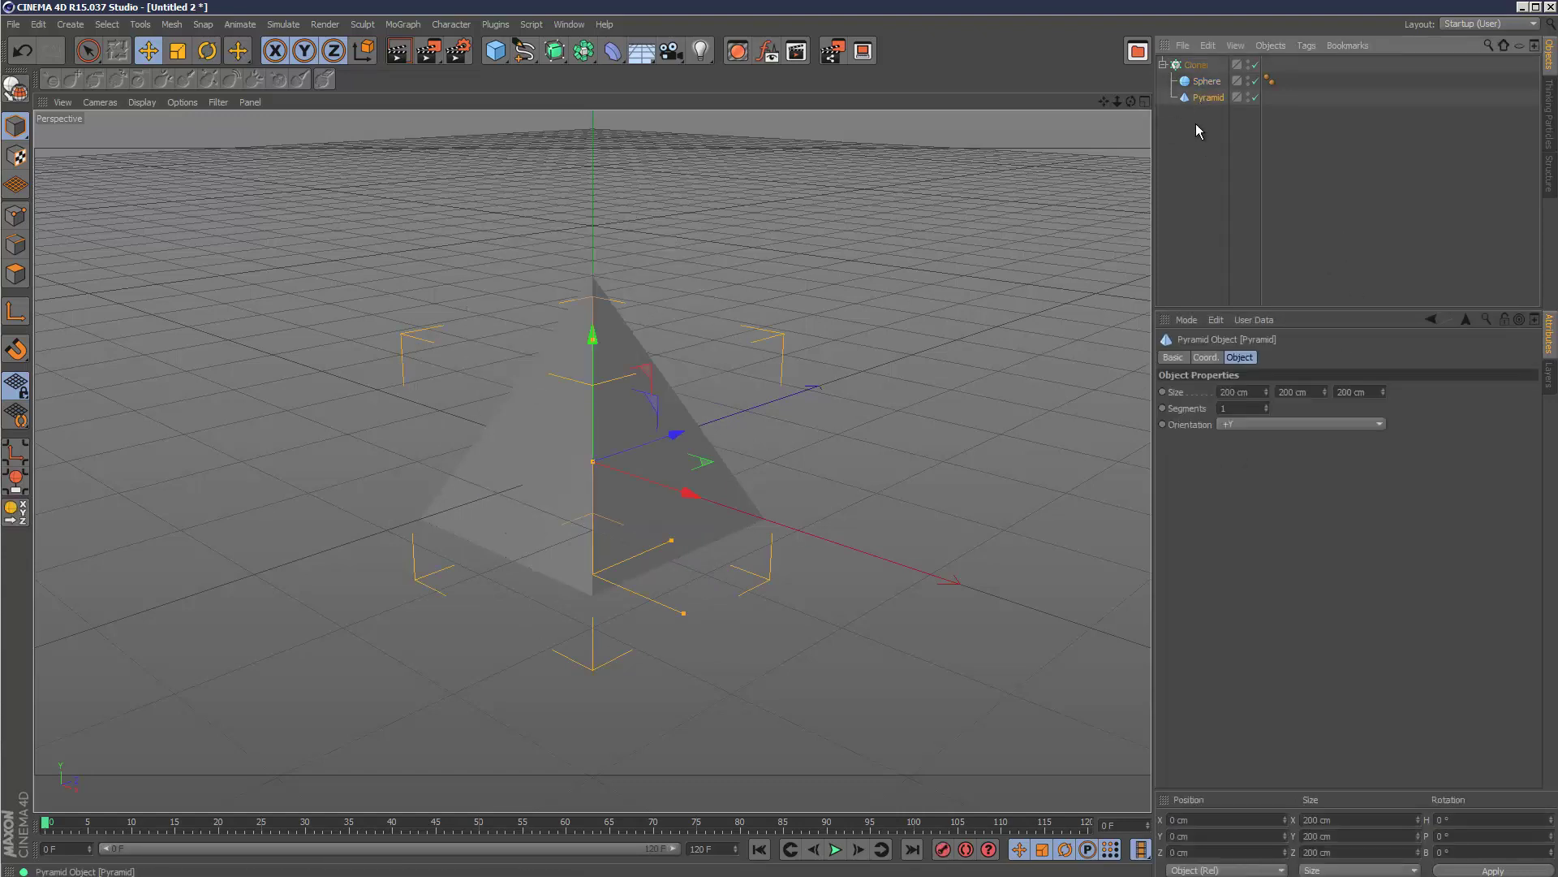
left_click(1259, 392)
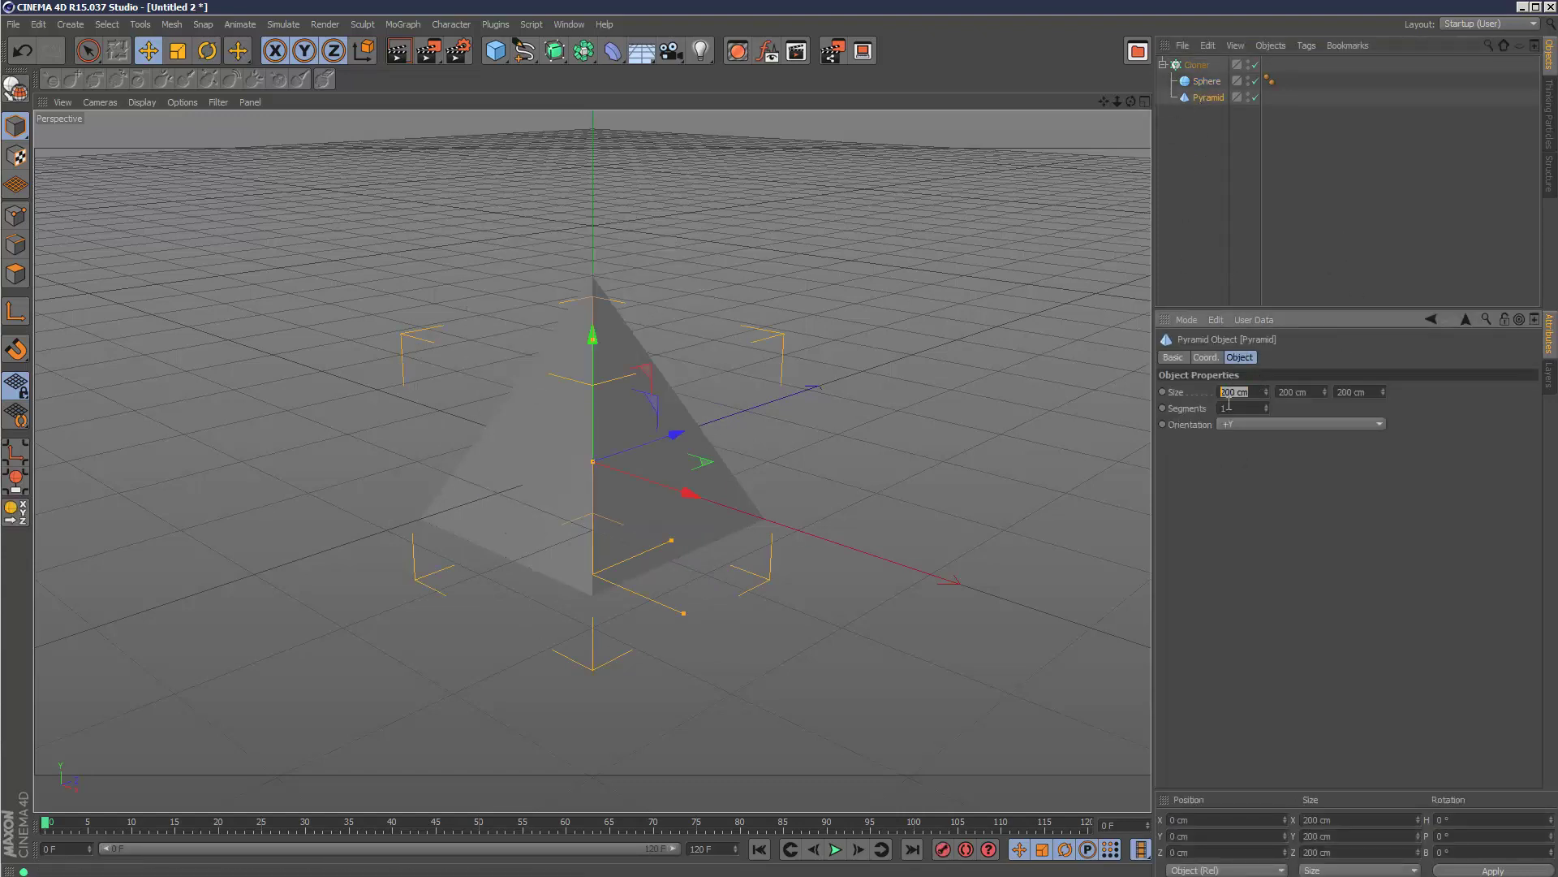
type("22")
left_click(1315, 392)
type("2")
type("22")
key("Return")
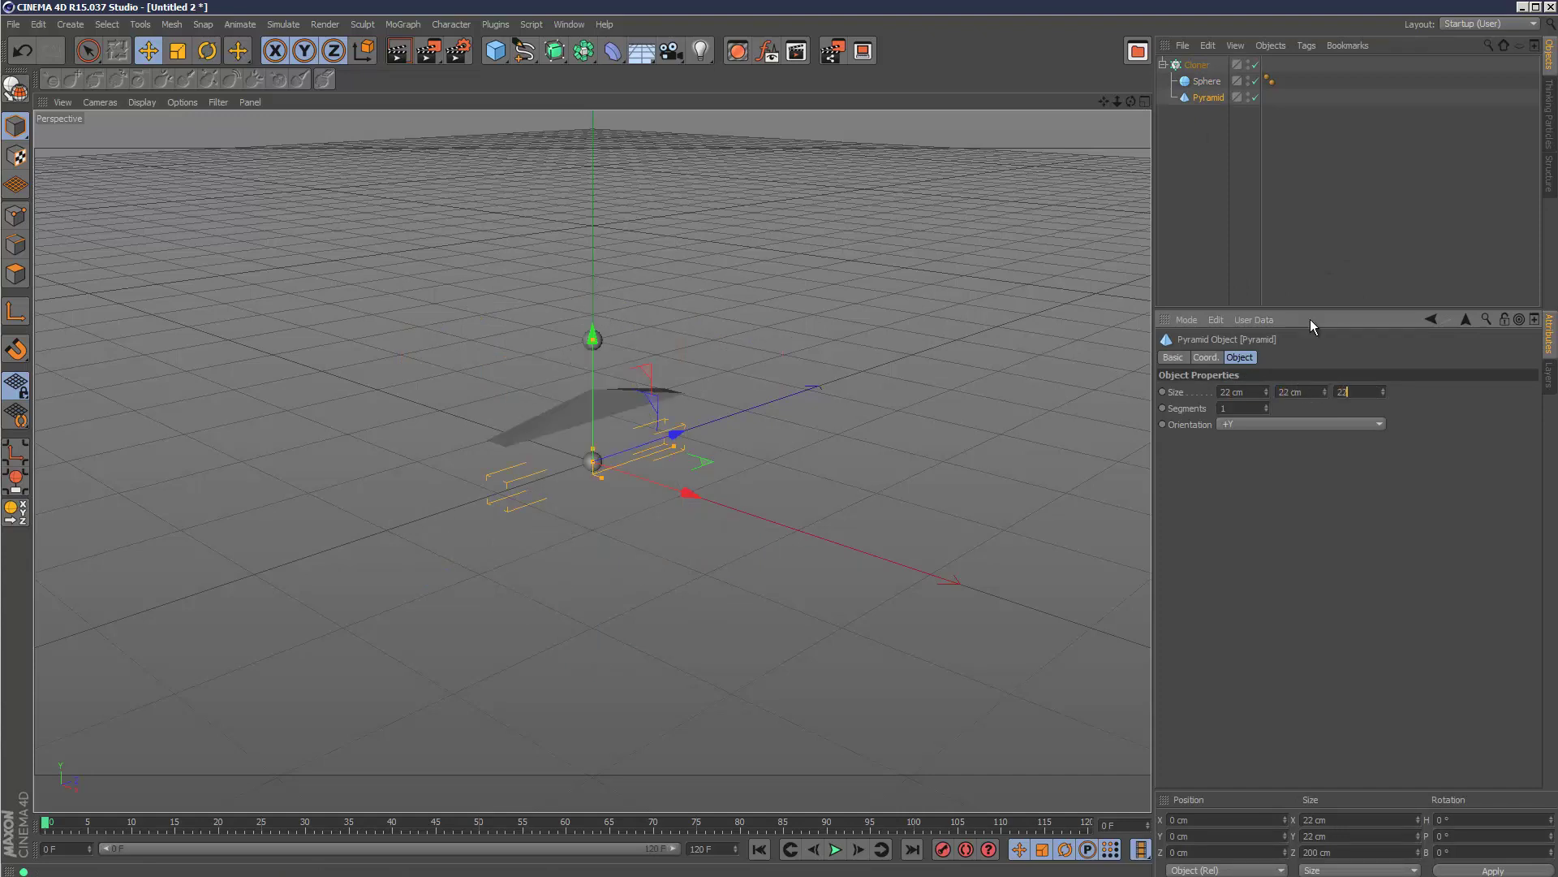
left_click(1327, 262)
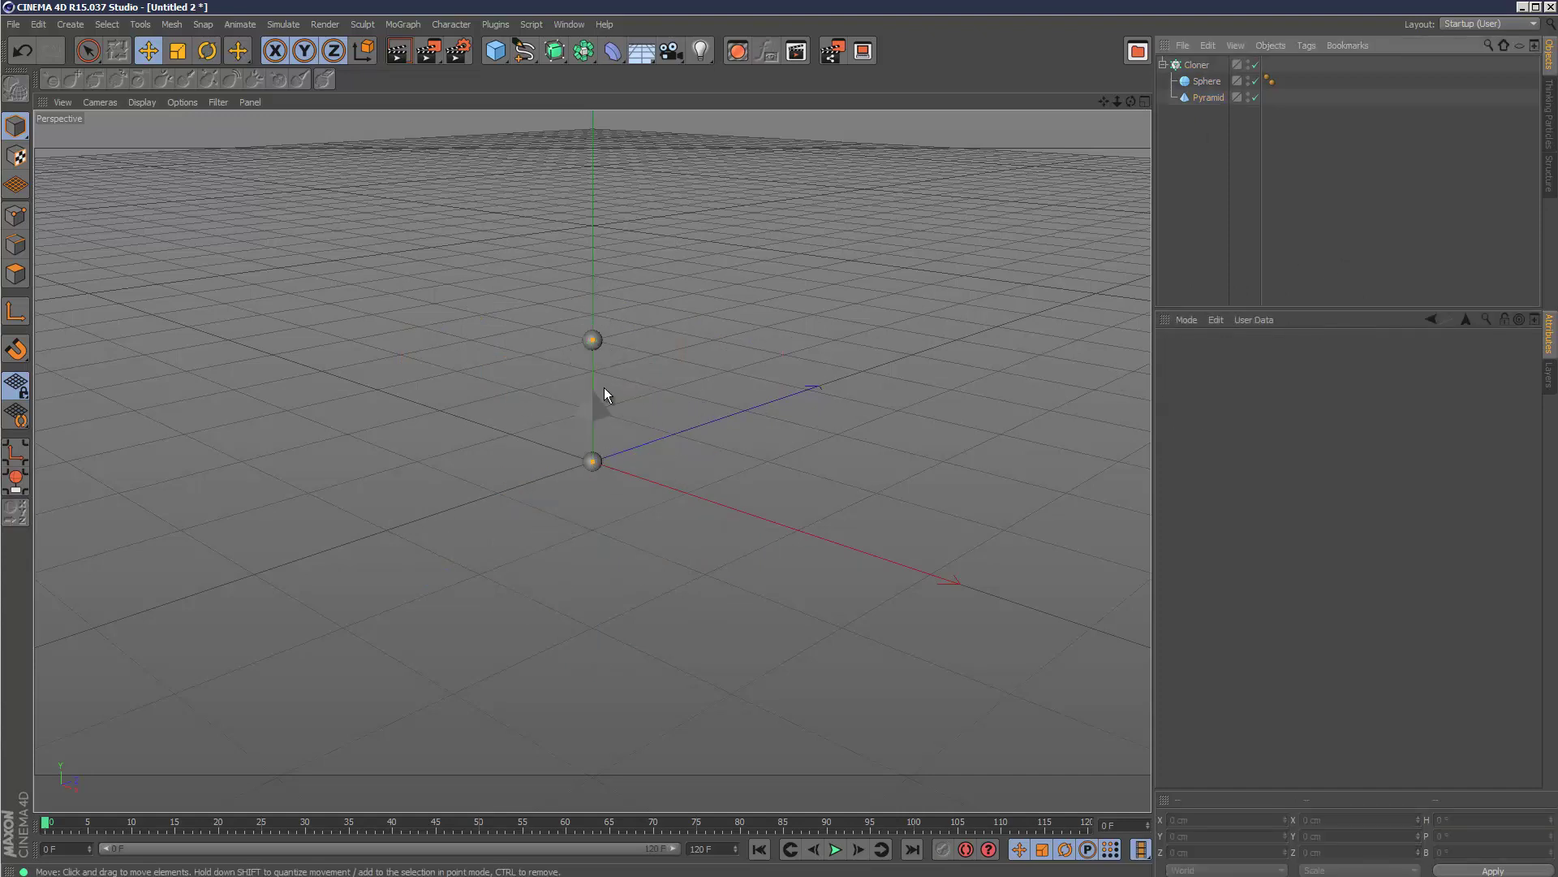
Switch the viewport display to Hidden Line shading.
left_click(100, 102)
mouse_move(142, 102)
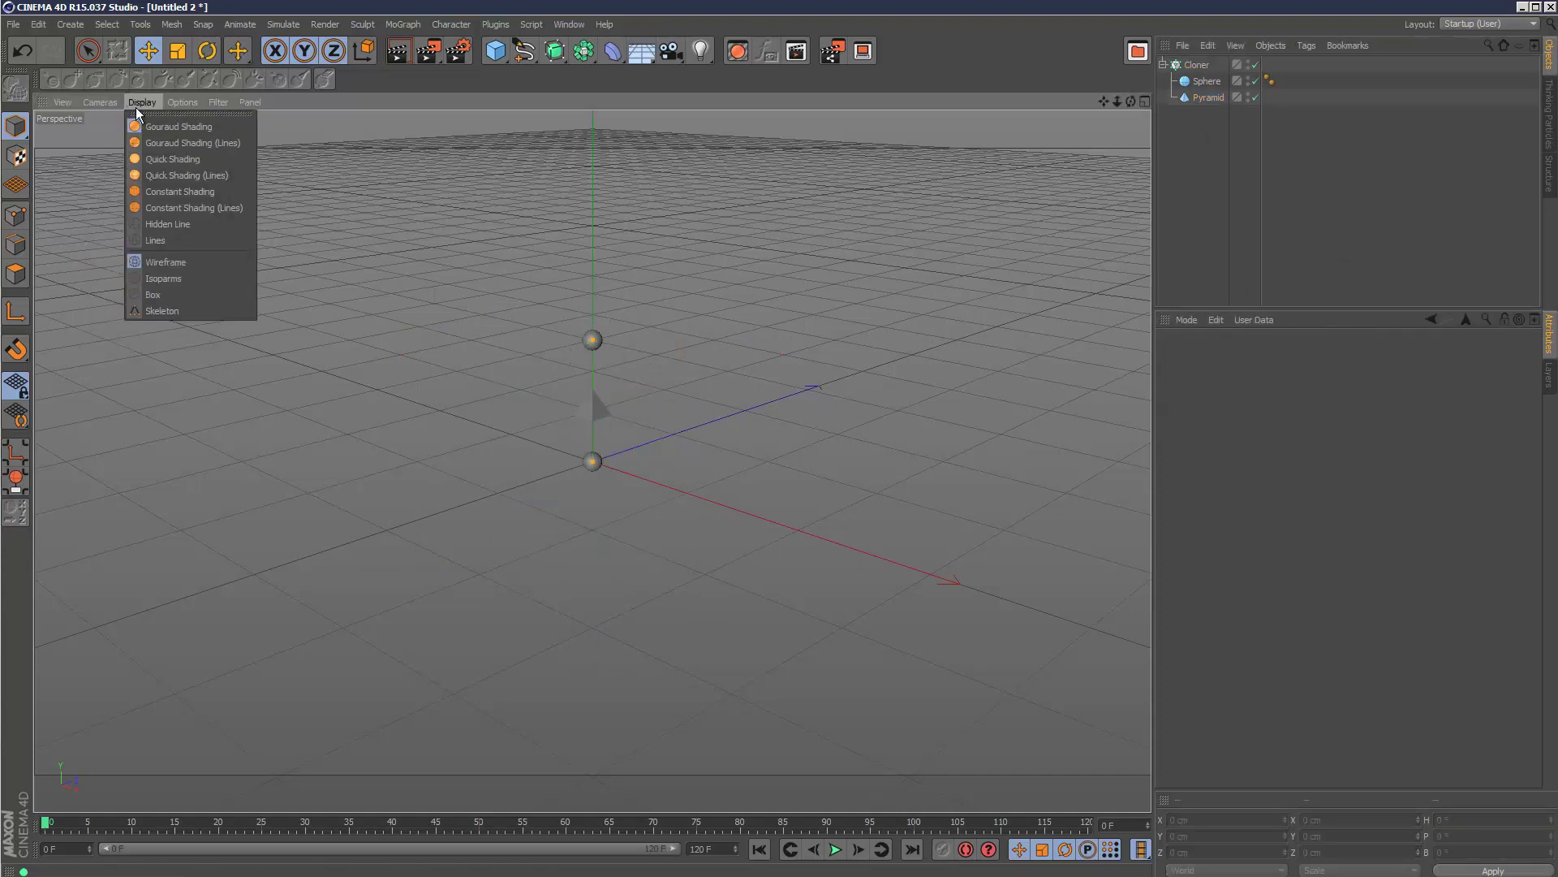
left_click(181, 240)
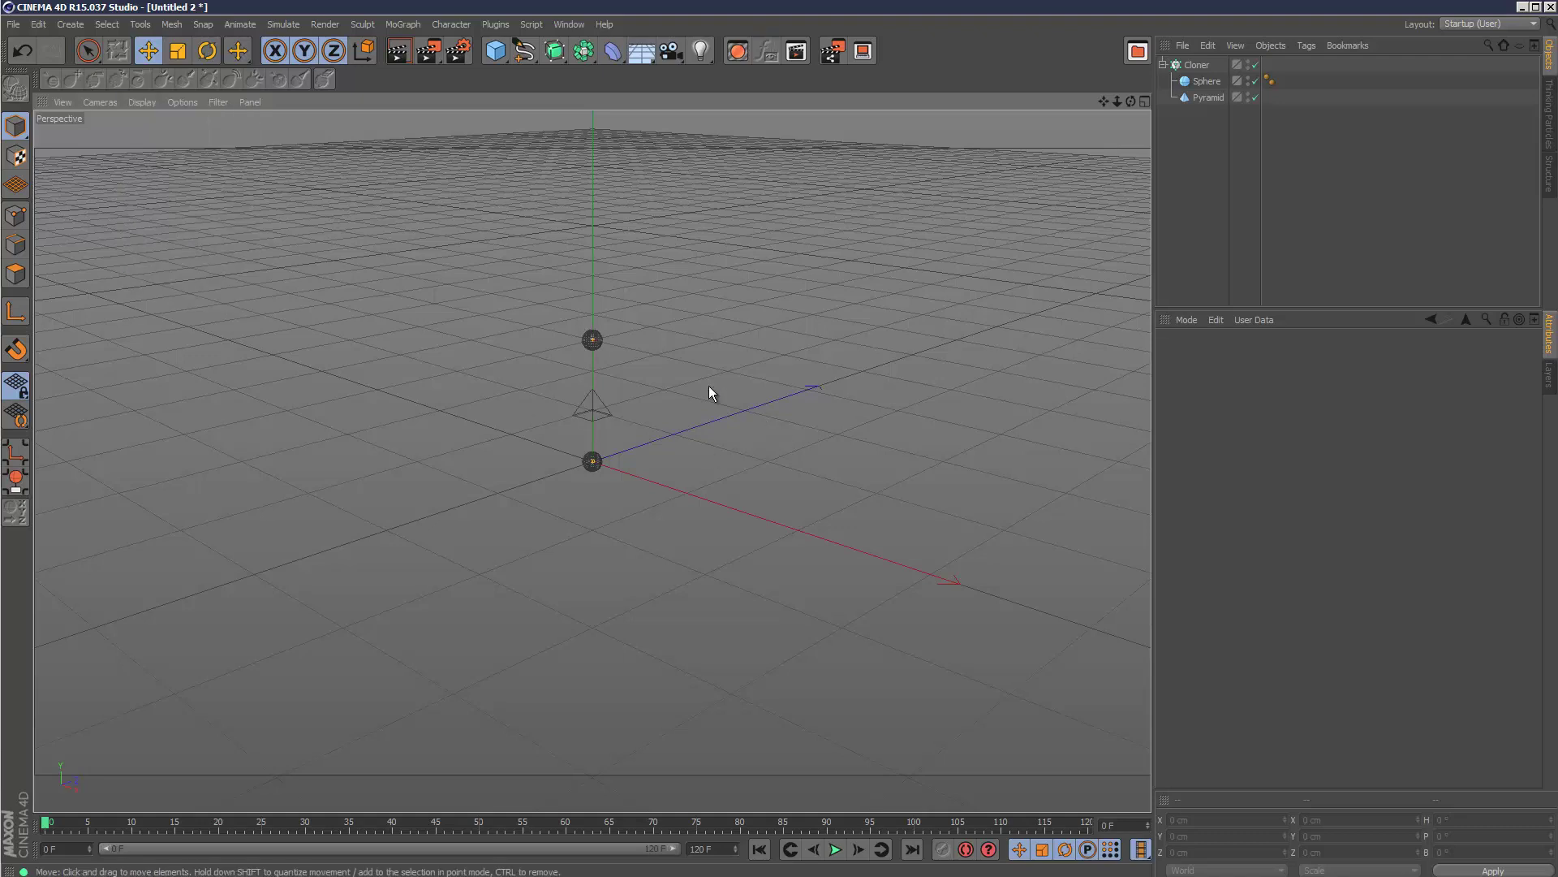
left_click(138, 101)
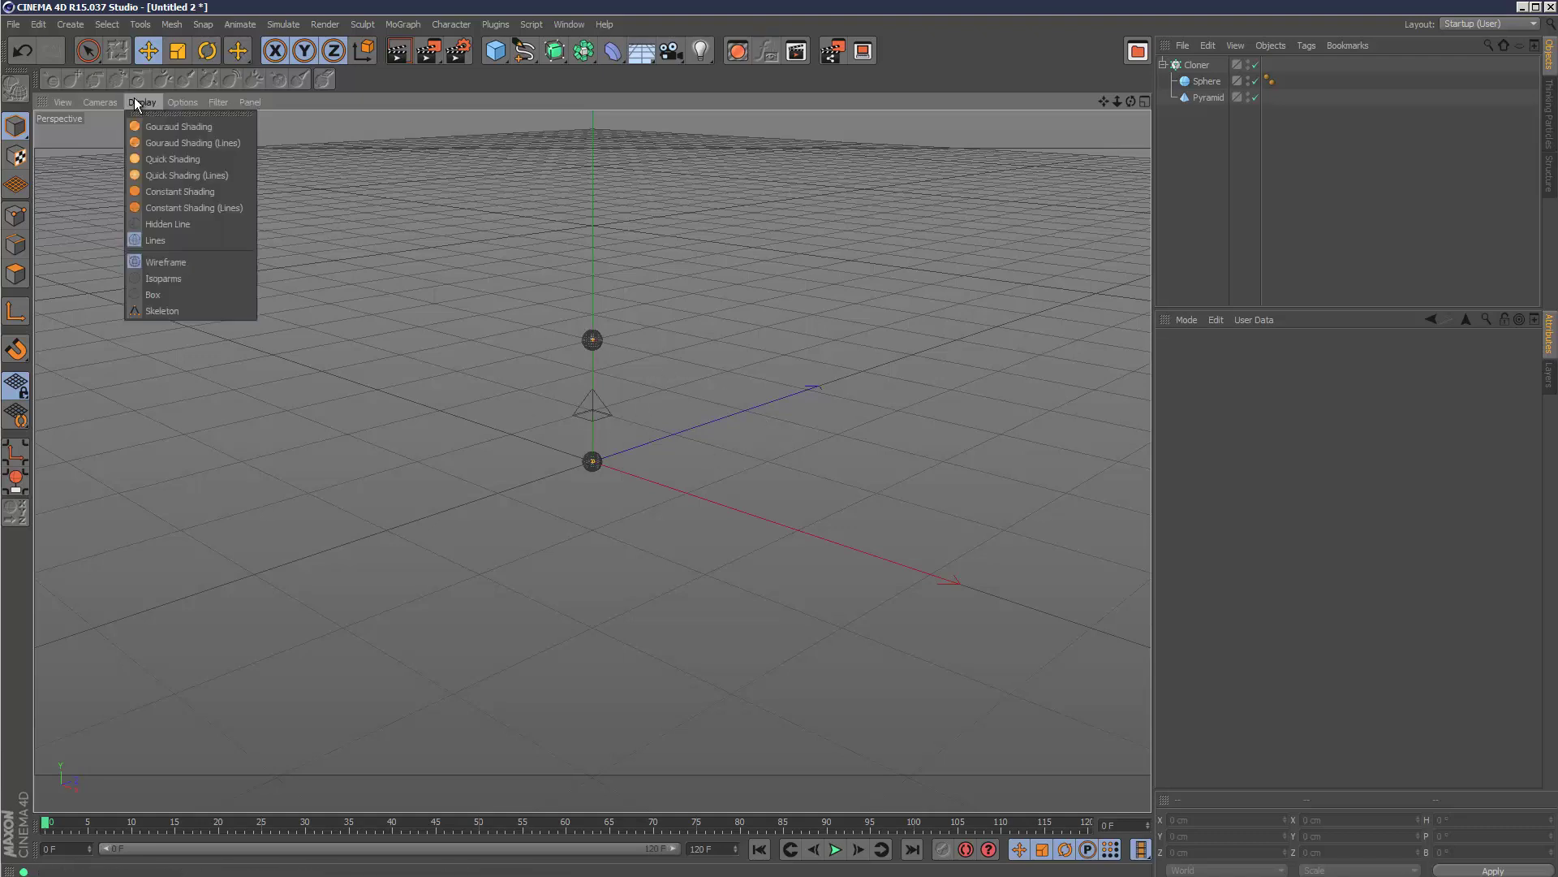
left_click(171, 223)
scroll(734, 404, "up", 4)
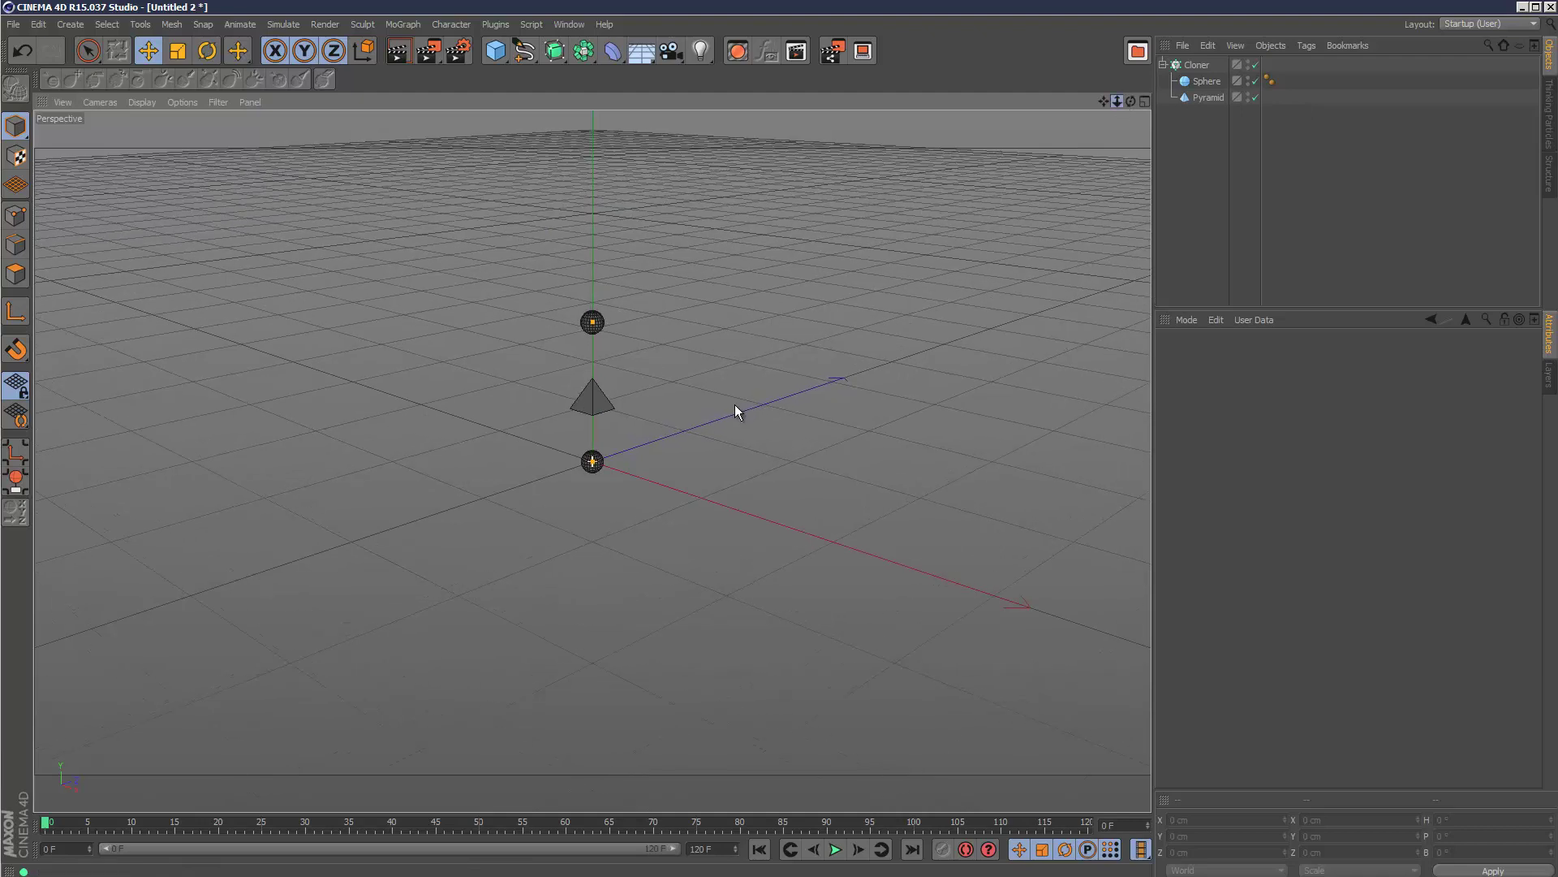
Collapse the Cloner's children in the Object Manager and deselect it.
left_click(1196, 65)
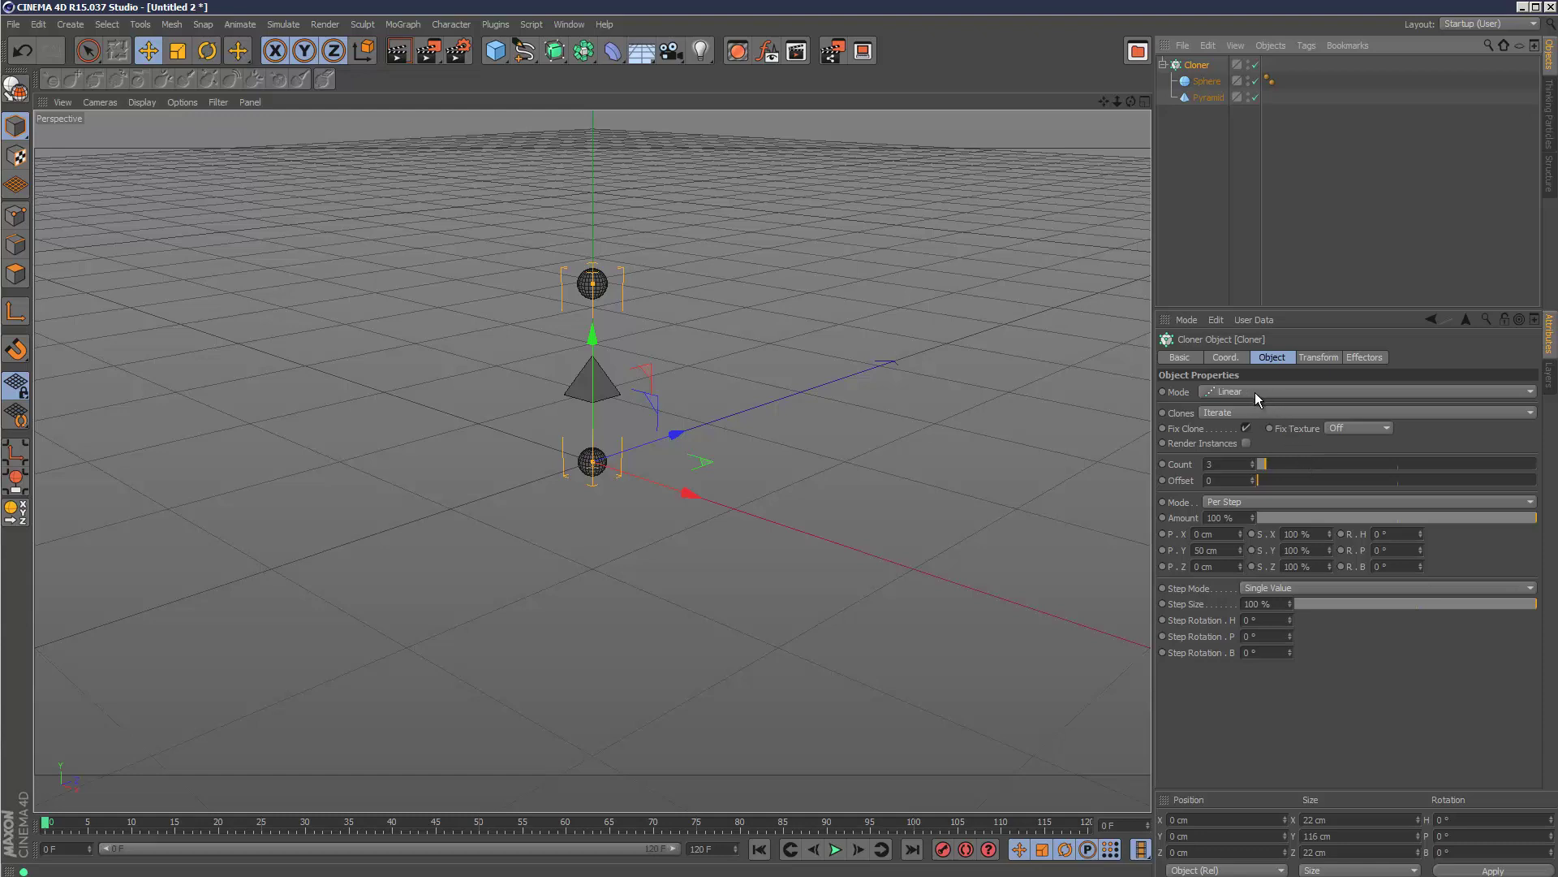
left_click(1163, 64)
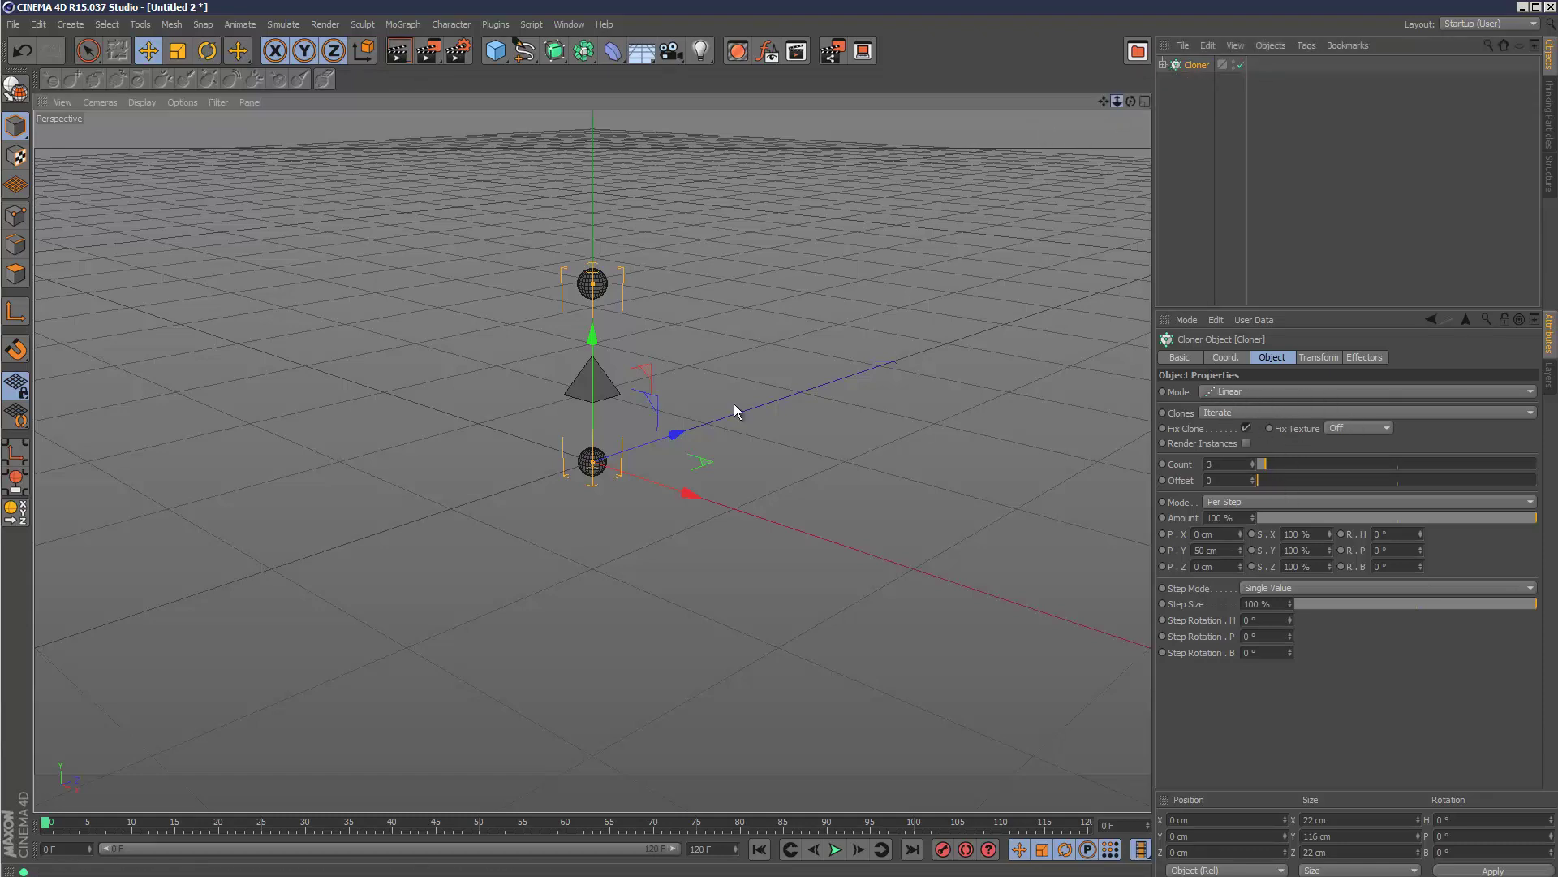
scroll(733, 402, "down", 4)
left_click(1161, 157)
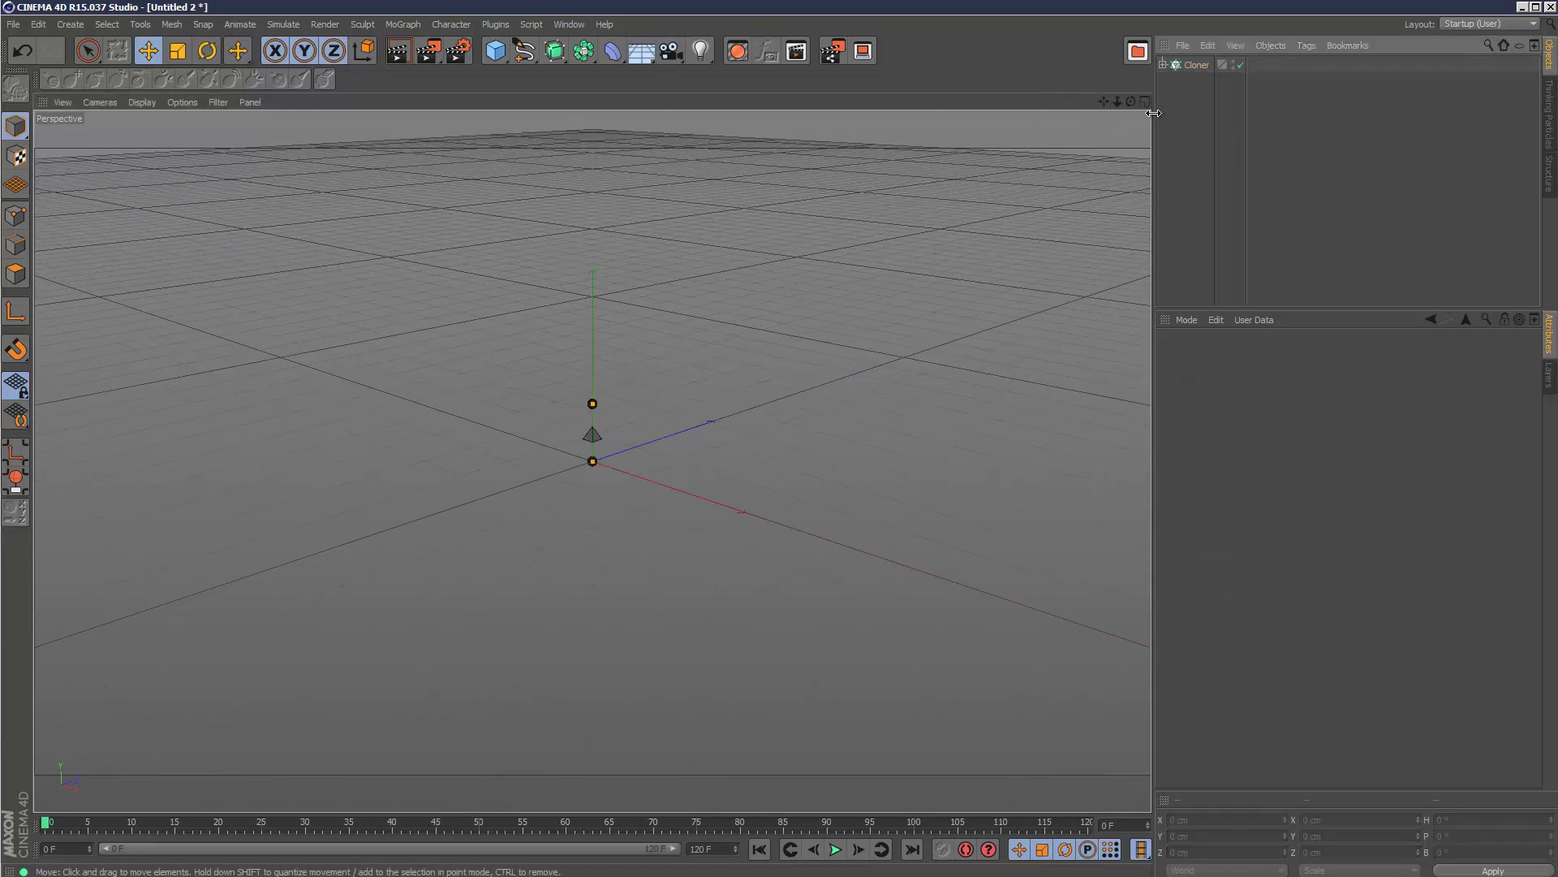
Add a Helix spline and raise it upward in the side view.
left_click(524, 50)
left_click(748, 128)
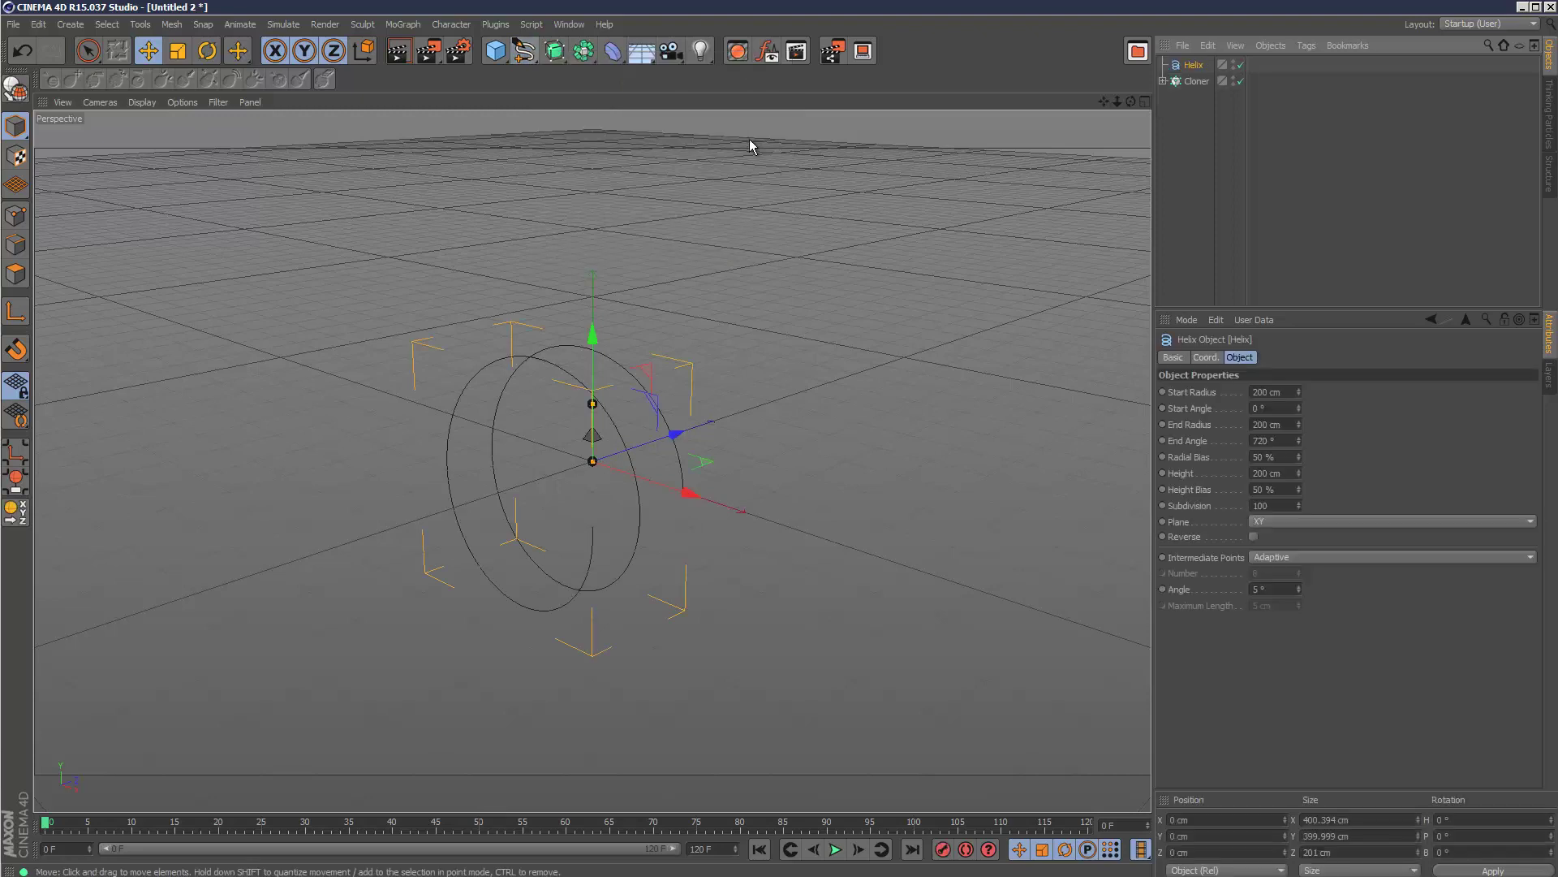
left_click_drag(1117, 174, 734, 403, "alt")
left_click_drag(598, 367, 884, 172)
left_click(1144, 102)
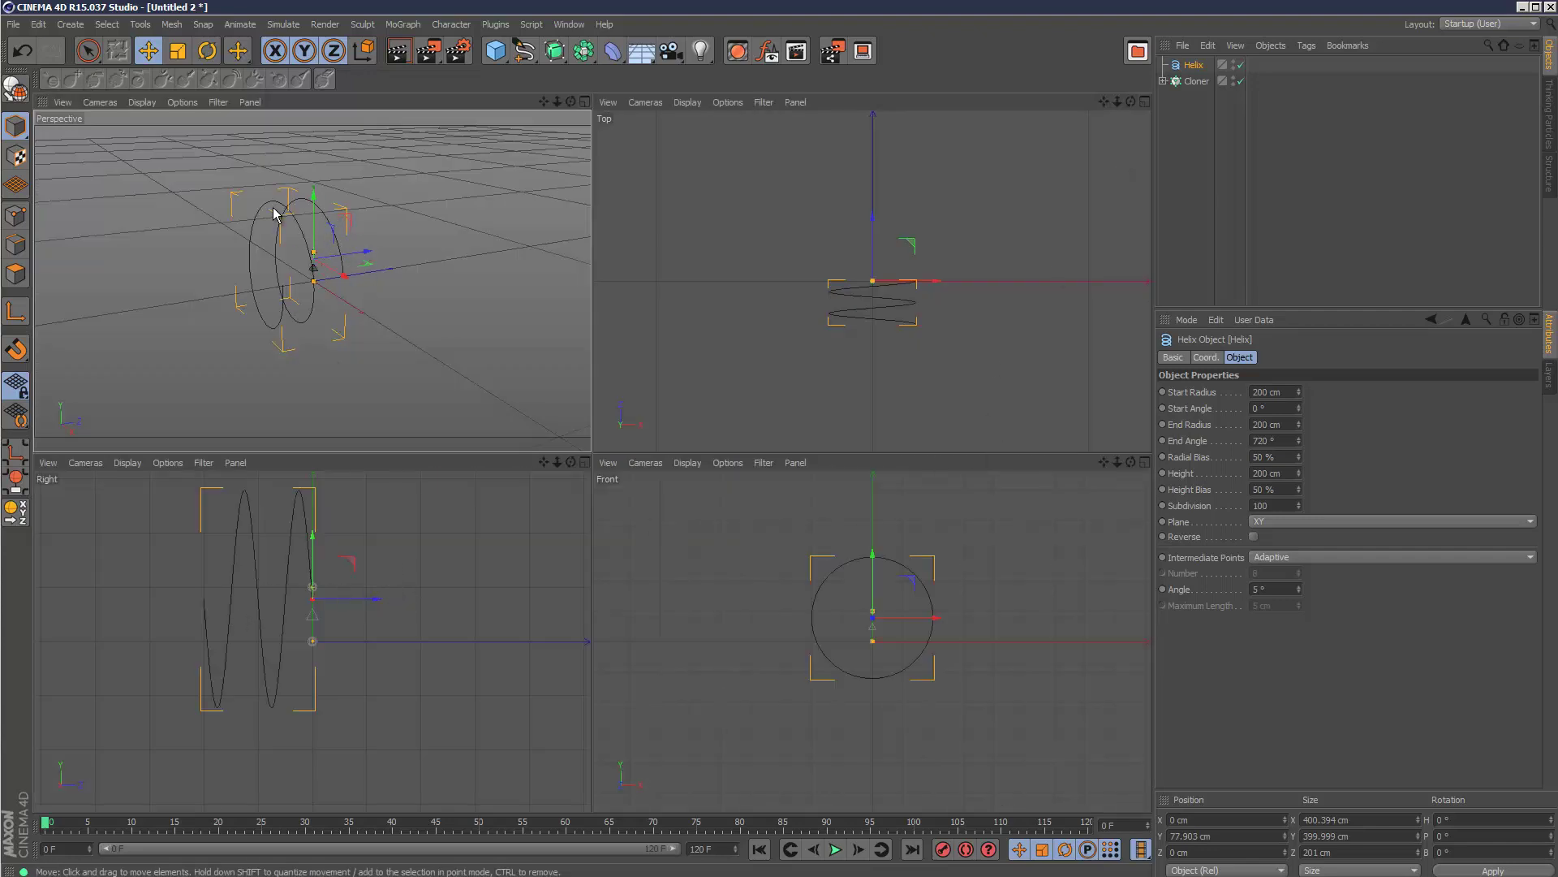
left_click_drag(317, 547, 316, 515)
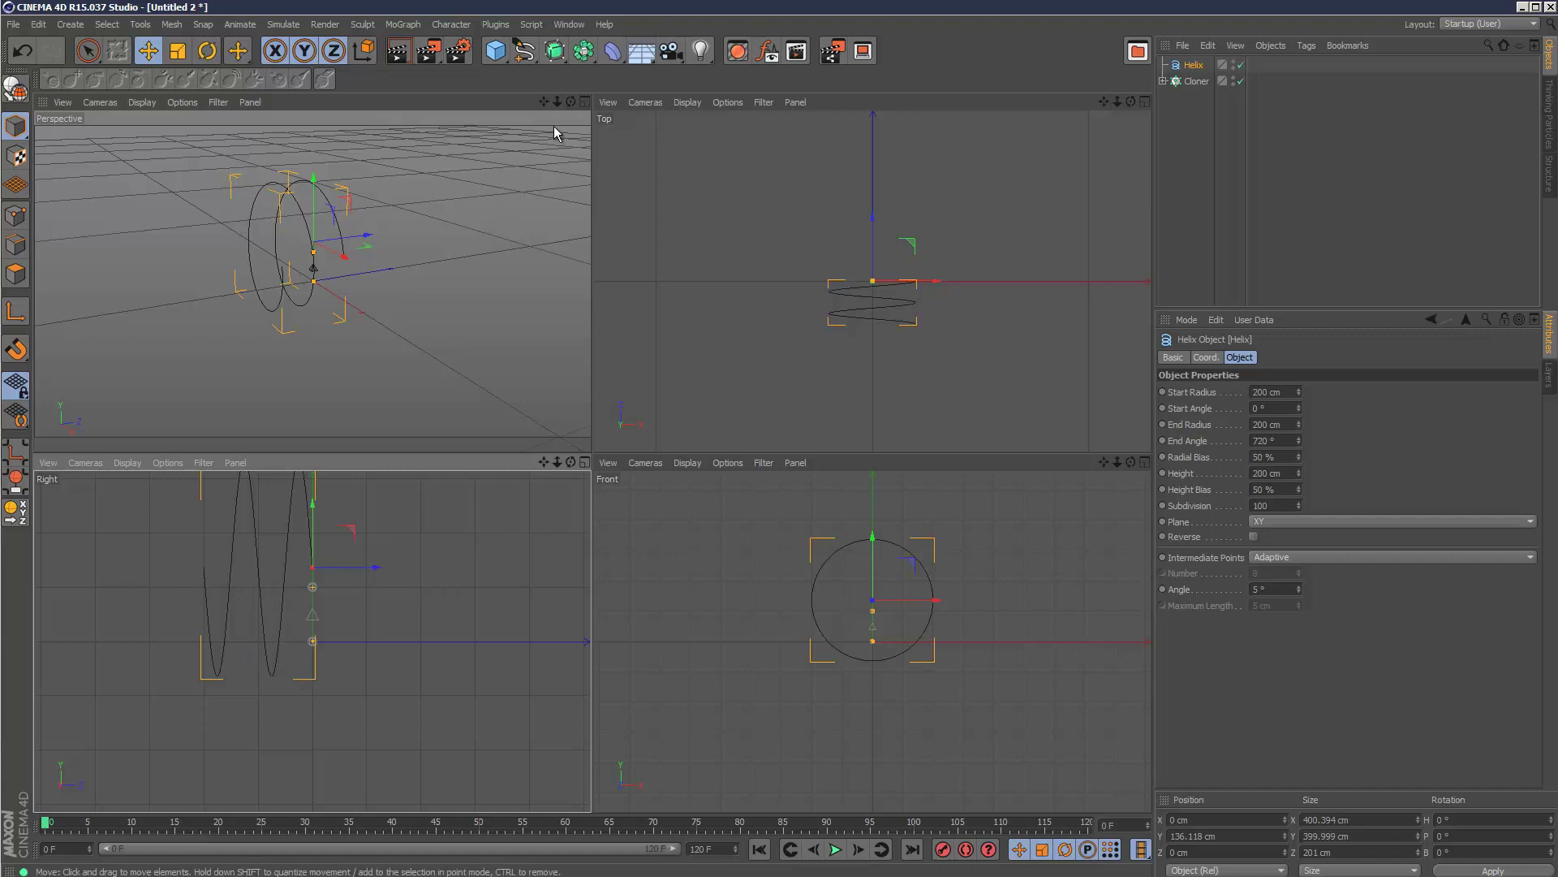
Stretch the helix height to 1205 cm and push it back along its depth axis.
middle_click(403, 375)
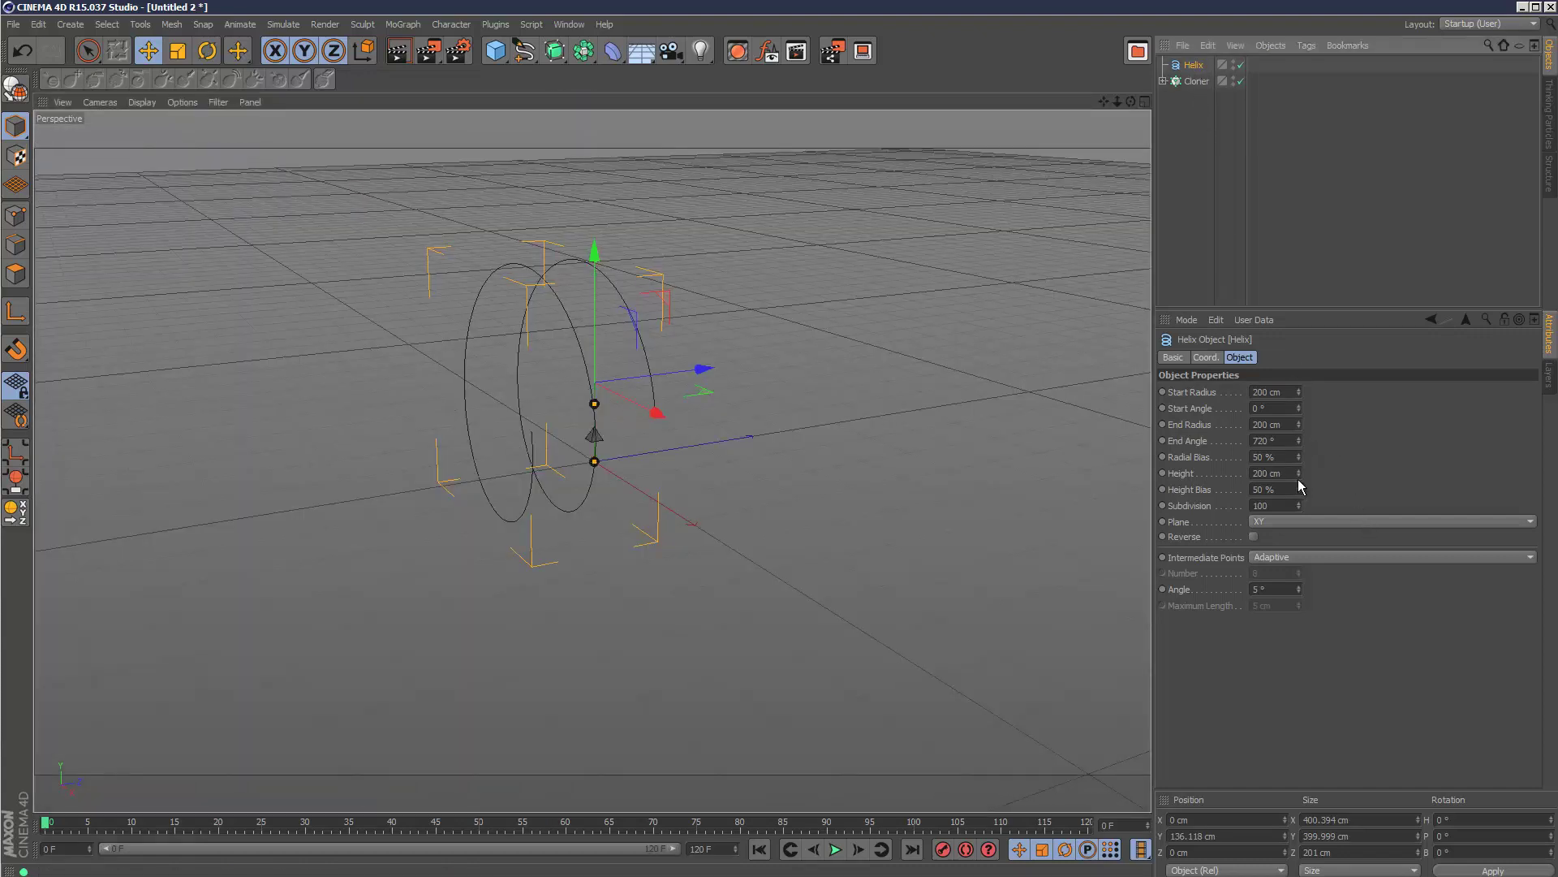
mouse_move(1299, 479)
left_mouse_down()
mouse_move(1298, 436)
mouse_move(1300, 469)
left_mouse_up()
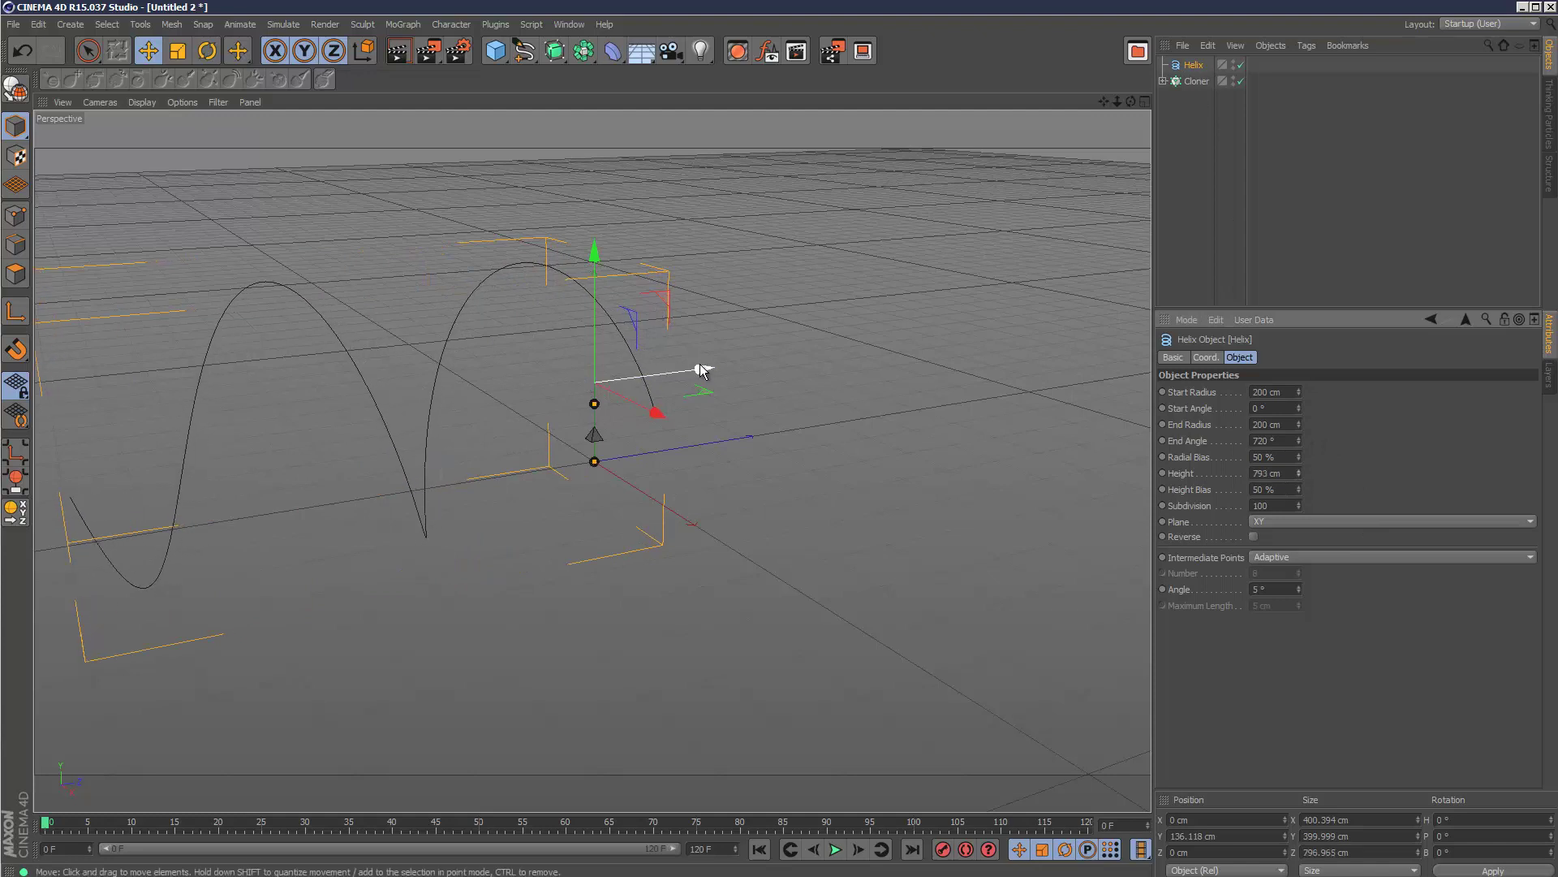
left_click_drag(703, 371, 923, 341)
left_click_drag(1299, 473, 1298, 465)
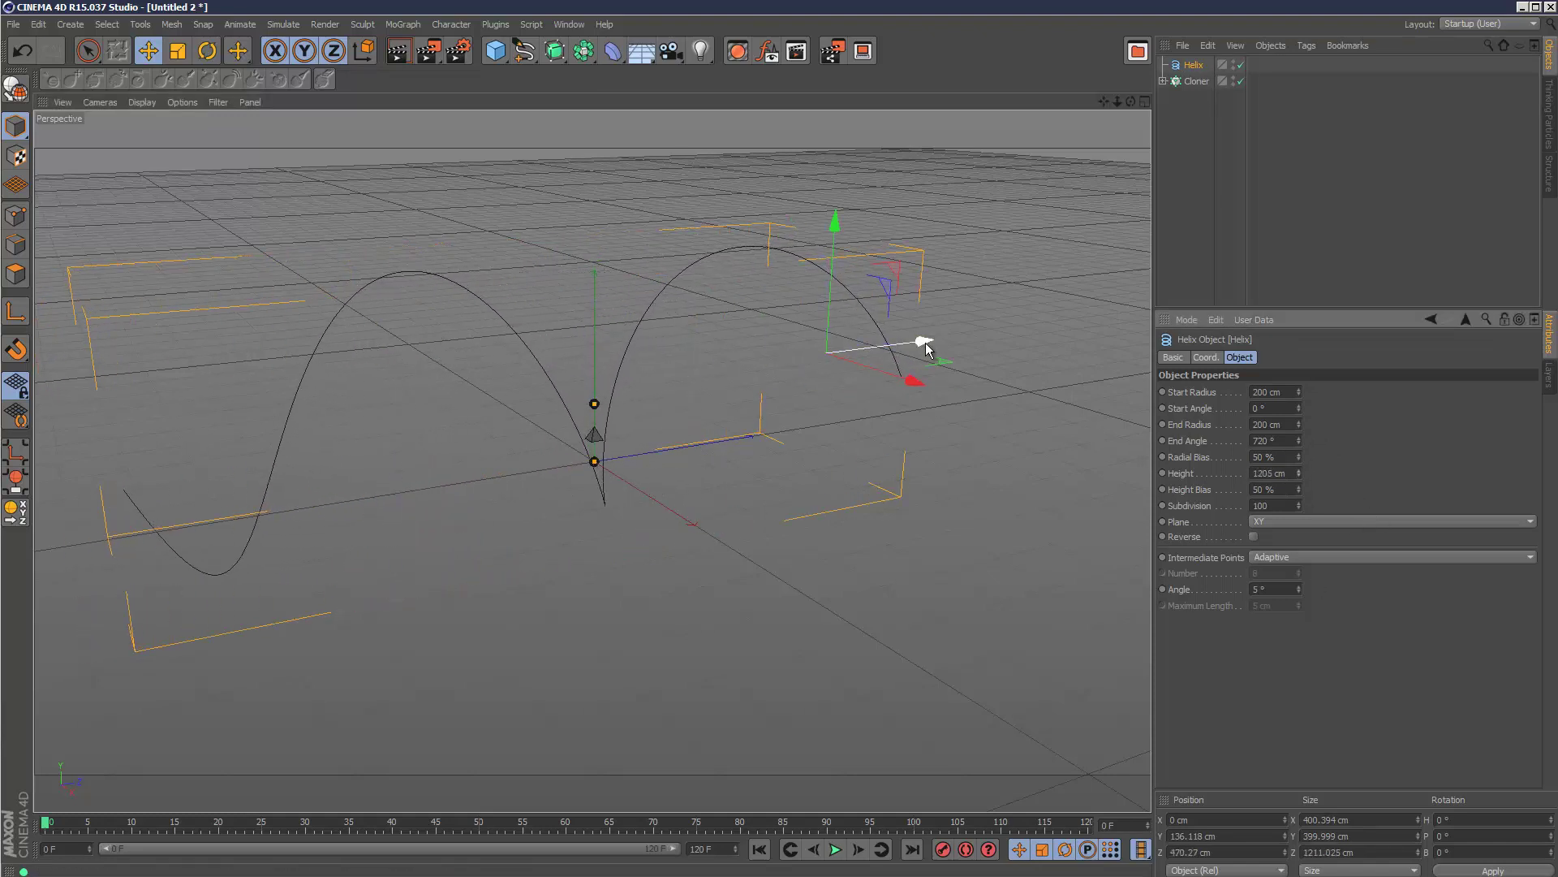
left_click_drag(926, 342, 959, 339)
left_click(1308, 197)
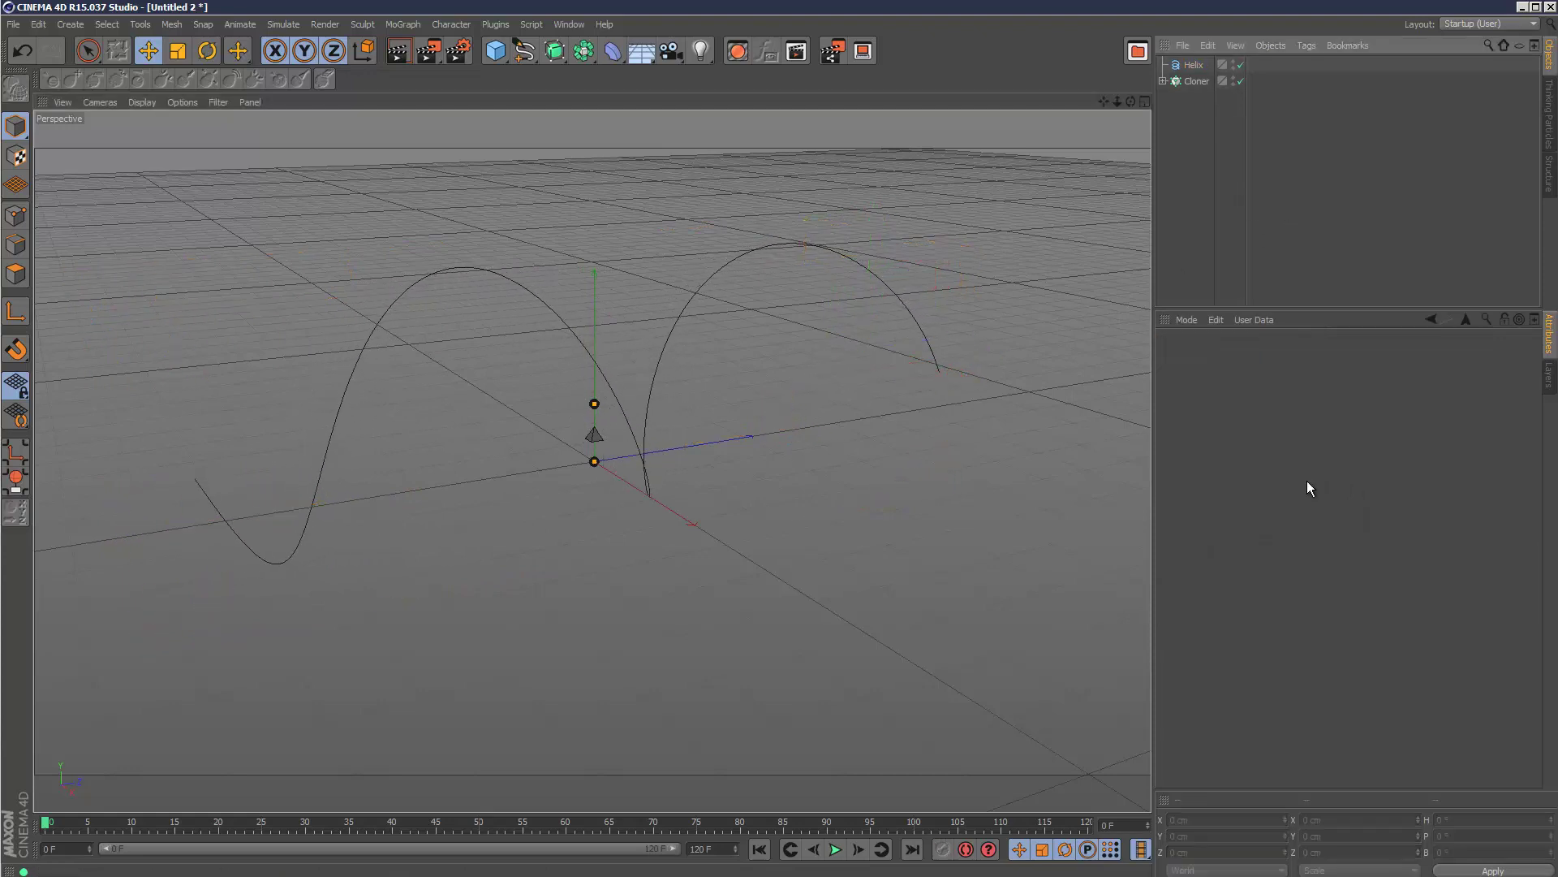
Add a Plane primitive and set its width to 4000 cm.
left_click(643, 53)
left_click(645, 56)
left_click(640, 53)
left_click(491, 55)
left_click(612, 75)
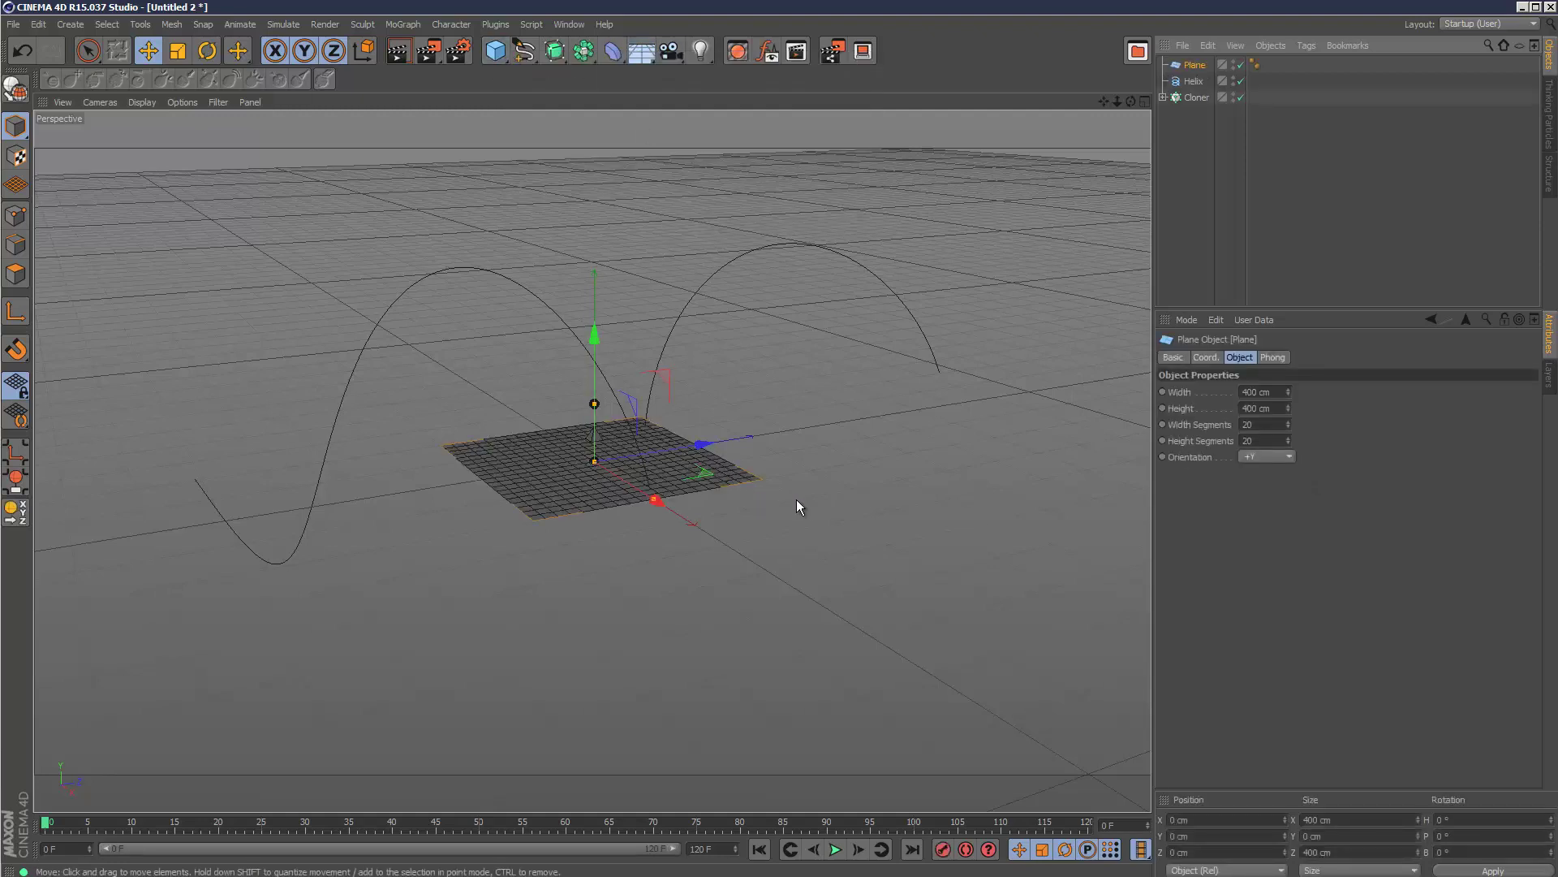
left_click(1253, 393)
key("Tab")
type("4000")
left_click(1321, 271)
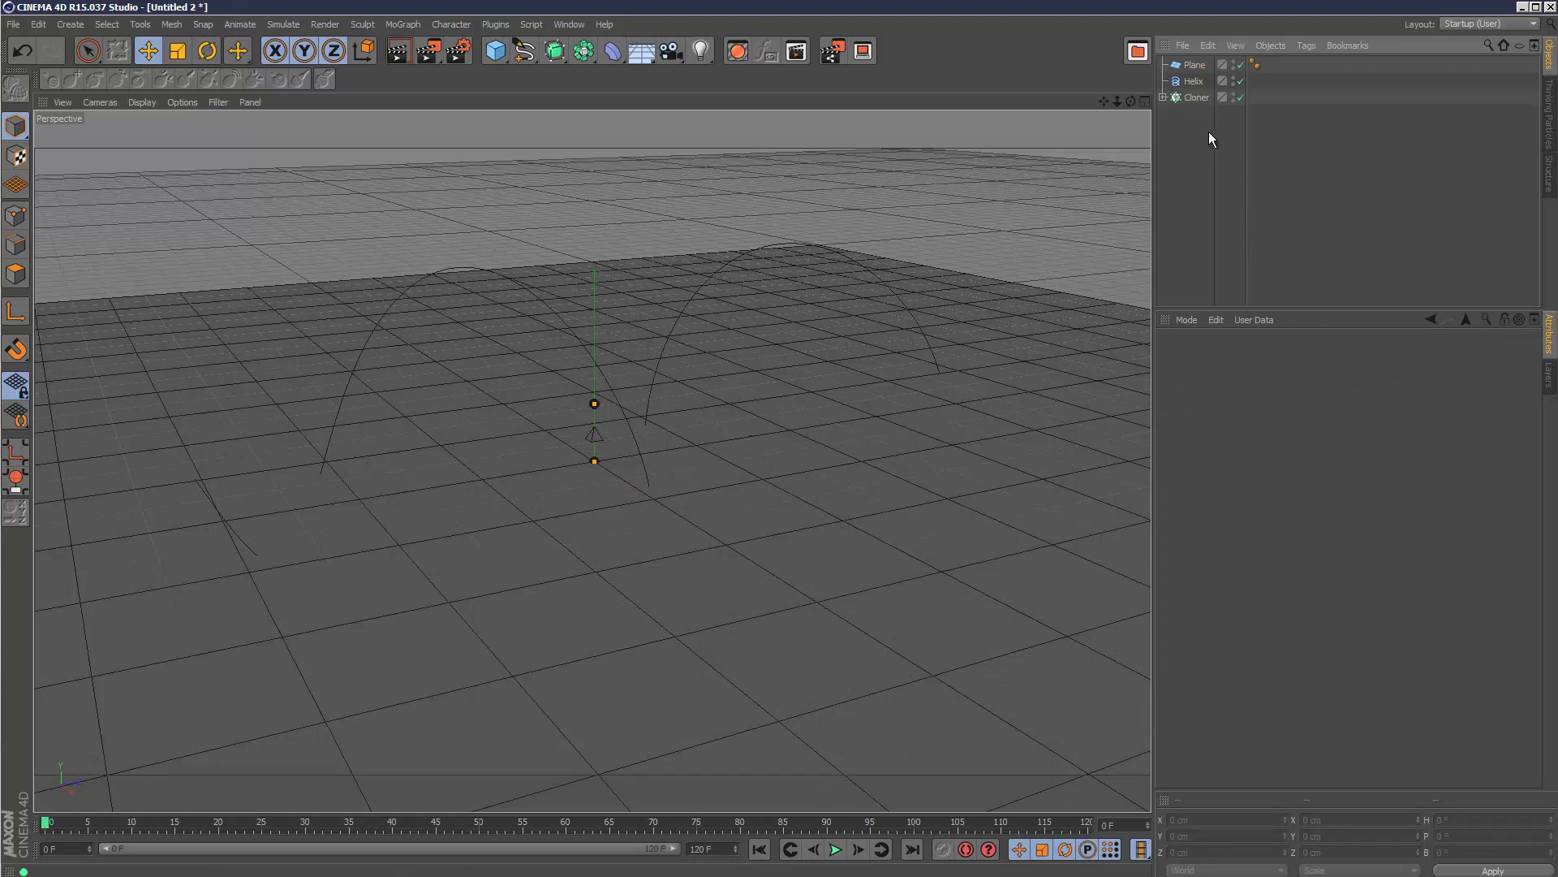
left_click(1163, 97)
With the Cloner selected, add a Spline effector and begin renaming the helix.
left_click(1195, 97)
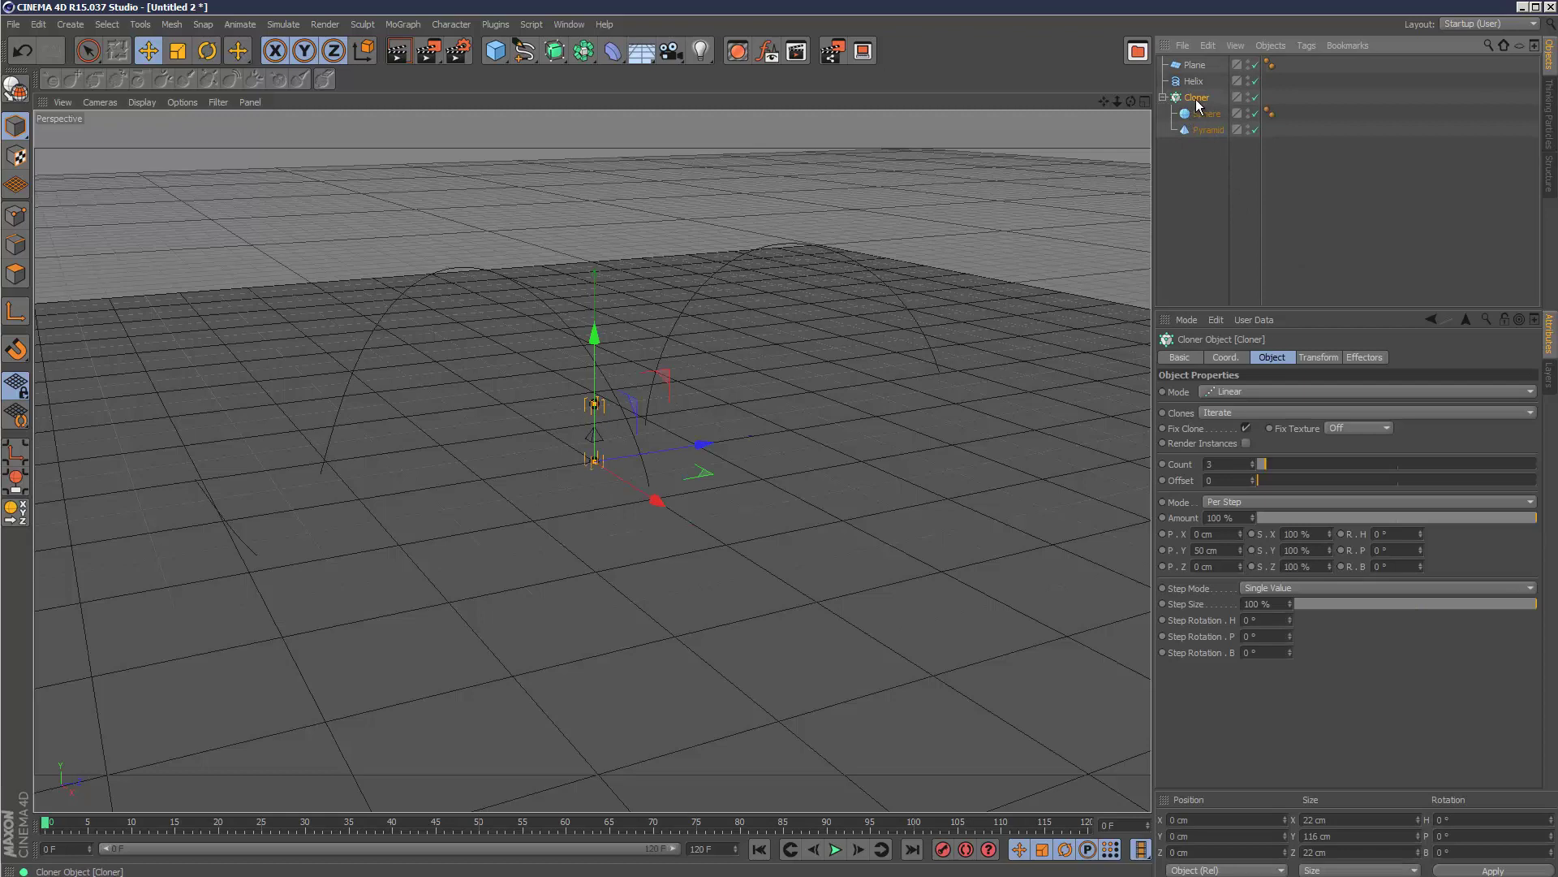
left_click(403, 24)
mouse_move(432, 48)
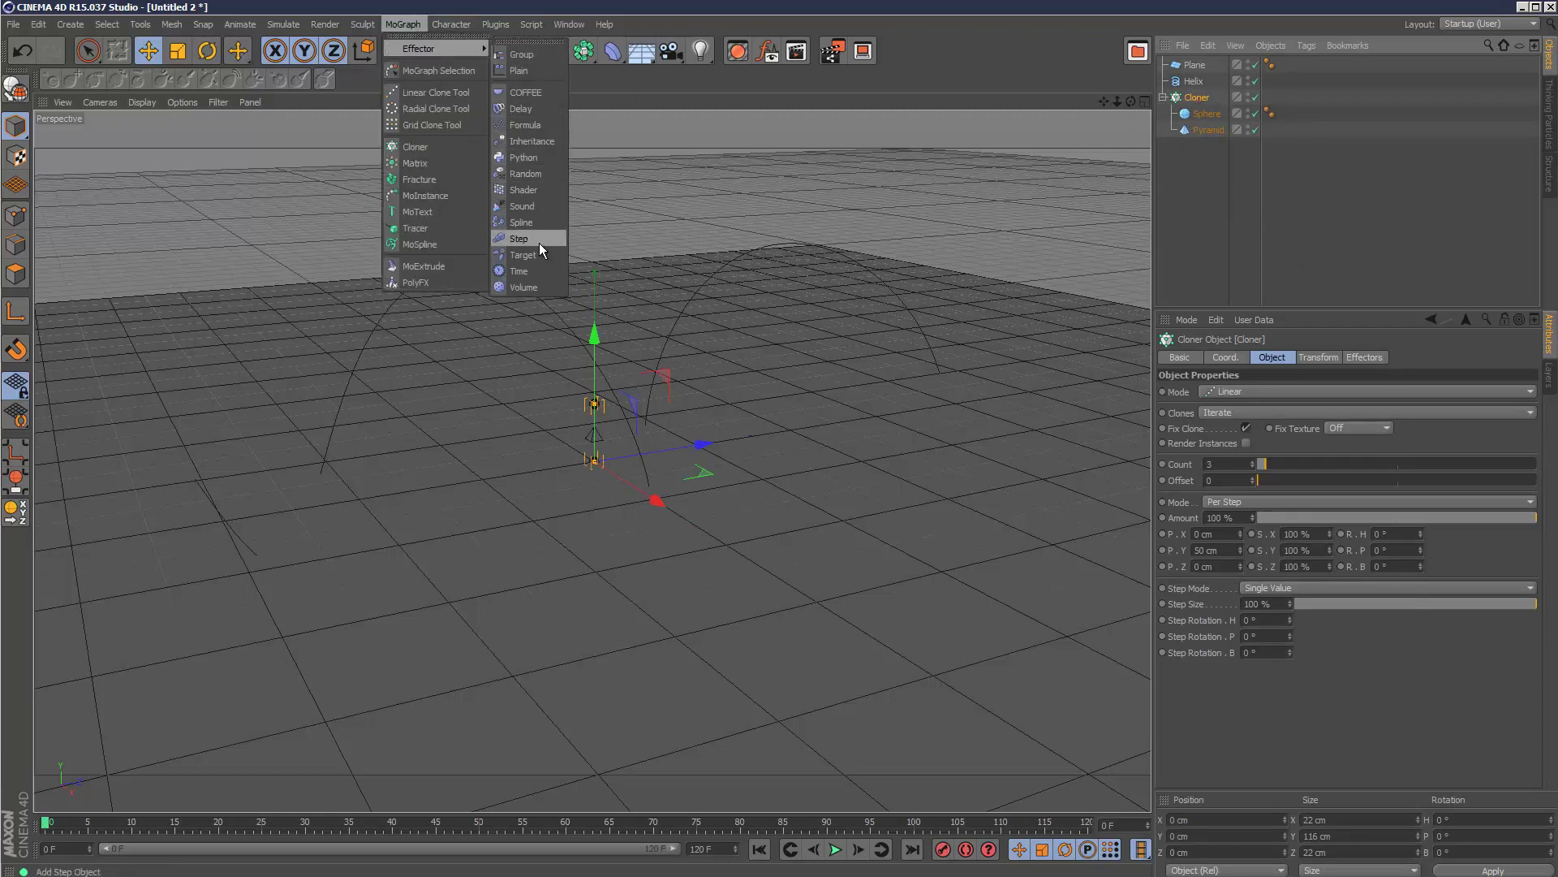
left_click(532, 222)
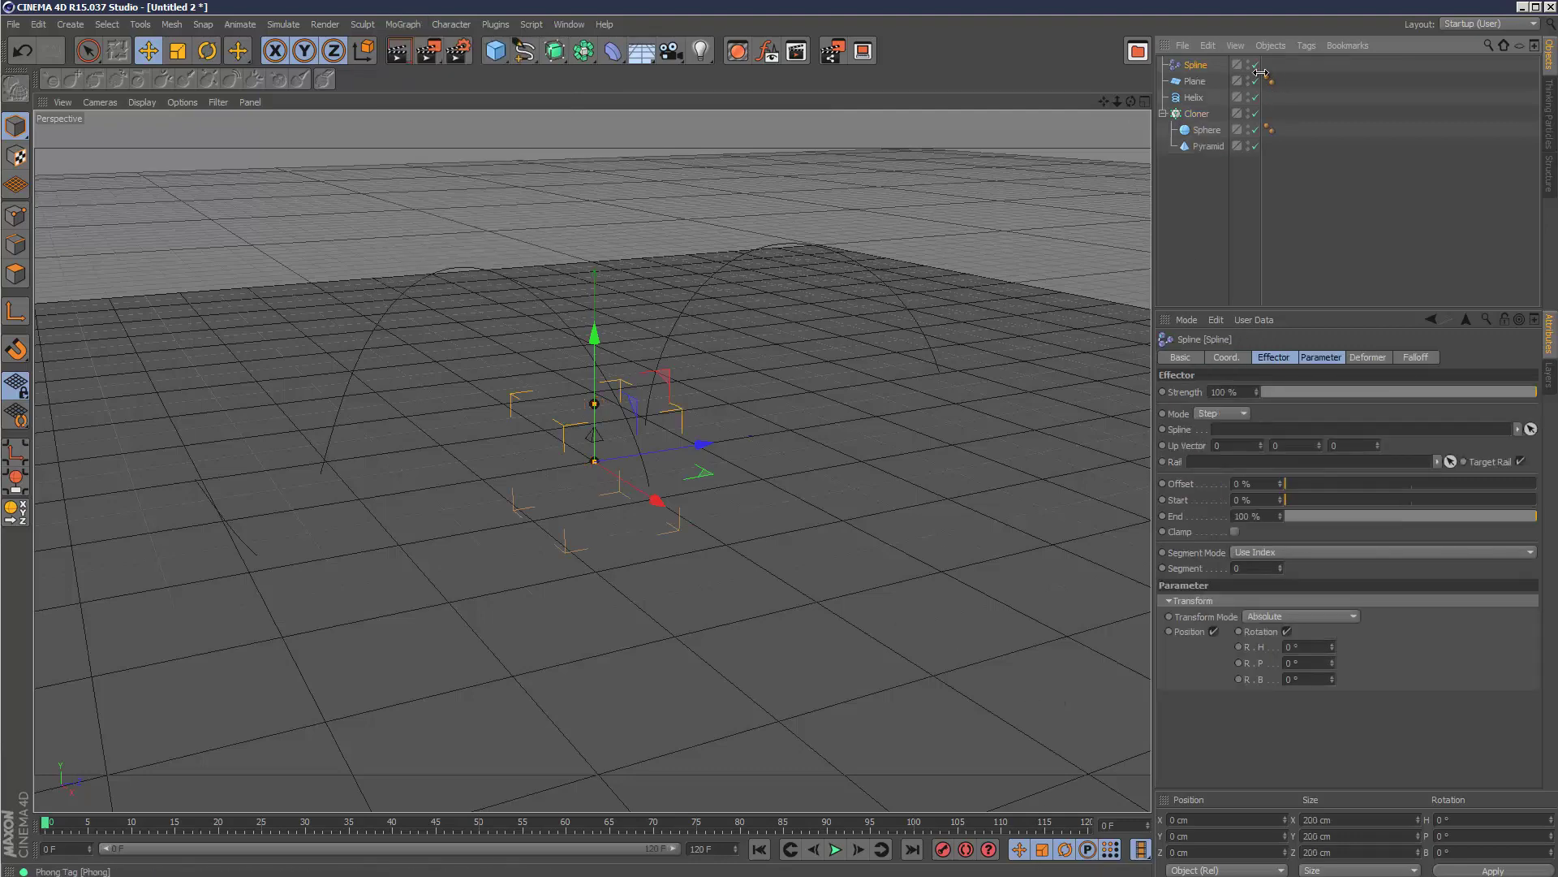
double_click(1193, 97)
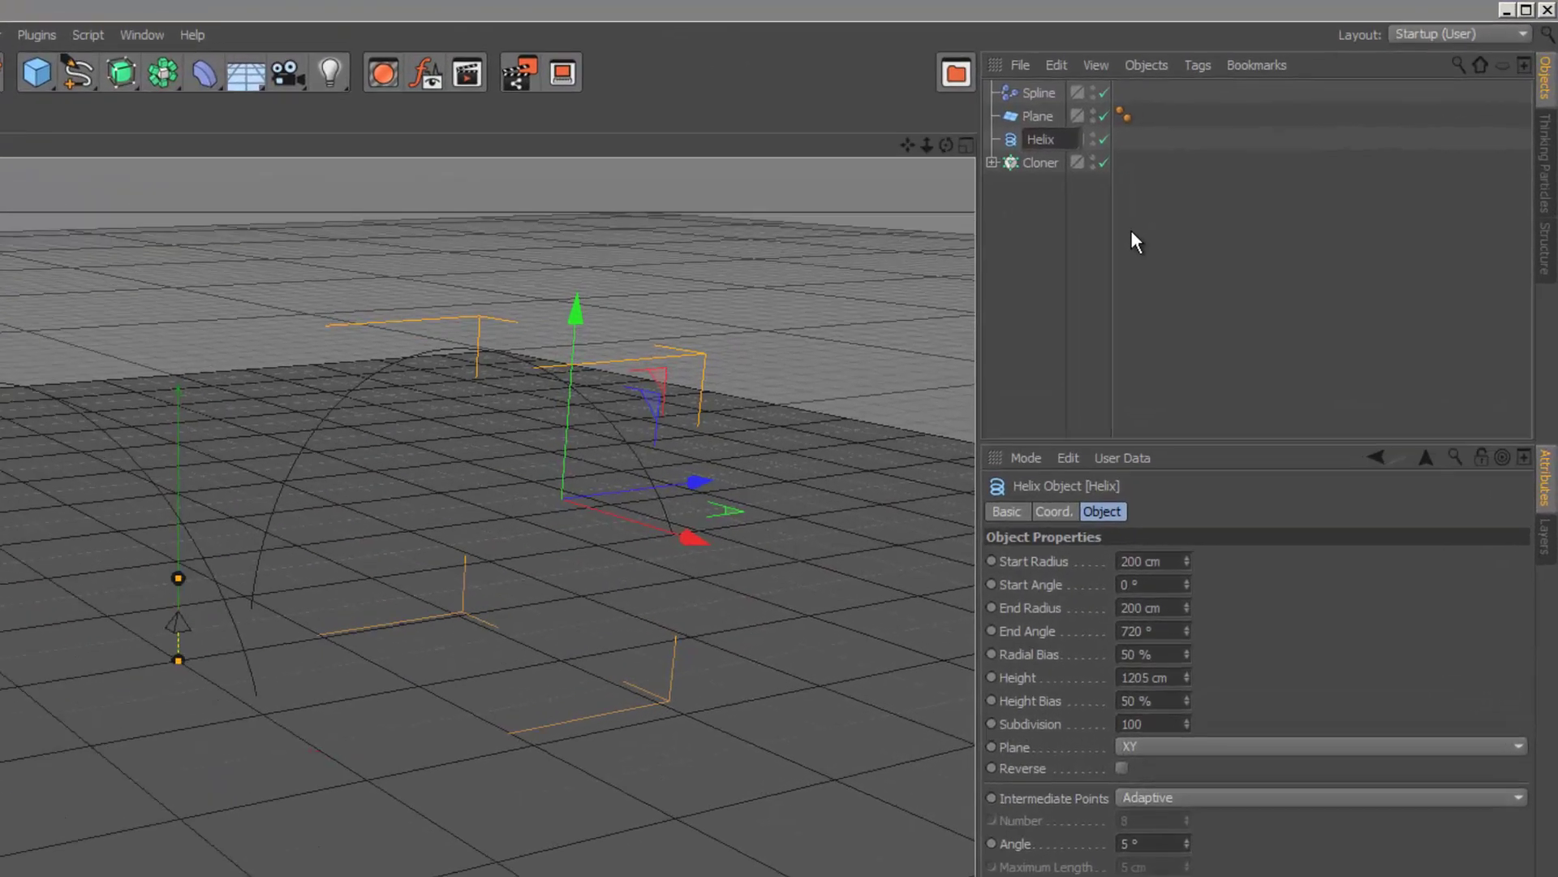
Name the helix 'pathHelix' and assign it as the Spline effector's spline path.
type("pathHelix")
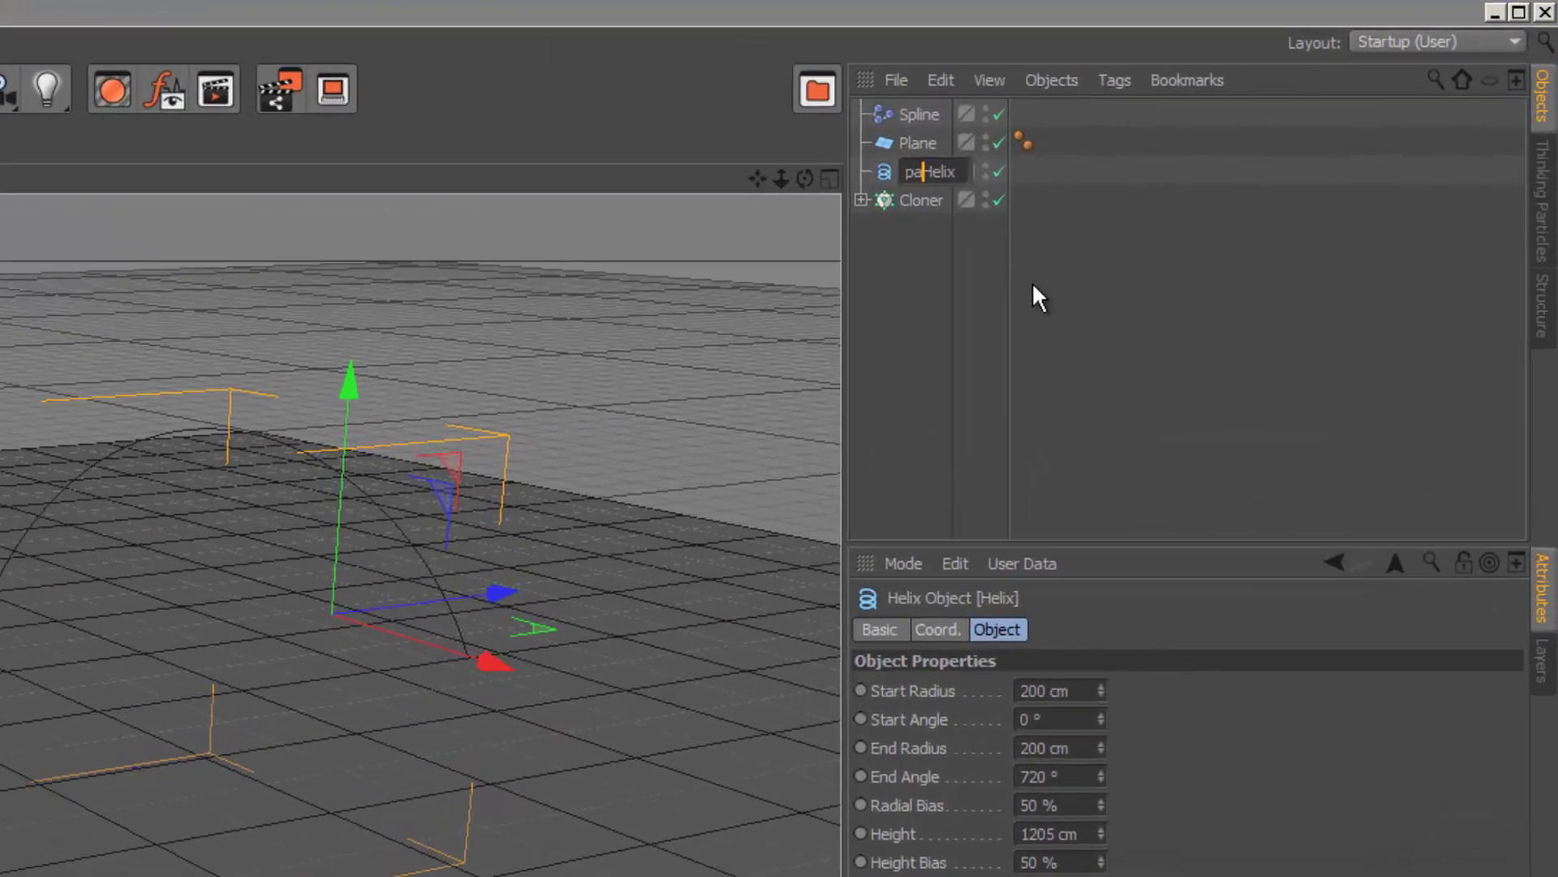
key("Return")
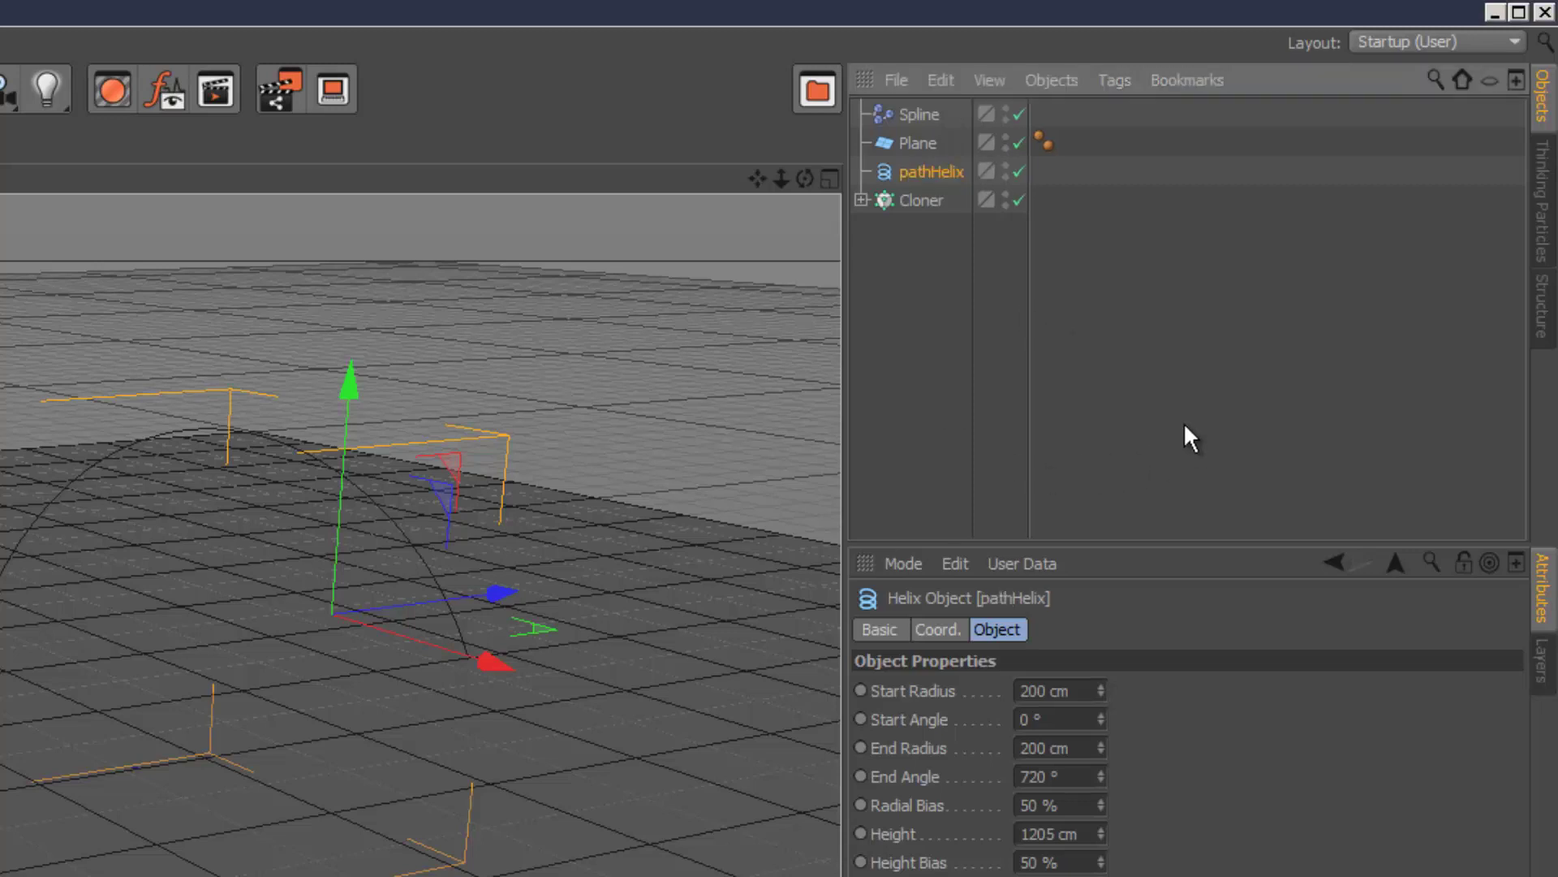
left_click_drag(918, 229, 919, 234)
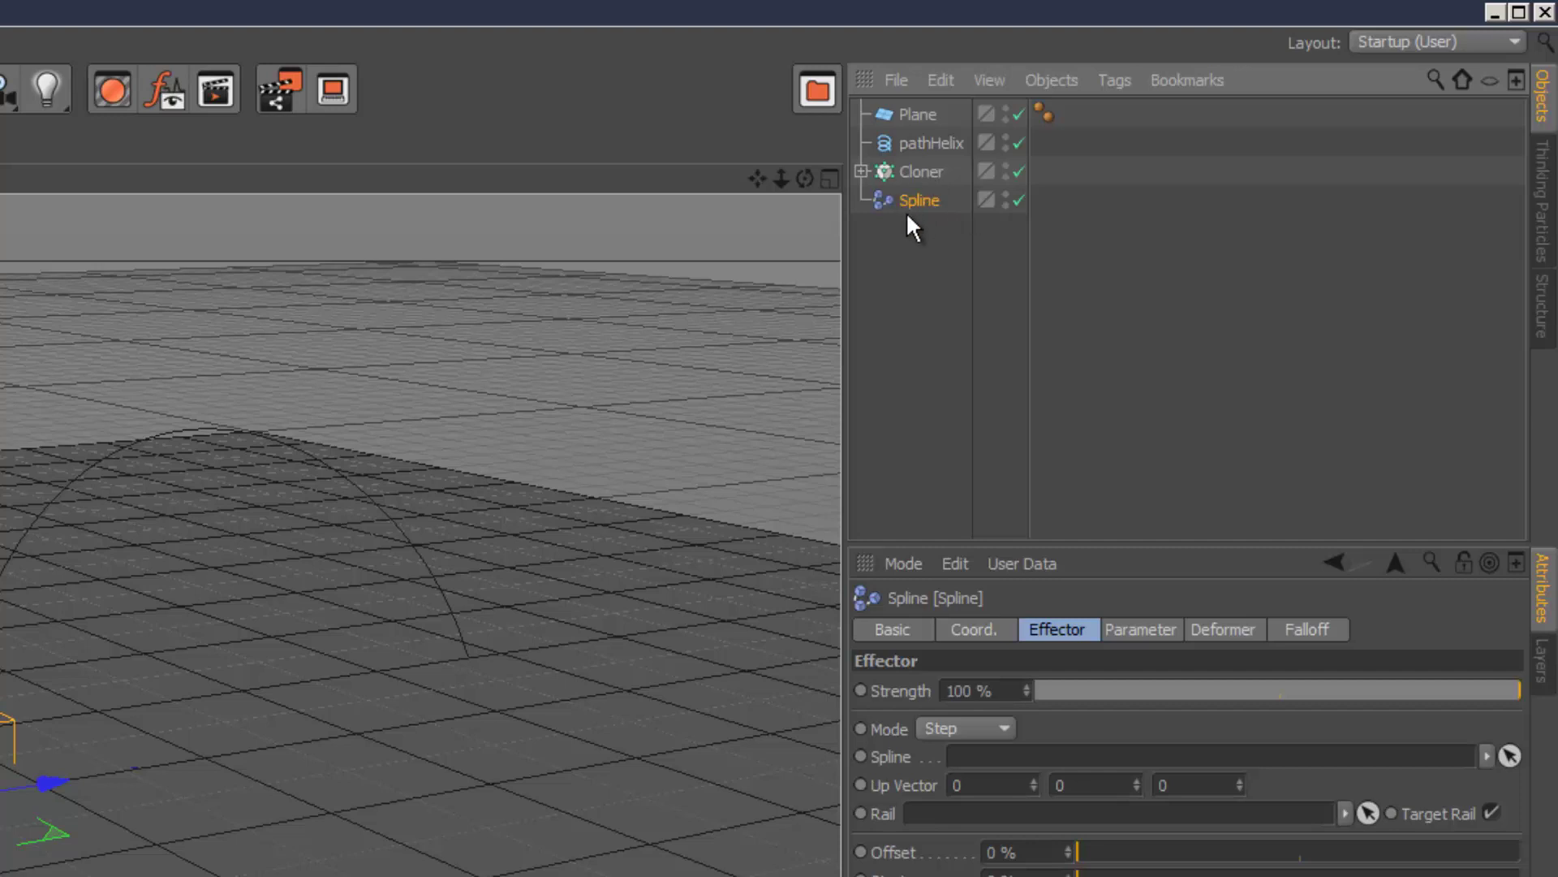
left_click(920, 241)
left_click(925, 201)
left_click_drag(937, 141, 969, 763)
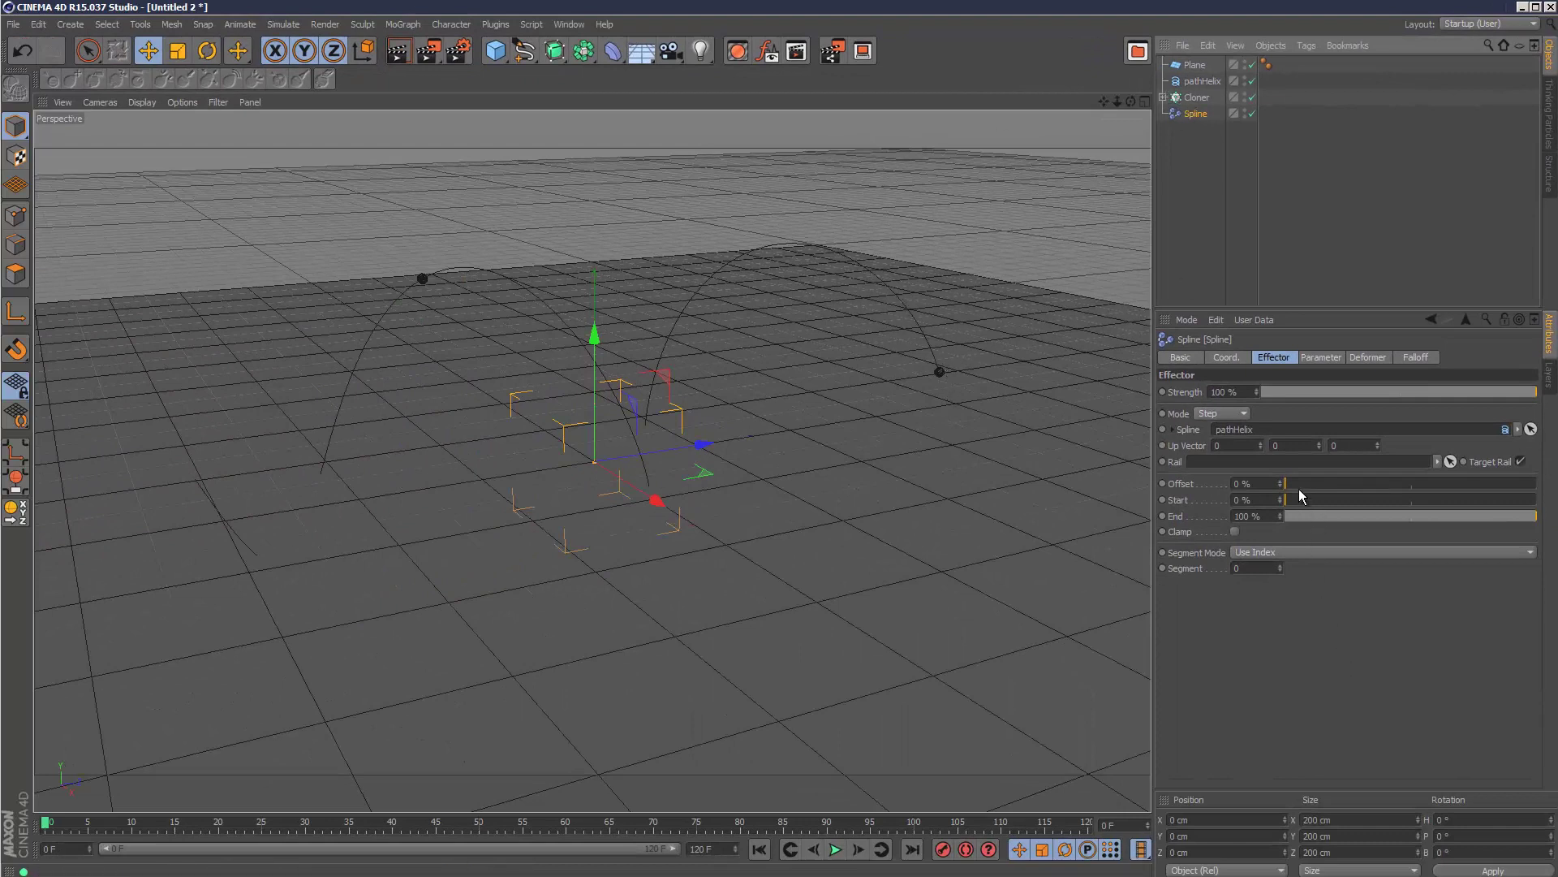
Test the clone offset along the helix, hide the floor plane, and reset offset to 0%.
mouse_move(1298, 487)
left_mouse_down()
mouse_move(1492, 485)
mouse_move(1338, 484)
left_mouse_up()
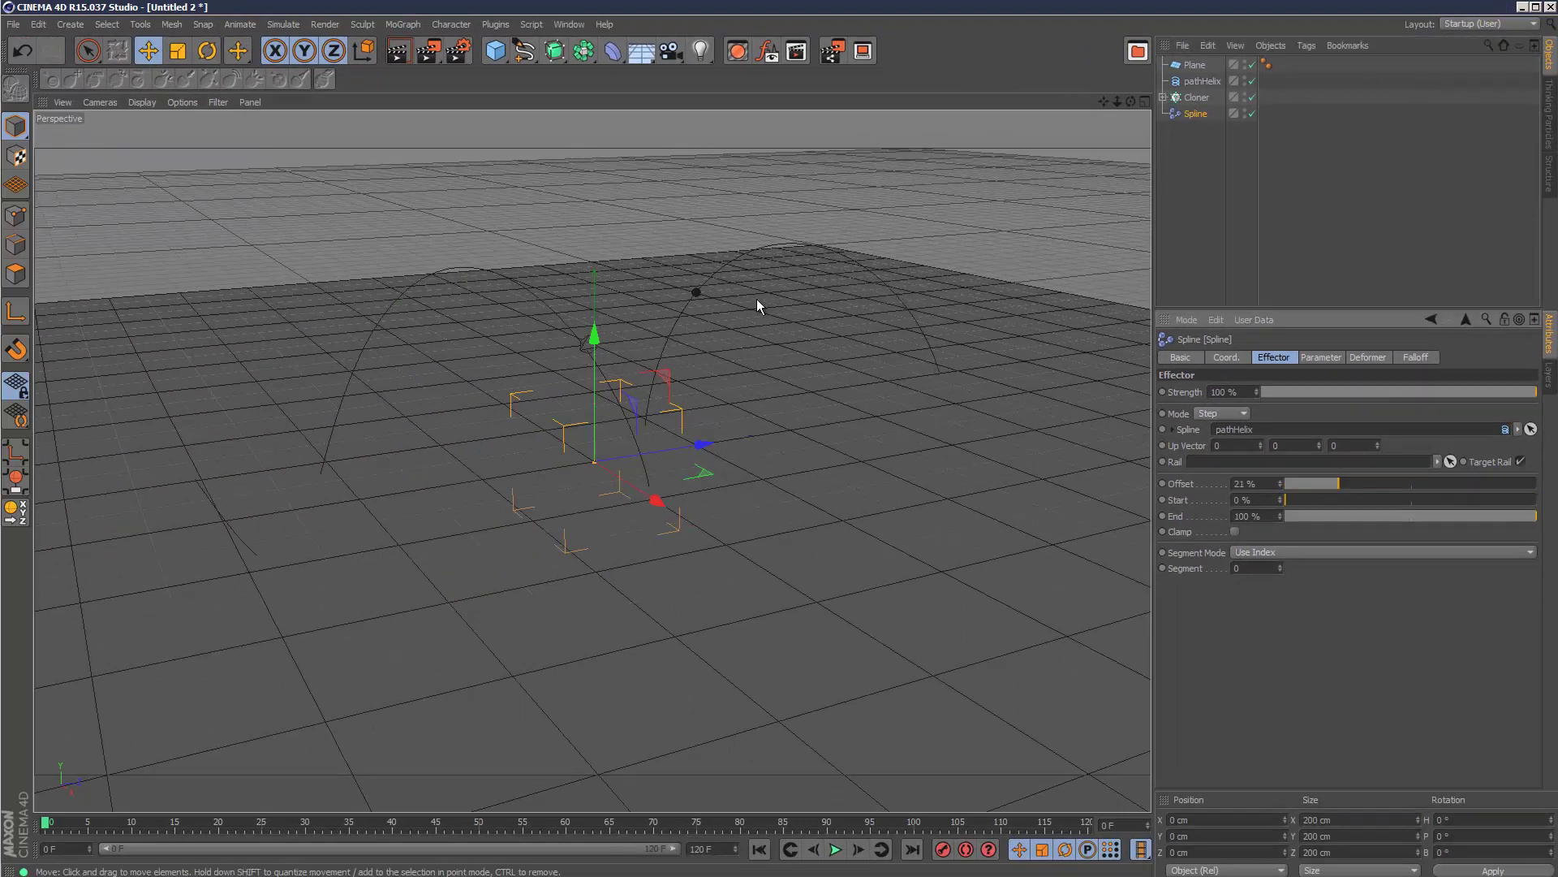
left_click(1249, 63)
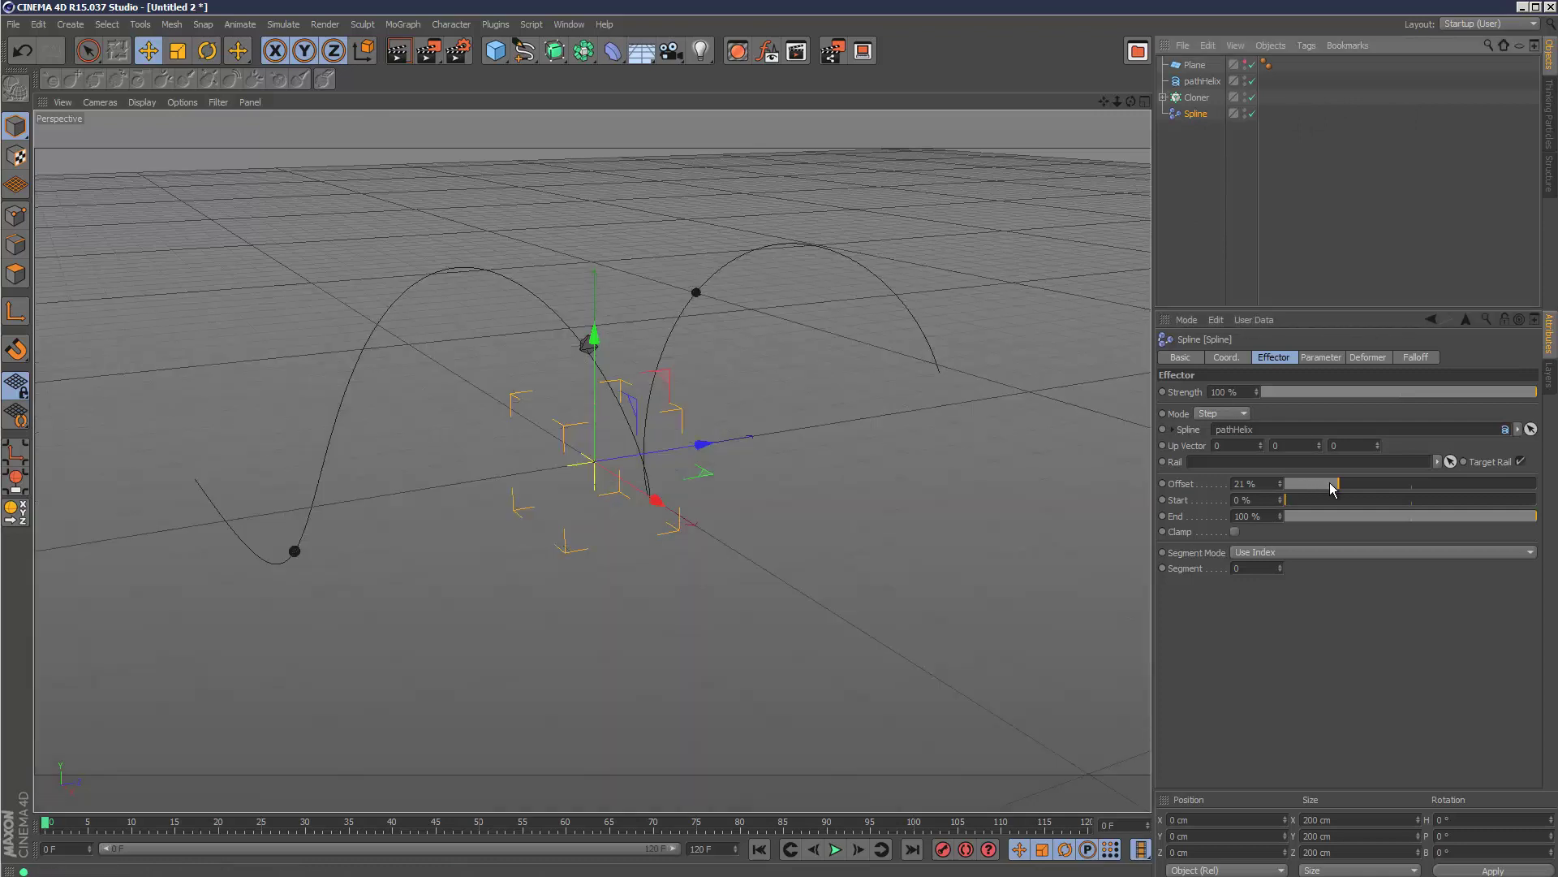
left_click_drag(1339, 487, 1279, 486)
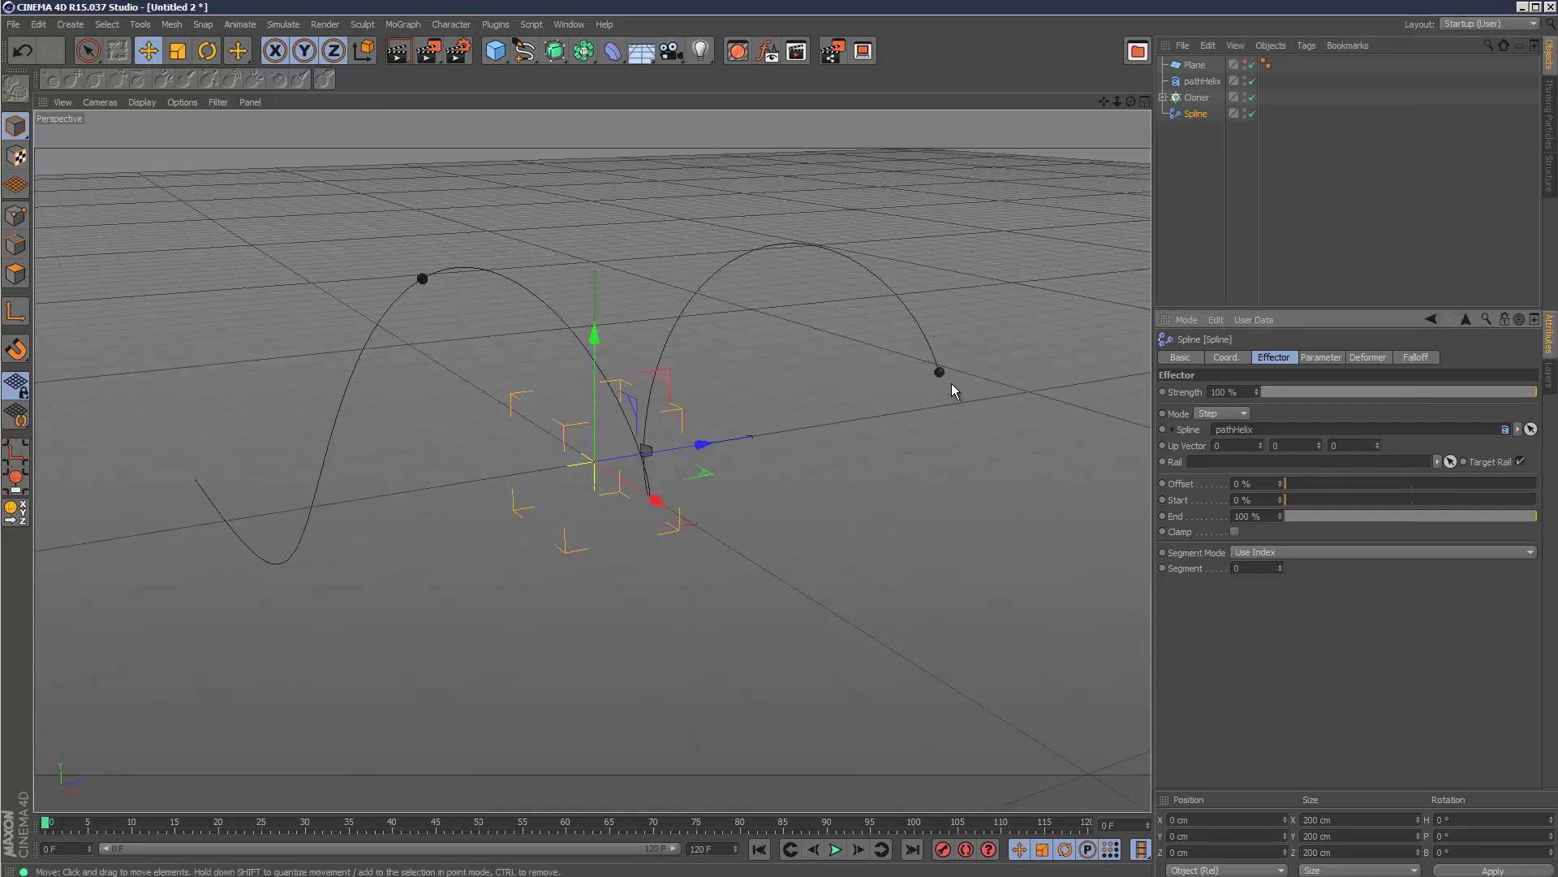
left_click(1162, 98)
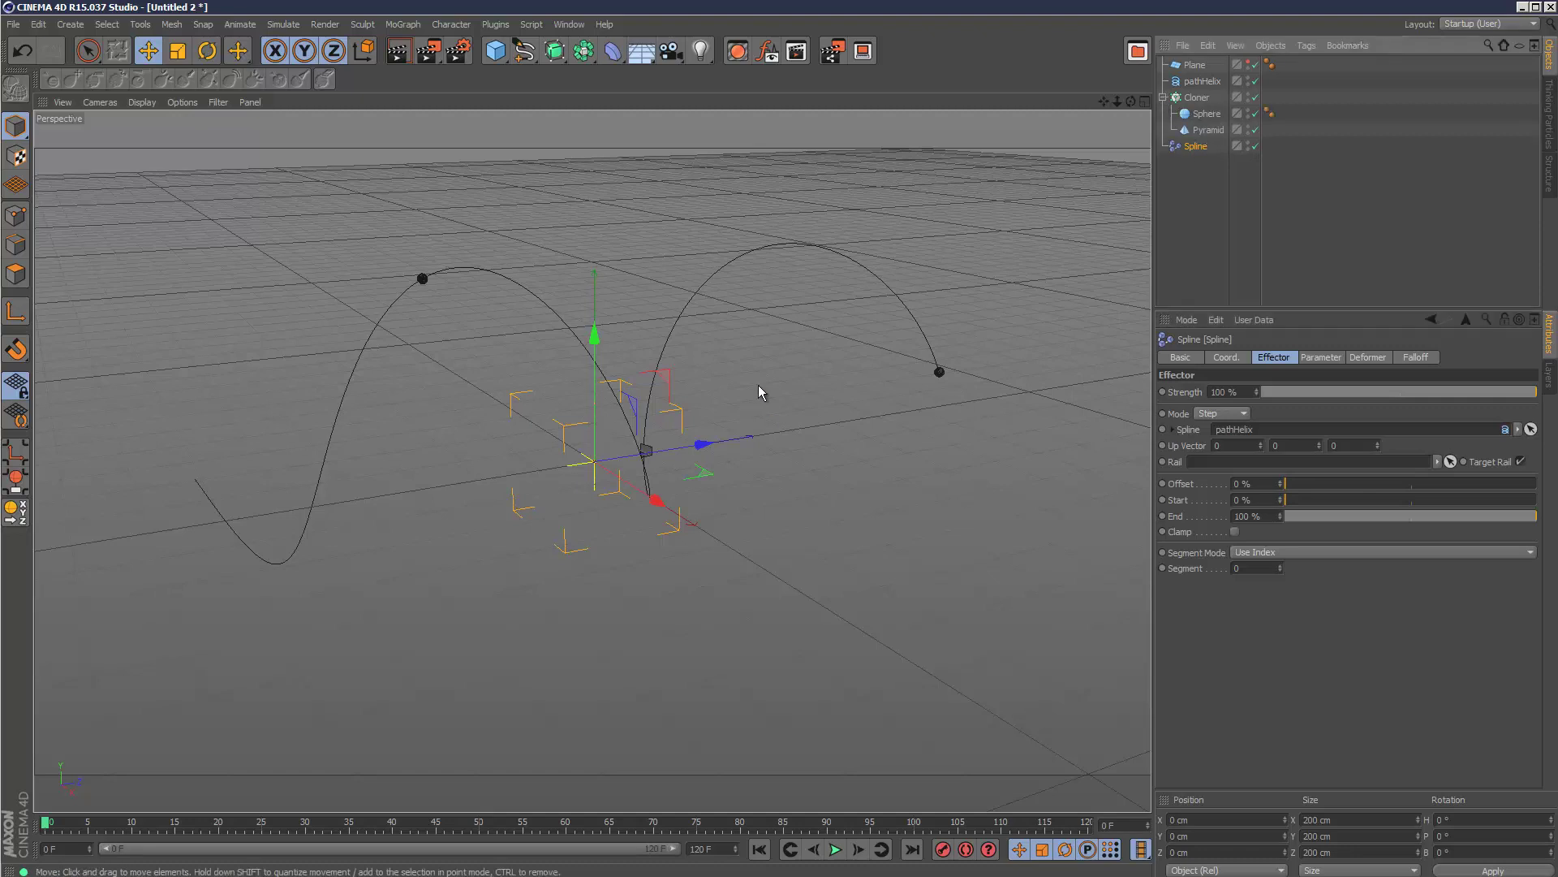
Raise the Cloner's count from 52 to 100 clones along the helix.
left_click(1308, 231)
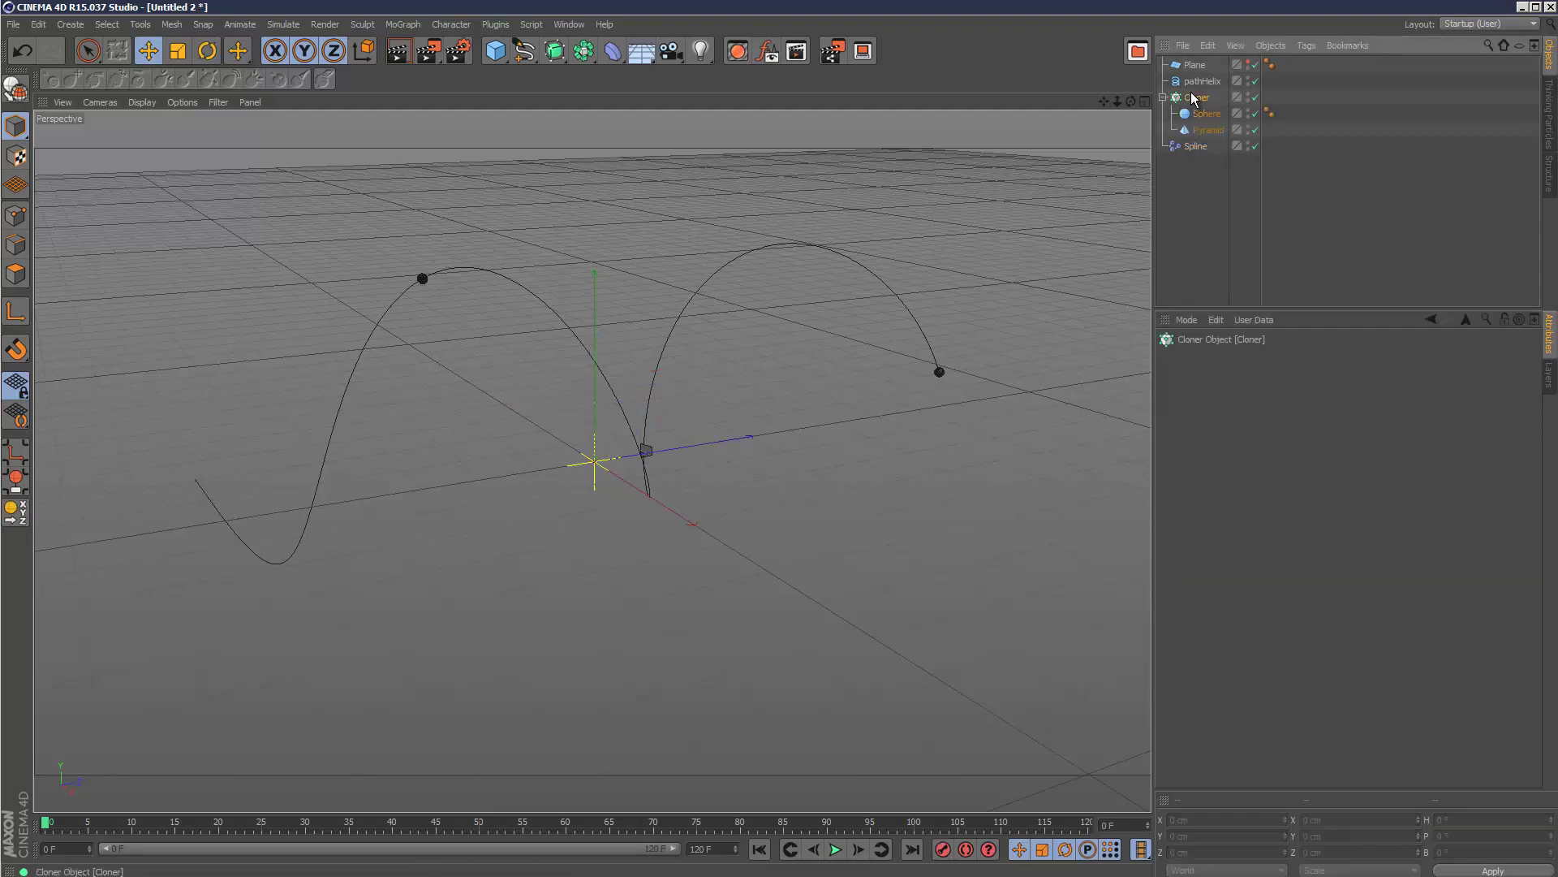
left_click(1198, 97)
left_click_drag(1278, 469, 1404, 475)
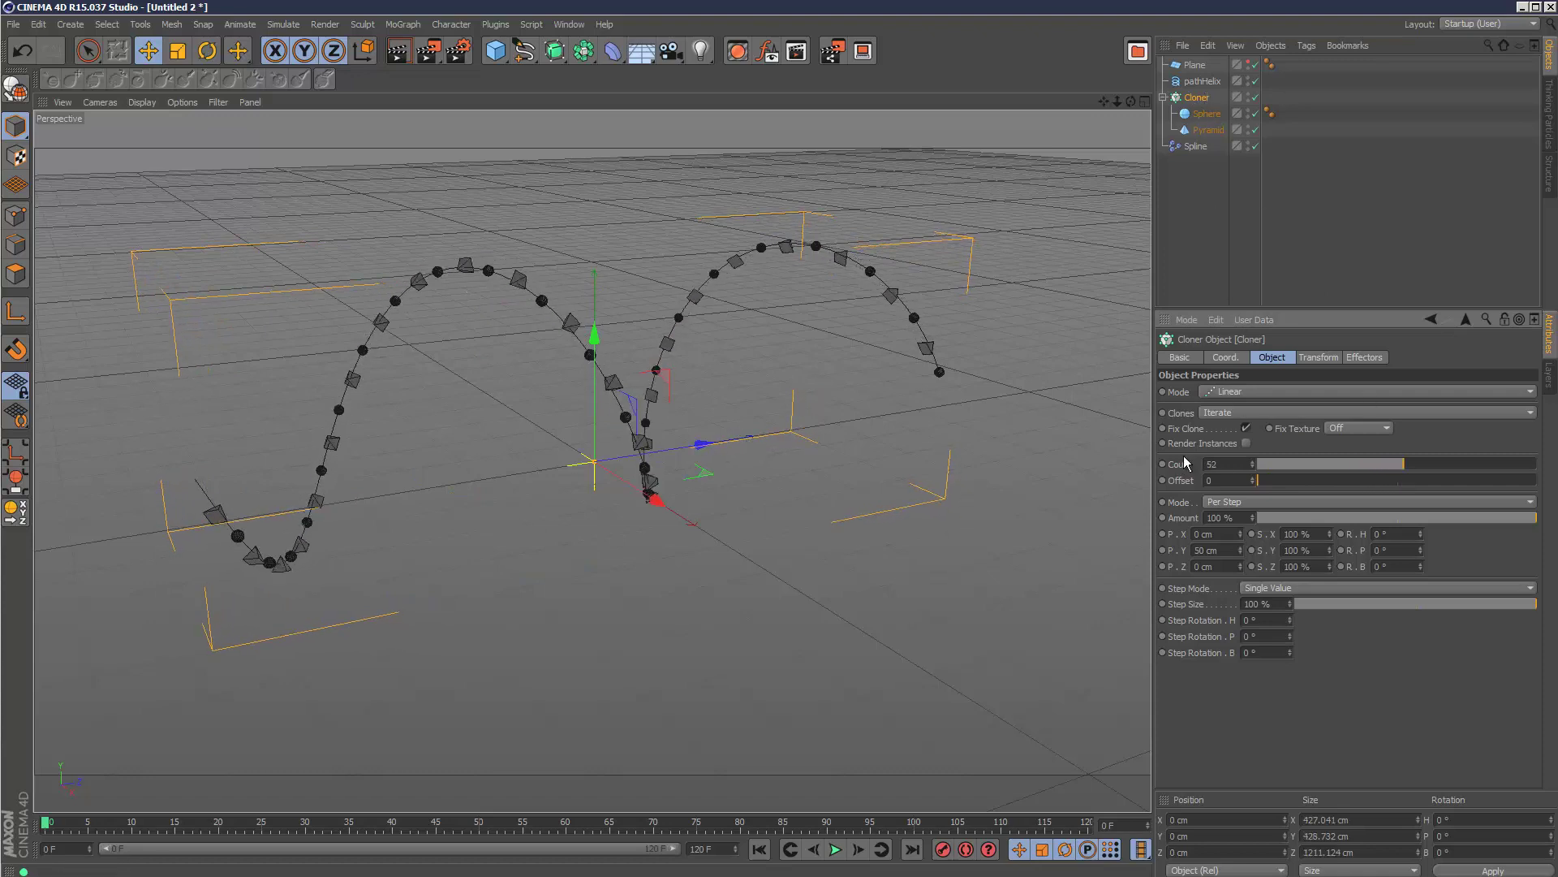
left_click_drag(1428, 463, 1542, 470)
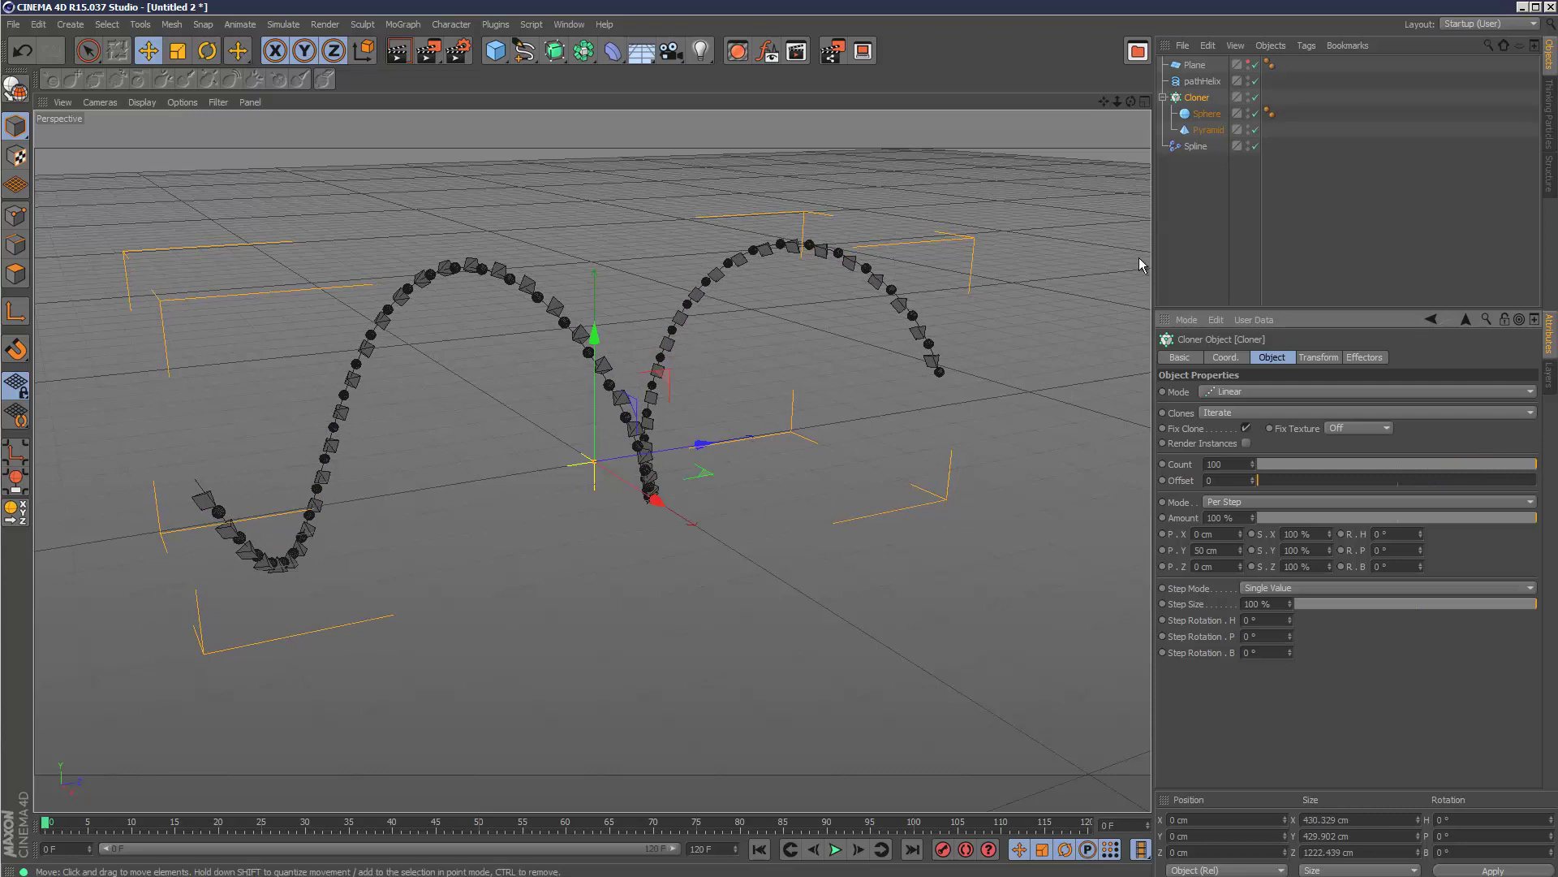
left_click(1197, 147)
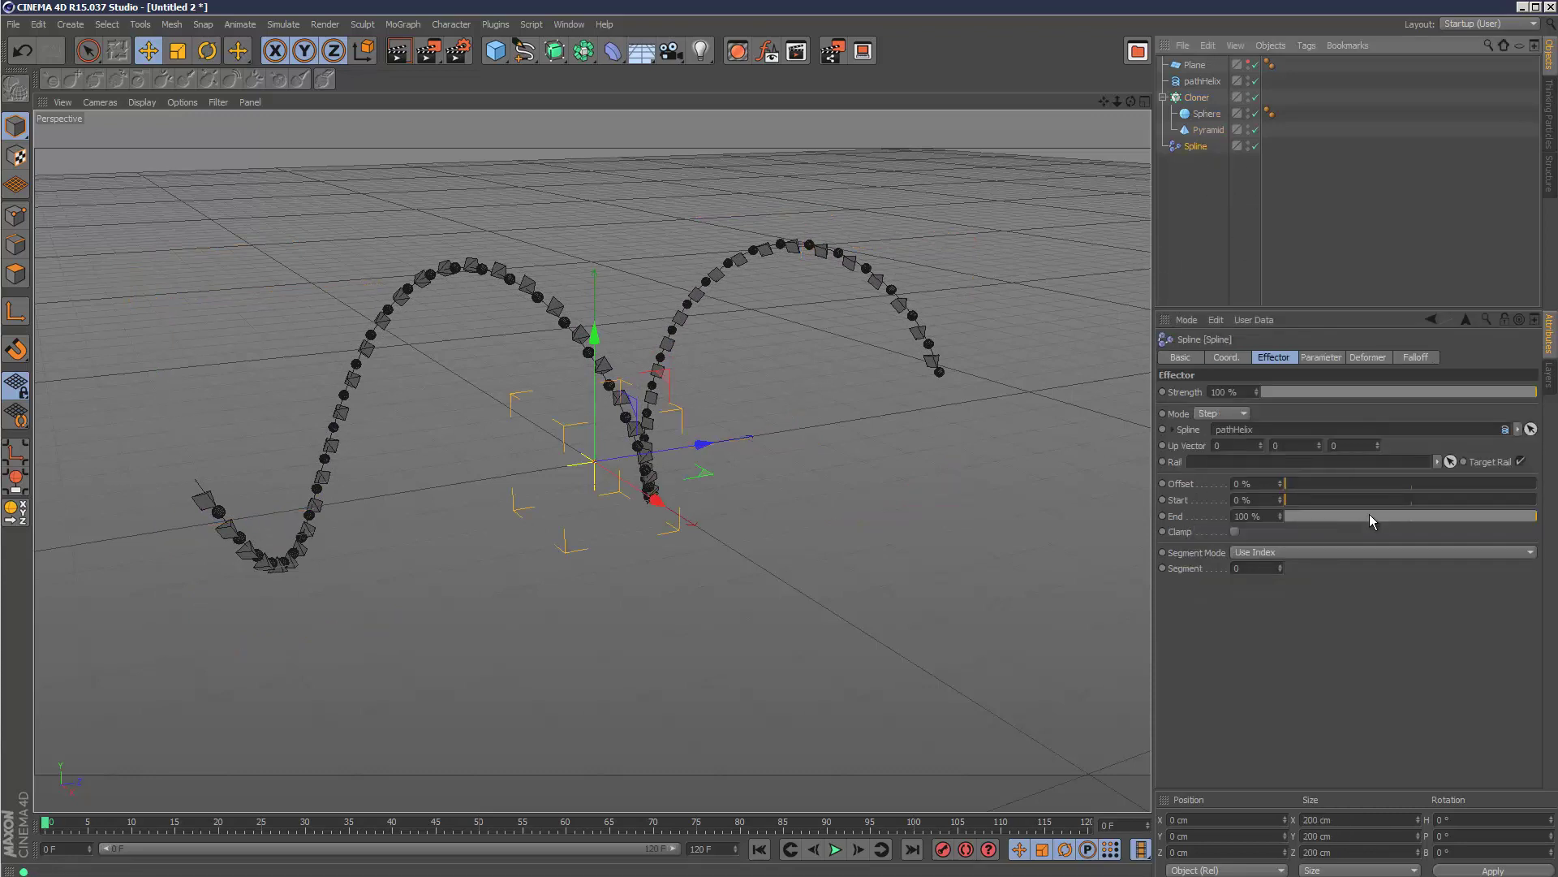
Narrow the Spline effector's End to about 15% and slide the cluster to the helix's far end.
left_click_drag(1331, 479, 1219, 490)
left_click_drag(1501, 518, 1536, 517)
left_click_drag(1305, 487, 1193, 490)
left_click(1413, 516)
left_click_drag(1292, 484, 1204, 466)
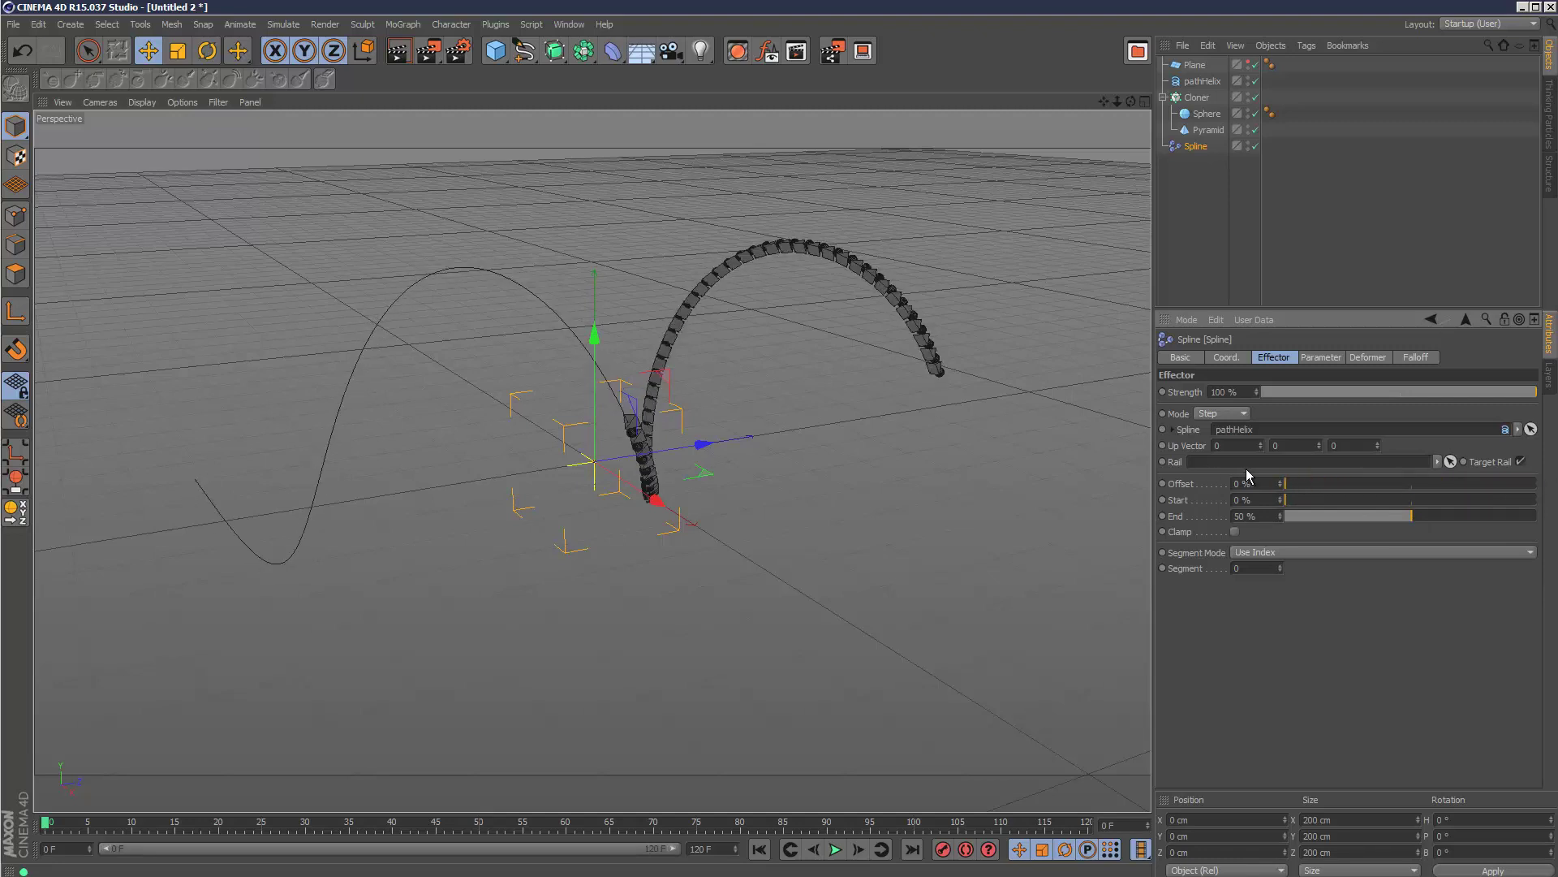
left_click_drag(1393, 517, 1227, 485)
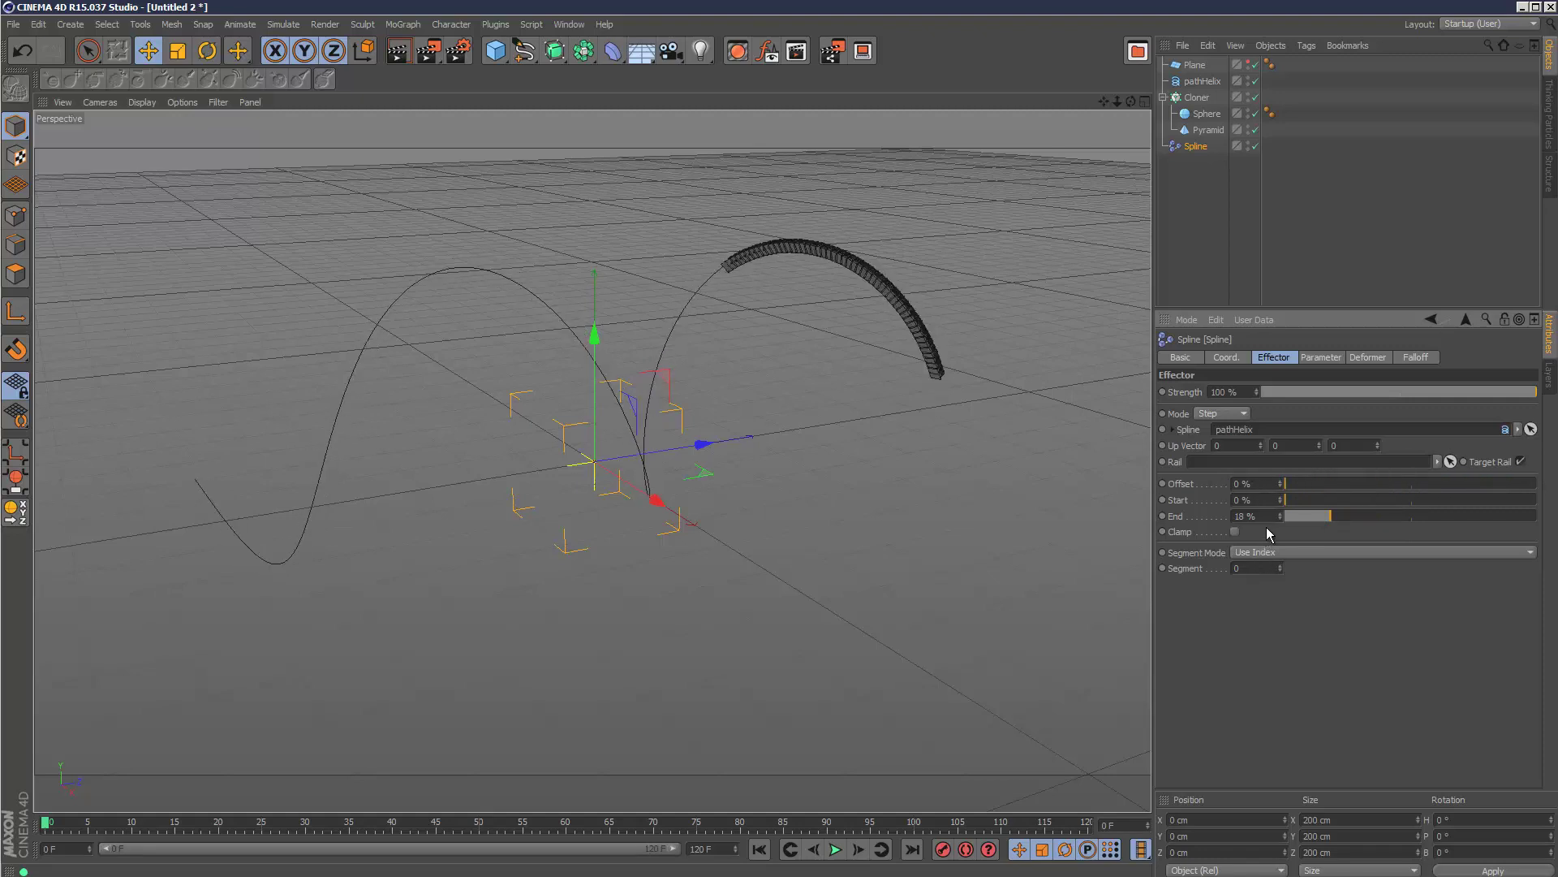
left_click_drag(1303, 517, 1323, 520)
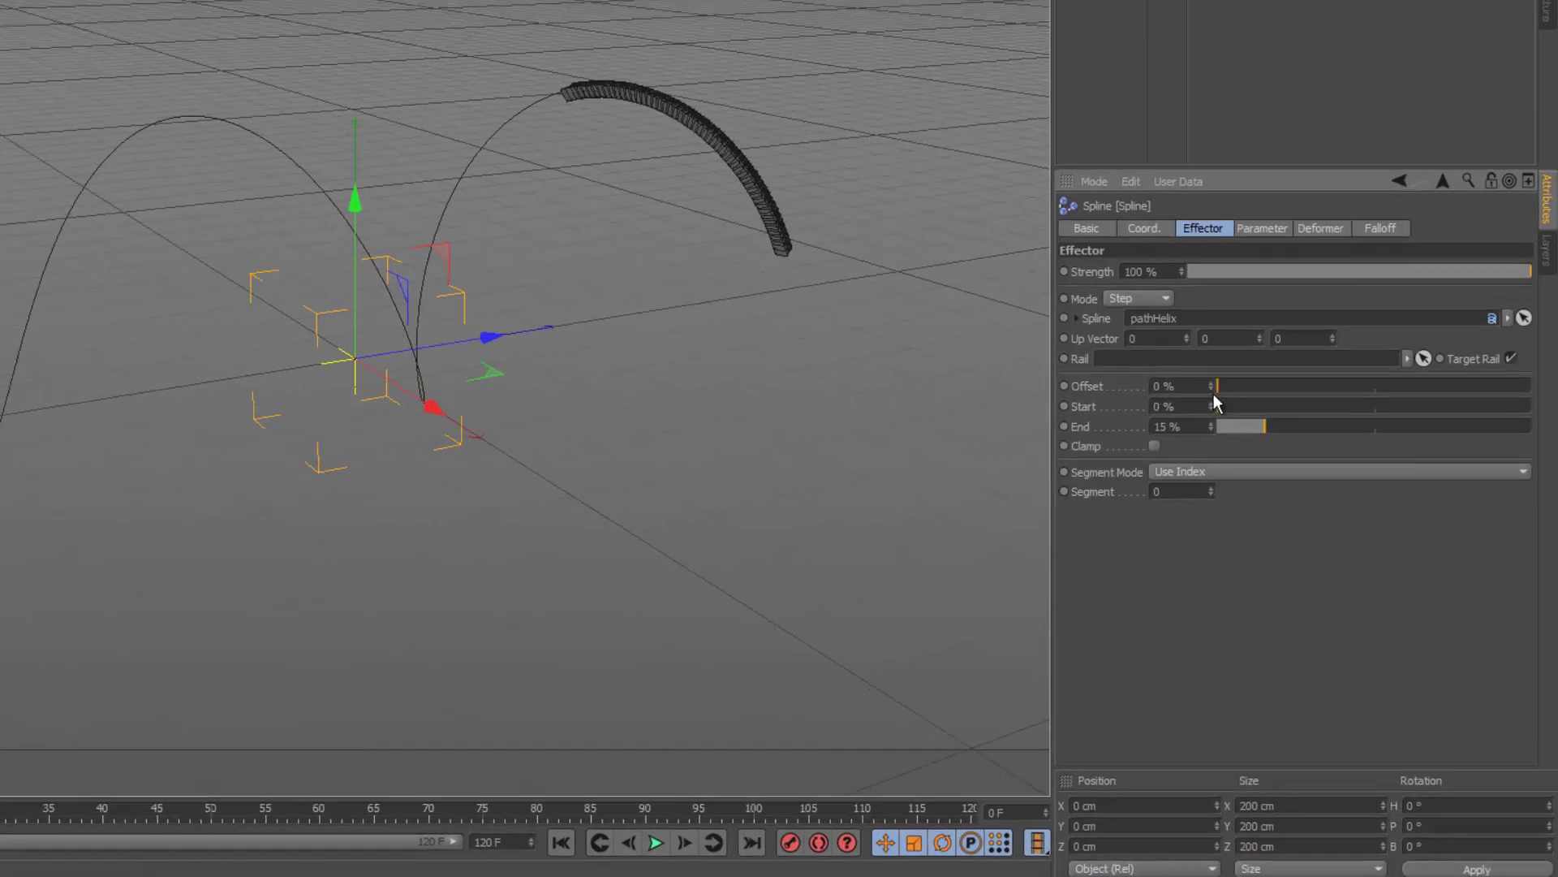
left_click_drag(1220, 390, 1329, 409)
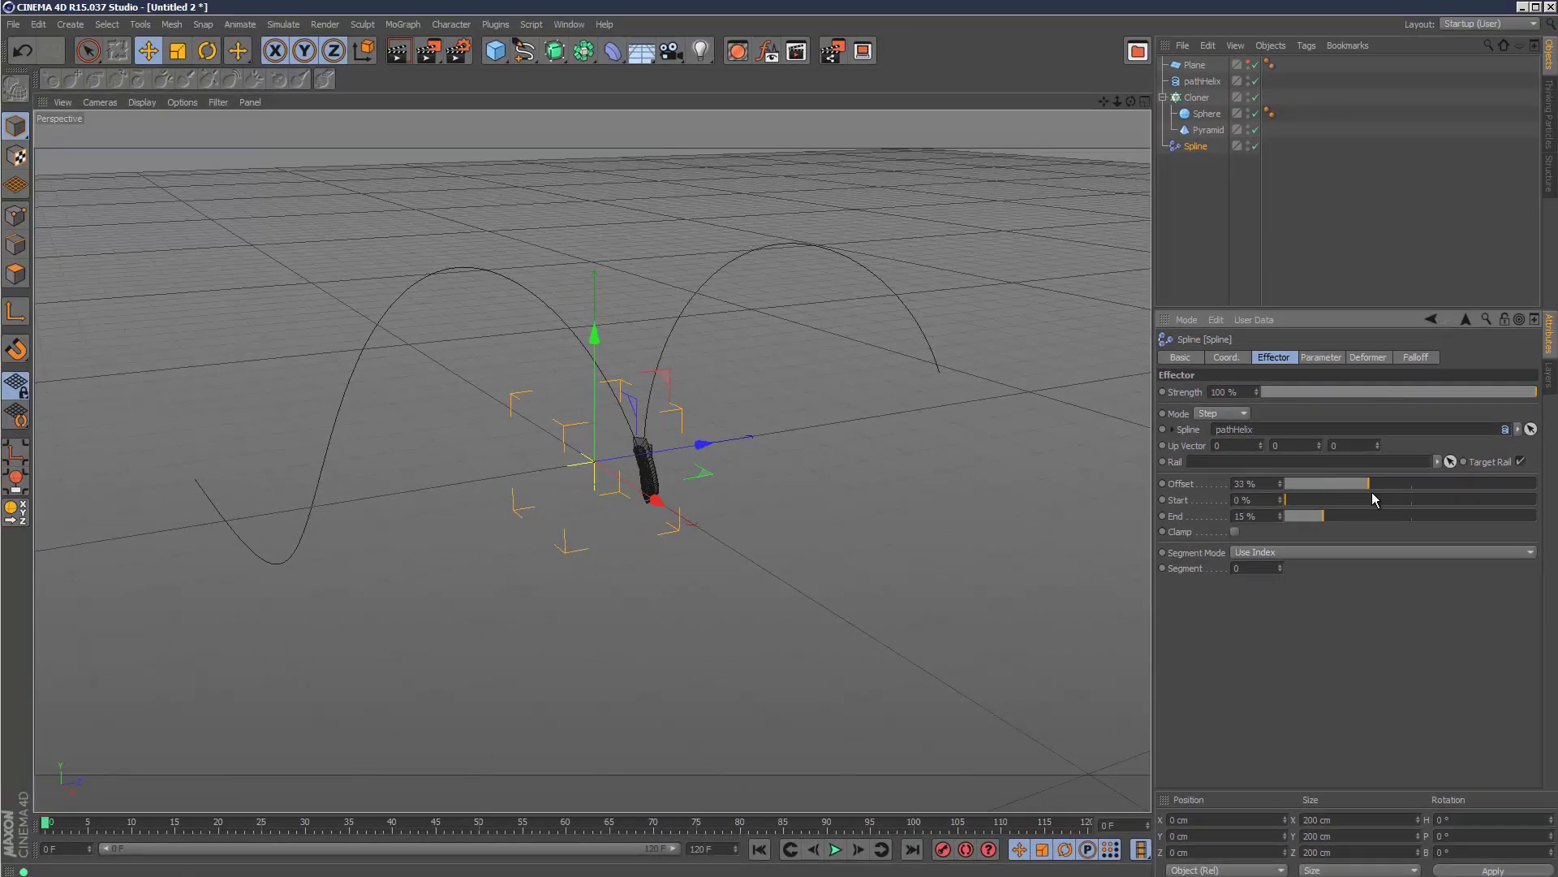
mouse_move(1375, 498)
left_mouse_down()
mouse_move(1550, 488)
mouse_move(1365, 474)
mouse_move(1242, 487)
left_mouse_up()
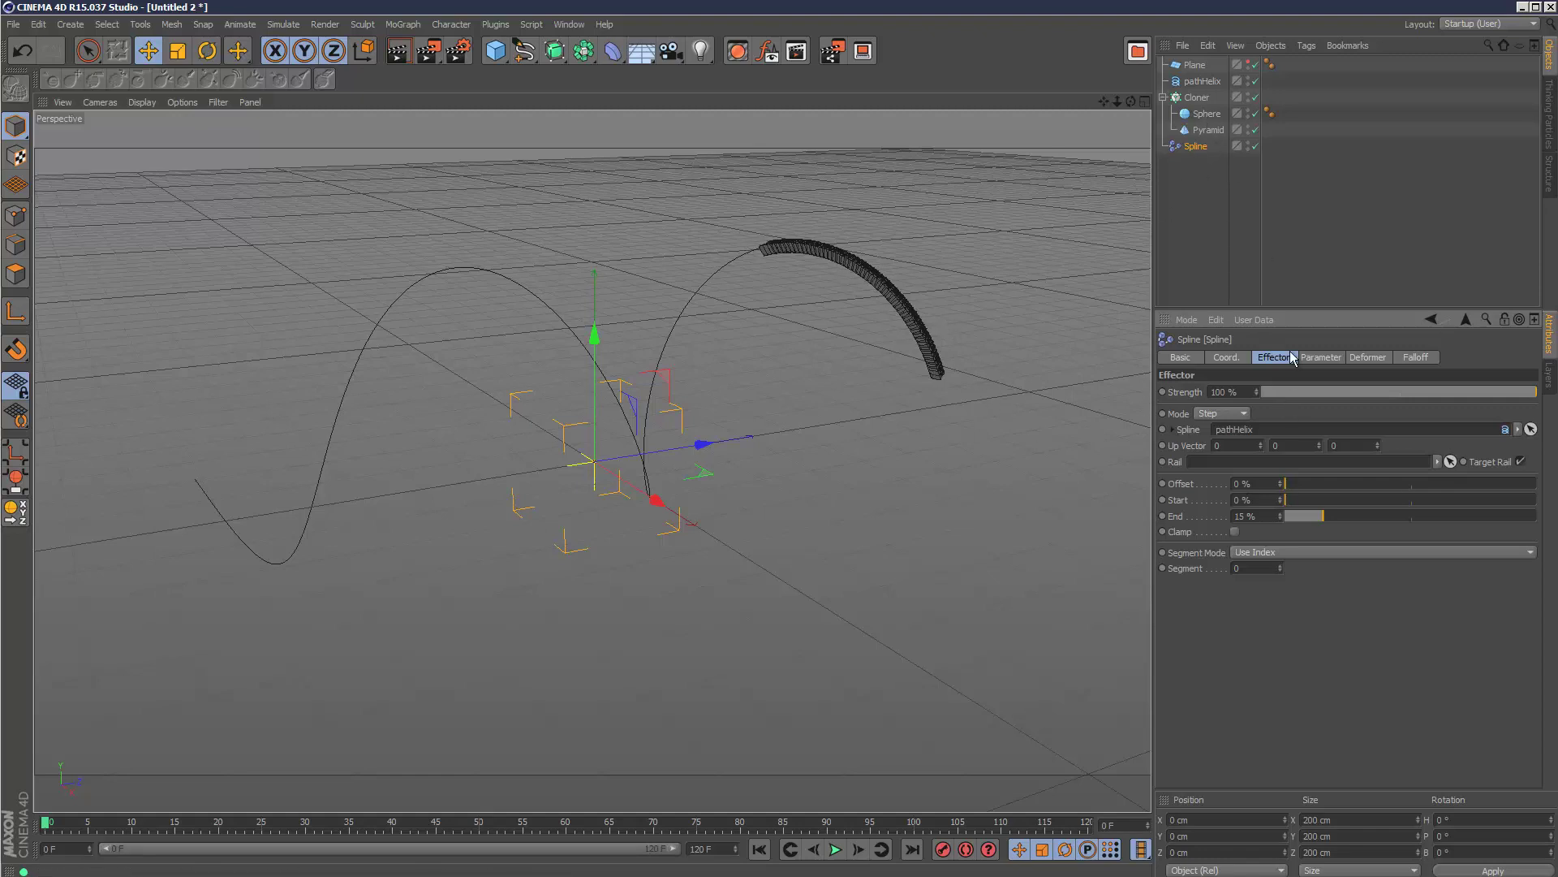
Add a Random effector to the Cloner and order it after the Spline effector.
left_click(1198, 98)
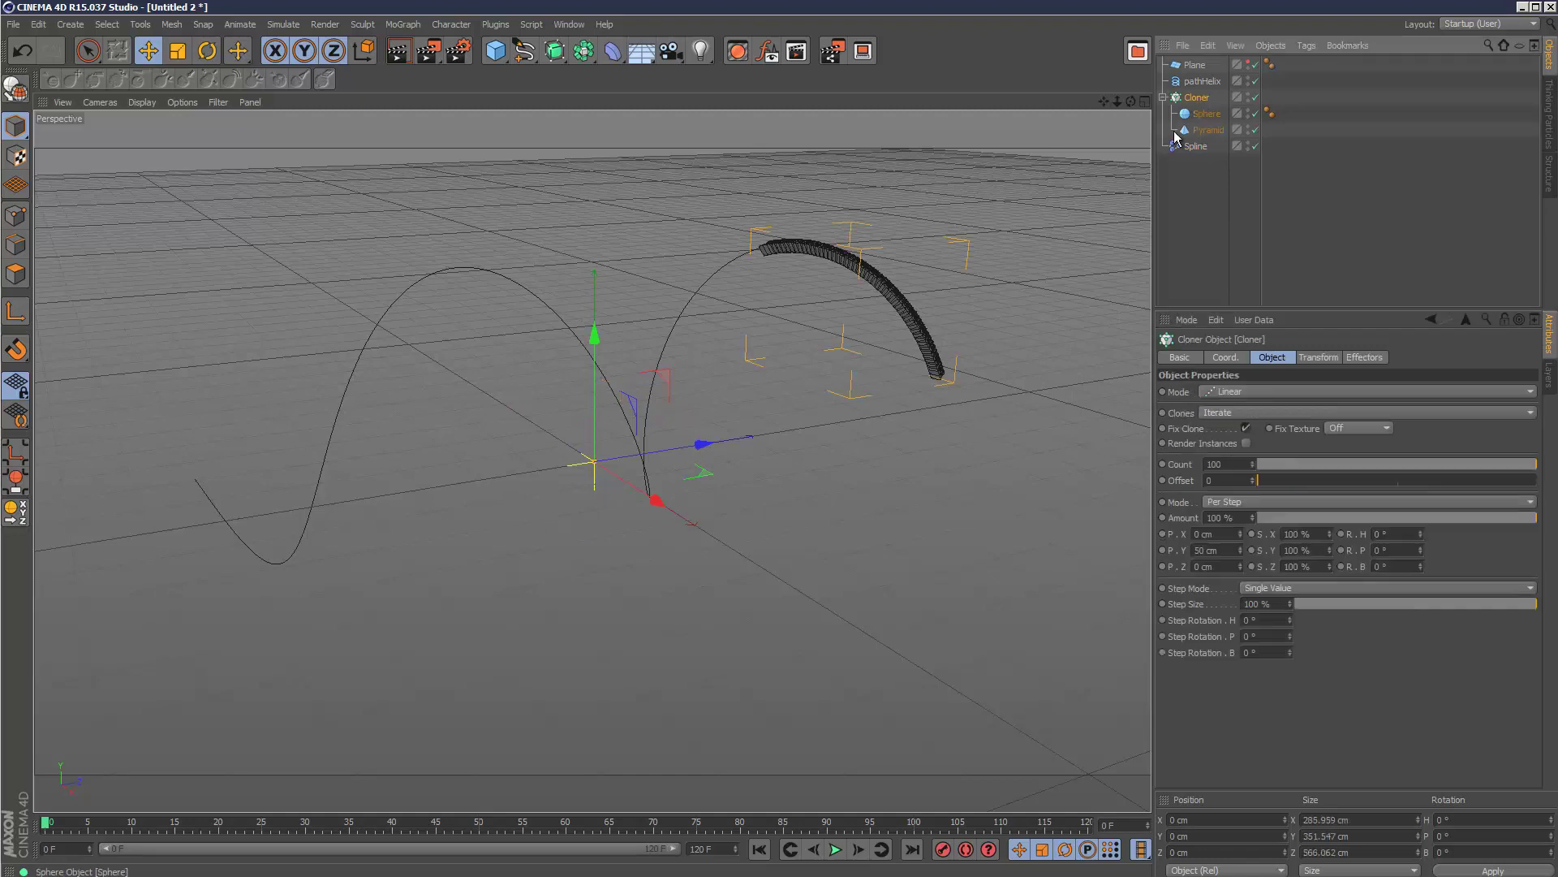
left_click(327, 24)
mouse_move(412, 51)
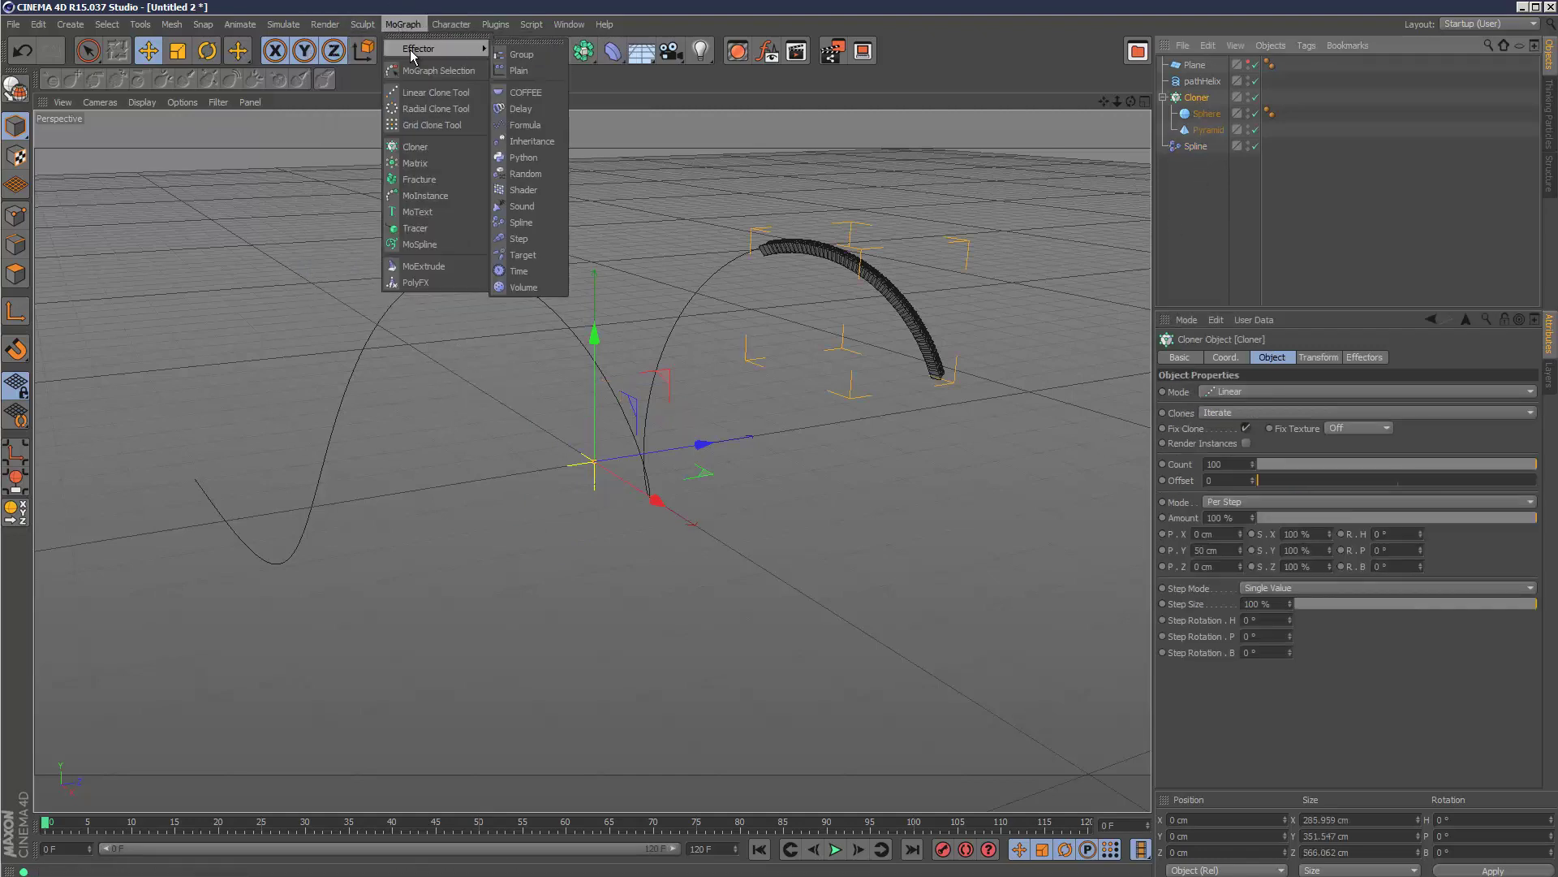
left_click(537, 174)
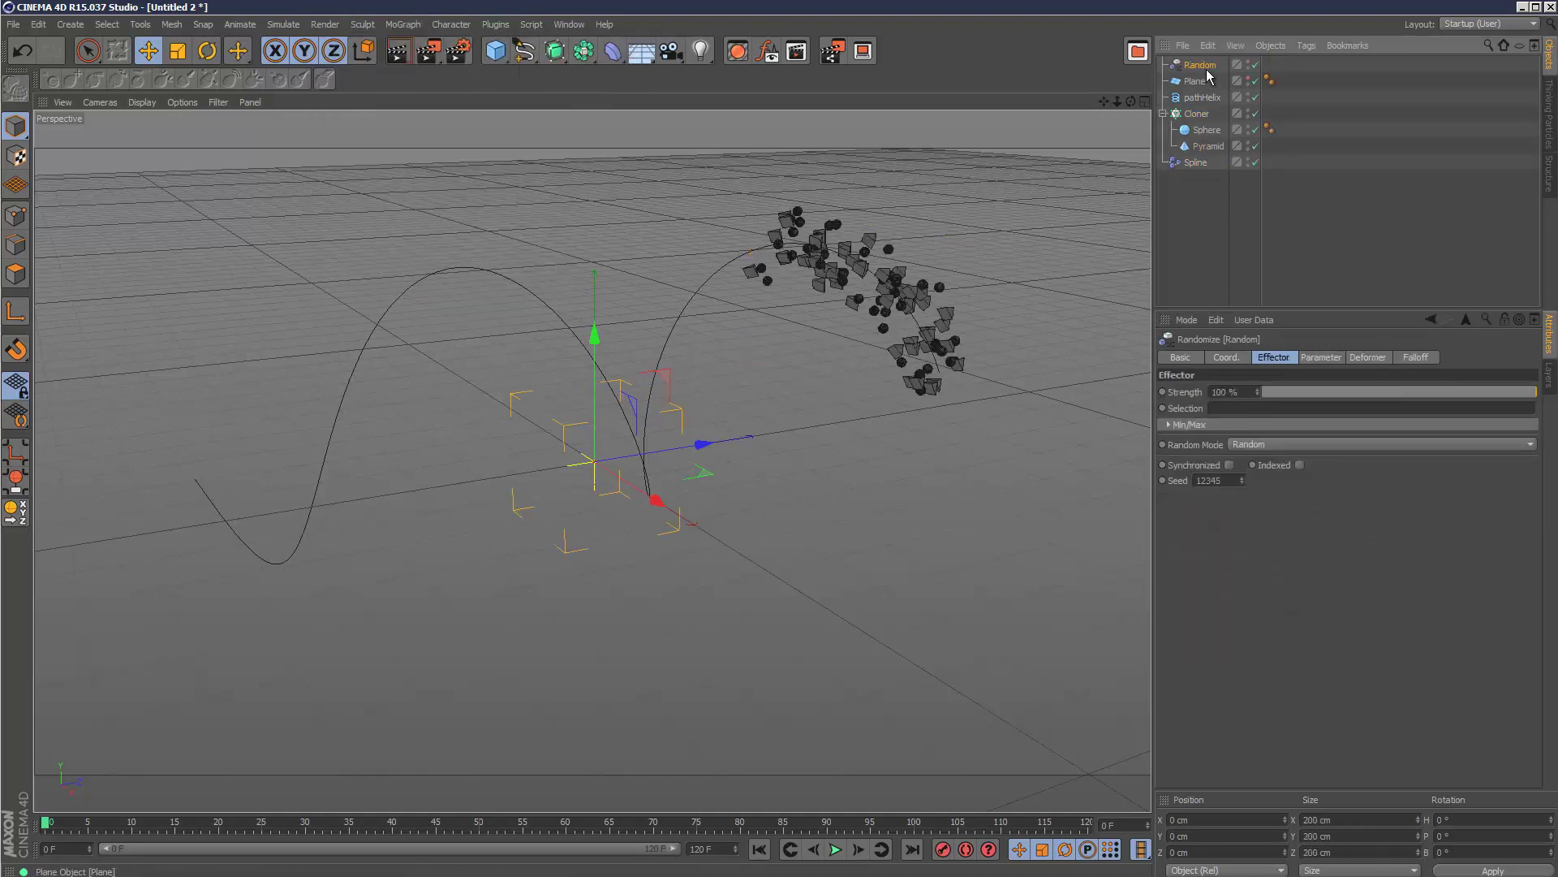
left_click_drag(1200, 163, 1202, 172)
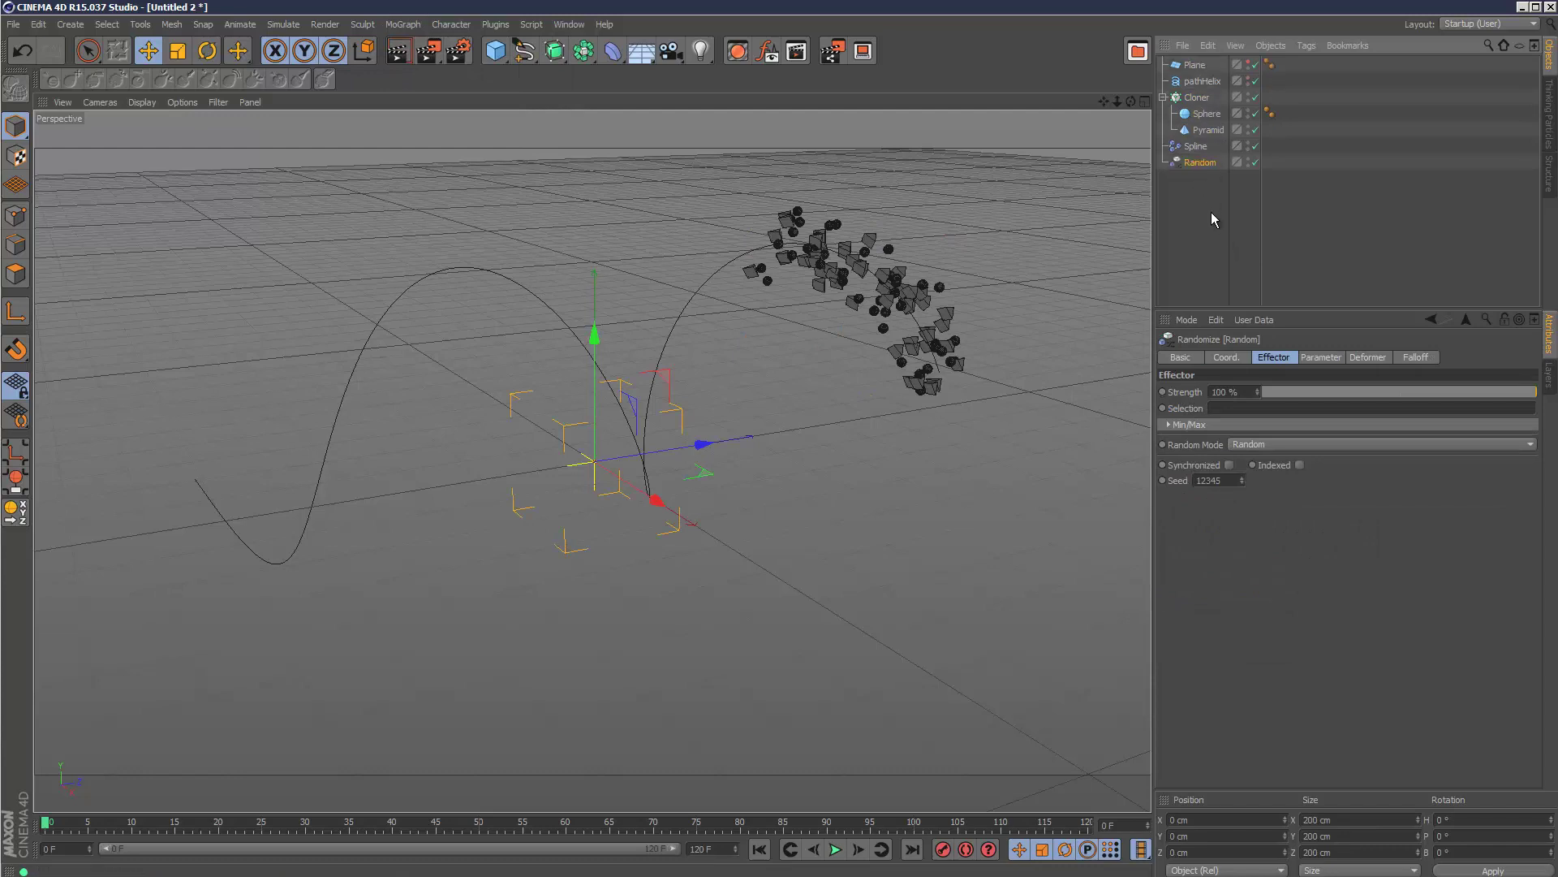
left_click(1194, 147)
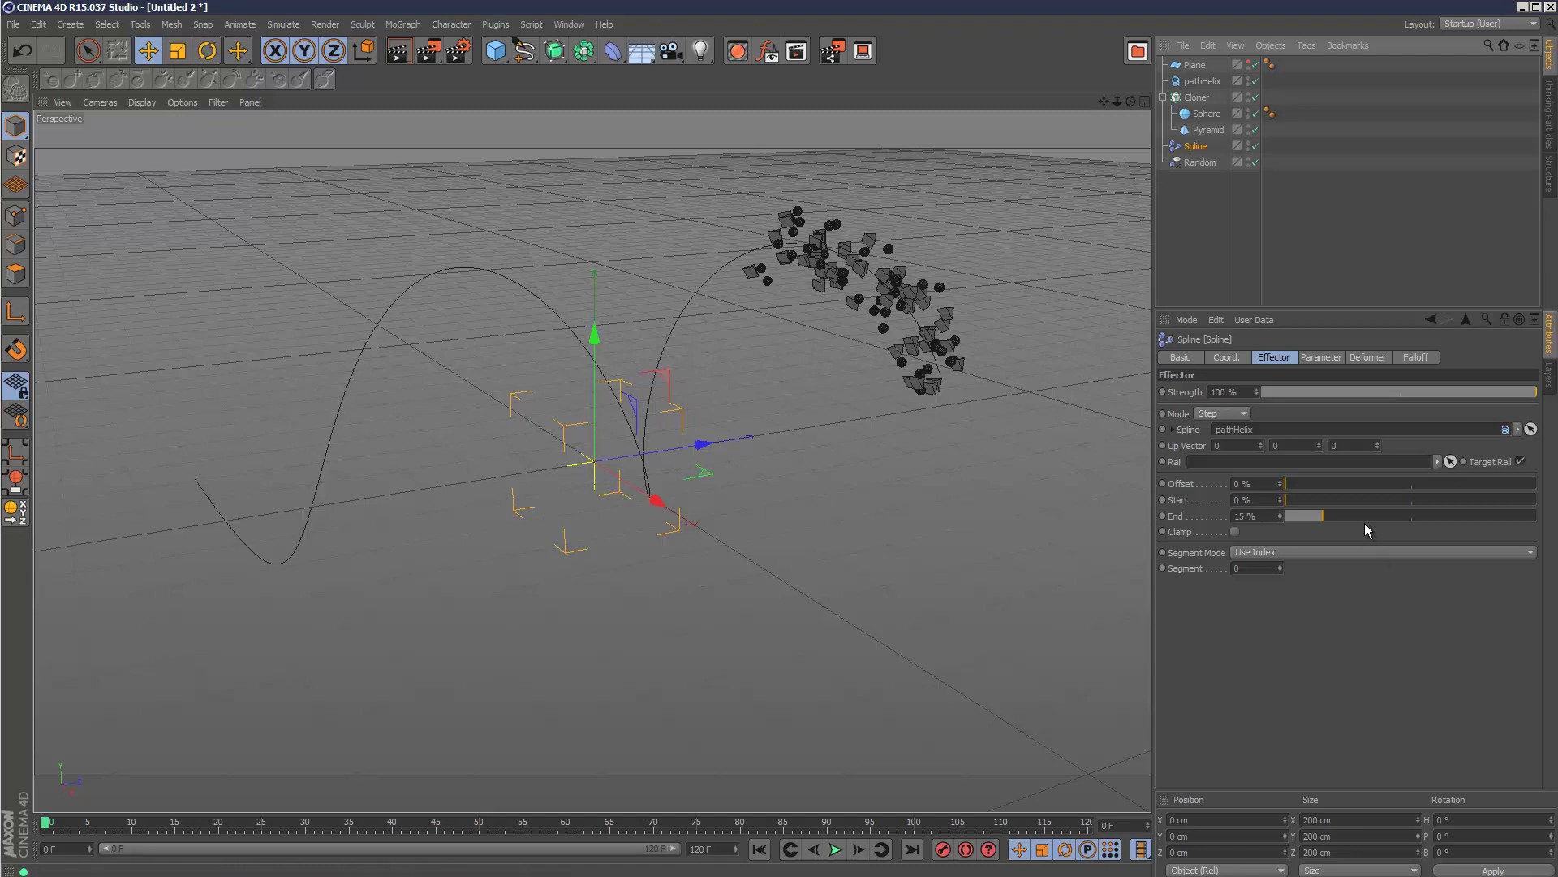
Key the Spline effector Offset at 0% on frame 0 and 83% on frame 120.
mouse_move(1299, 484)
left_mouse_down()
mouse_move(1521, 484)
mouse_move(1280, 487)
left_mouse_up()
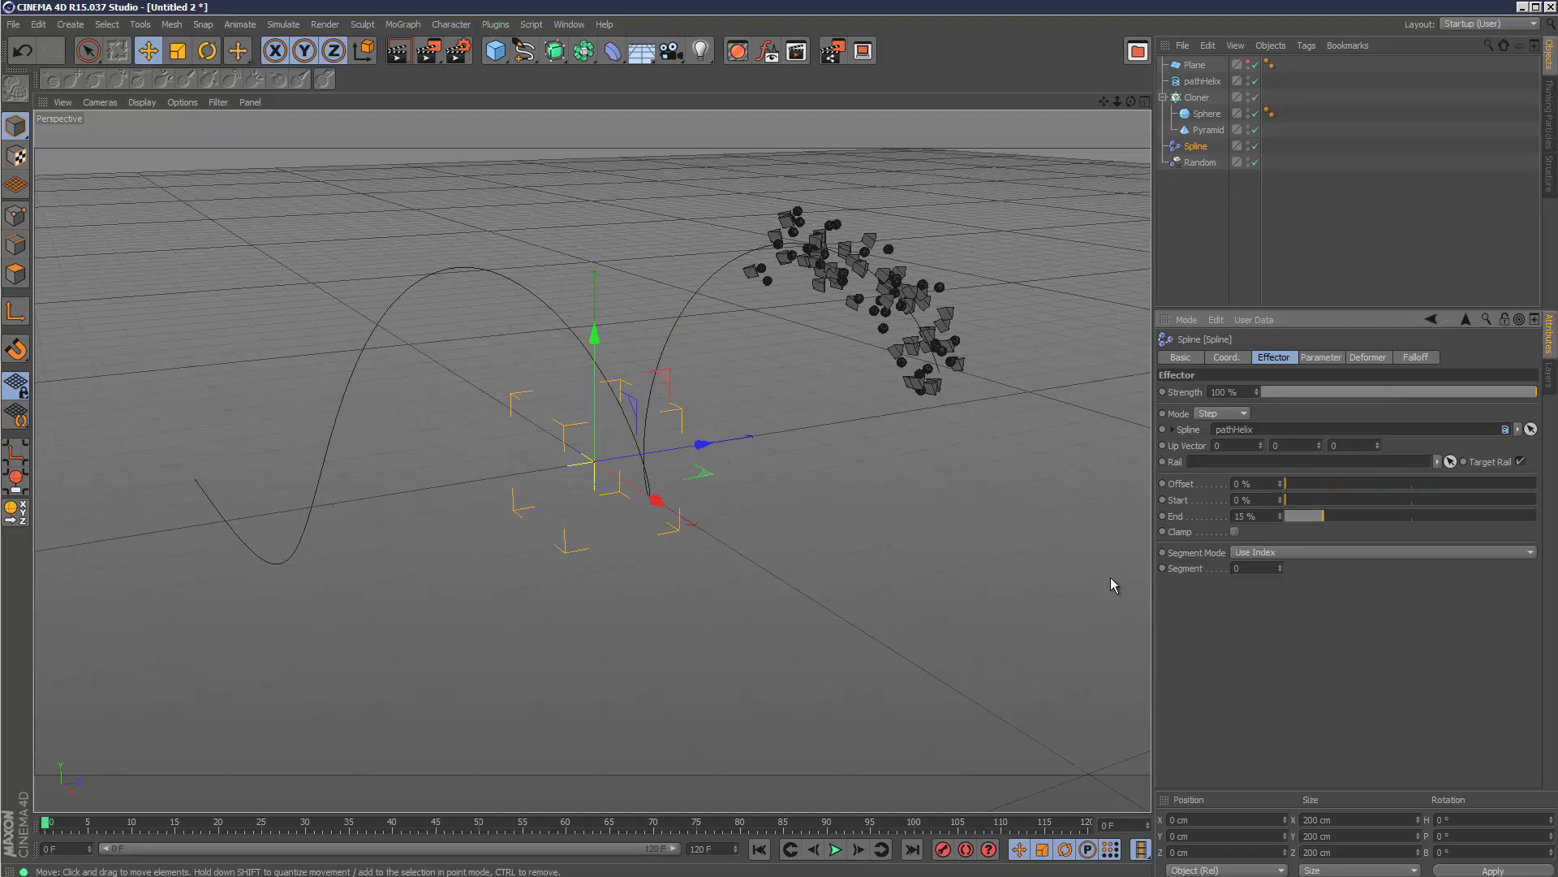
left_click(1162, 484)
left_click_drag(737, 815, 1161, 825)
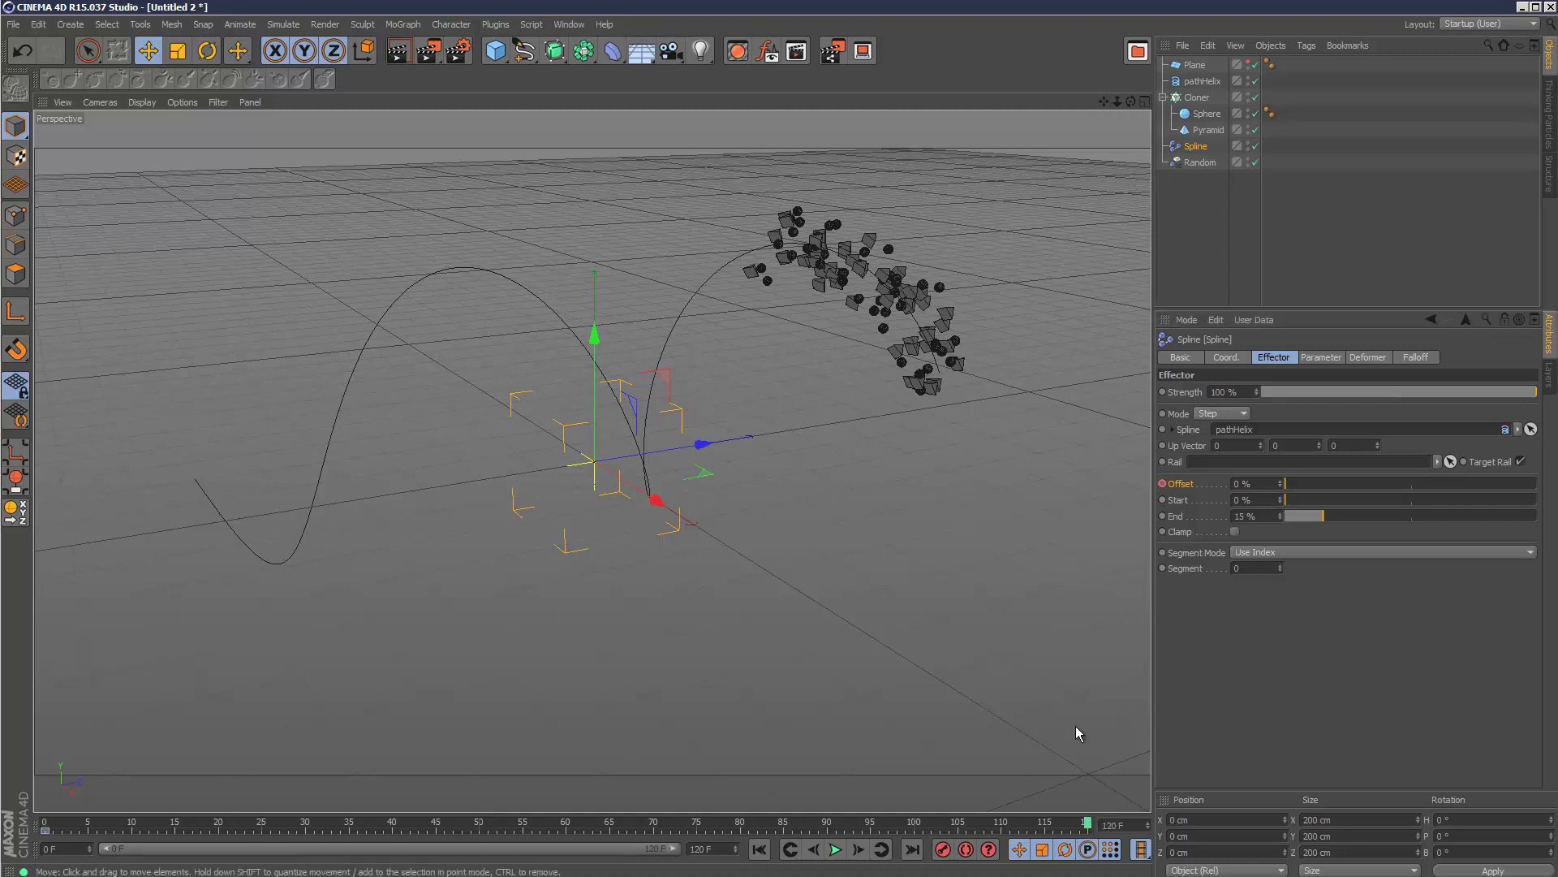
left_click_drag(1300, 487, 1493, 495)
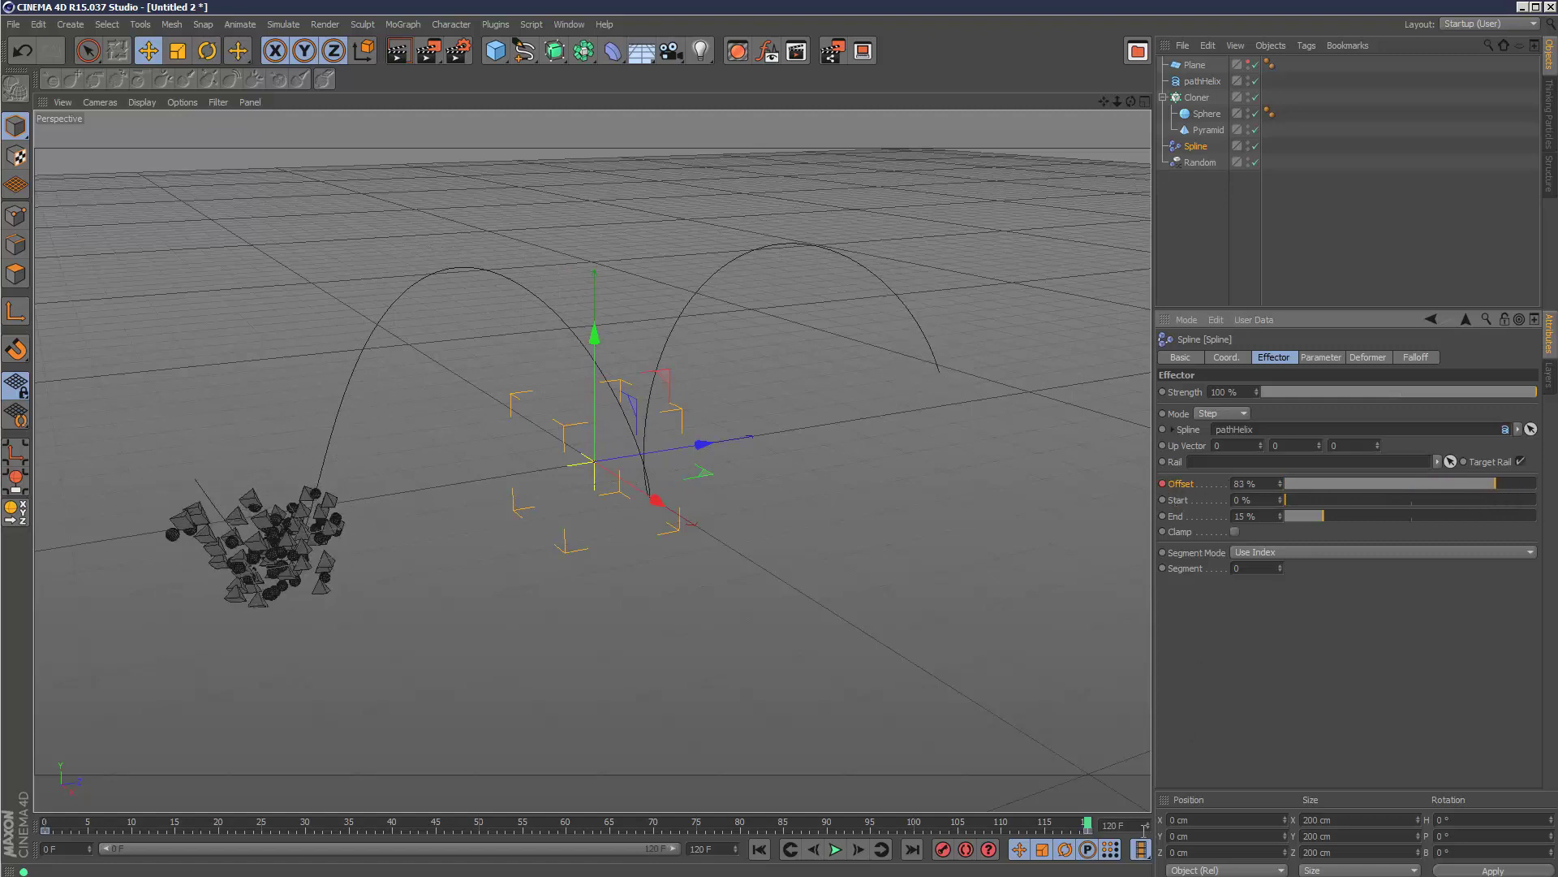
Show the Offset F-curve and set both keys to Linear interpolation.
right_click(1181, 492)
mouse_move(1222, 493)
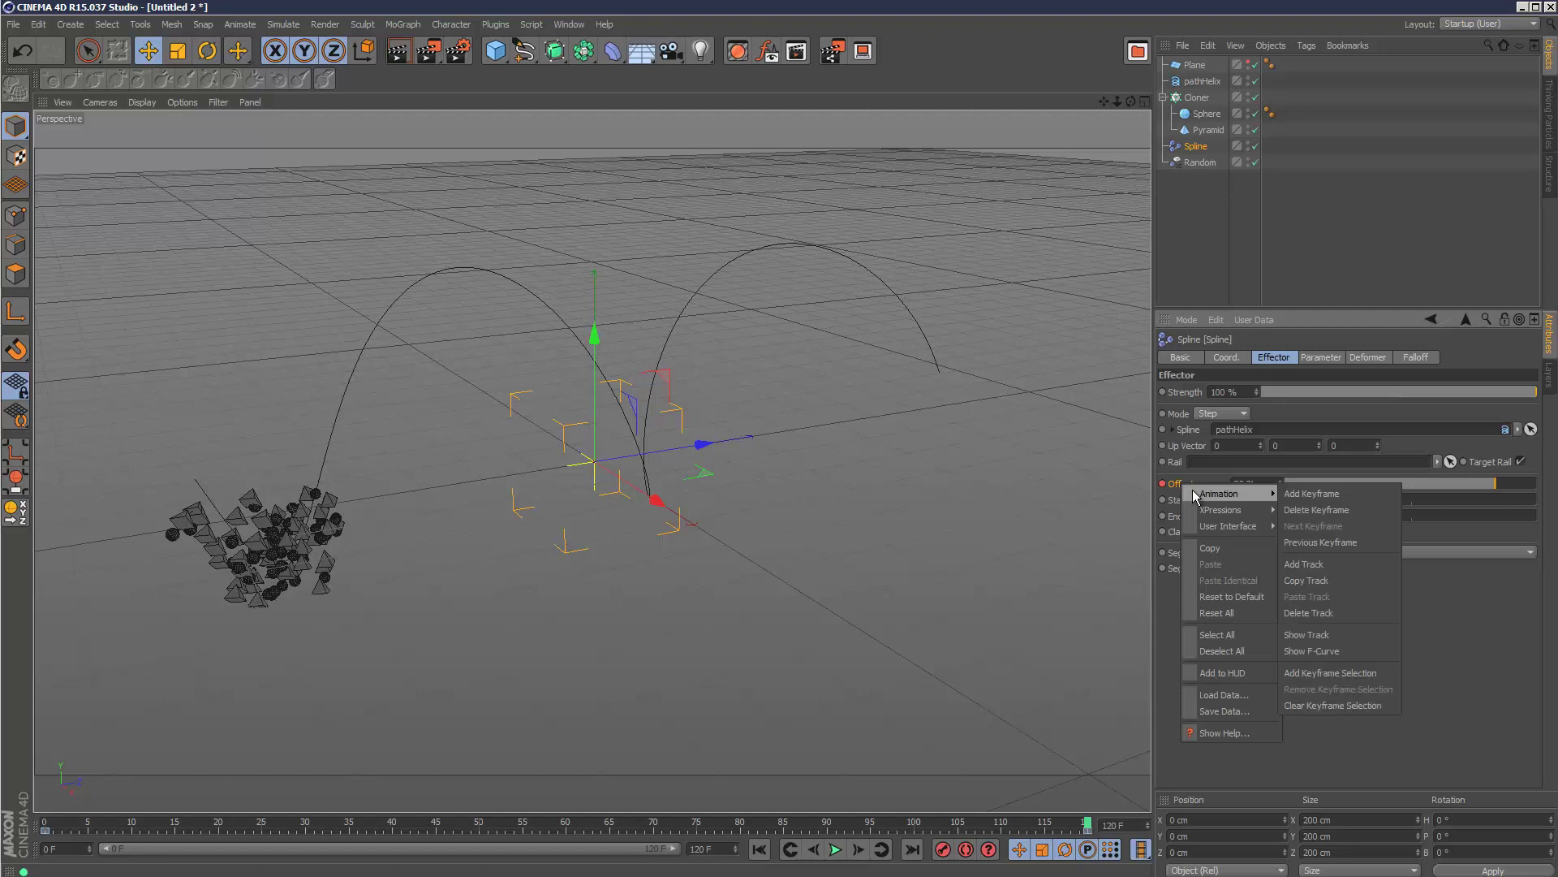
left_click(1370, 651)
key("ctrl+a")
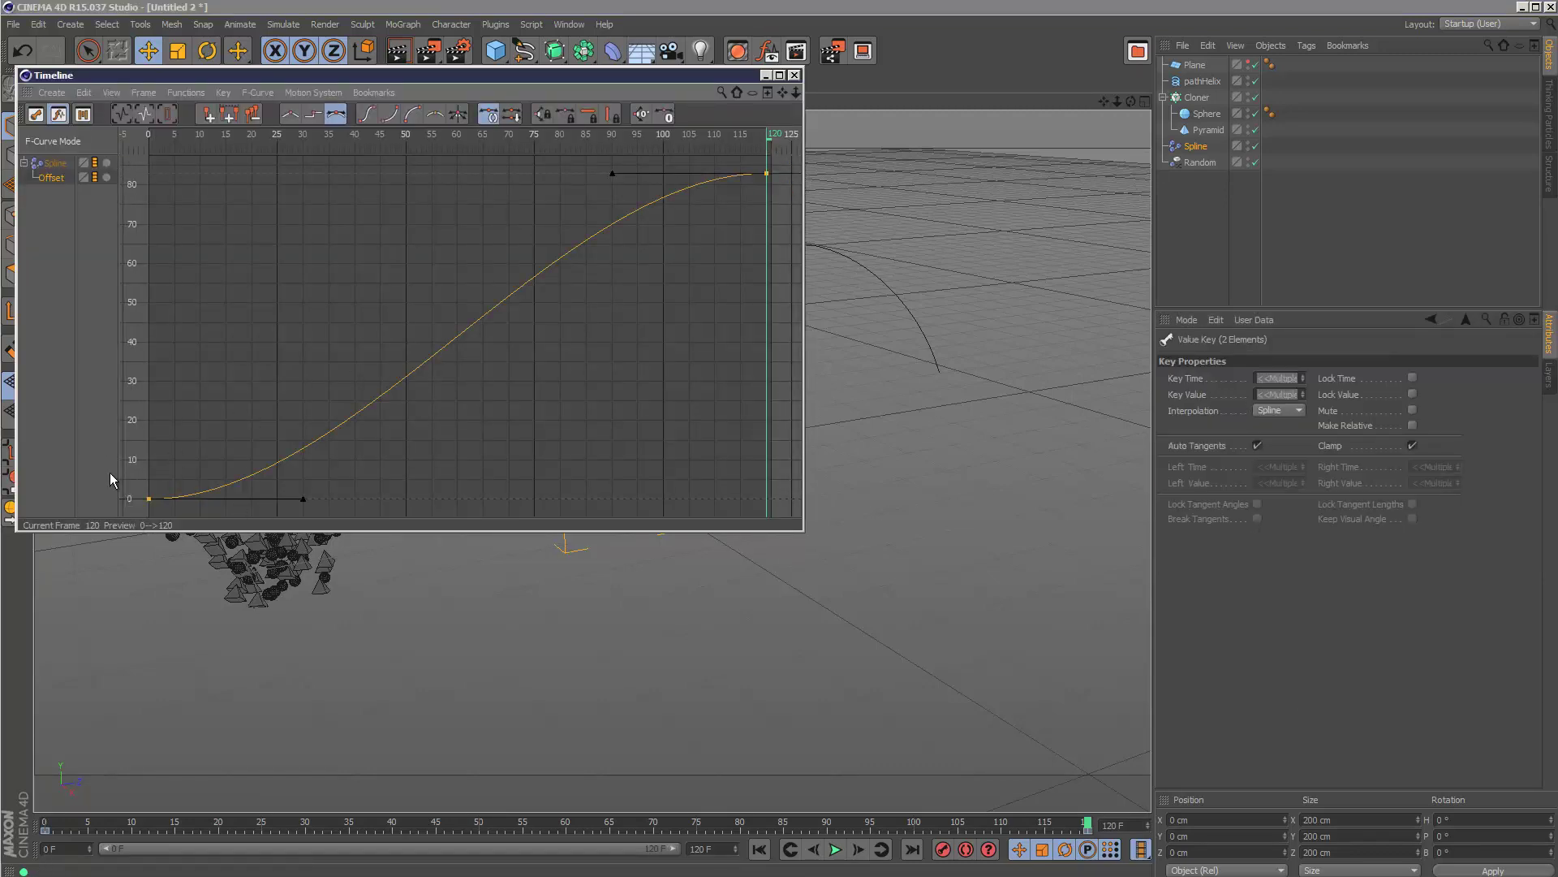
left_click(291, 119)
Close the Timeline and play from the start to preview the clones gliding along the helix.
left_click(793, 76)
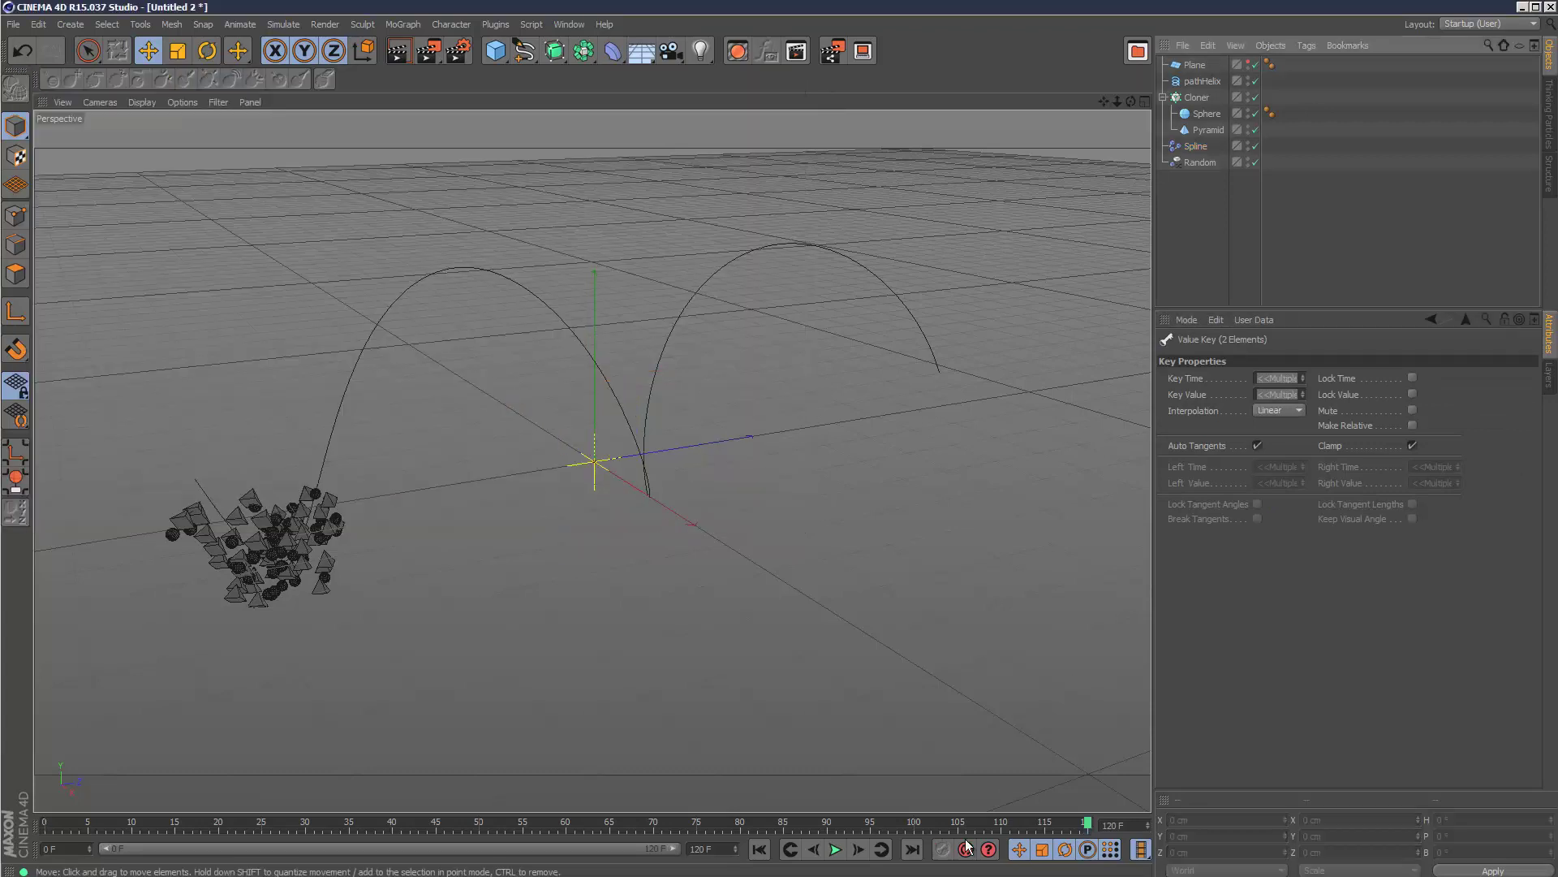
left_click(759, 849)
left_click(835, 849)
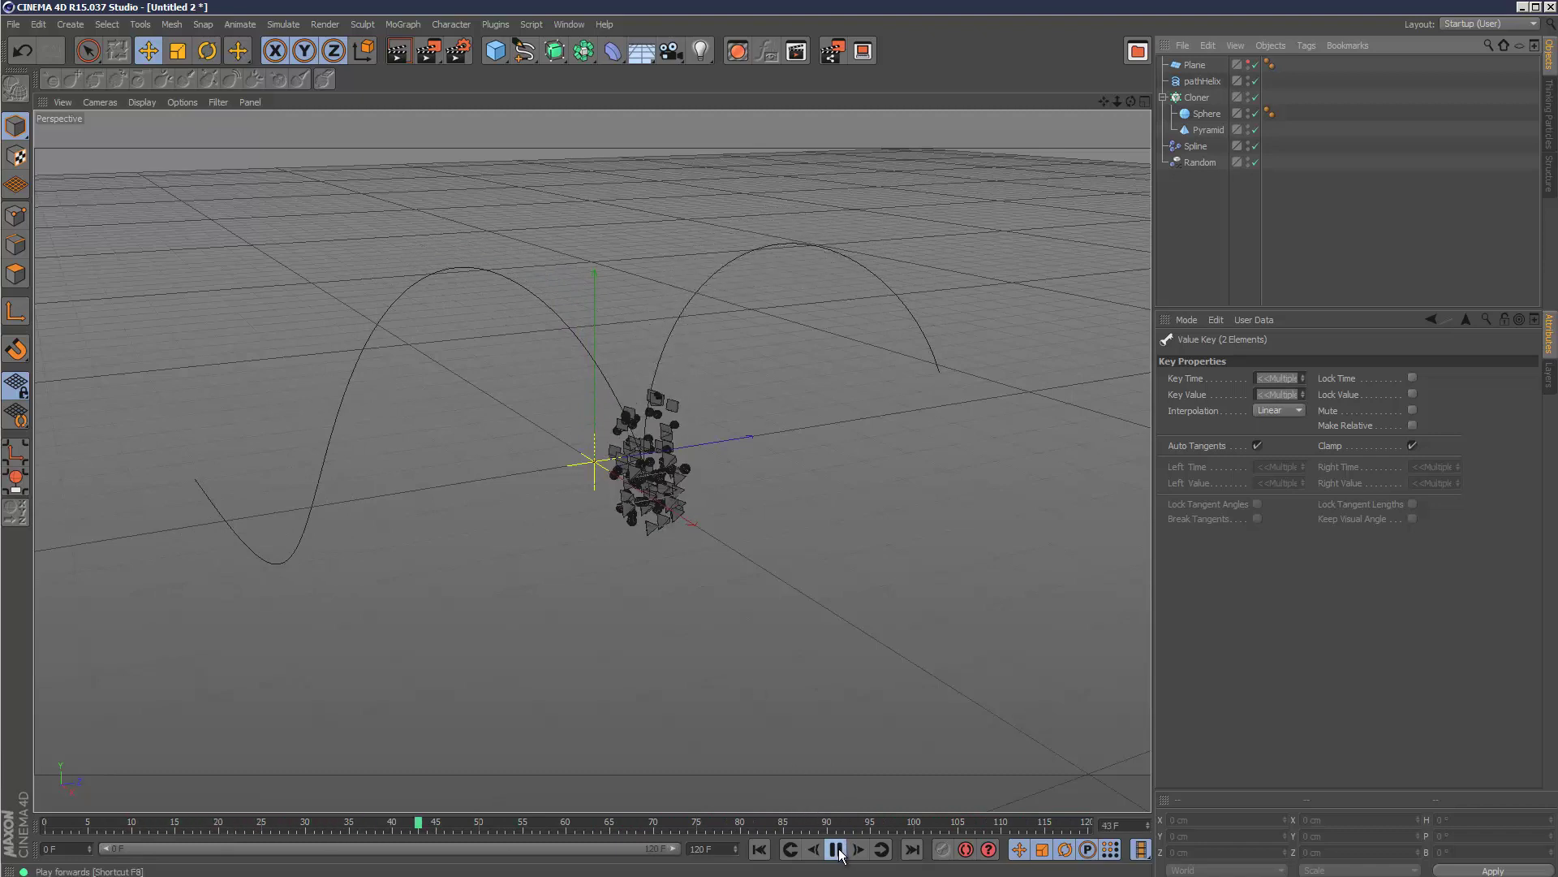
key("F8")
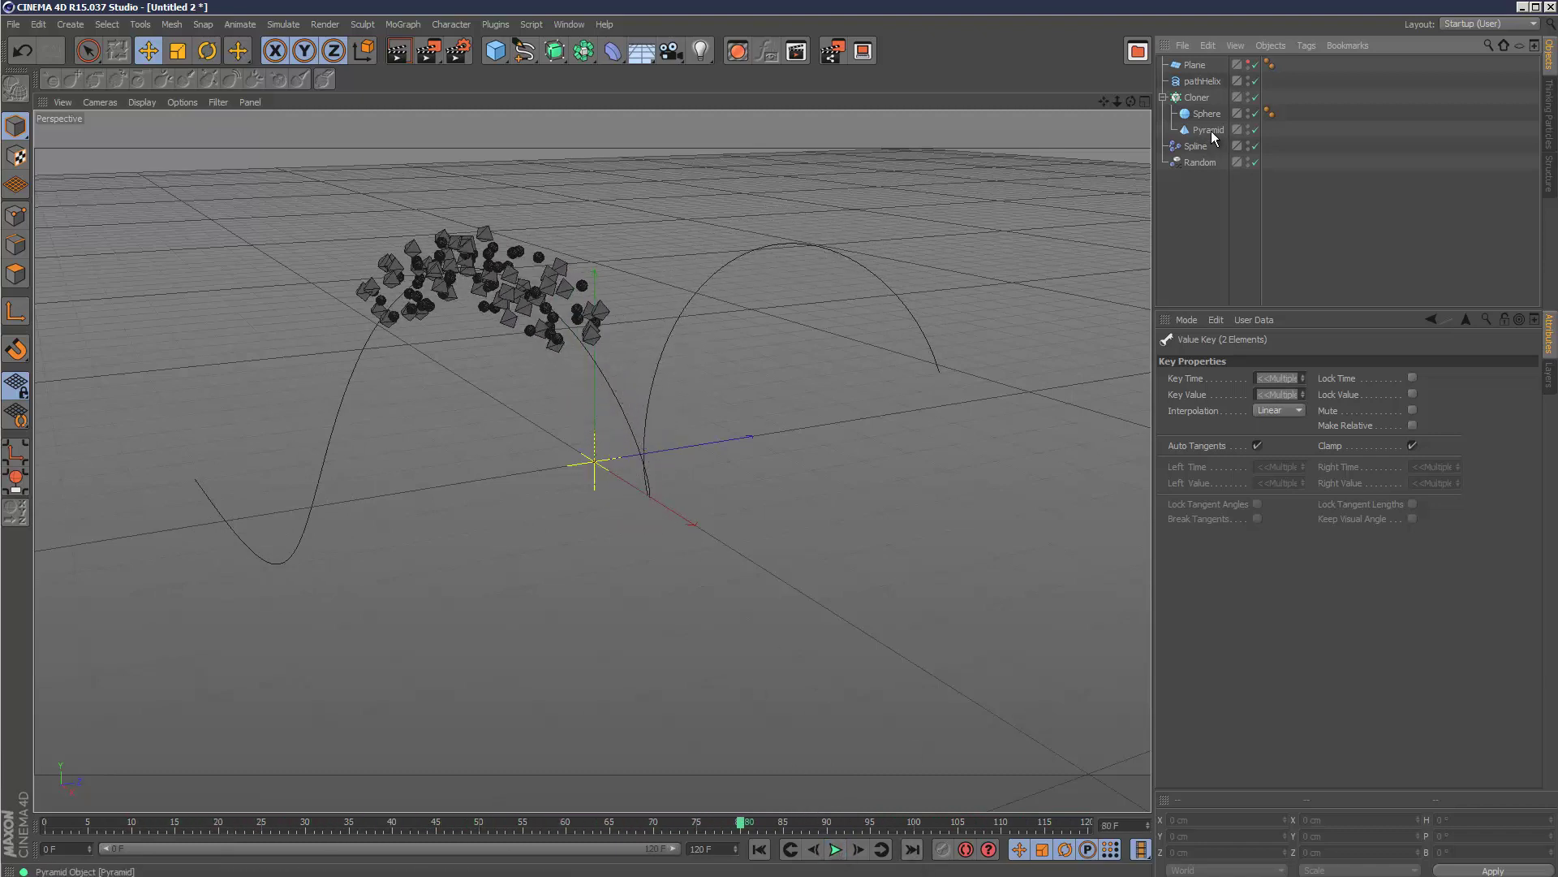
Raise the Random effector's position spread to X 59 cm, Y 84 cm and Z 269 cm.
left_click(1201, 163)
left_click(1319, 357)
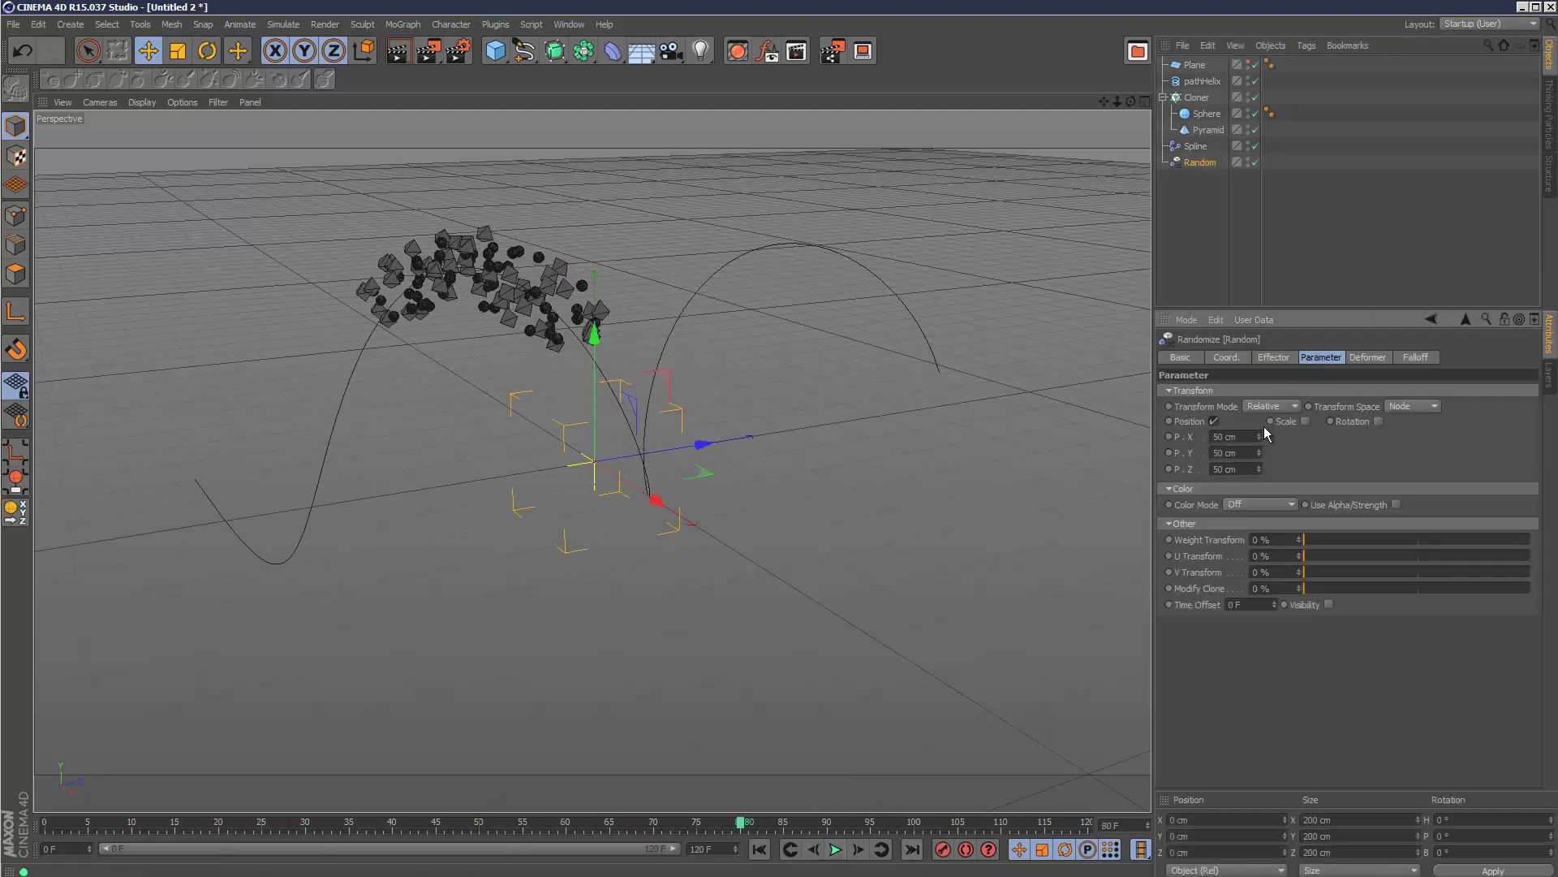
left_click_drag(1260, 436, 1263, 470)
left_click_drag(1131, 102, 1138, 203)
left_click_drag(1259, 469, 1256, 343)
left_click_drag(1131, 100, 734, 411)
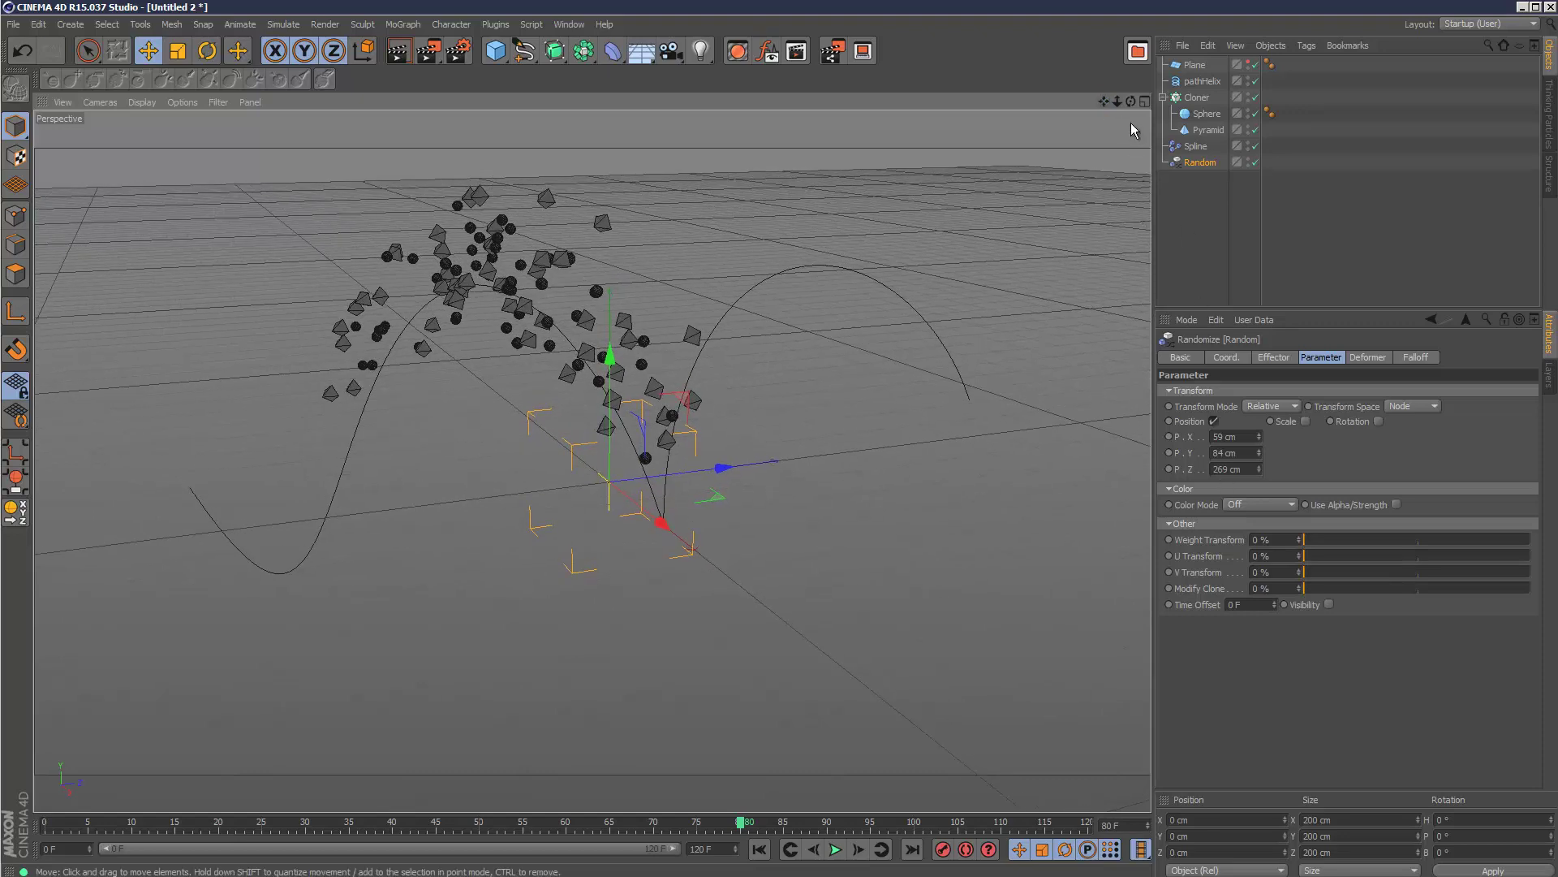
left_click_drag(1118, 100, 735, 411)
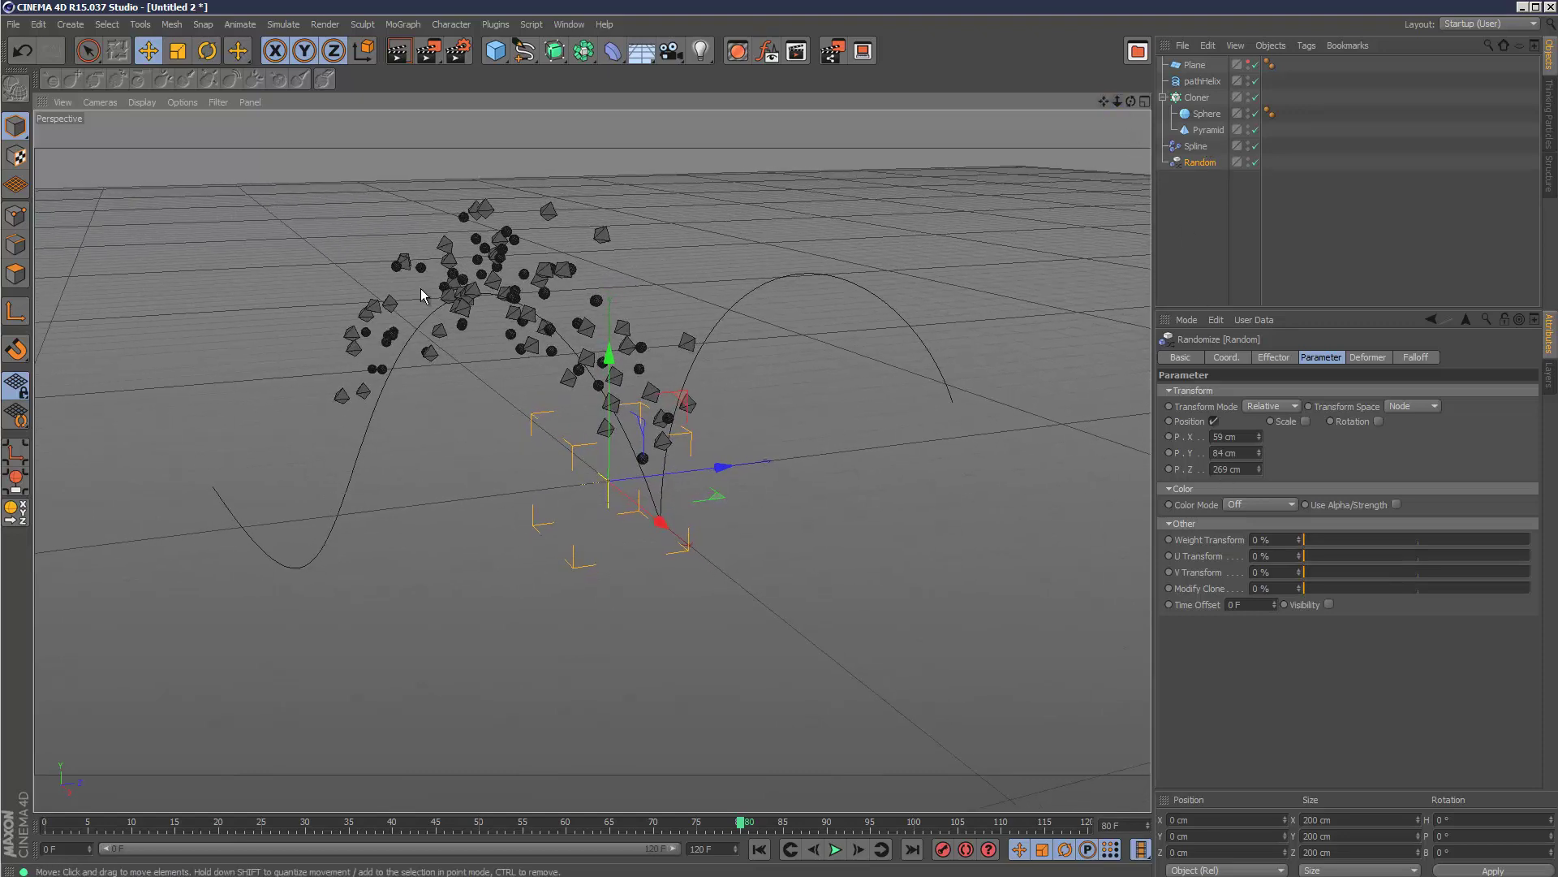
Set the Pyramid size to 33 cm on X, Y and Z.
left_click(1207, 129)
double_click(1248, 393)
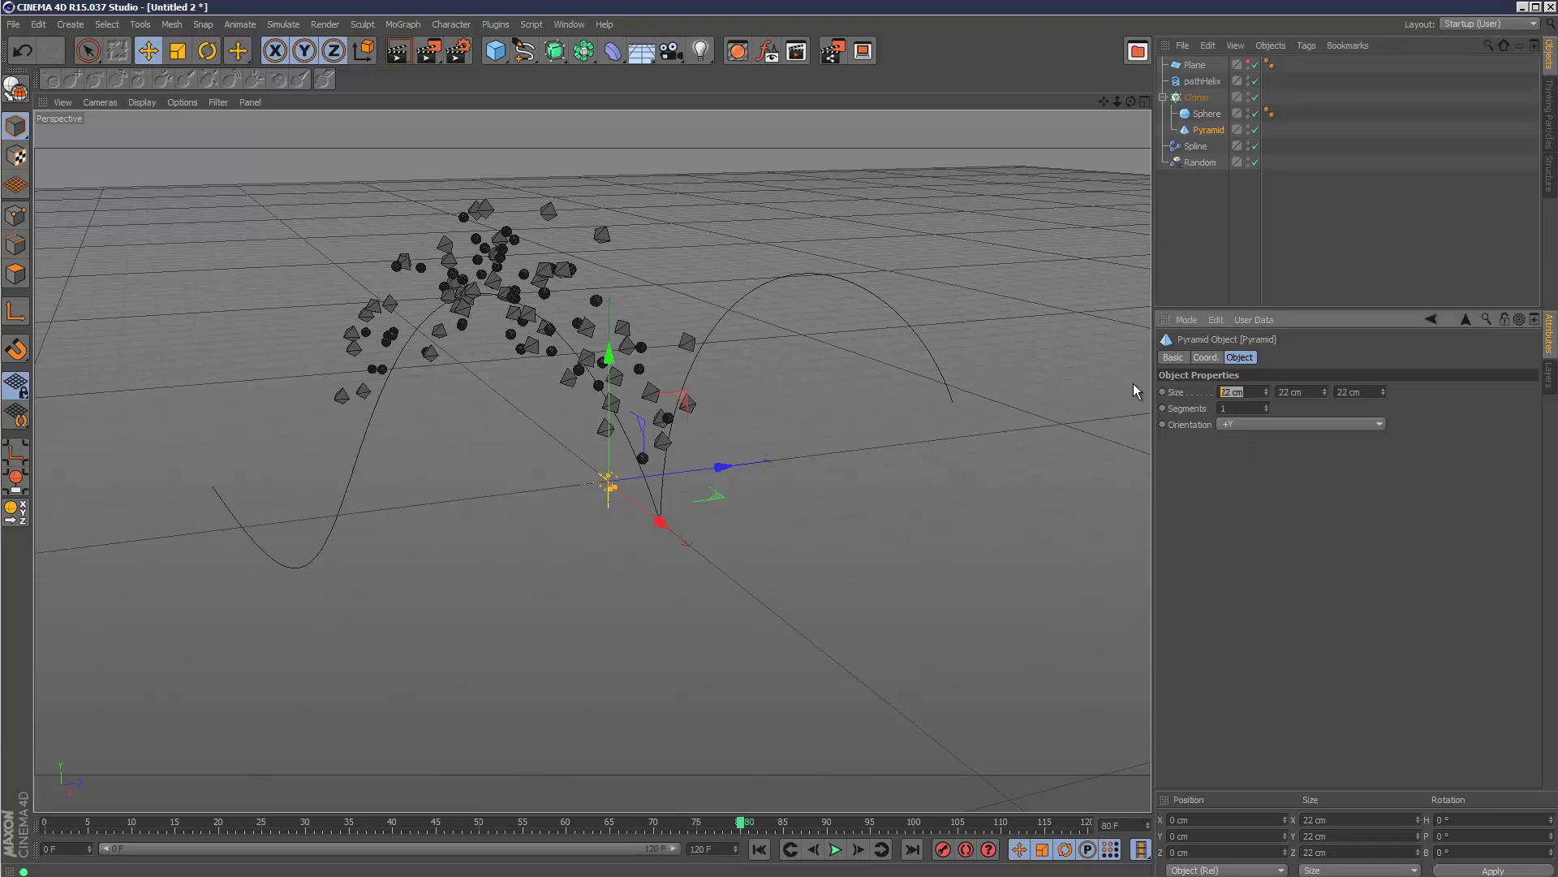
type("33")
key("Tab")
type("33")
key("Tab")
type("33")
key("Return")
Set the Sphere radius to 12 cm and play the animation to check the new sizes.
left_click(1208, 115)
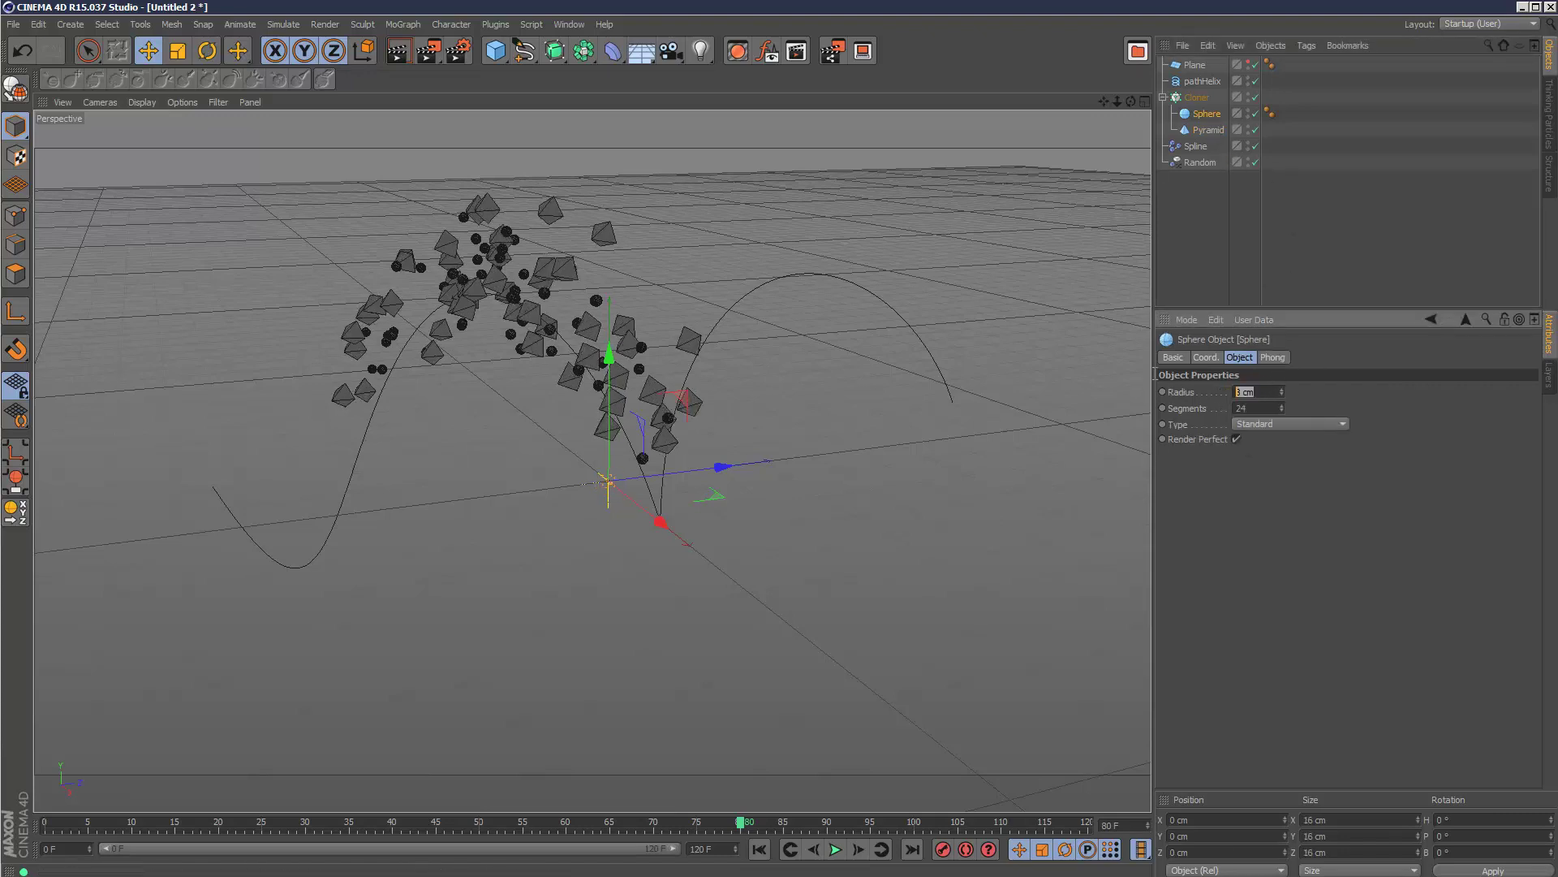
left_click(1270, 408)
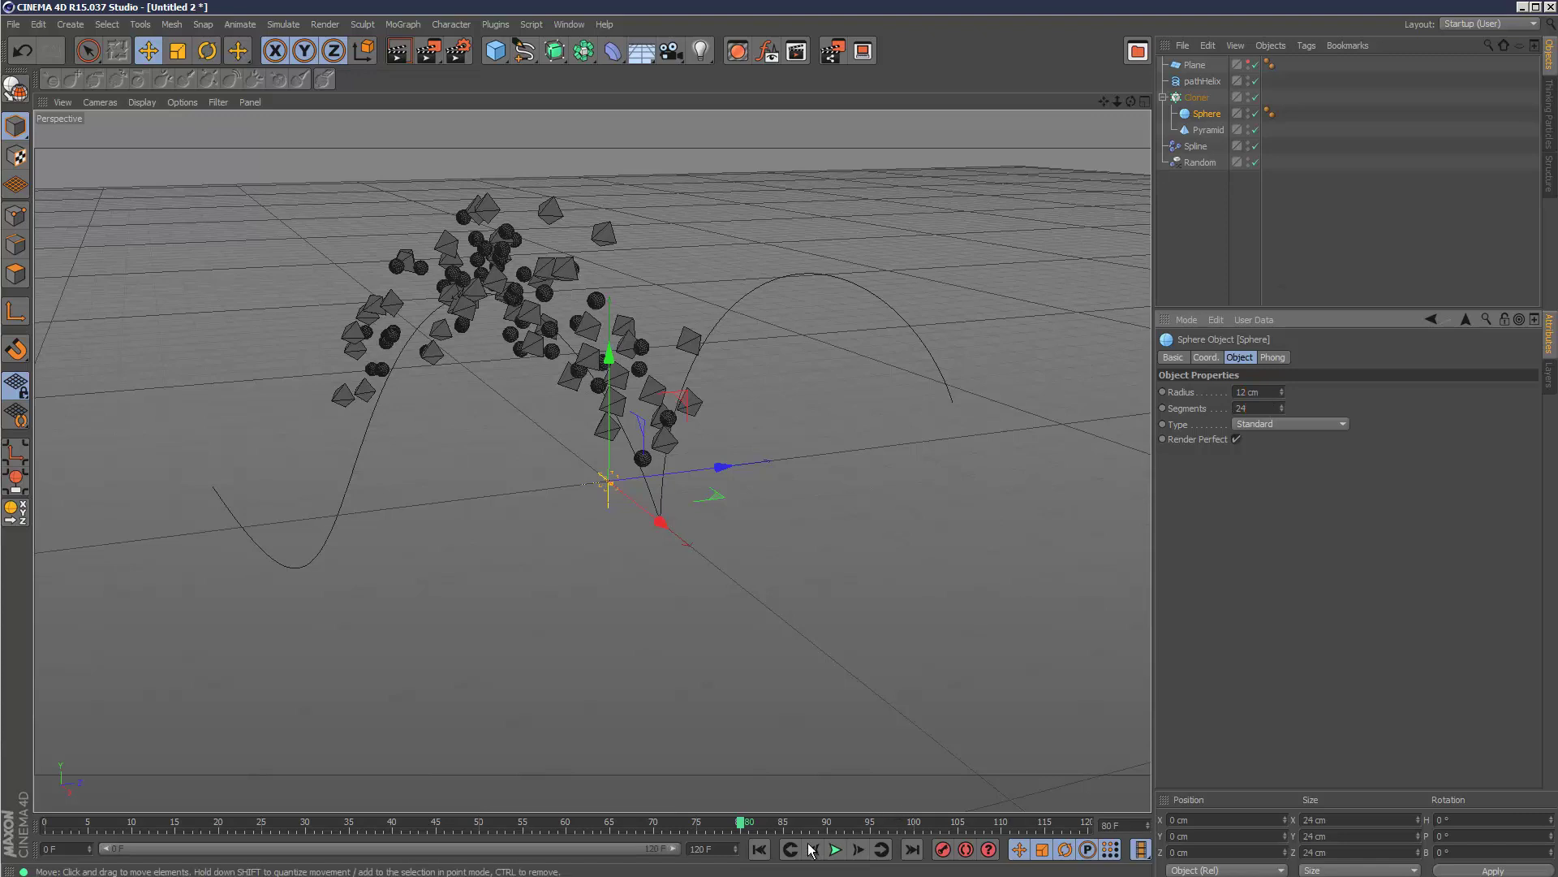
left_click(759, 849)
left_click(835, 849)
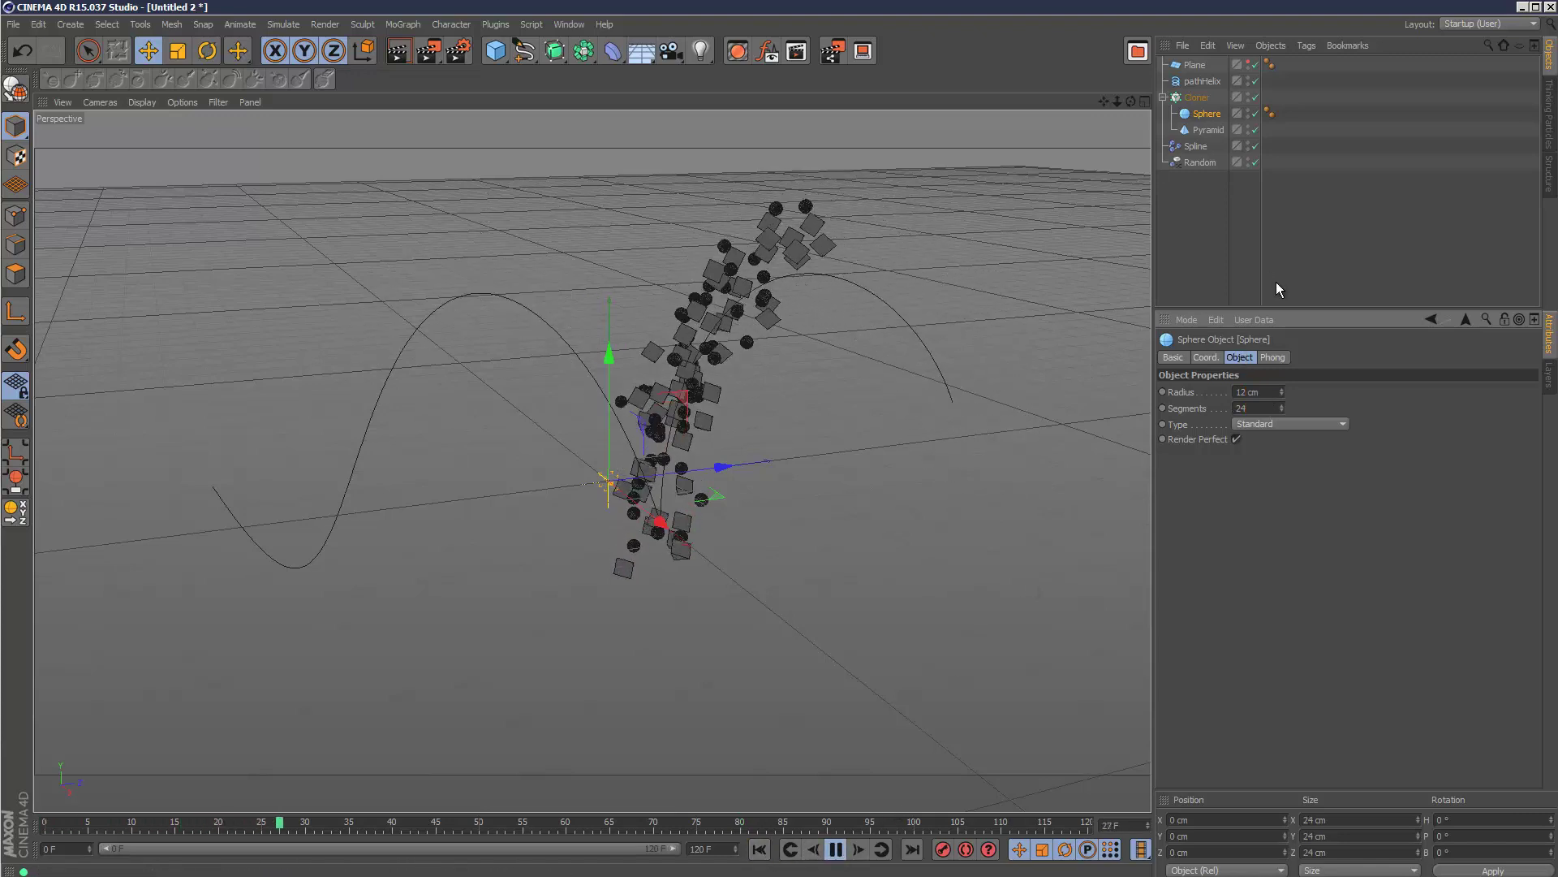
left_click(1309, 251)
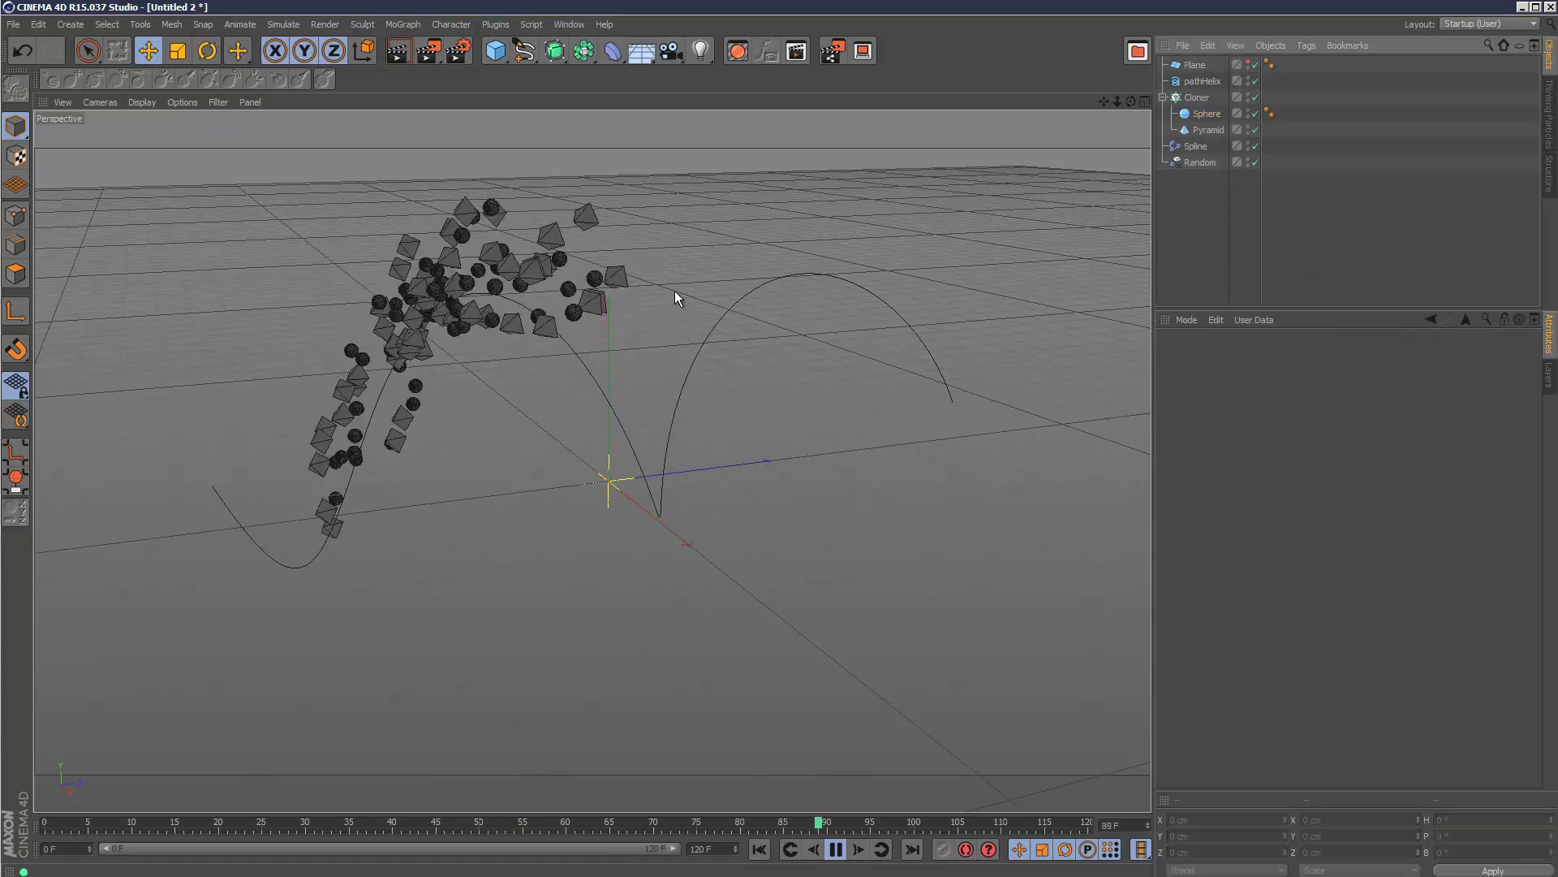
left_click(835, 849)
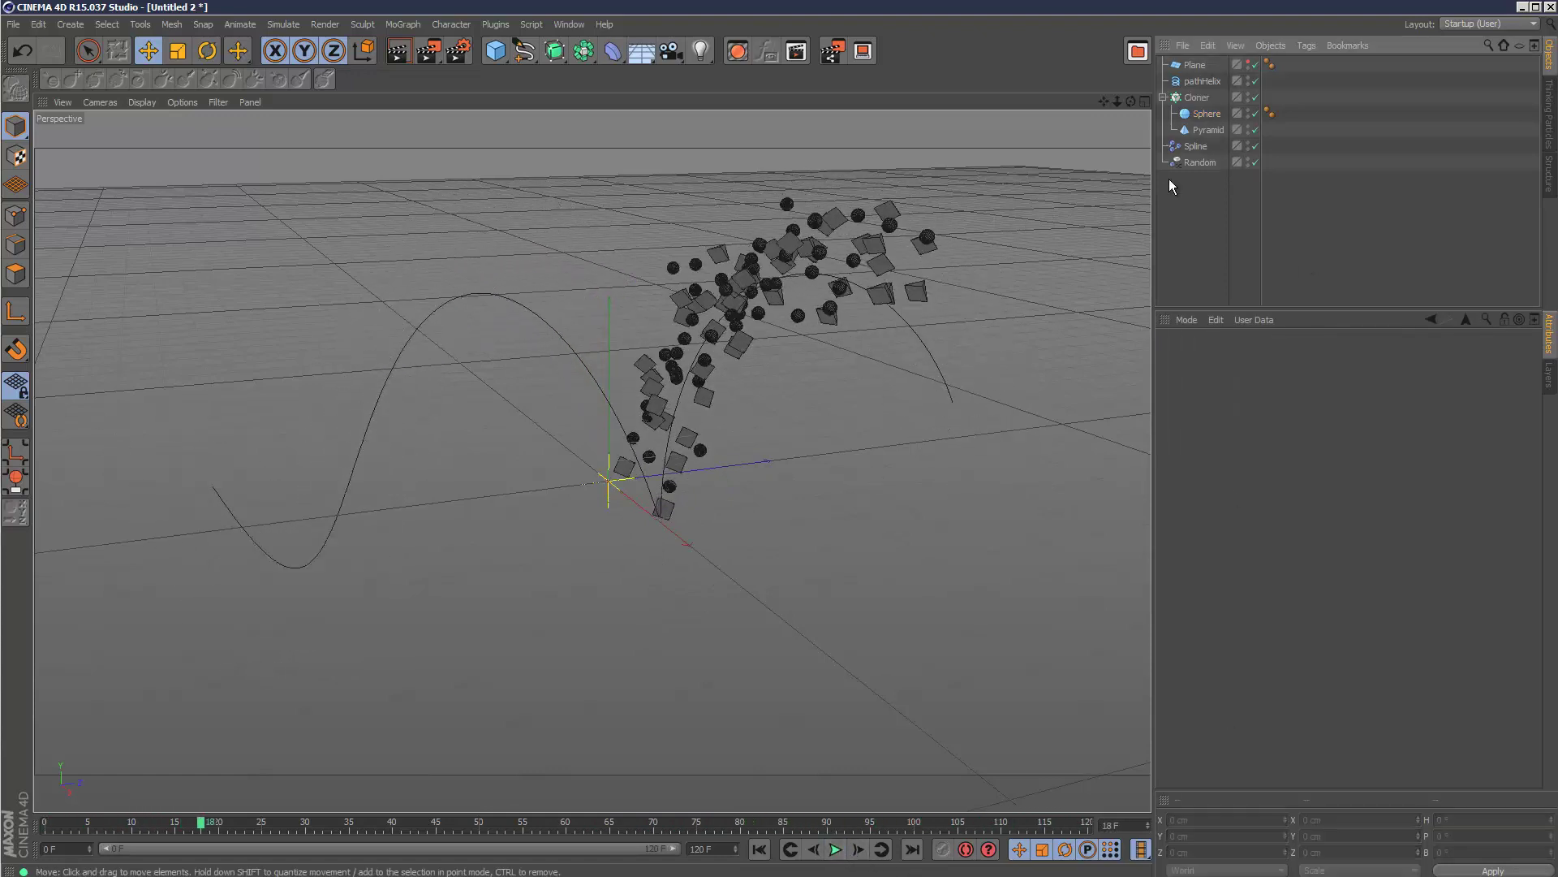
Add a Formula effector to the Cloner and preview its effect.
left_click(1198, 99)
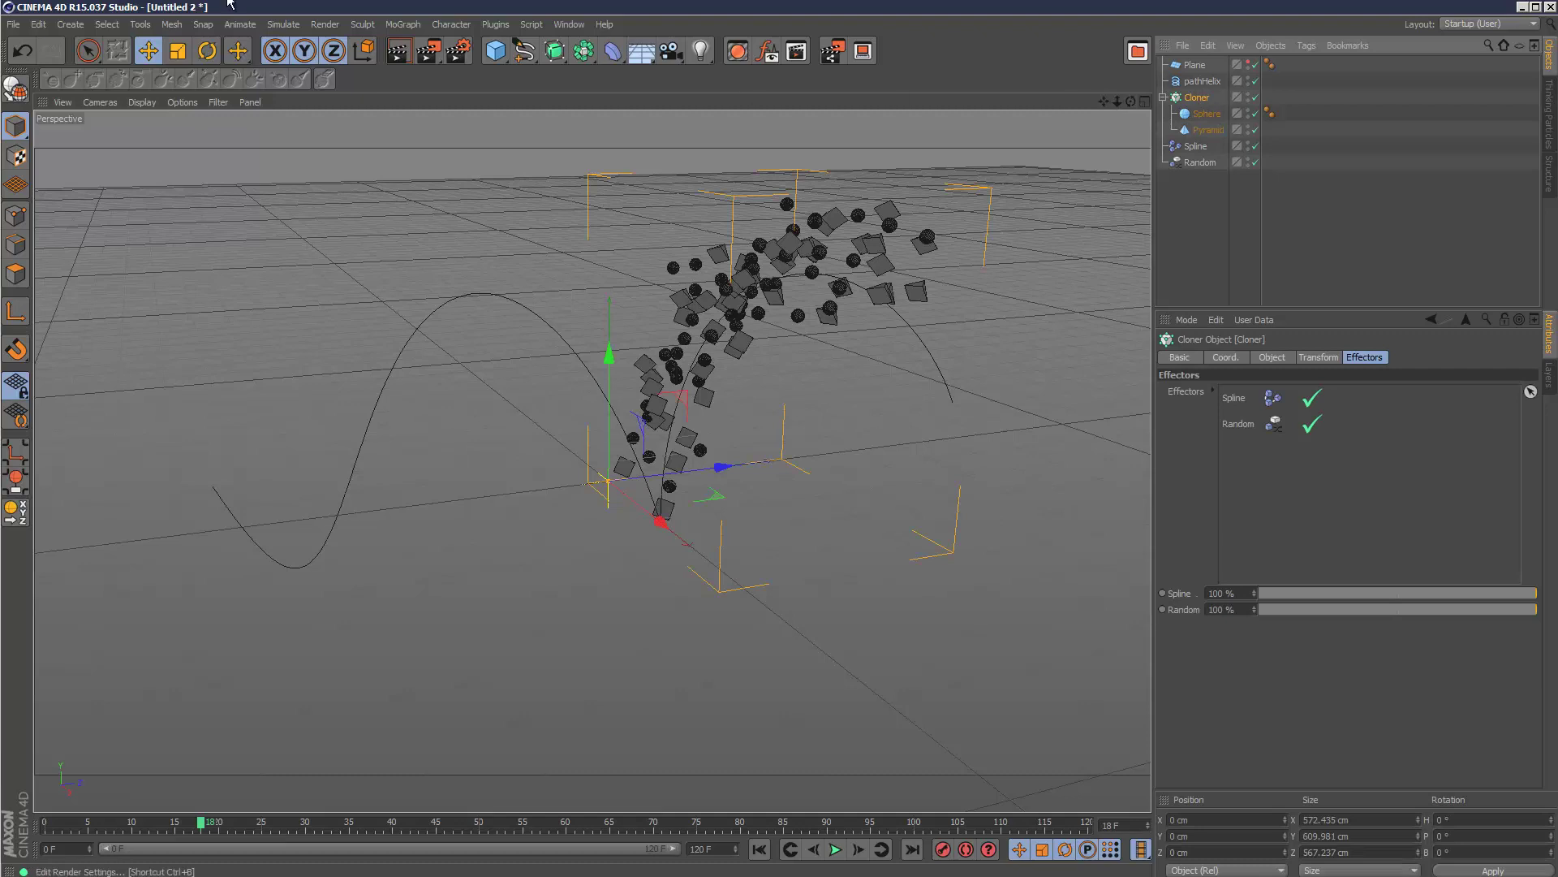
left_click(402, 25)
mouse_move(425, 54)
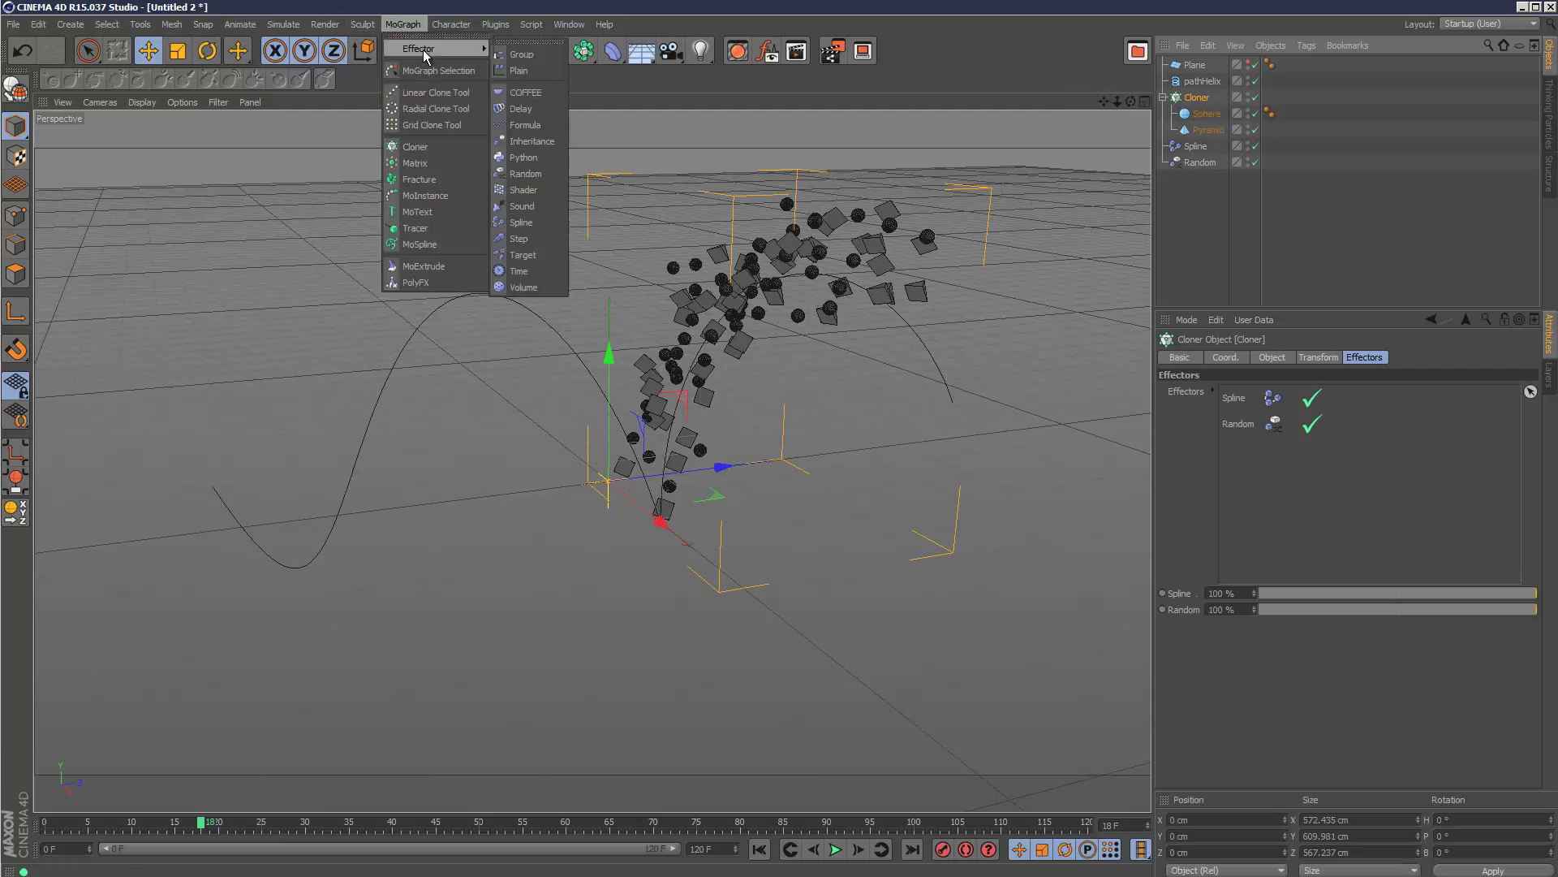
left_click(526, 125)
left_click(758, 849)
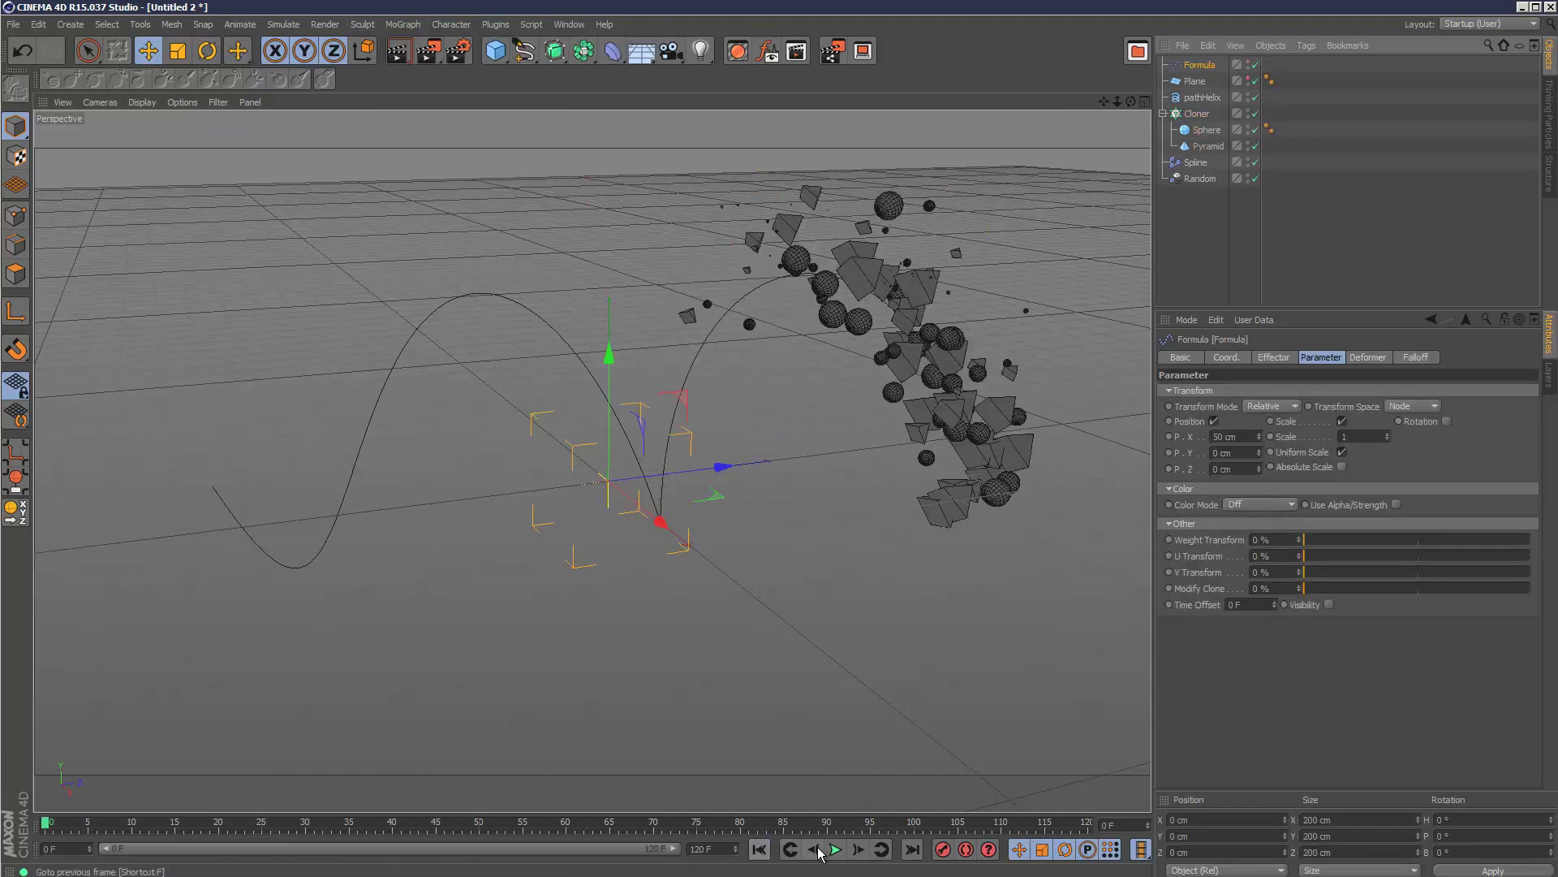
left_click(835, 849)
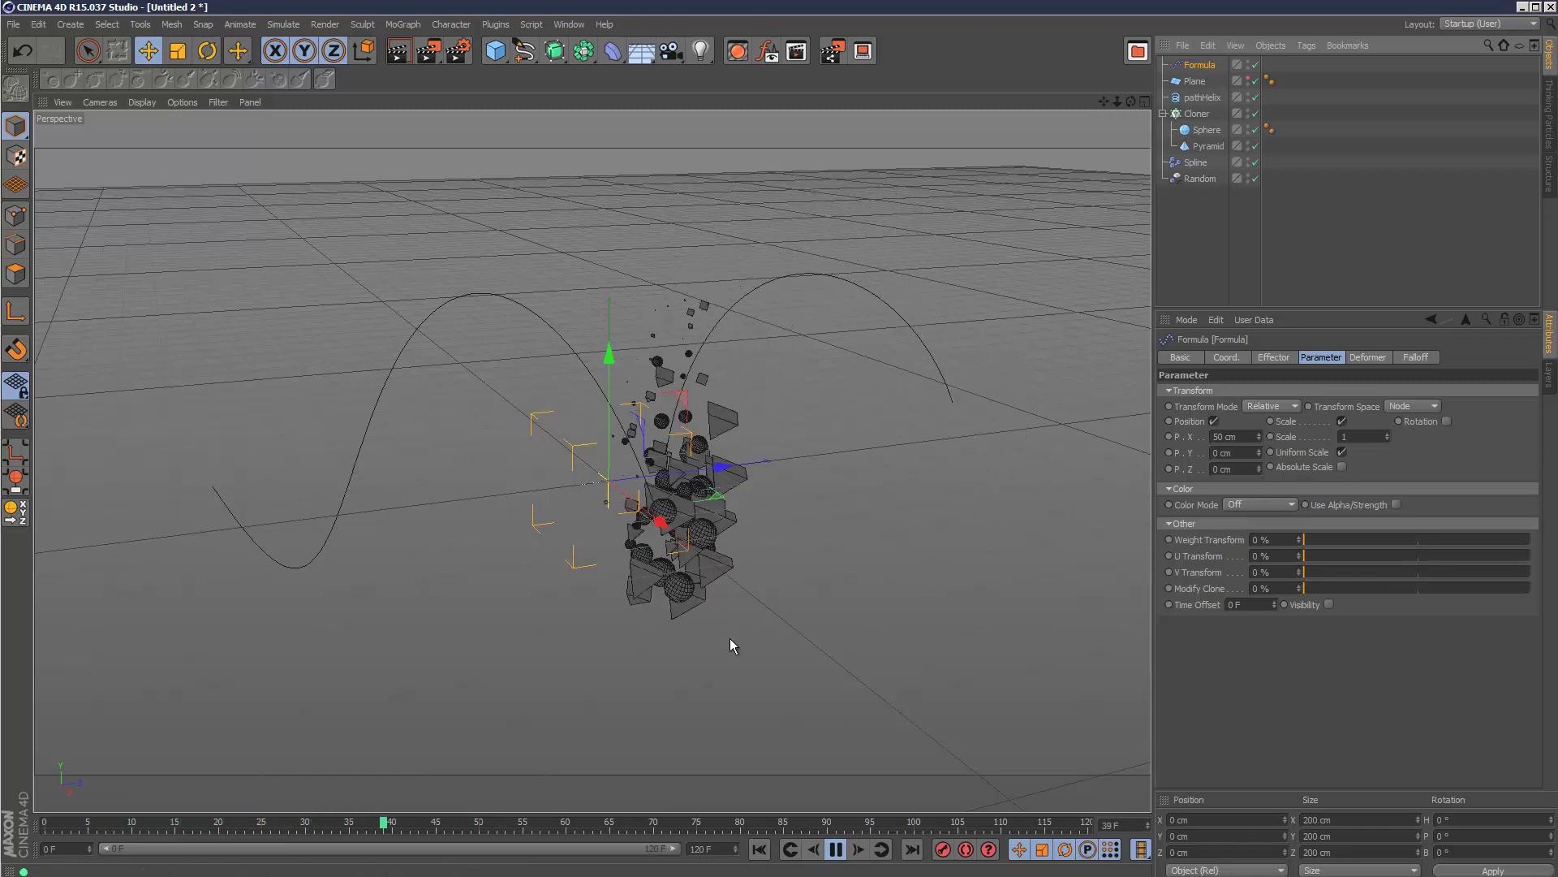
left_click(839, 854)
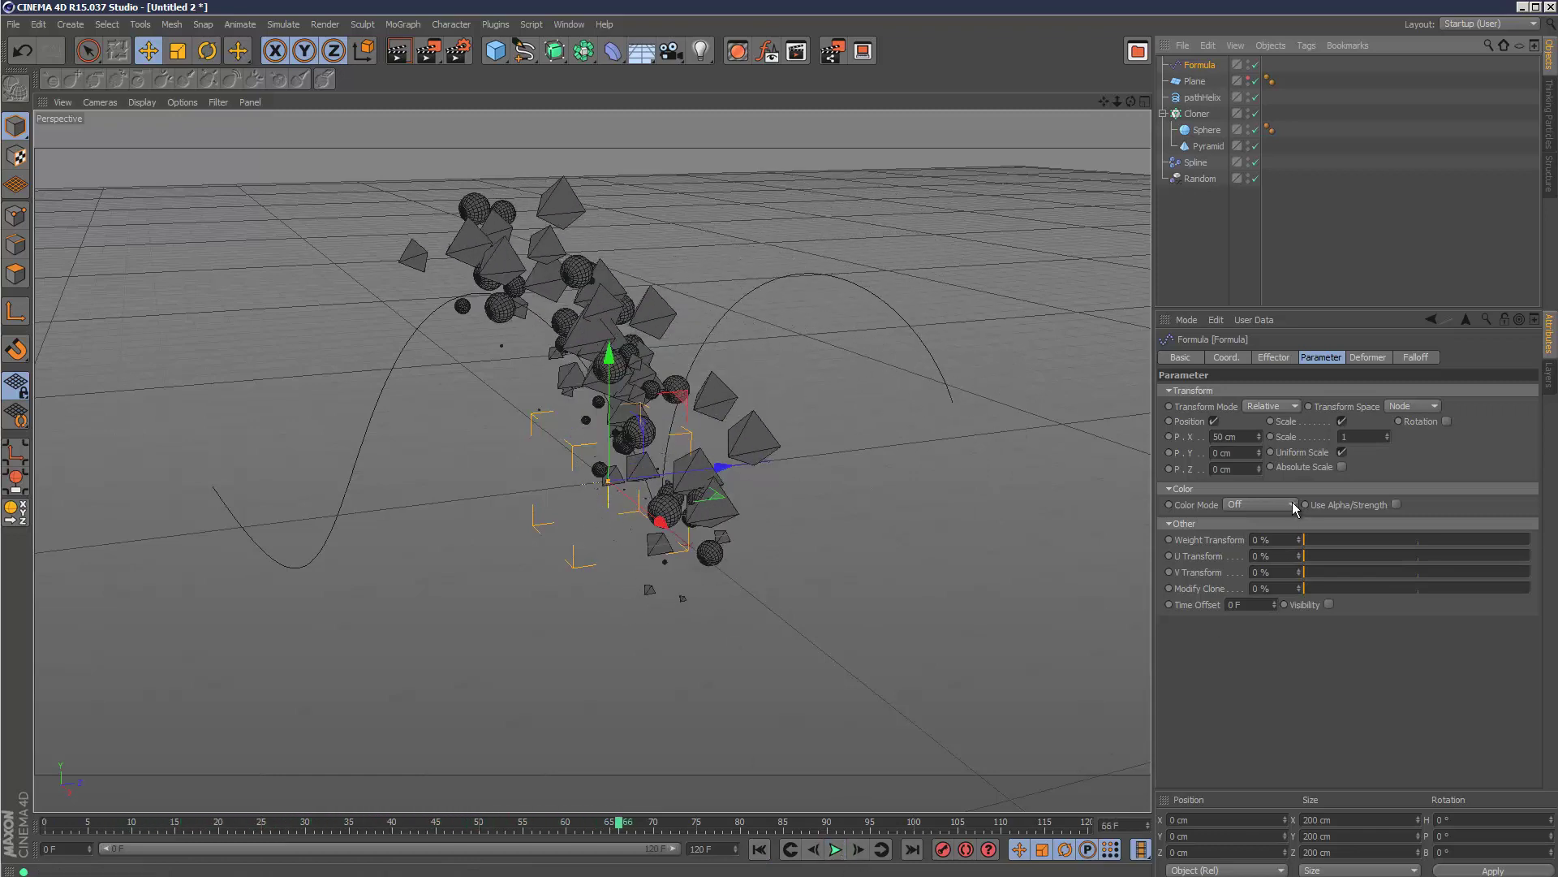
Try Formula Scale 0.1 and position 5 cm, then preview the result.
left_click(1366, 438)
type(".1")
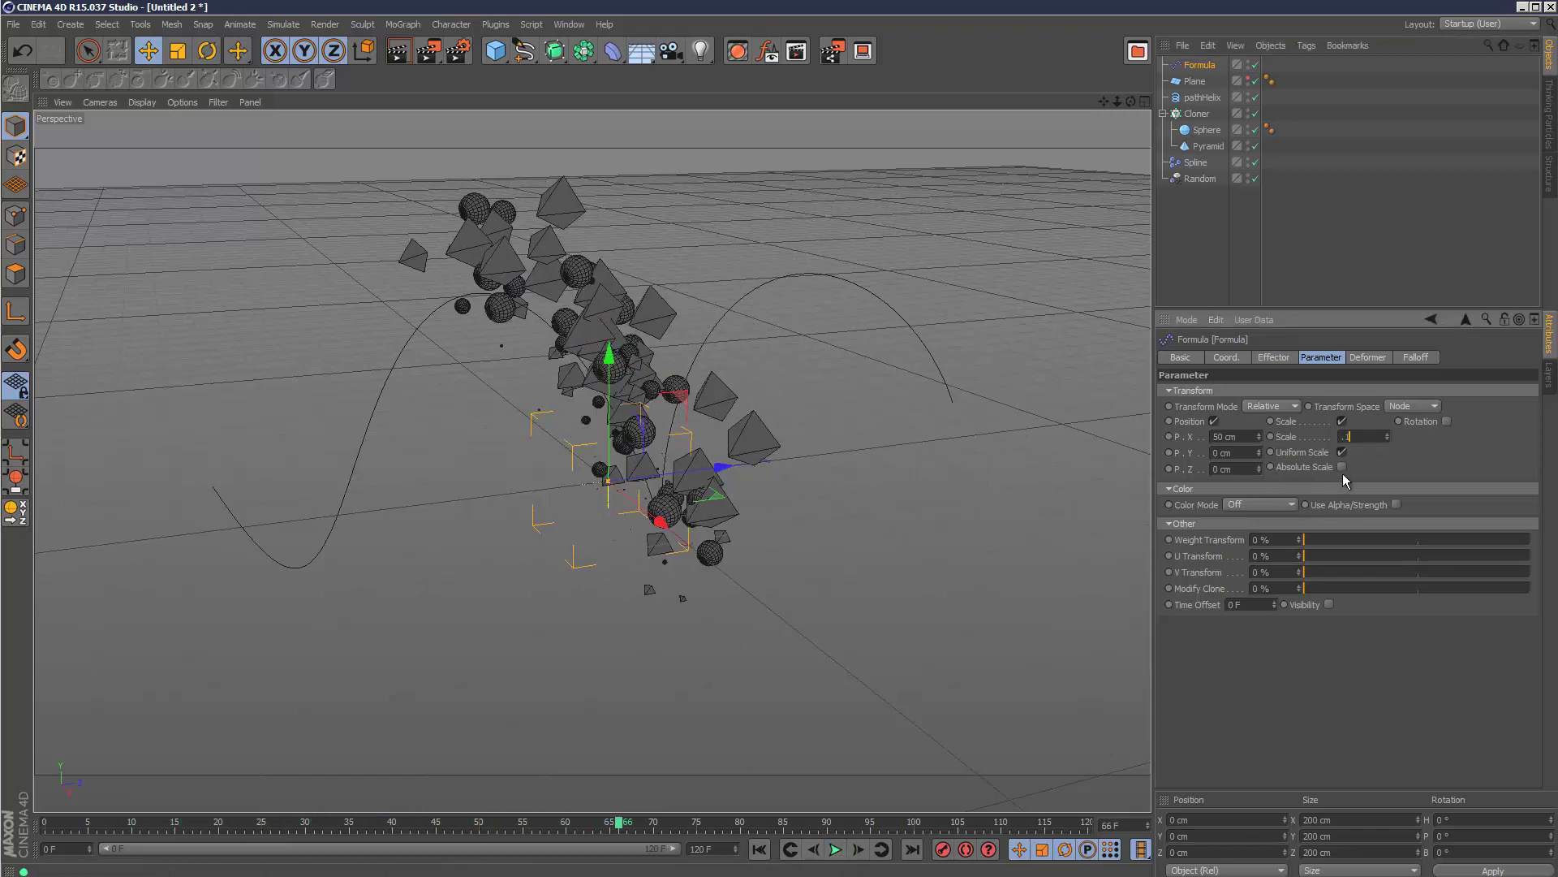
left_click(1256, 437)
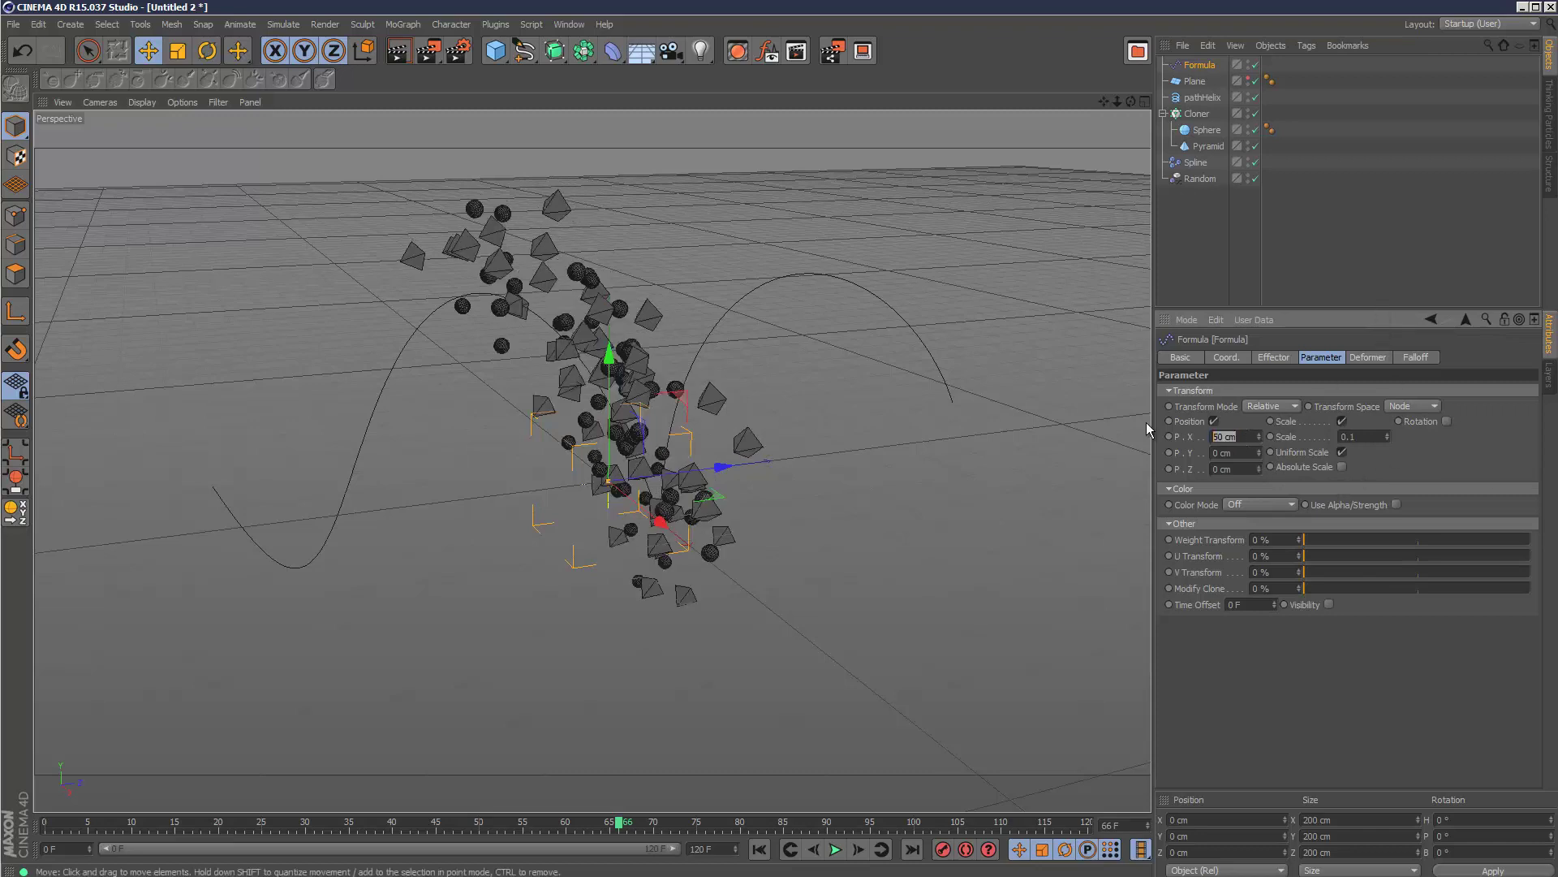
type("5")
key("Tab")
type("5")
key("Return")
left_click(759, 849)
left_click(835, 849)
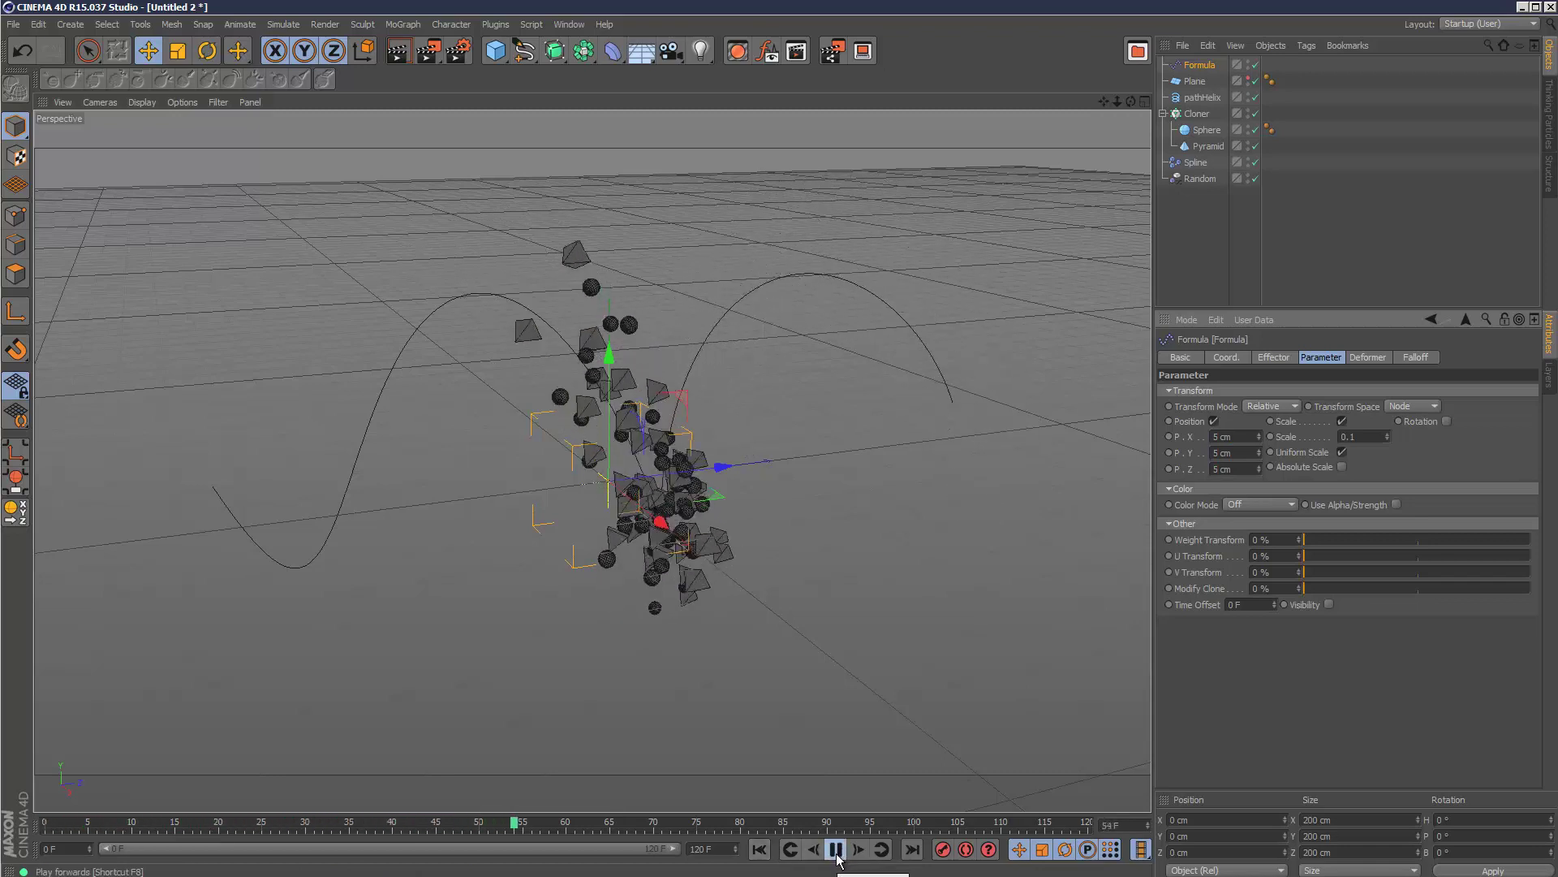
left_click(836, 856)
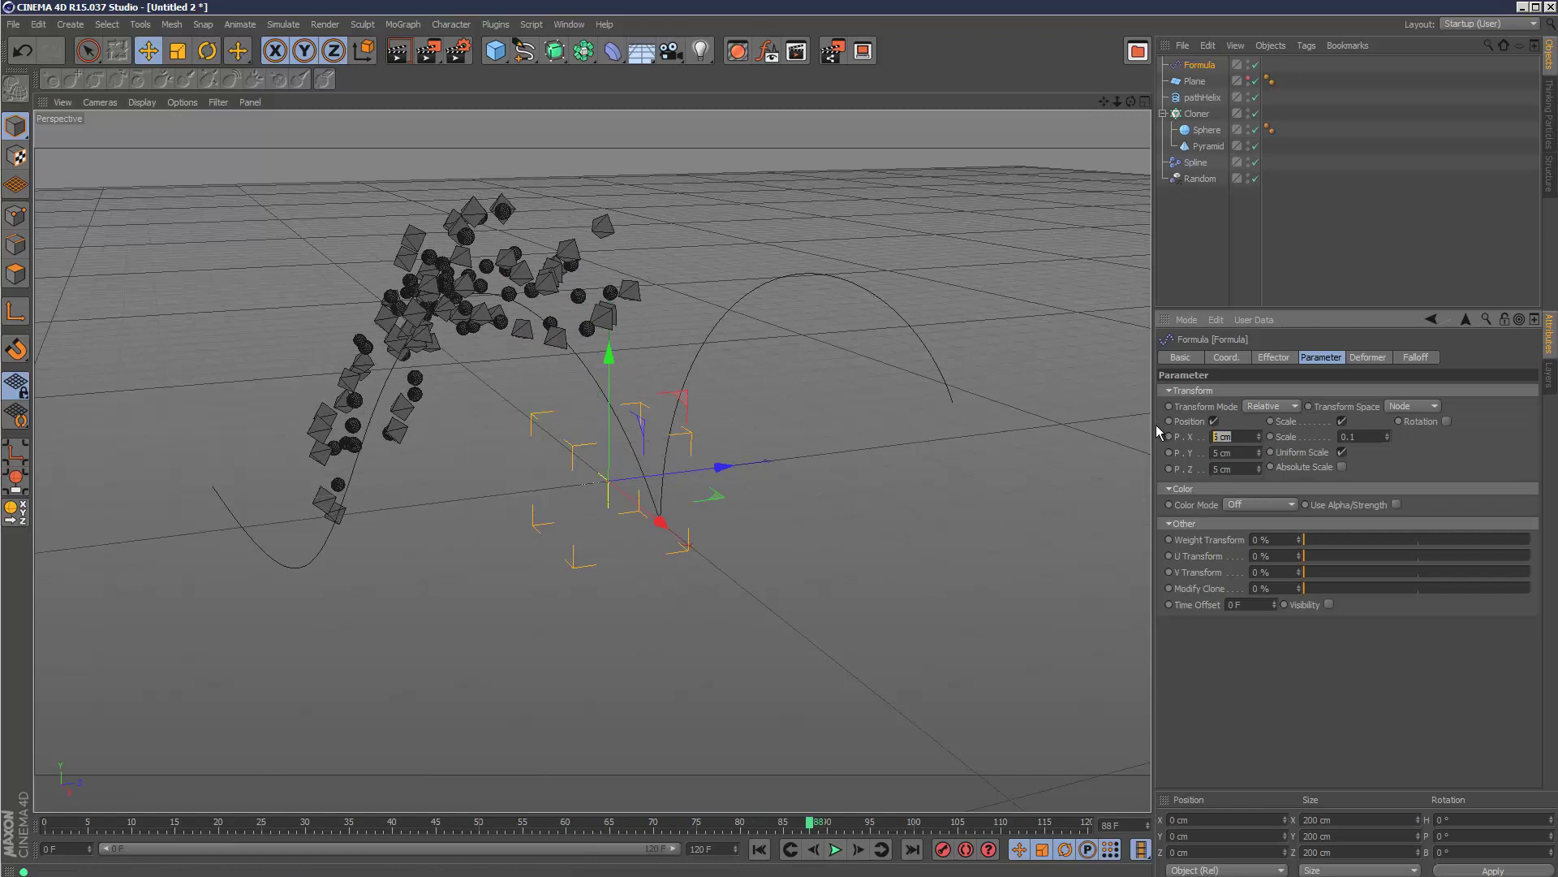
Raise the Formula position to 12 cm and resume playback.
type("12")
key("Tab")
type("12")
key("Return")
left_click(835, 849)
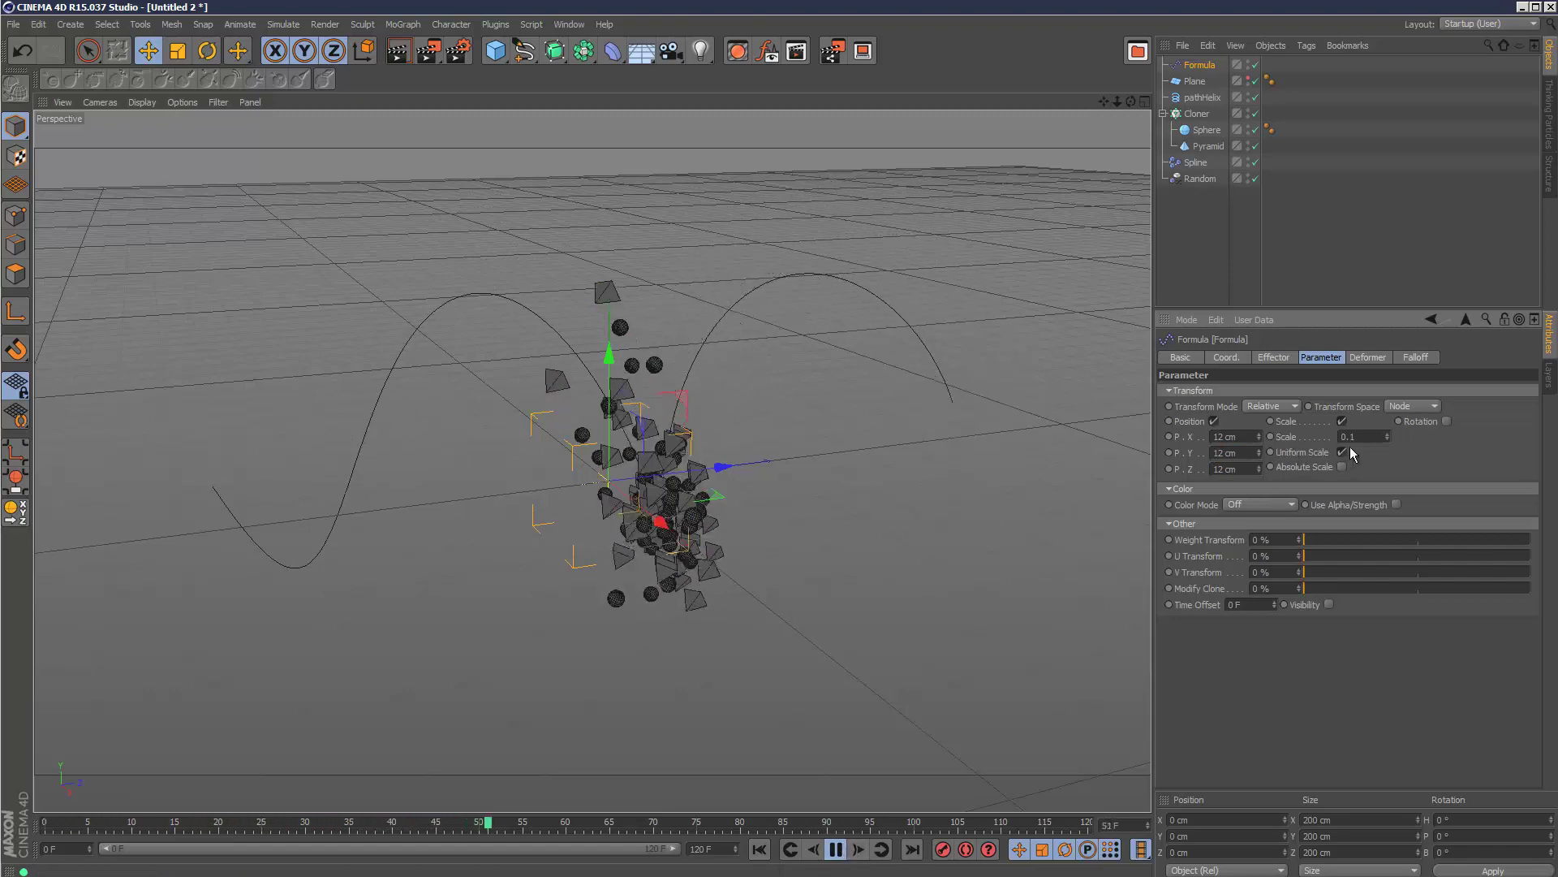
Settle the Formula Scale at 0.26 and enable Rotation with a 66° pitch.
left_click(1388, 433)
left_click(1388, 435)
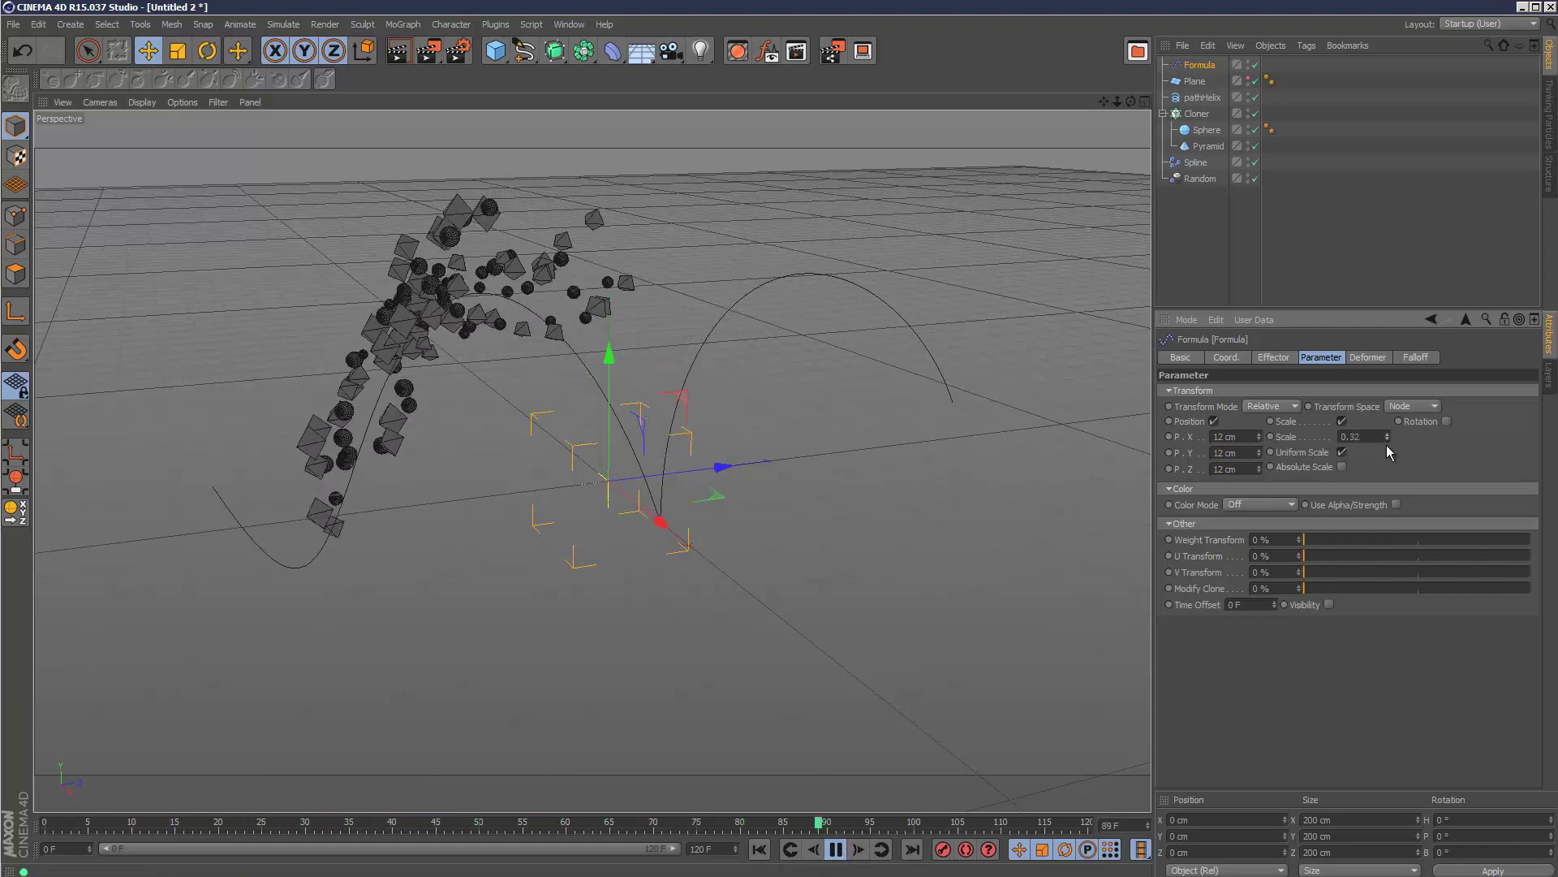
left_click(1387, 439)
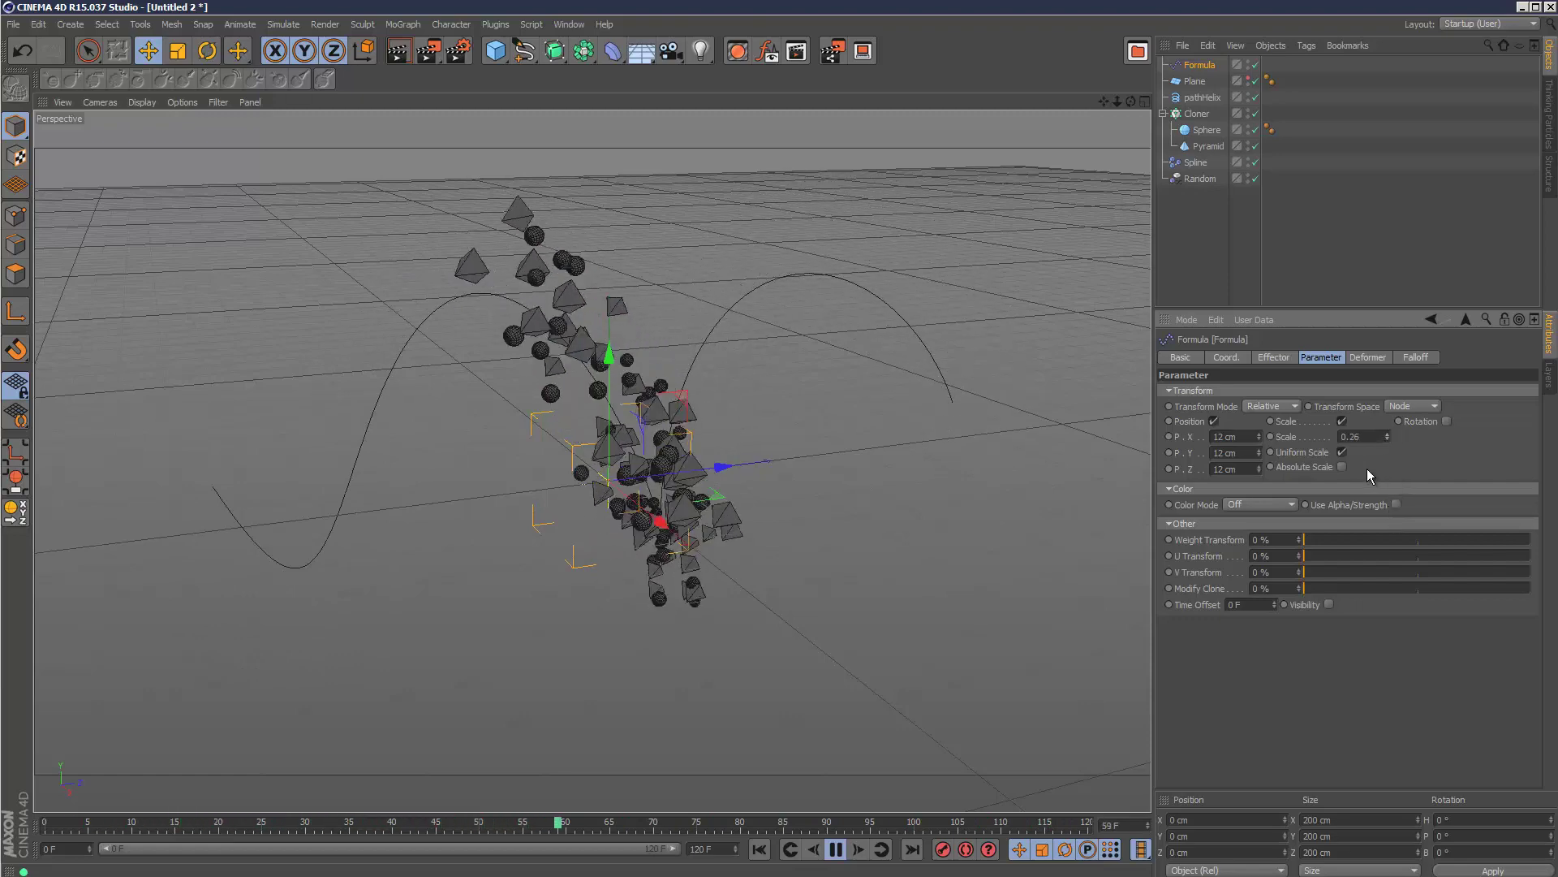
left_click(1447, 420)
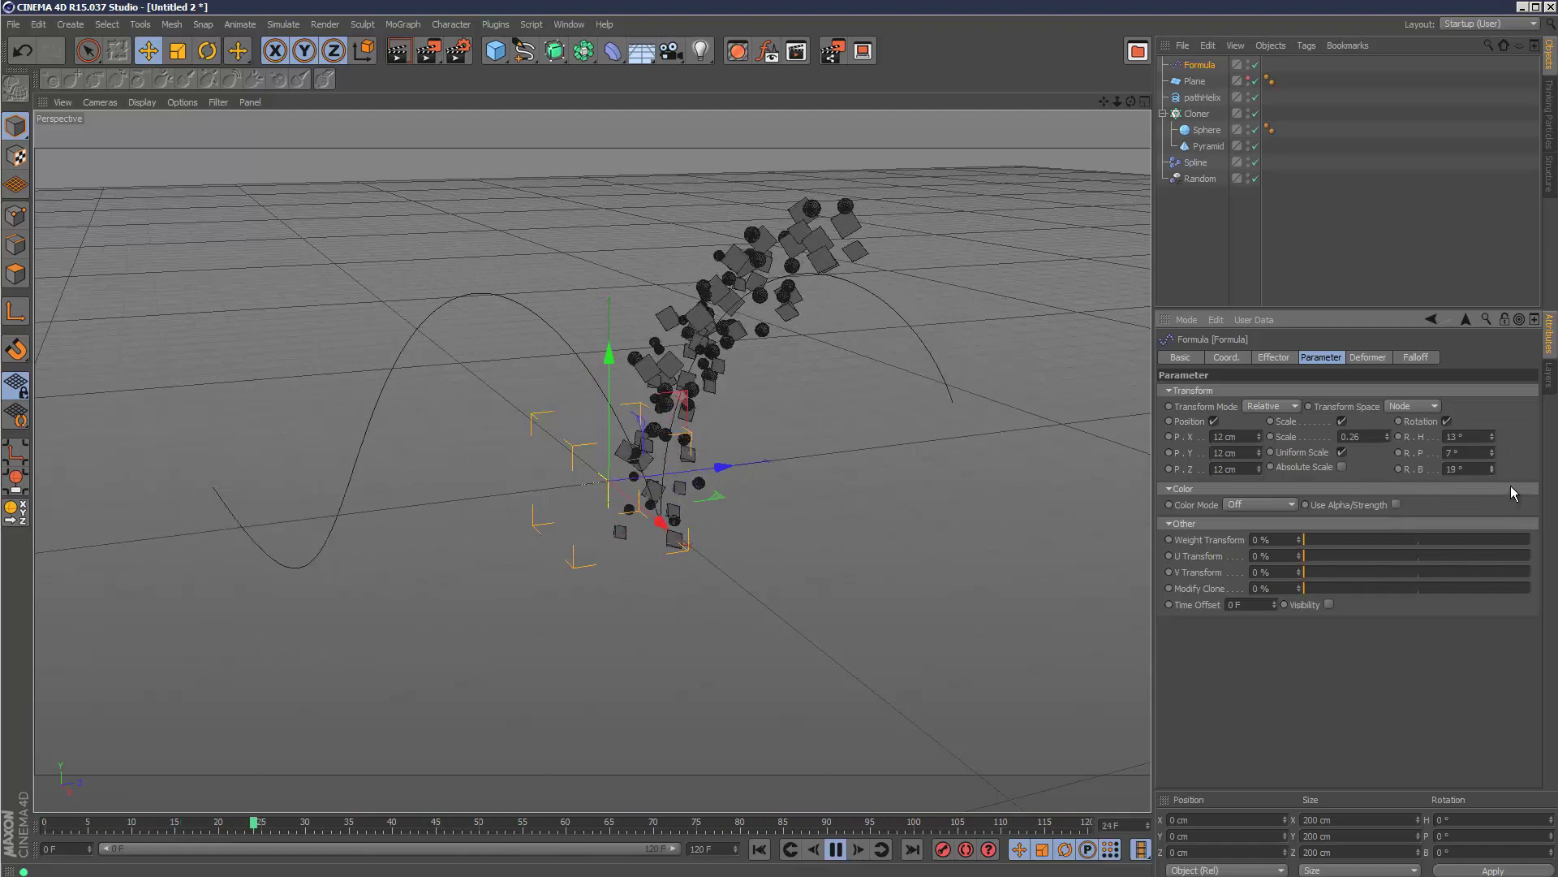
left_click_drag(1493, 452, 1493, 410)
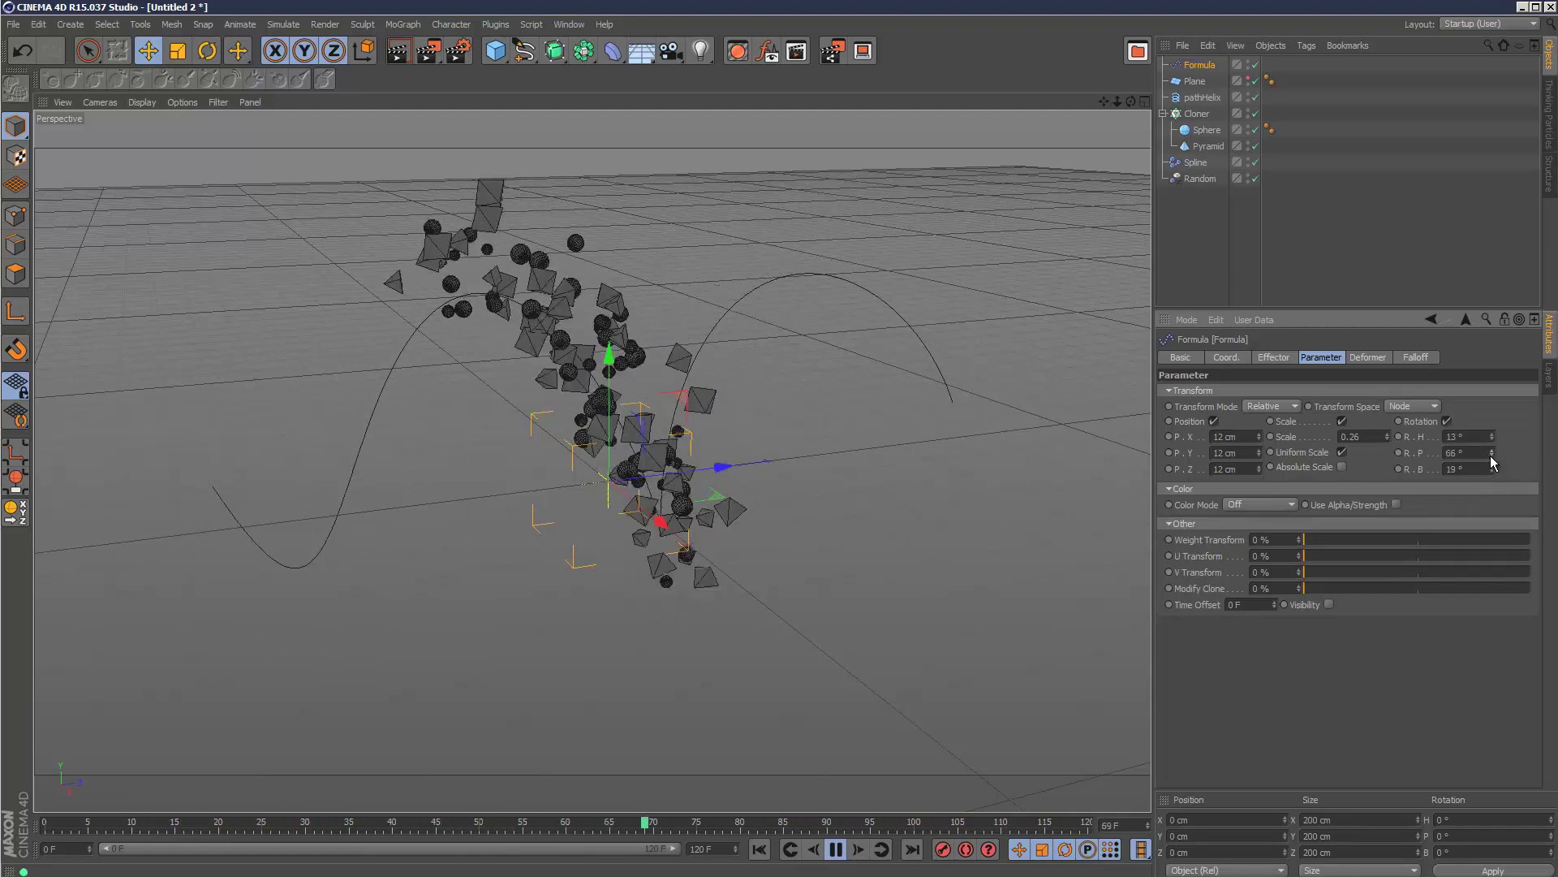
left_click(437, 451)
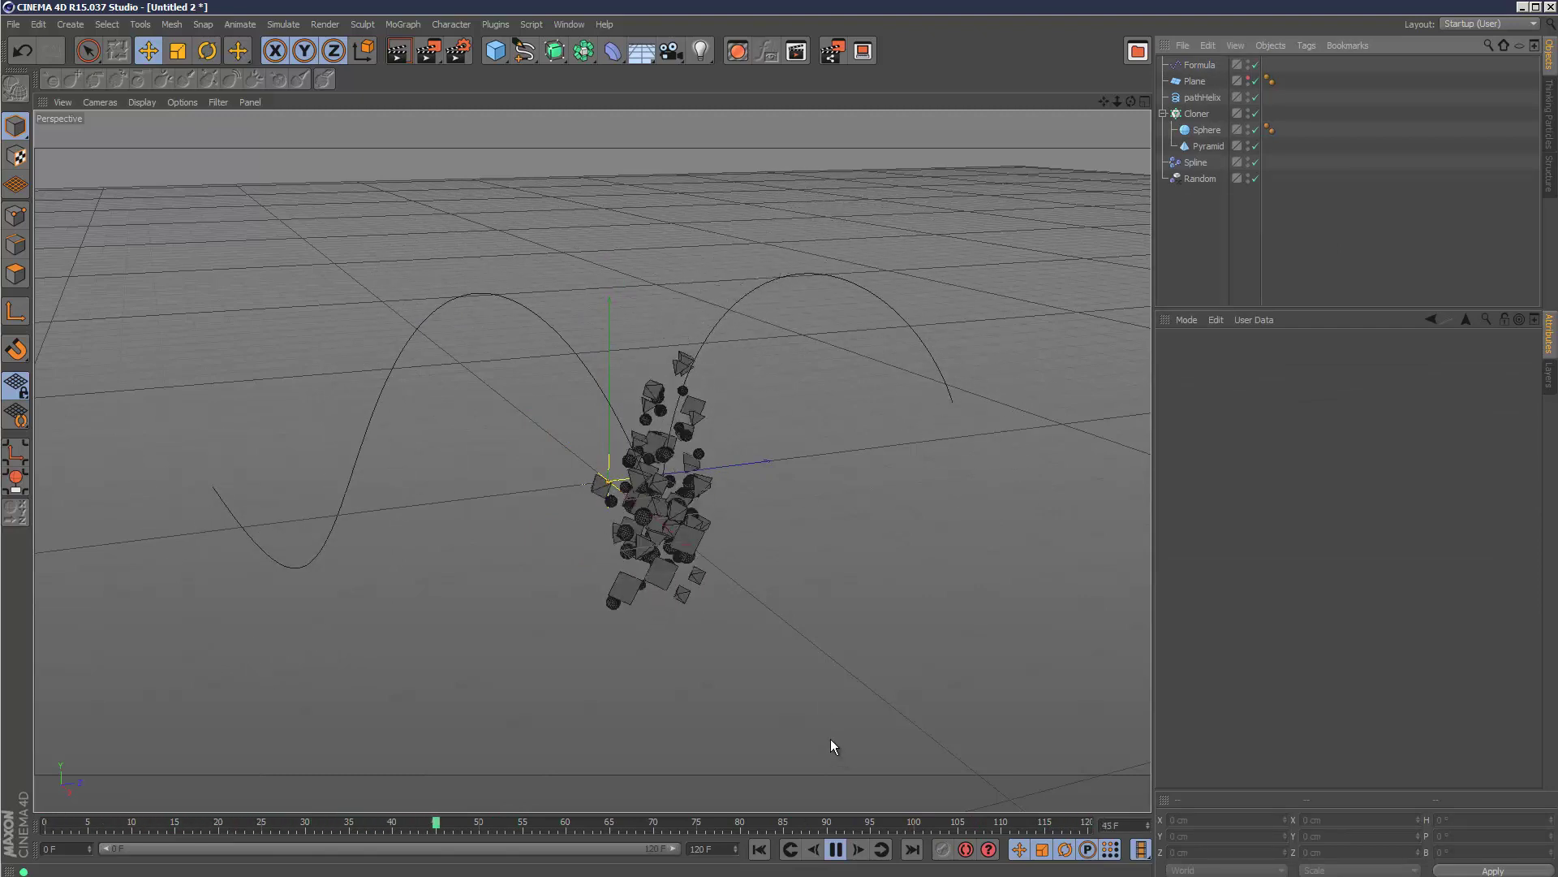
Show the floor plane and add a Rigid Body dynamics tag to the Cloner.
key("F8")
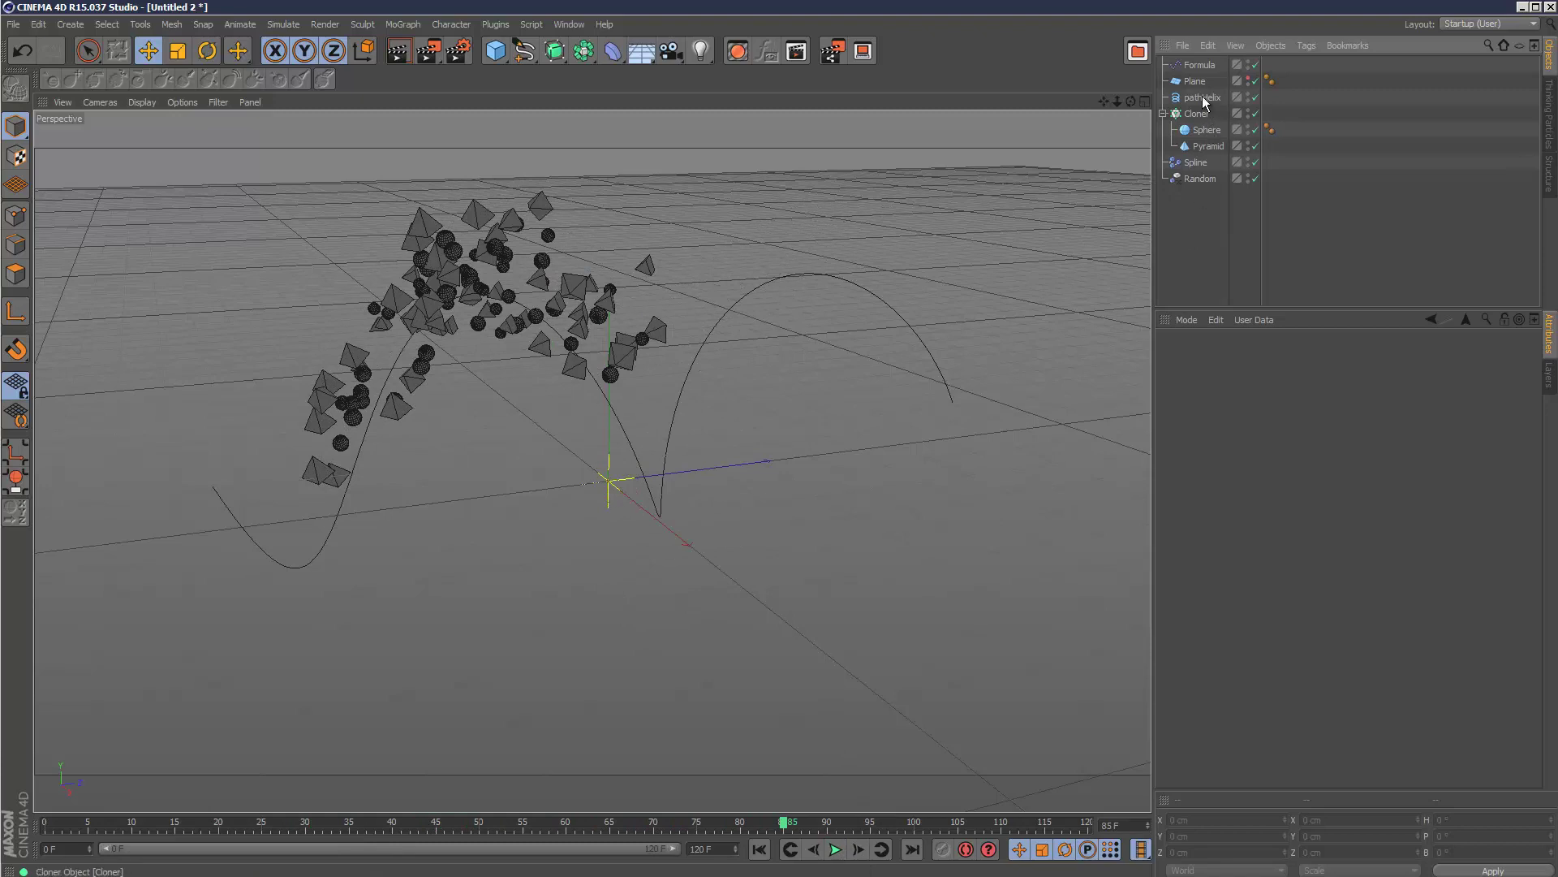
left_click(1248, 78)
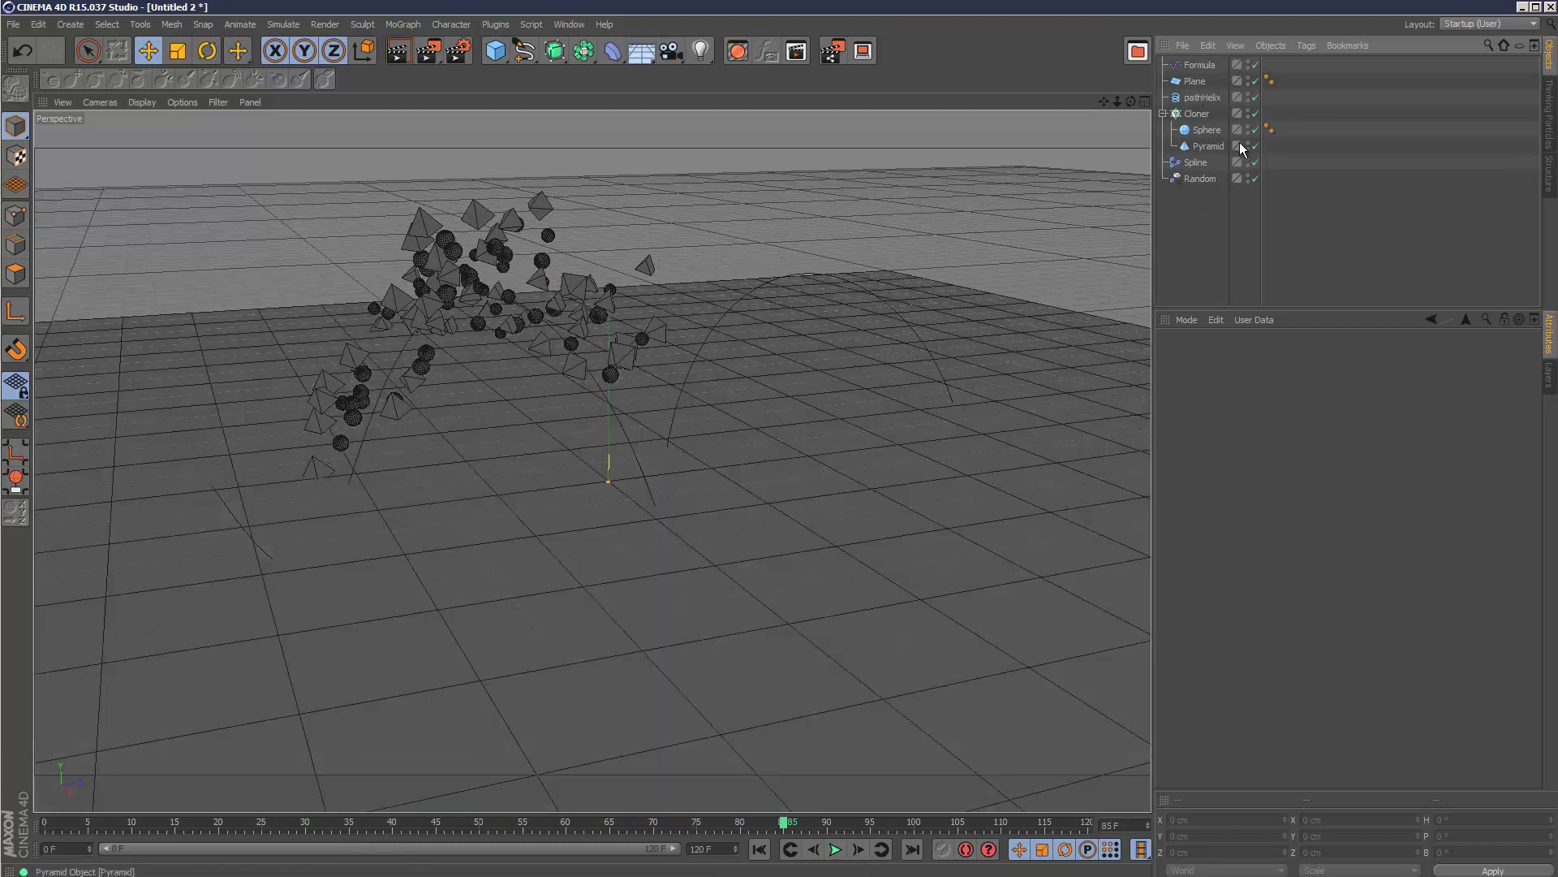
left_click(1195, 114)
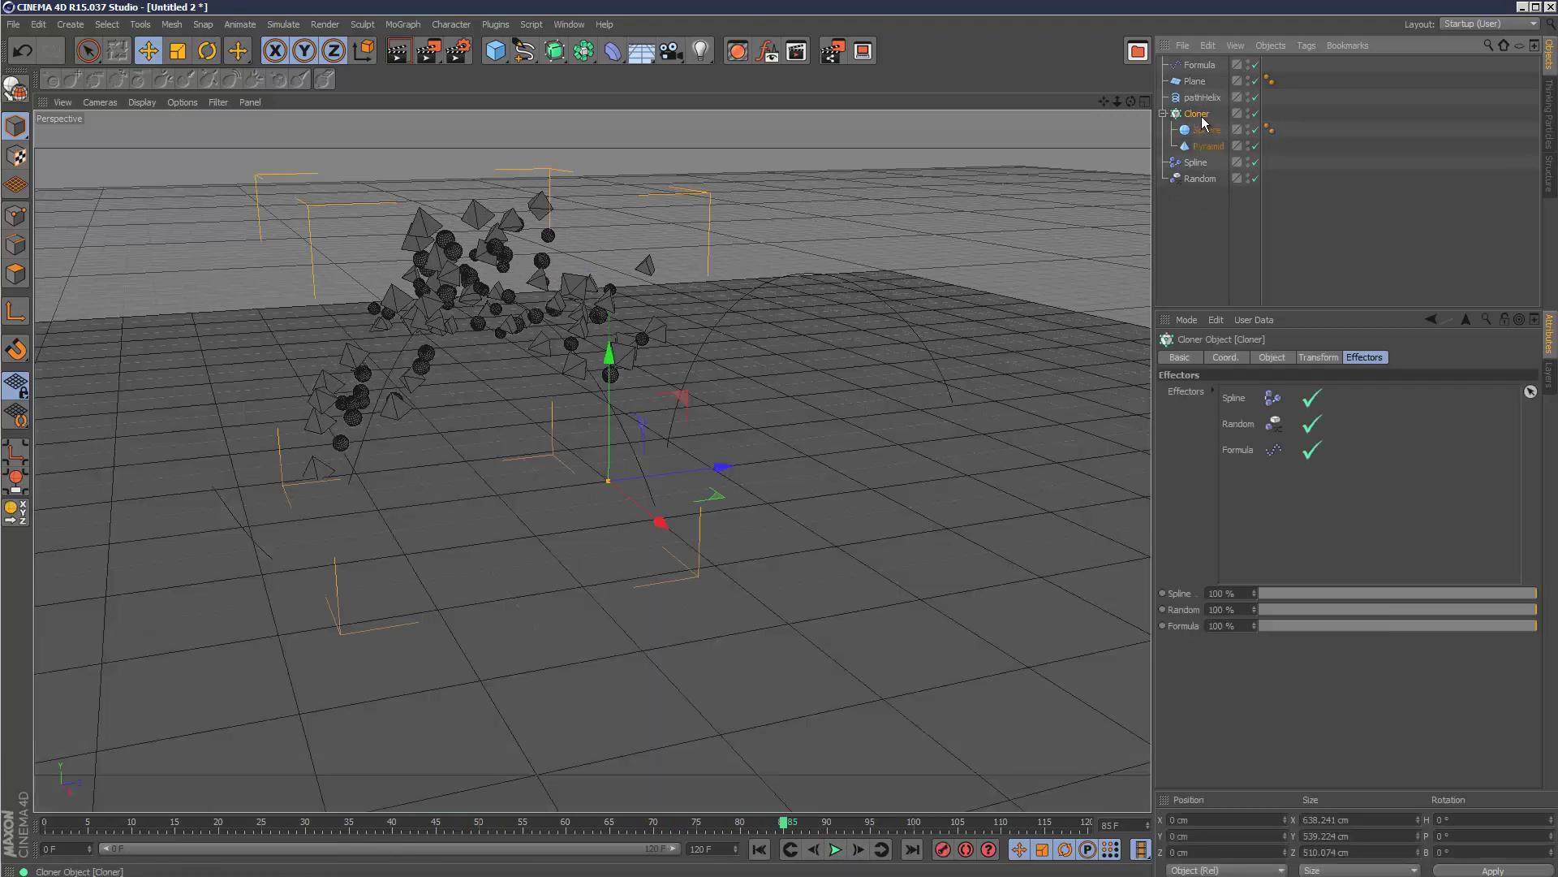
left_click(1306, 46)
mouse_move(1372, 70)
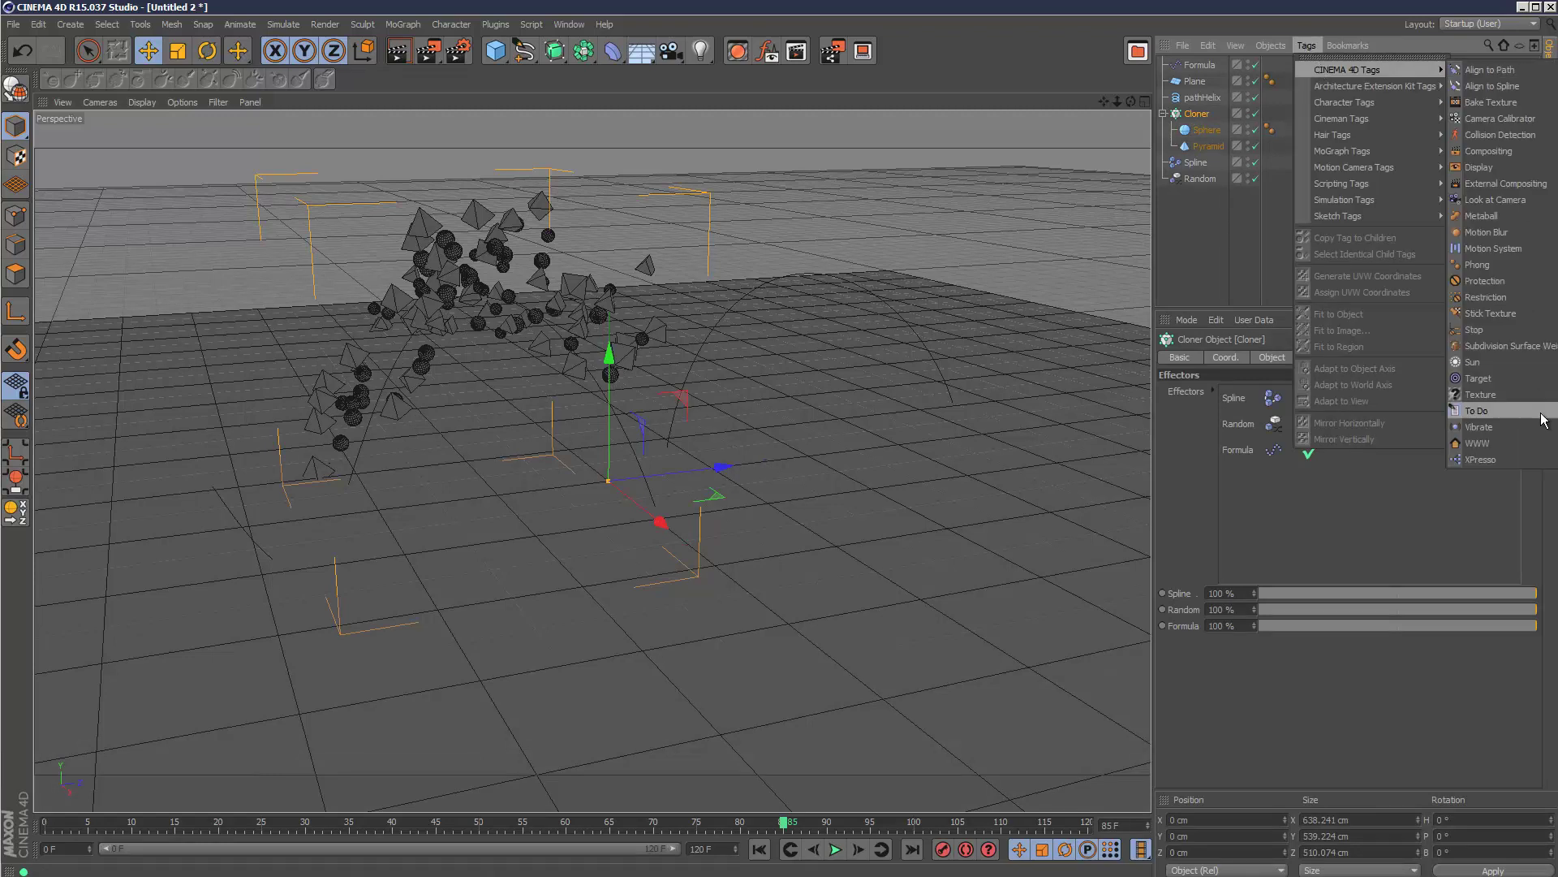
mouse_move(1372, 200)
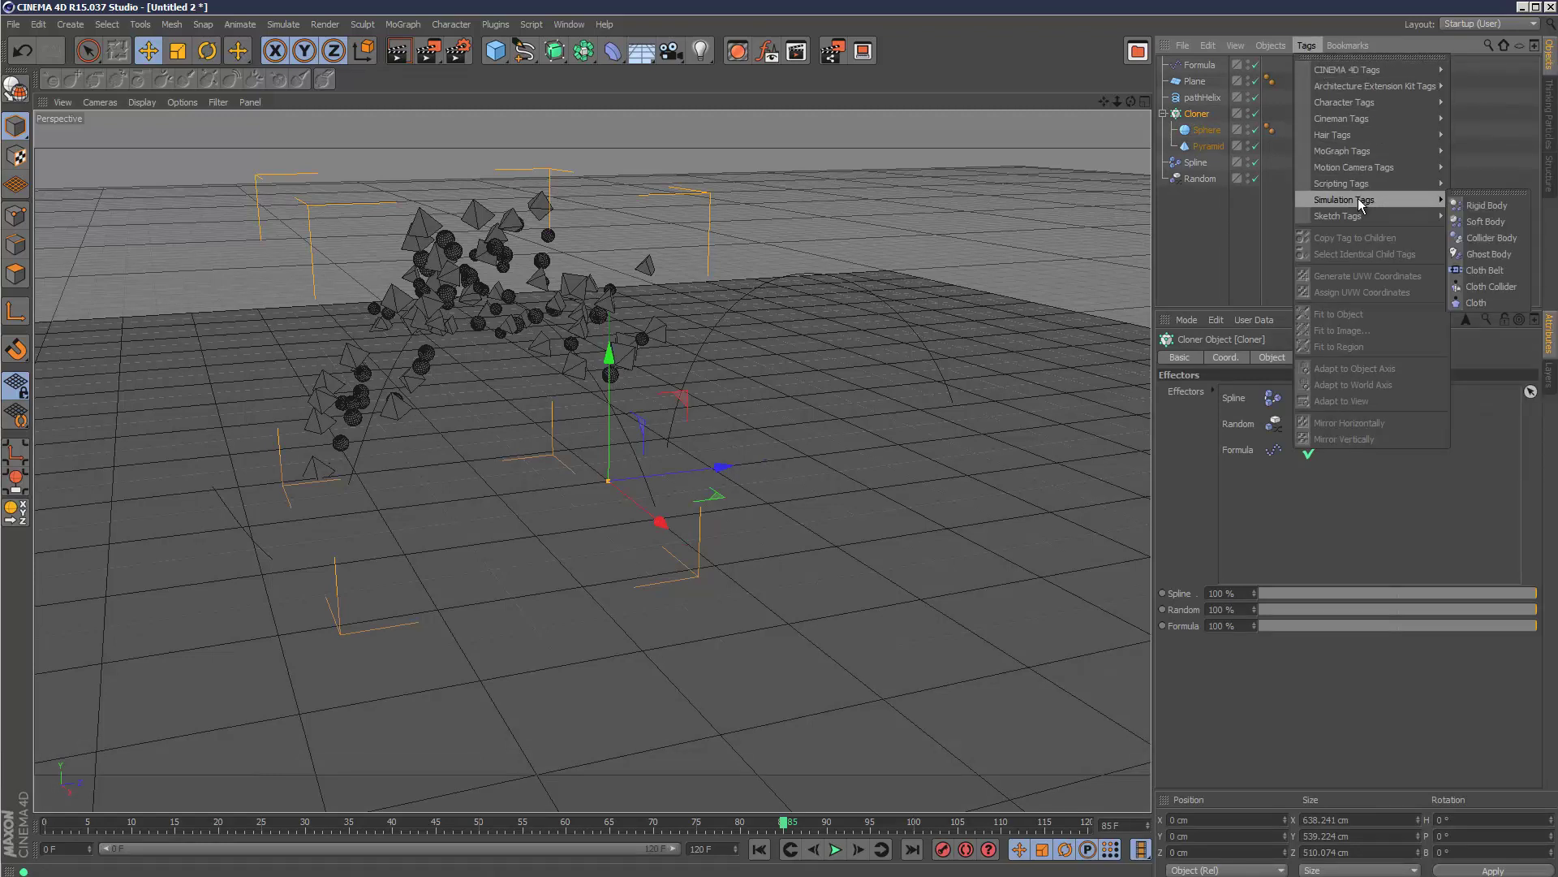
left_click(1498, 208)
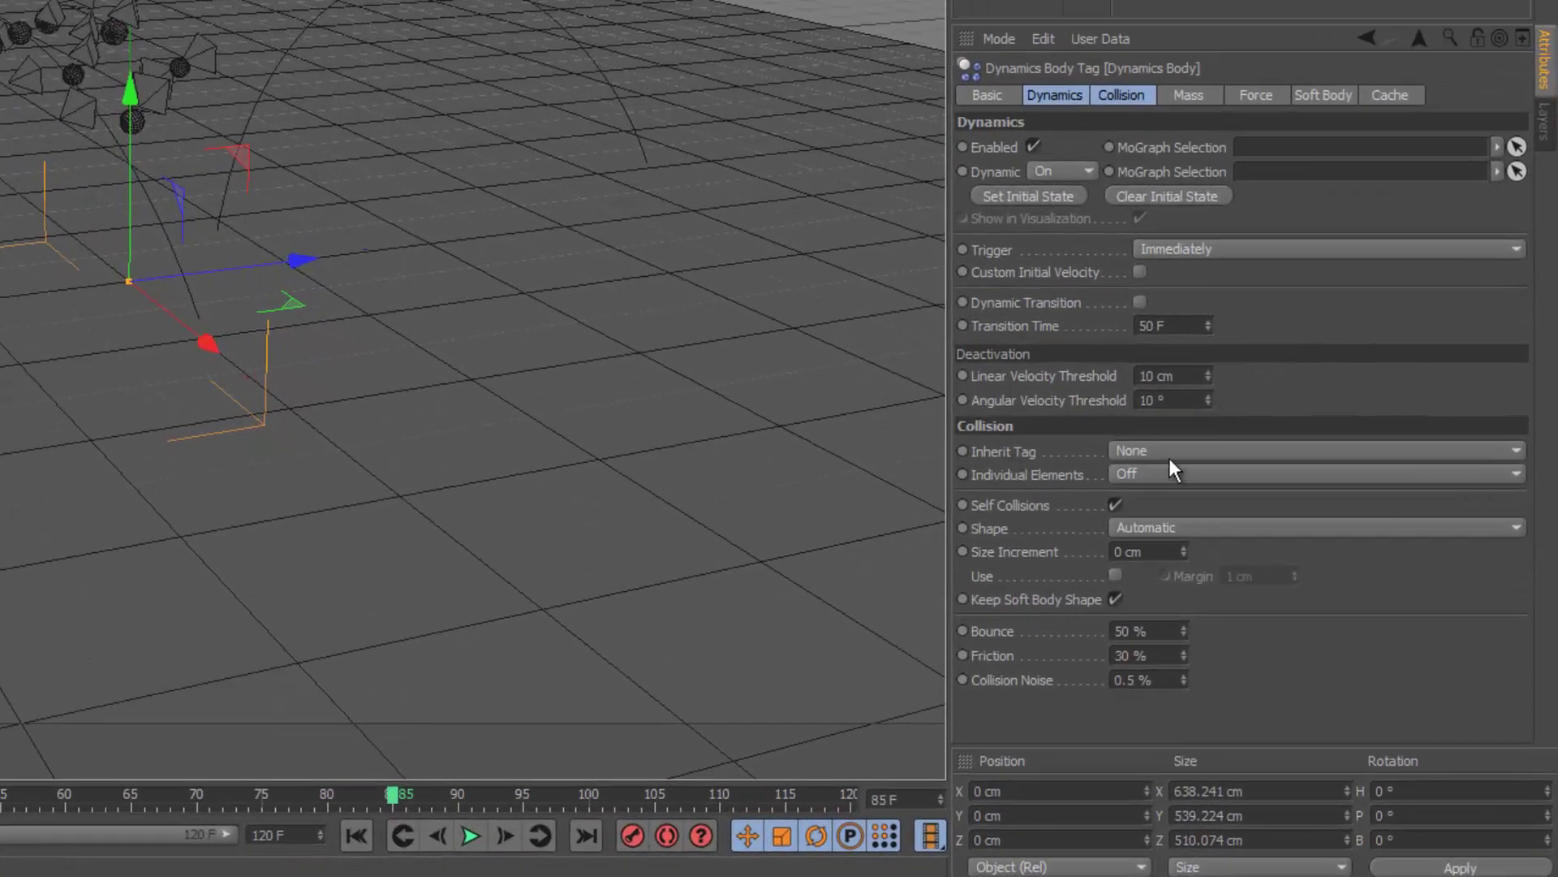
Set Inherit Tag to Apply Tag to Children and Individual Elements to All.
left_click(1180, 449)
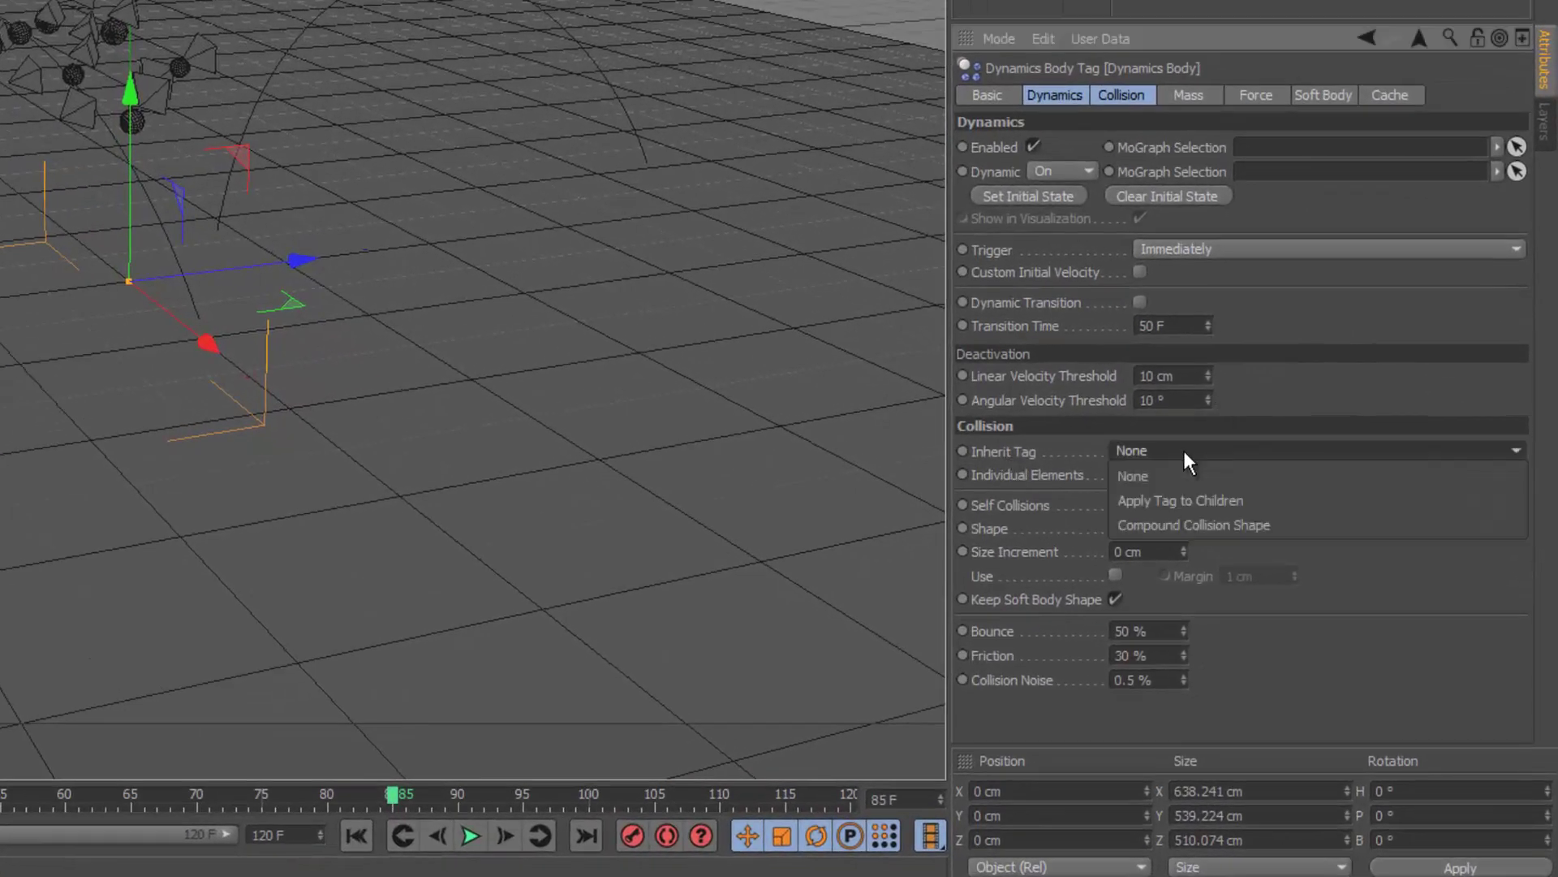
left_click(1201, 498)
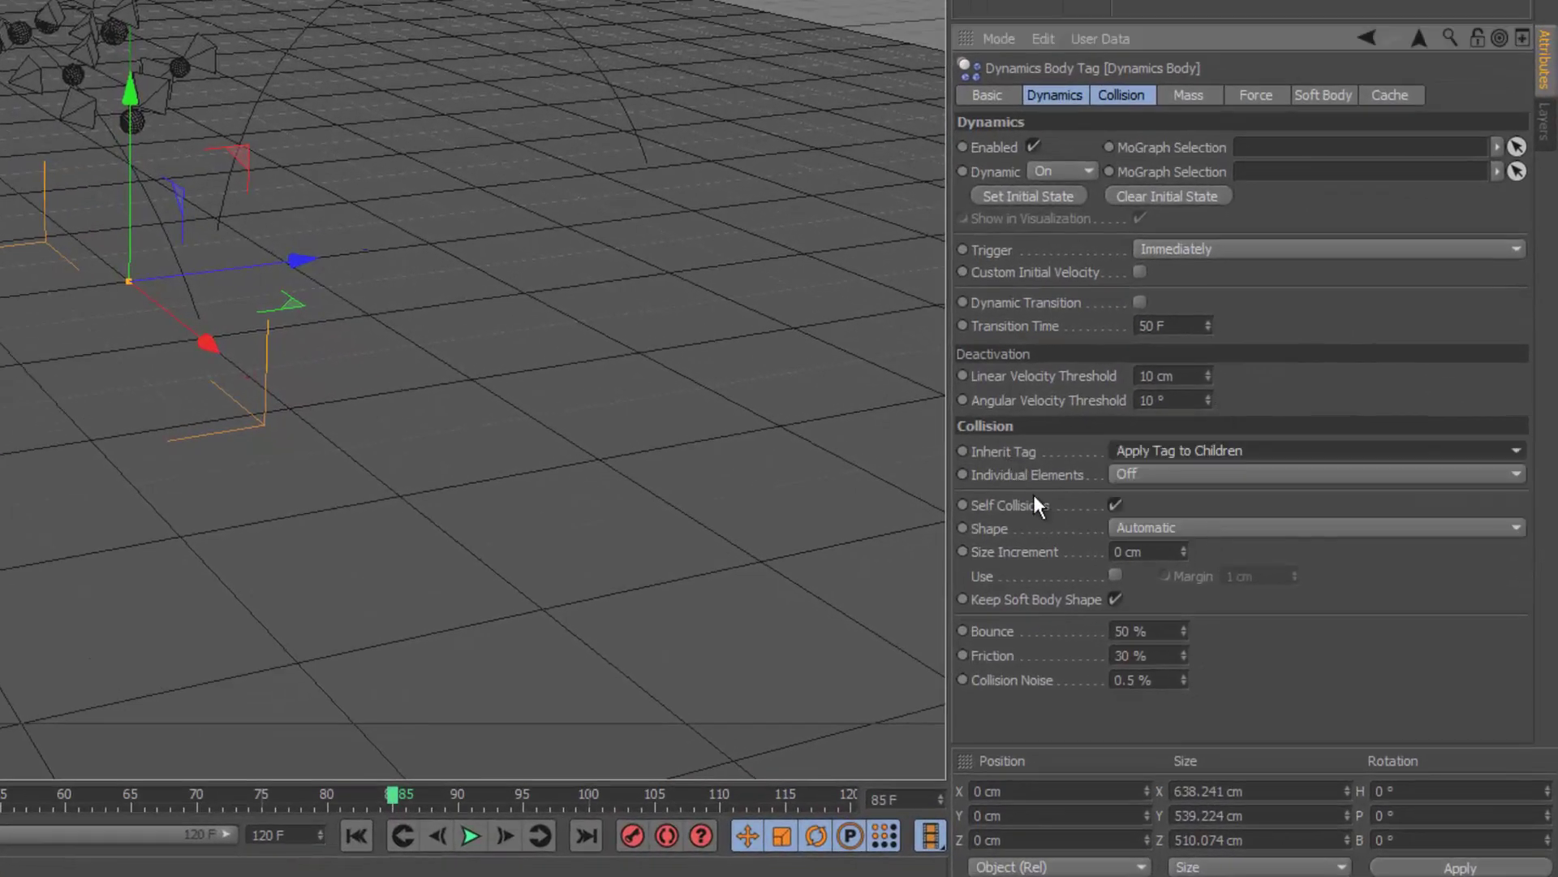
left_click(1172, 479)
left_click(1190, 563)
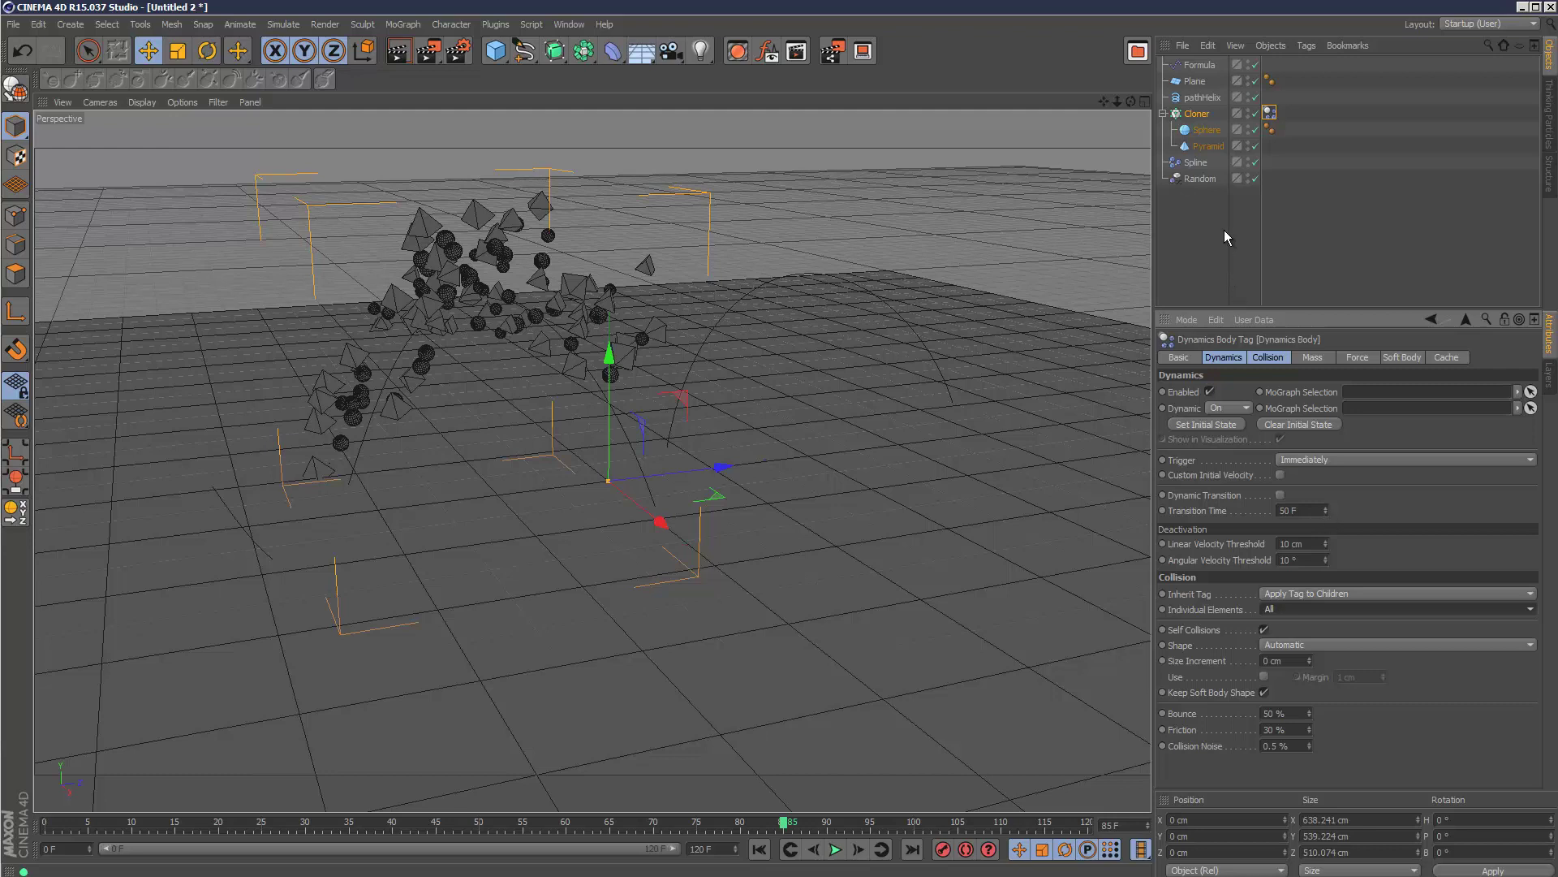
Add a Collider Body tag to the Plane and replay the simulation from frame 0.
left_click(1206, 191)
left_click(1194, 81)
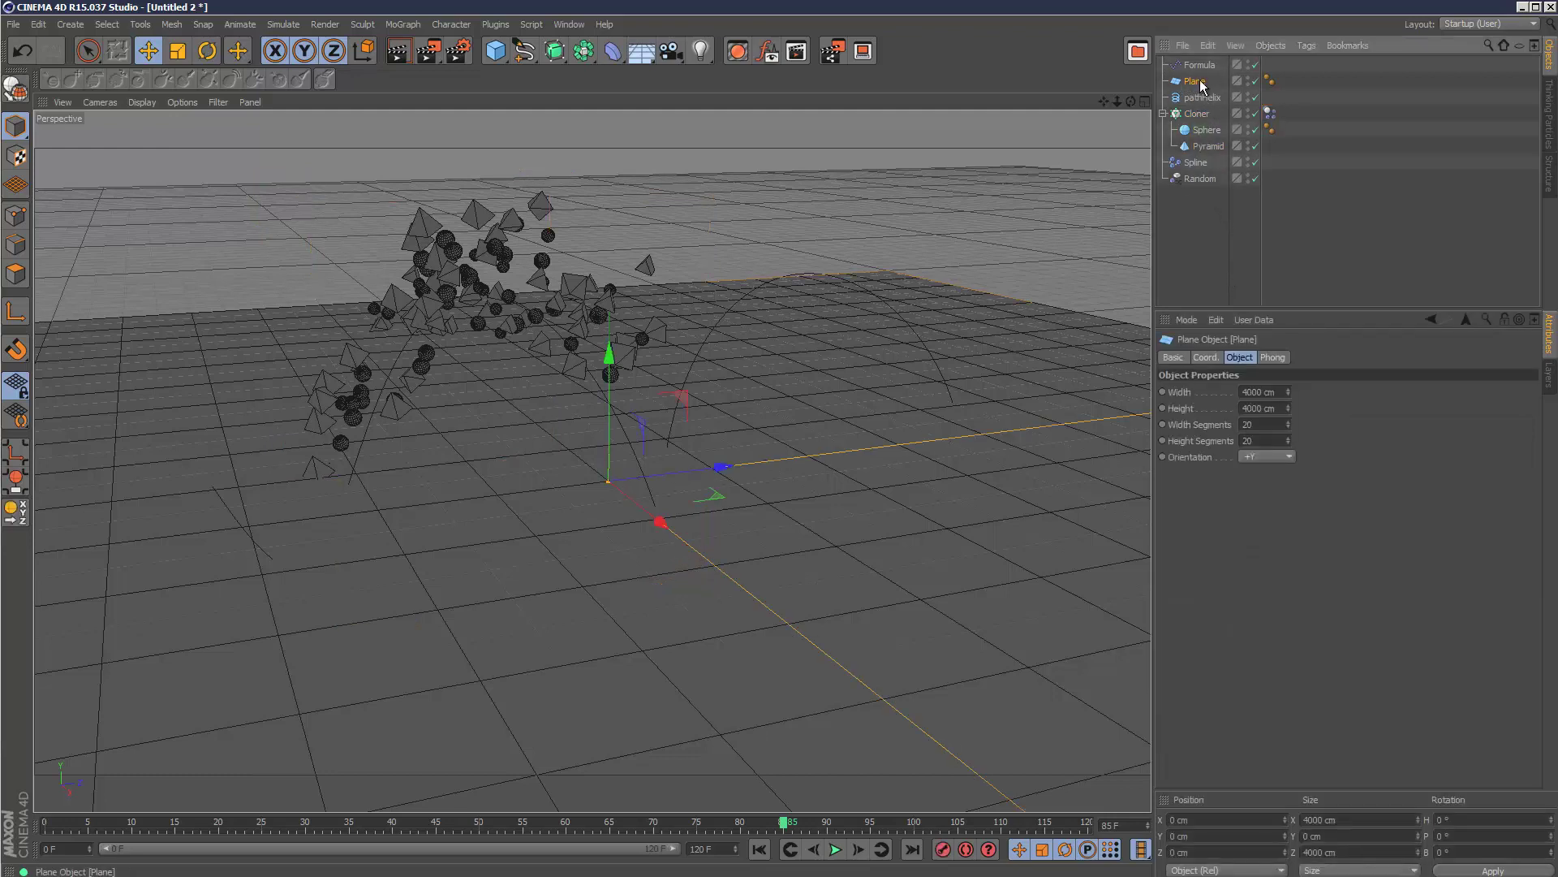
left_click(1305, 45)
mouse_move(1361, 203)
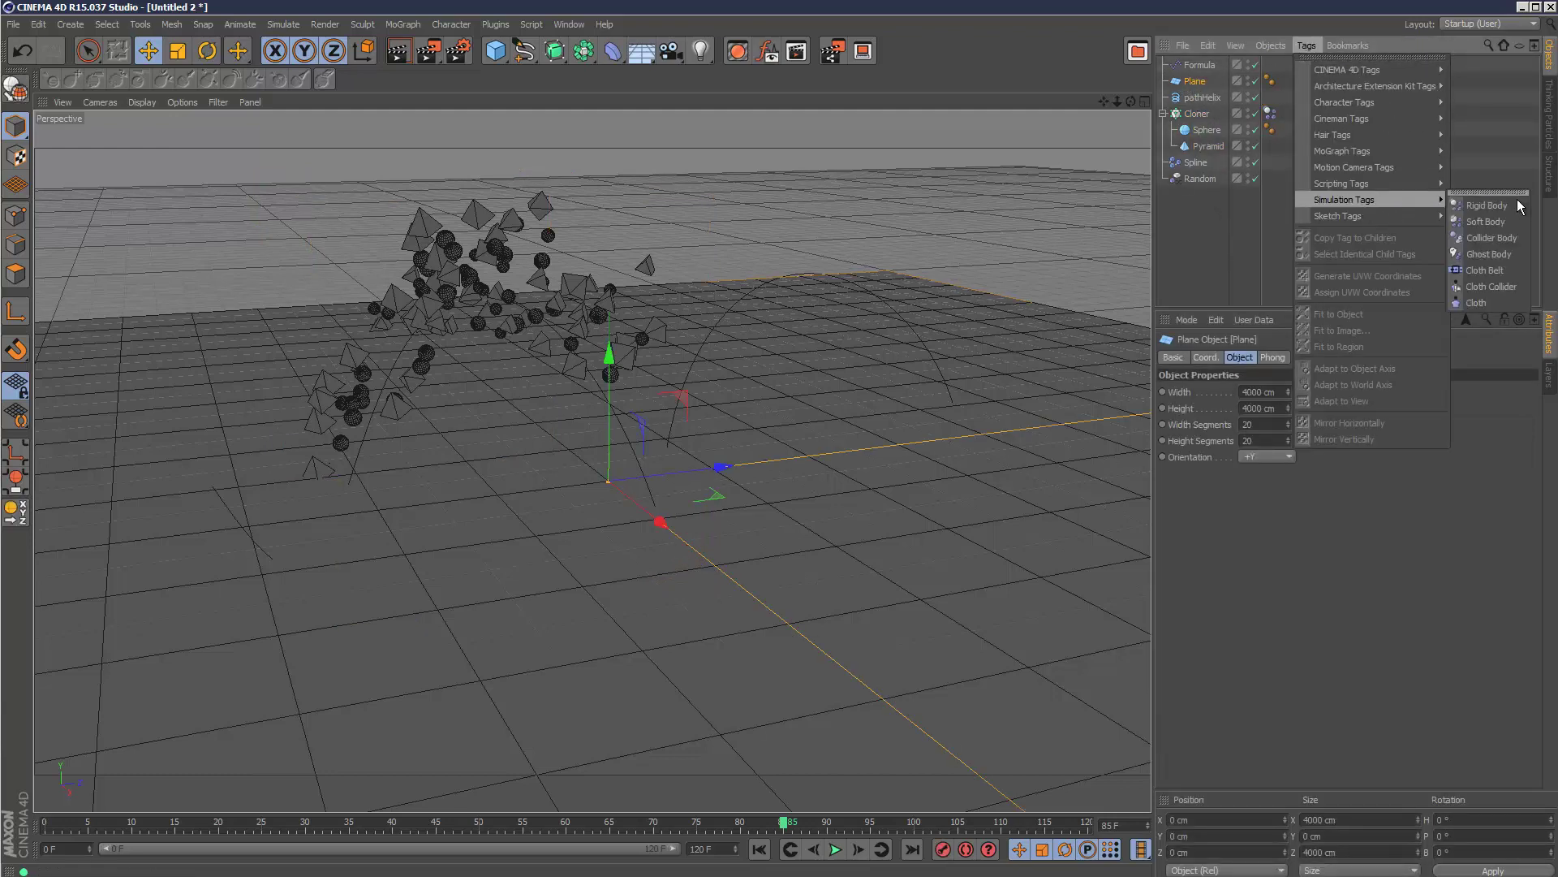
left_click(1514, 240)
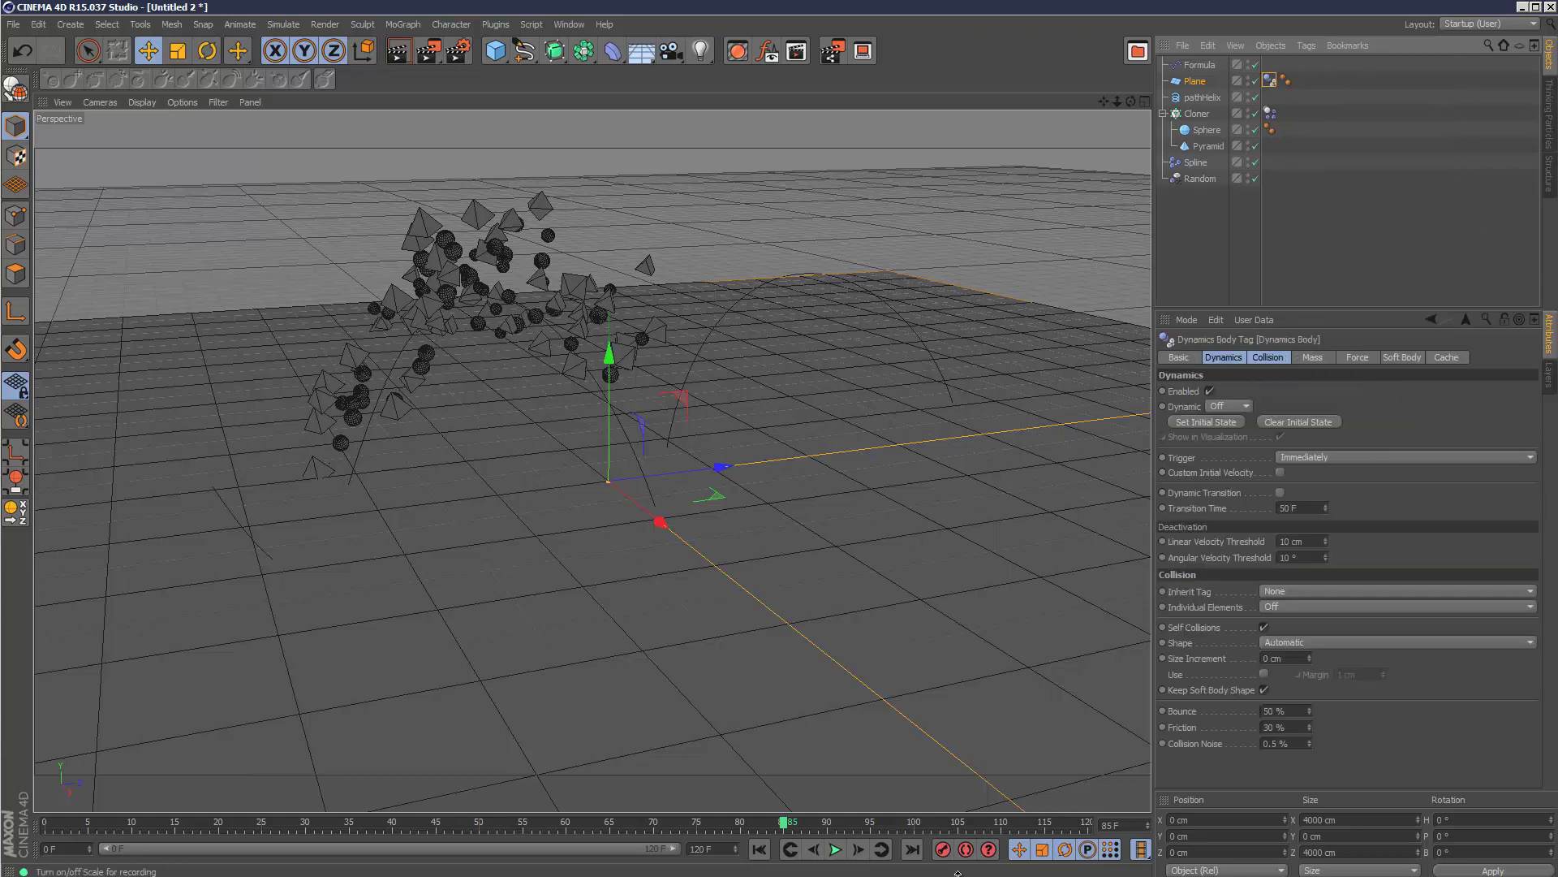
left_click(759, 849)
left_click(835, 849)
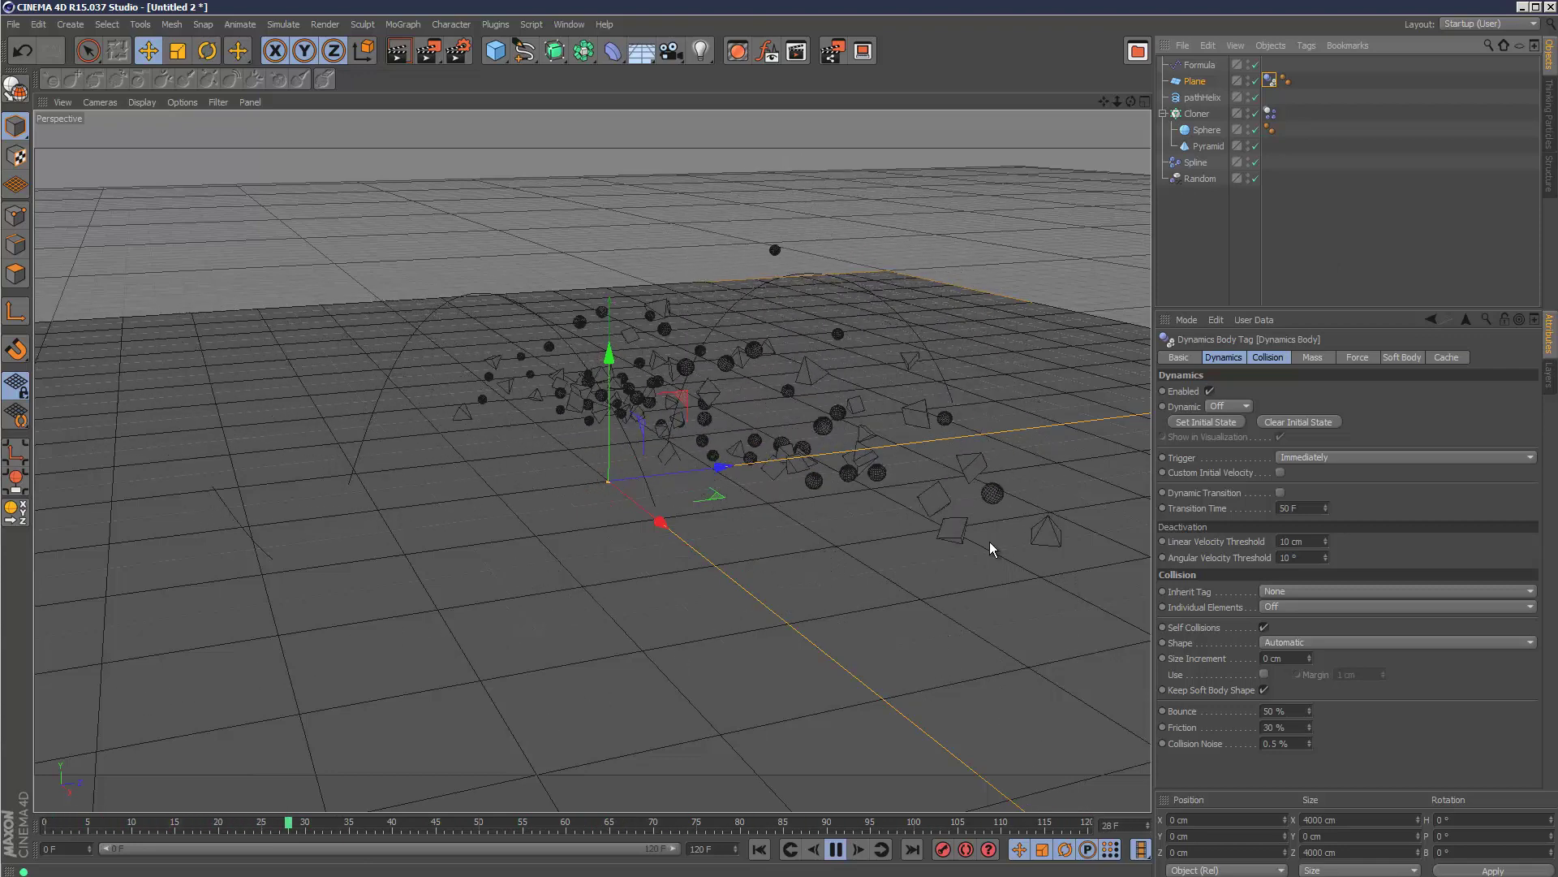
Set the dynamics tag's Follow Position and Follow Rotation to 3, and enable enhanced viewport shading.
left_click(1270, 112)
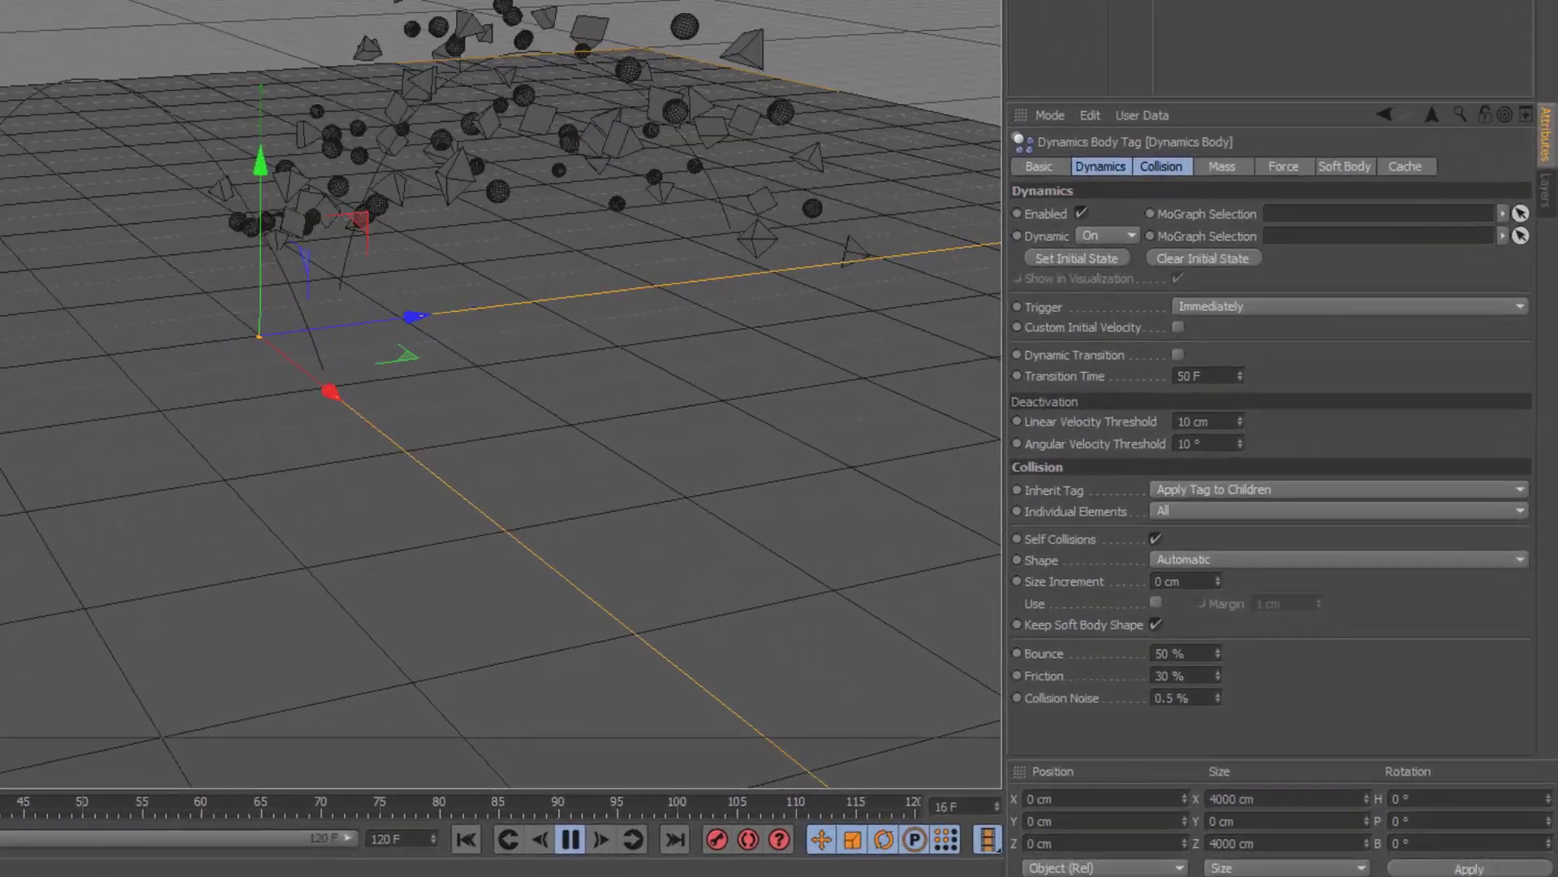
left_click(1283, 165)
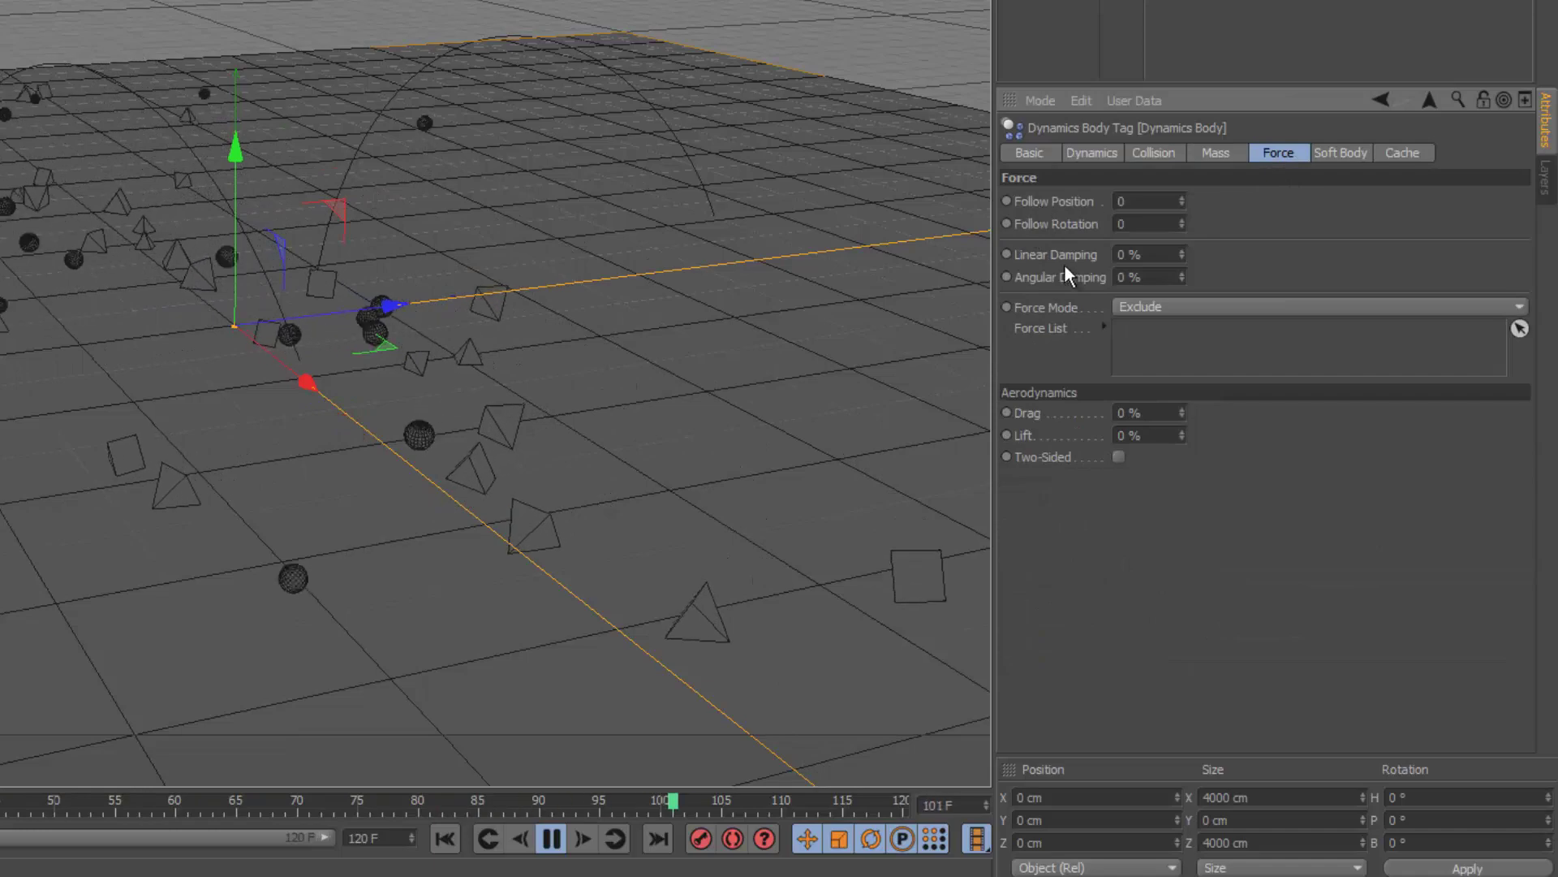
left_click(1182, 198)
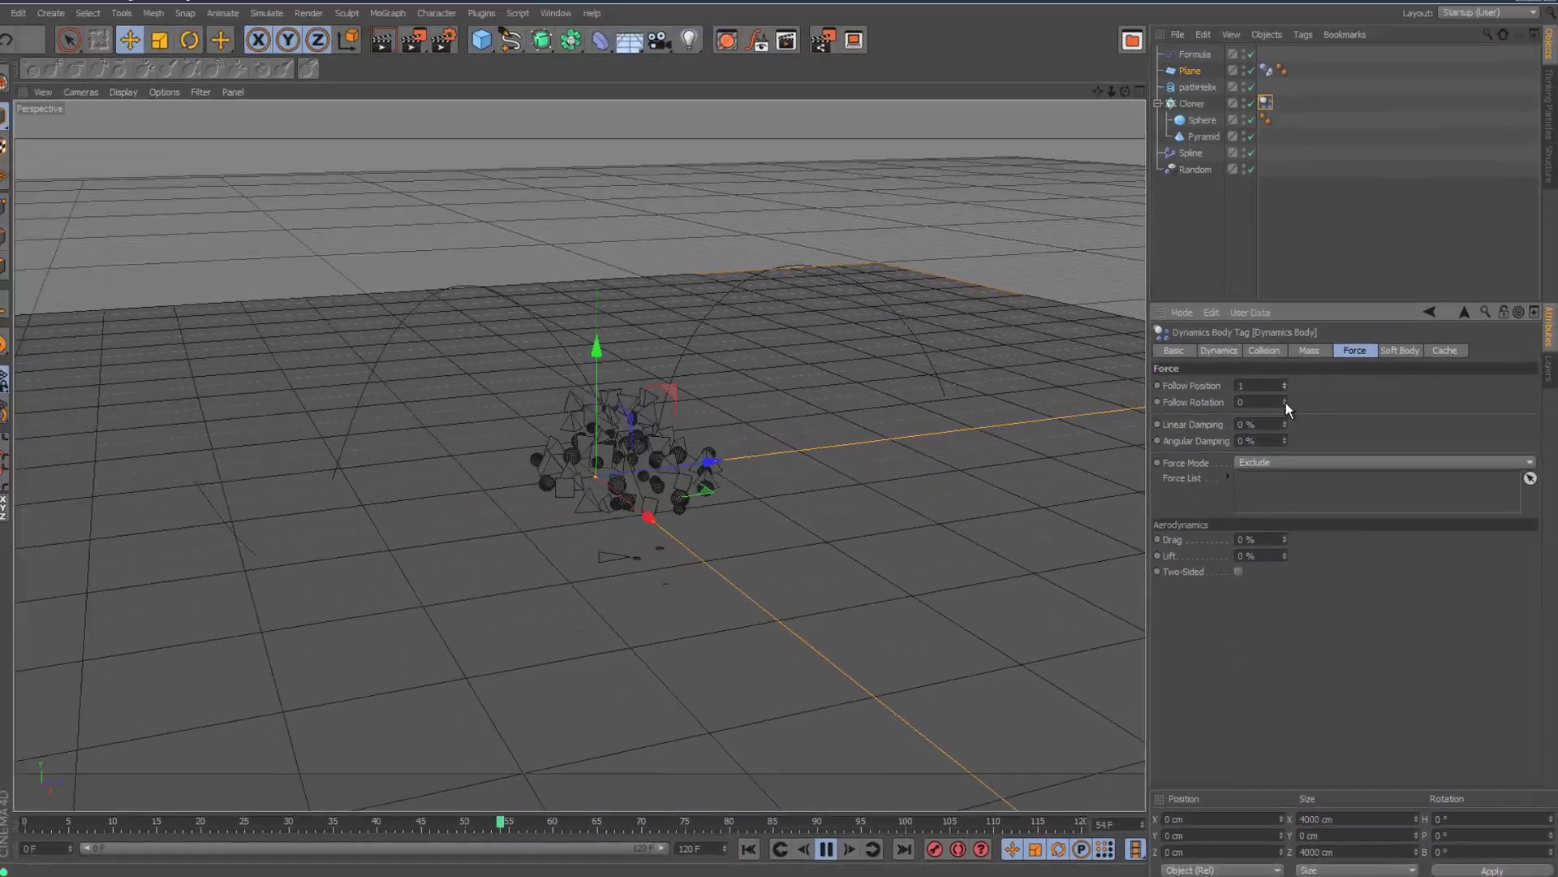
left_click(1231, 307)
left_click(1231, 287)
left_click(1231, 287)
left_click(1288, 404)
left_click(1288, 405)
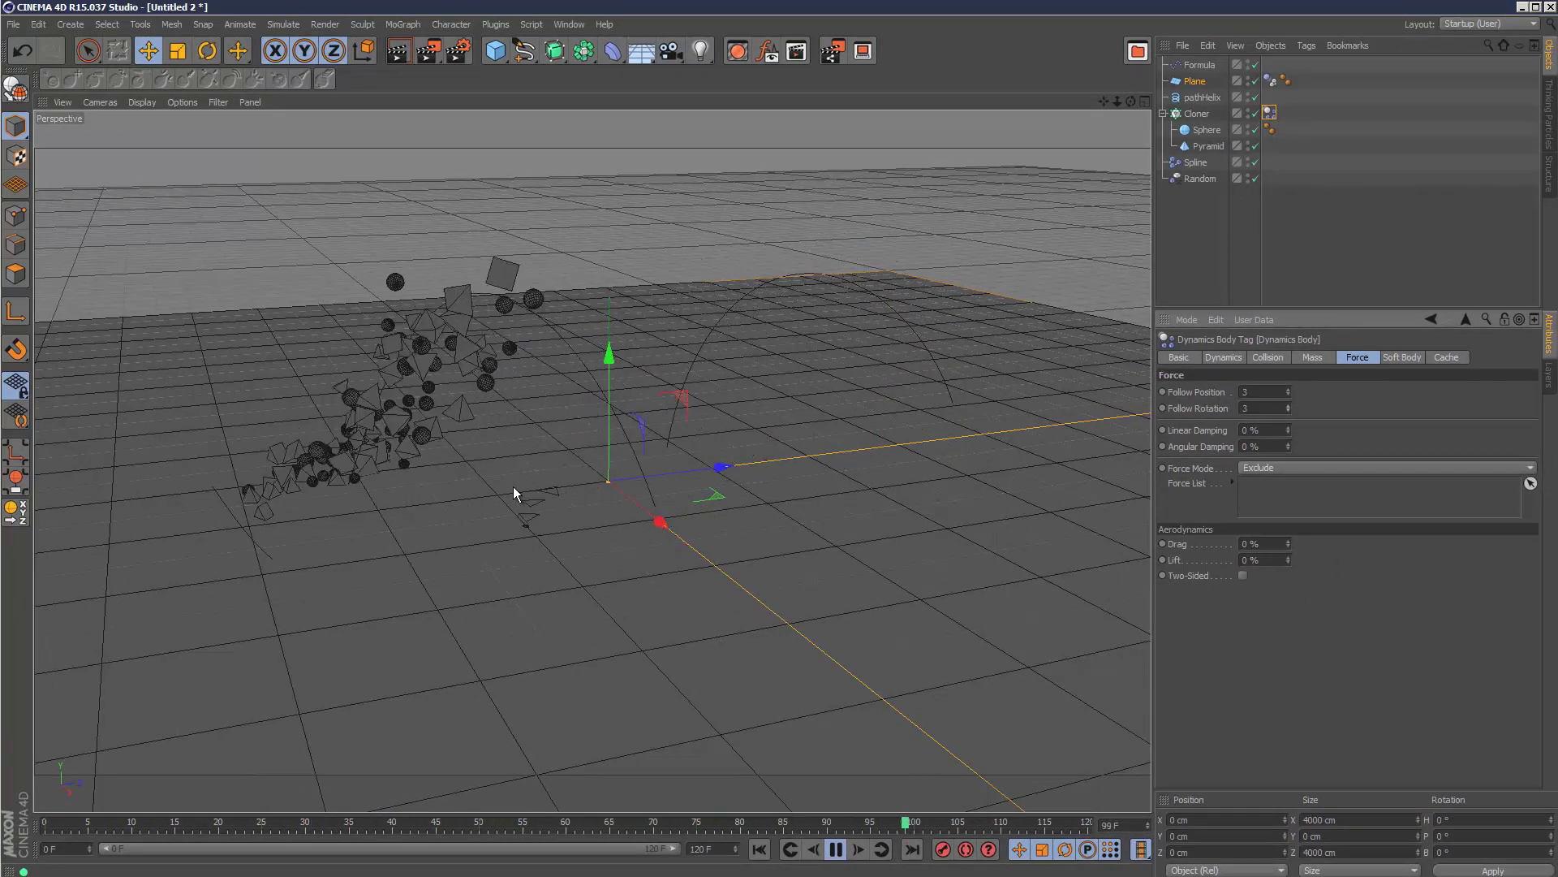
left_click(182, 102)
left_click(163, 138)
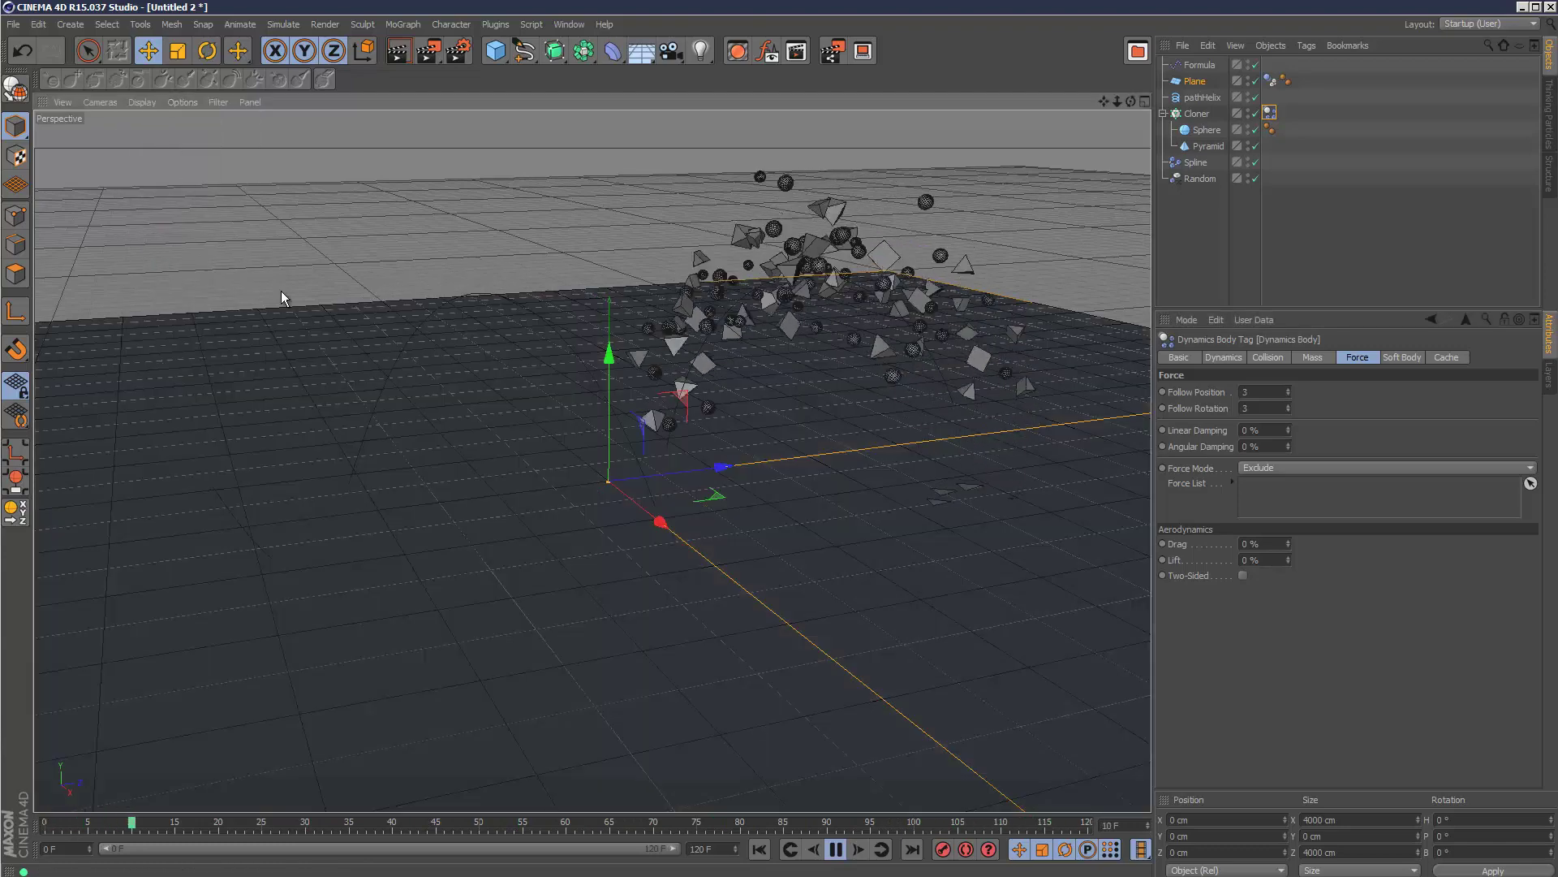
left_click(1331, 241)
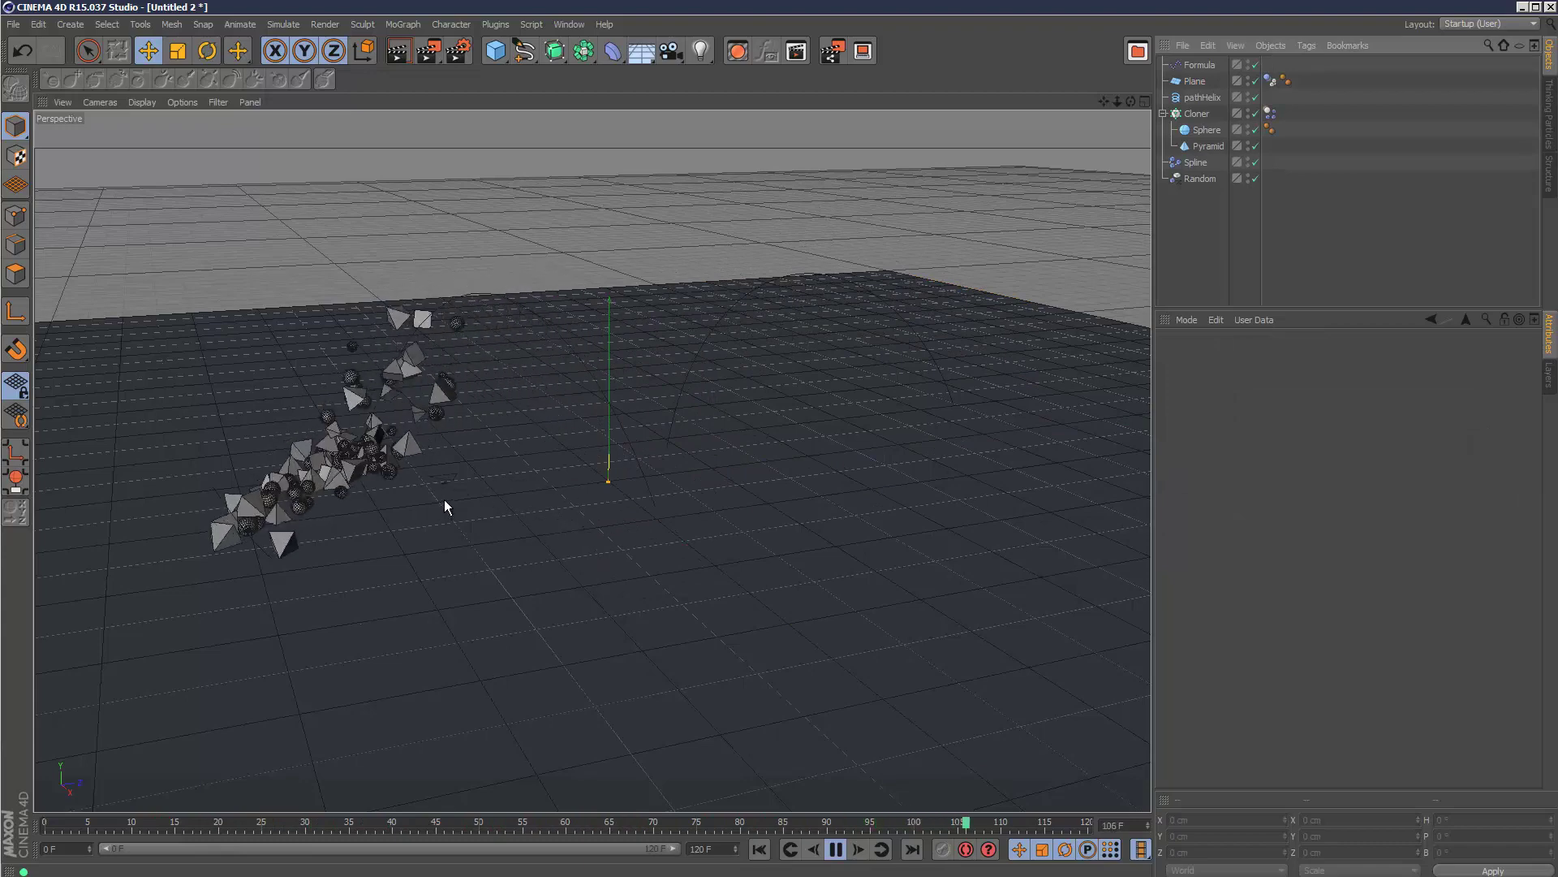
Raise Follow Position and Follow Rotation to 5 and switch the viewport to line display.
left_click(1269, 113)
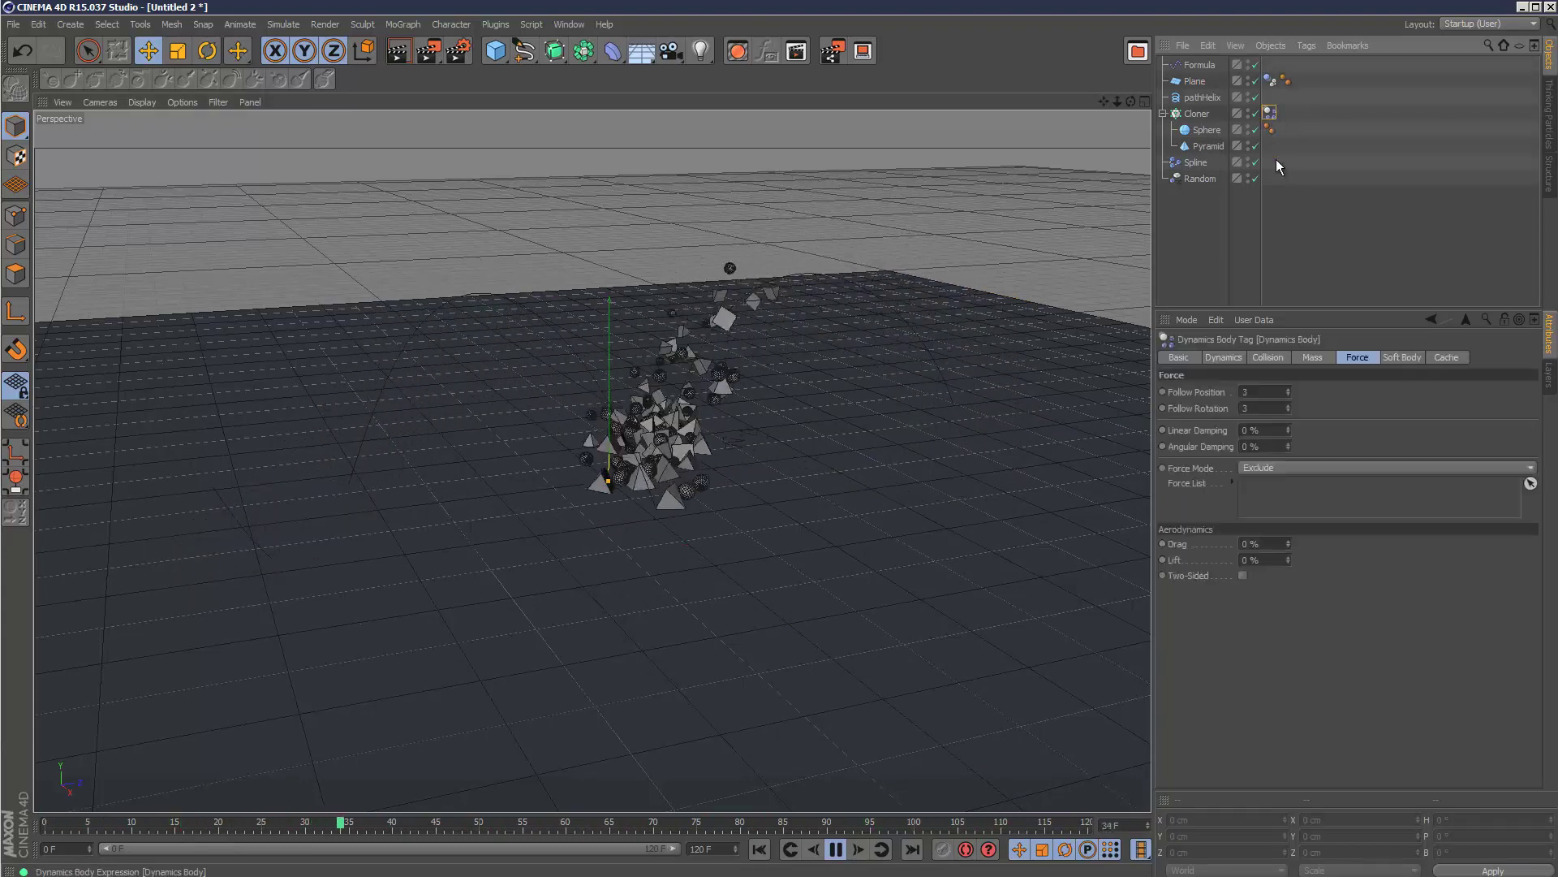
left_click(1288, 389)
left_click(1288, 390)
left_click(1288, 405)
left_click(1288, 405)
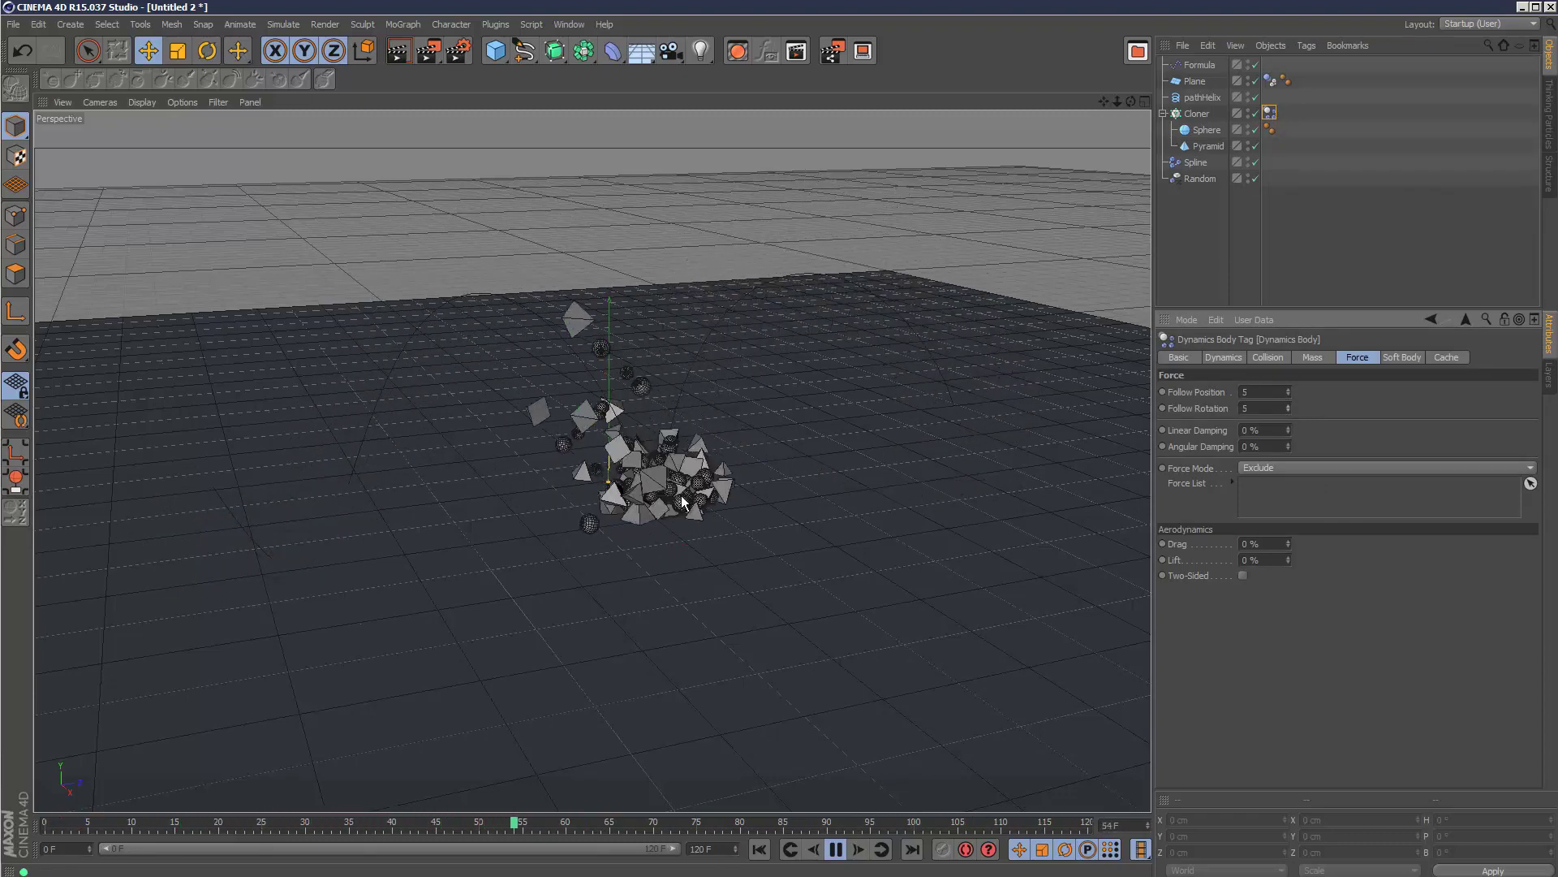
left_click(131, 102)
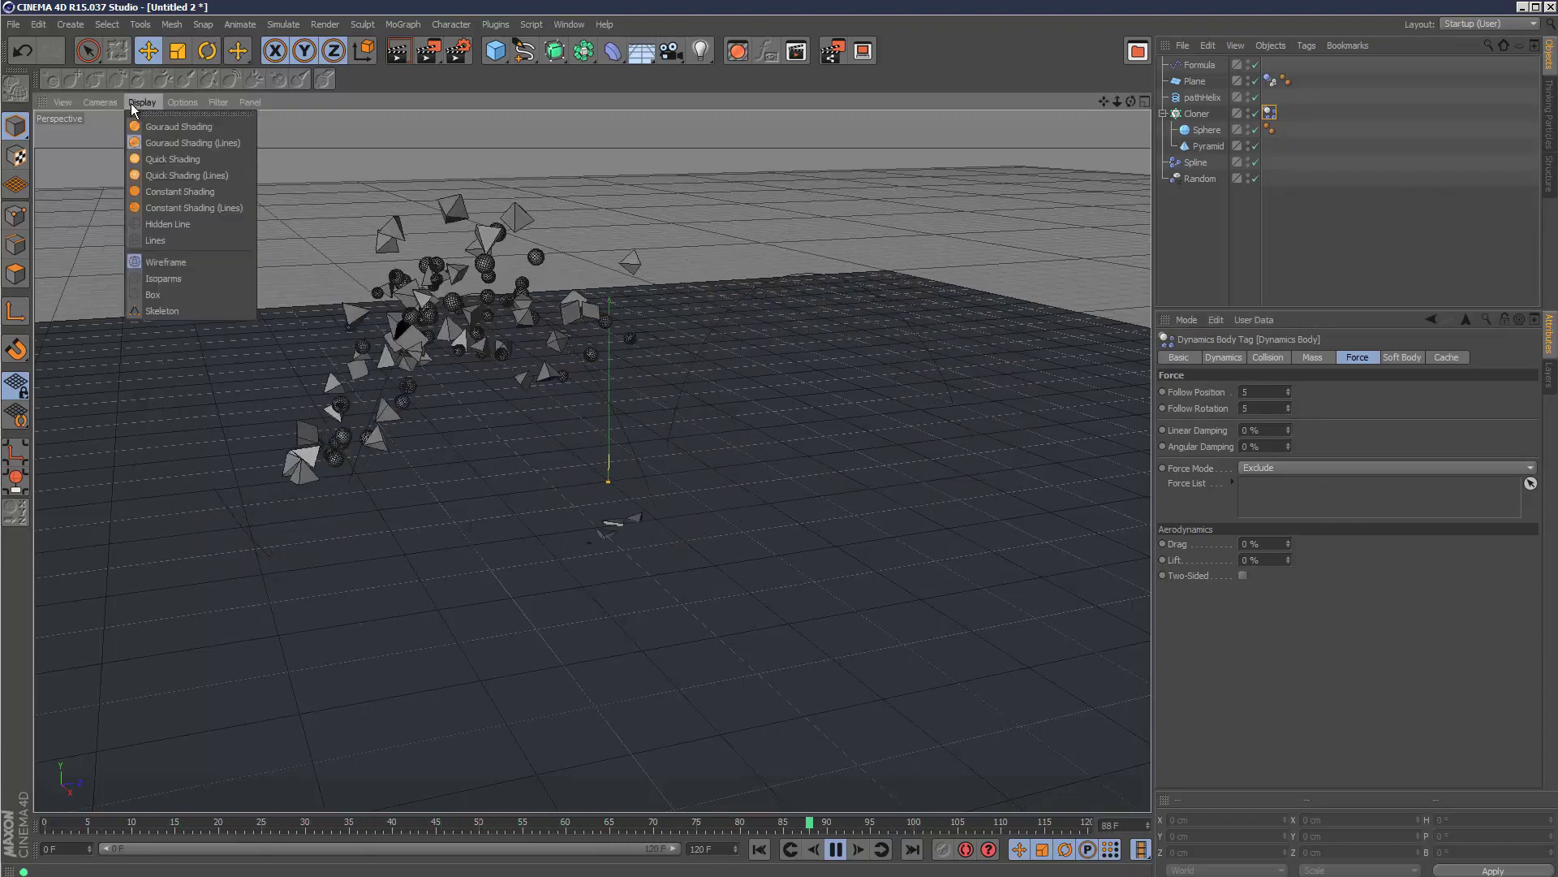
left_click(185, 226)
left_click(1264, 252)
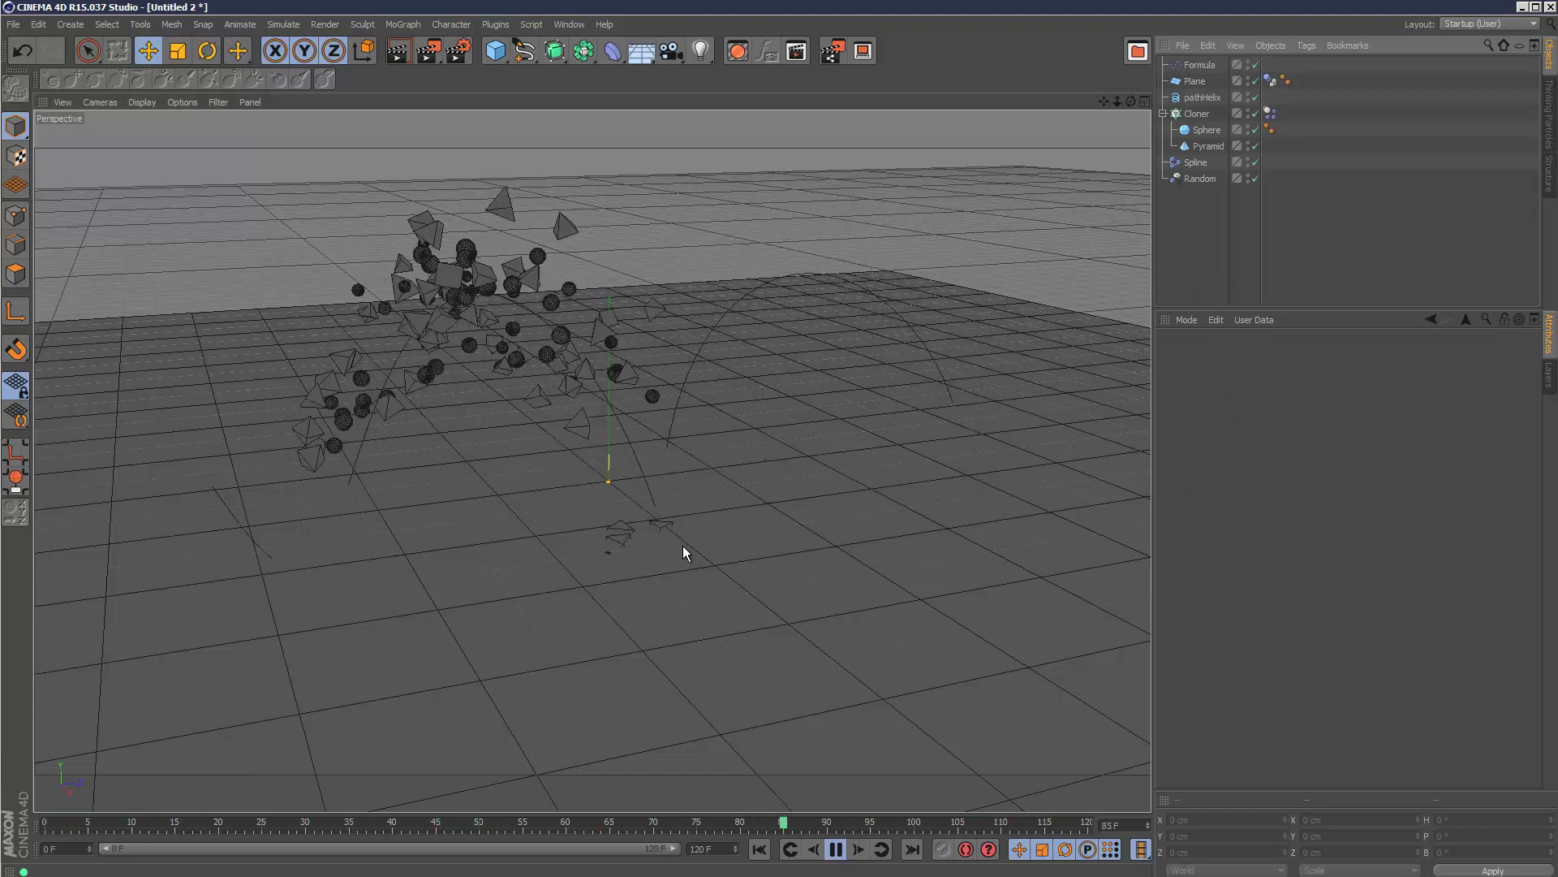
Inspect the swarm in a maximized Right view, return to Perspective, and stop at frame 74.
left_click(1144, 102)
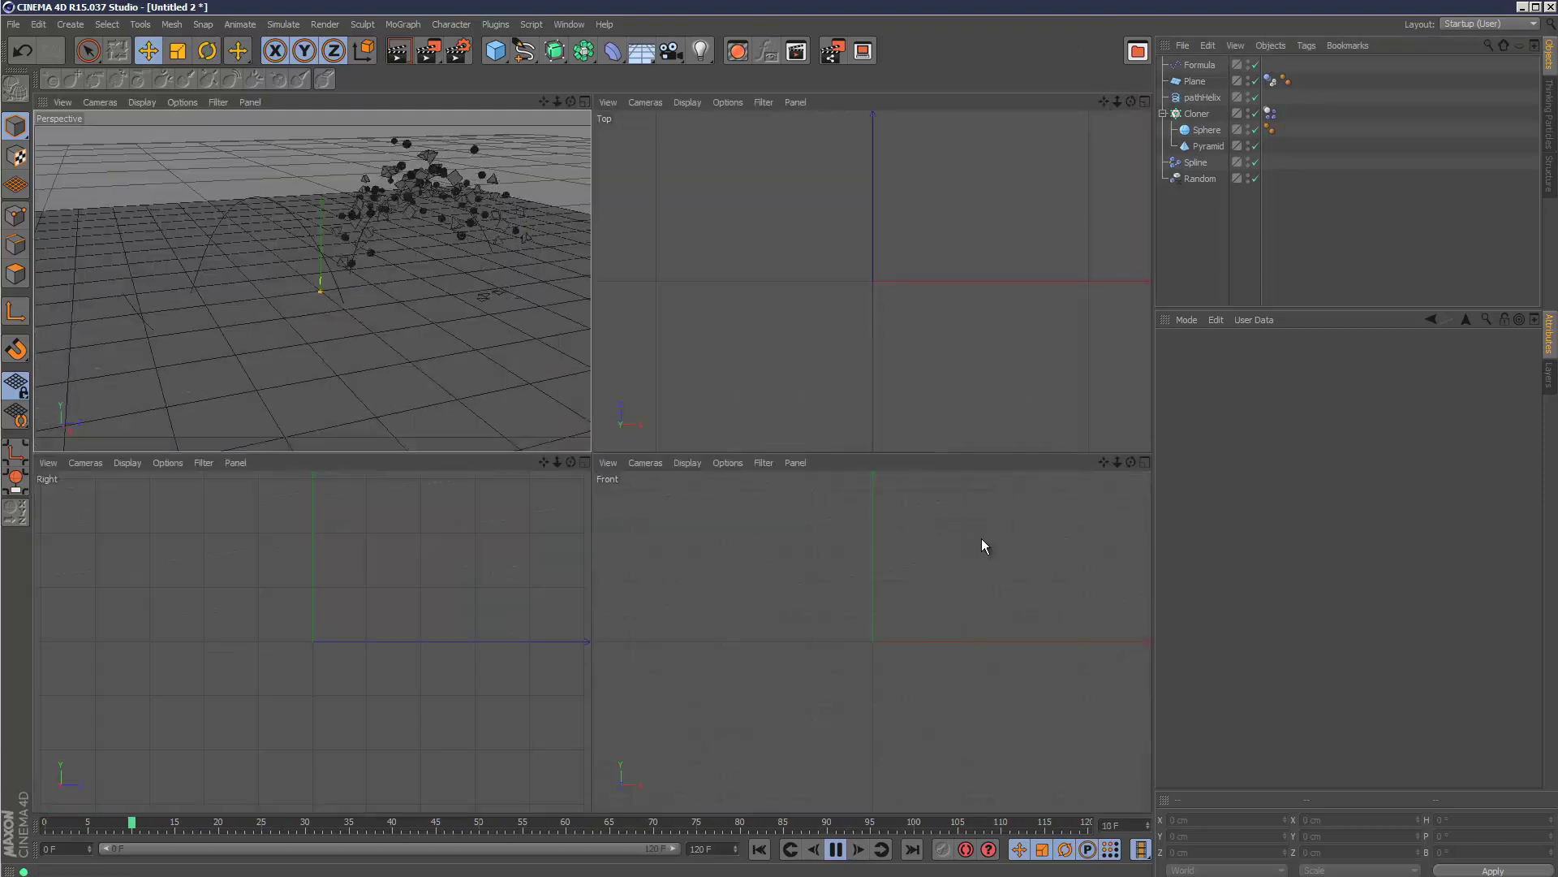
left_click(584, 462)
left_click_drag(1117, 102, 679, 560)
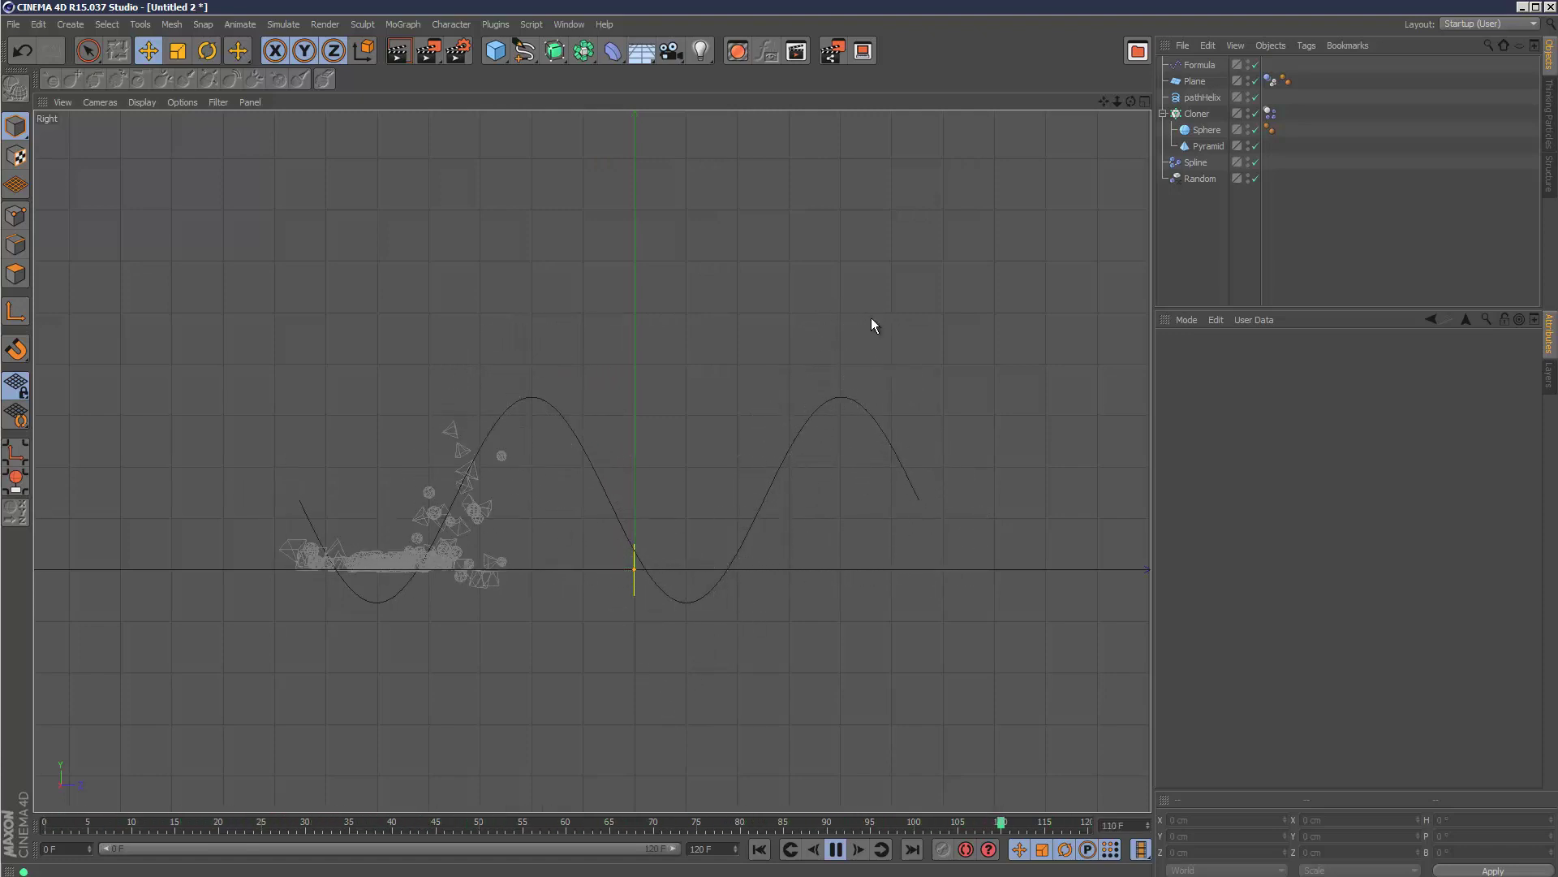
left_click(1144, 102)
left_click(585, 101)
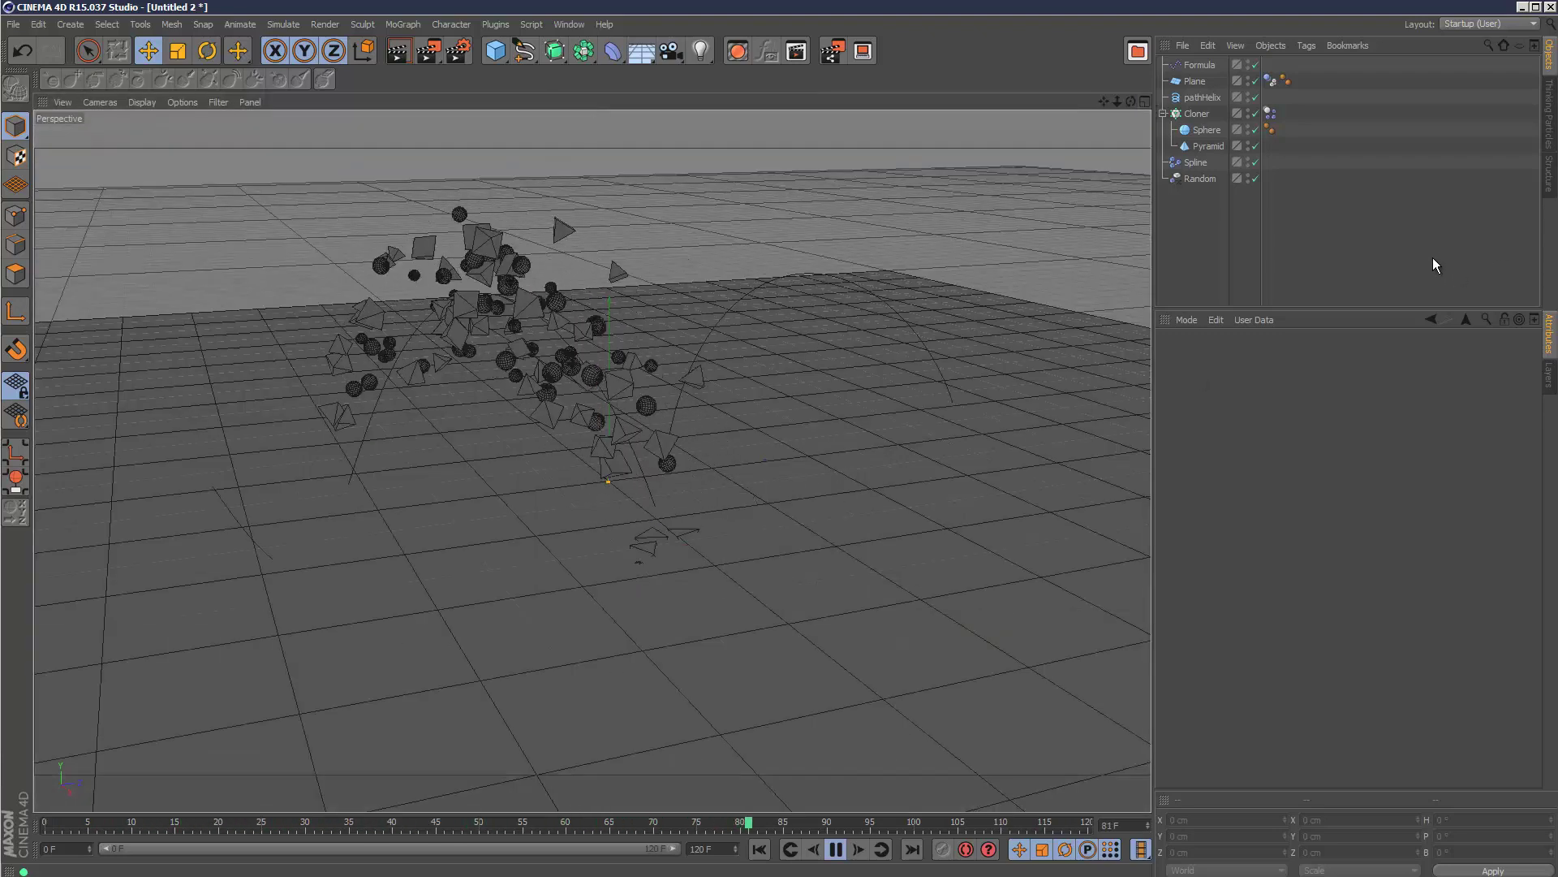
left_click(836, 849)
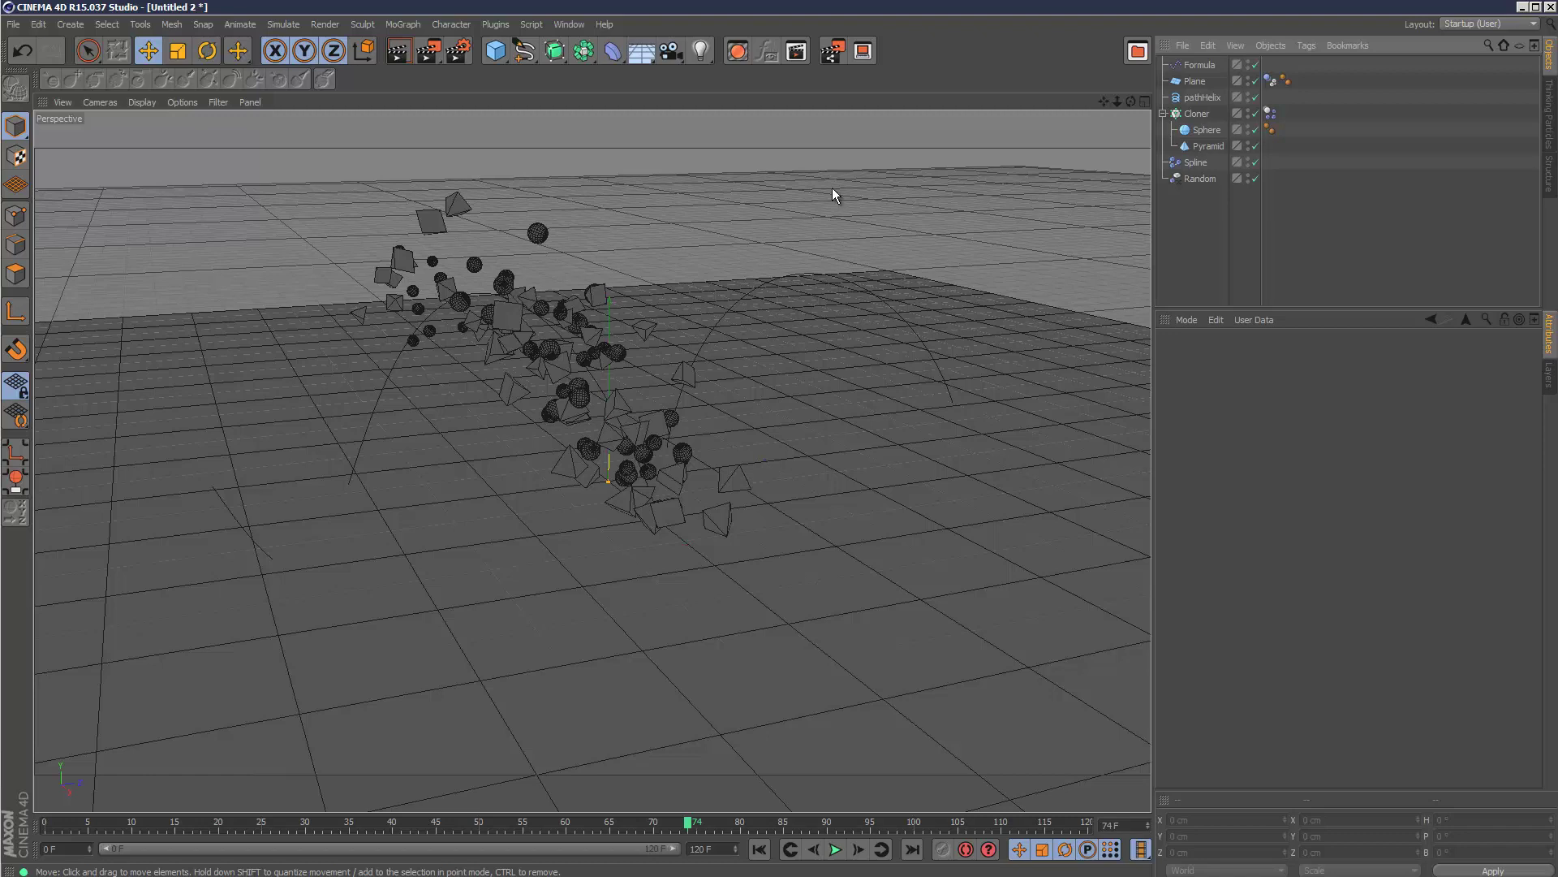
Switch to Gouraud shading, then create a new material Mat and apply it to the Cloner.
left_click(141, 103)
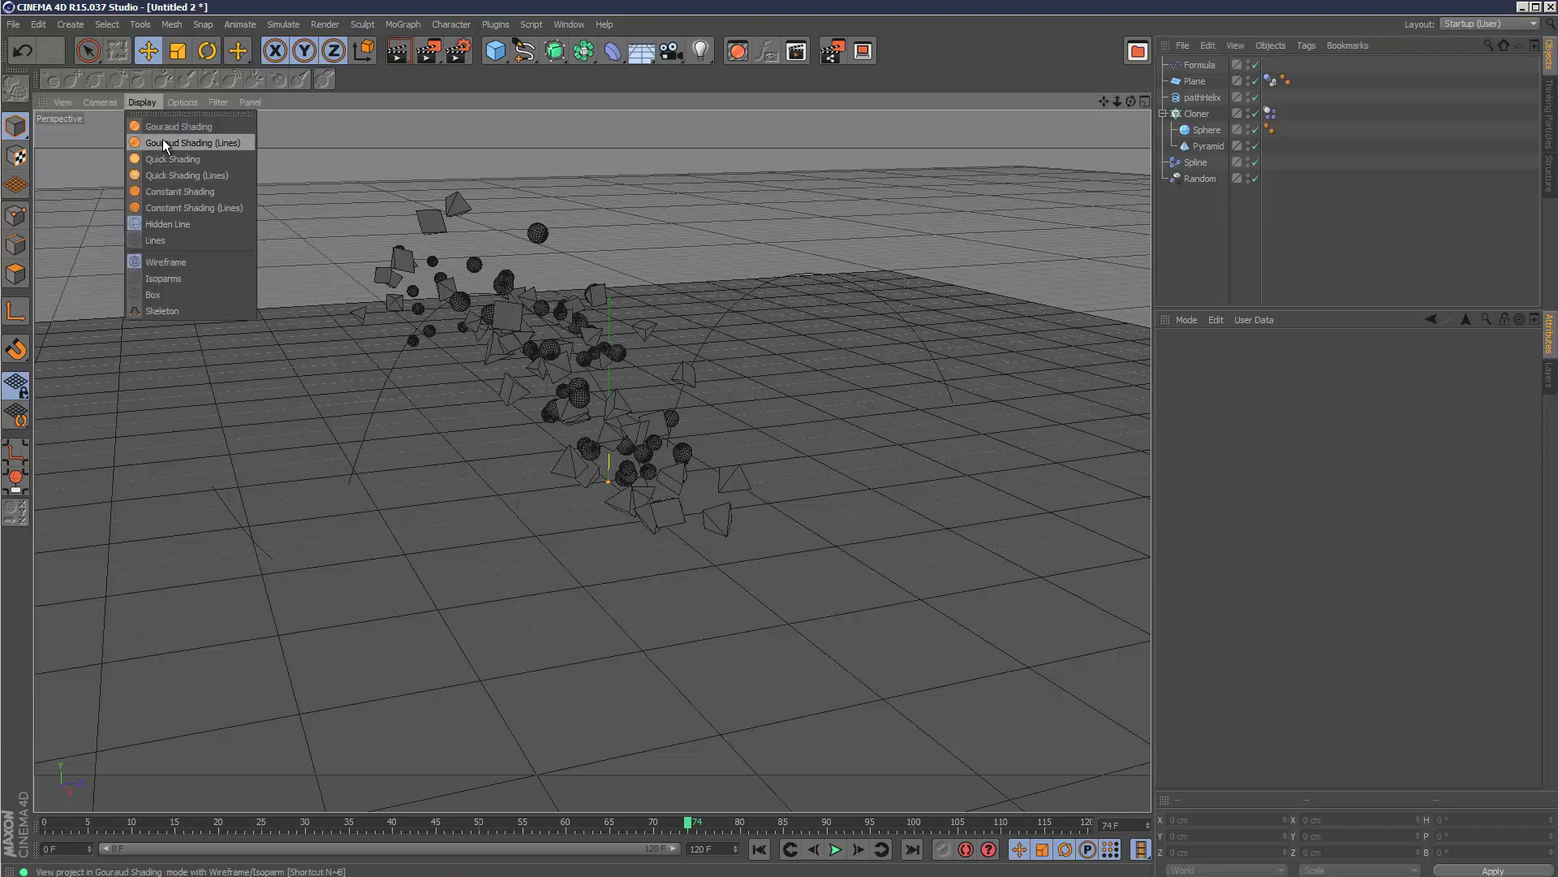
left_click(162, 133)
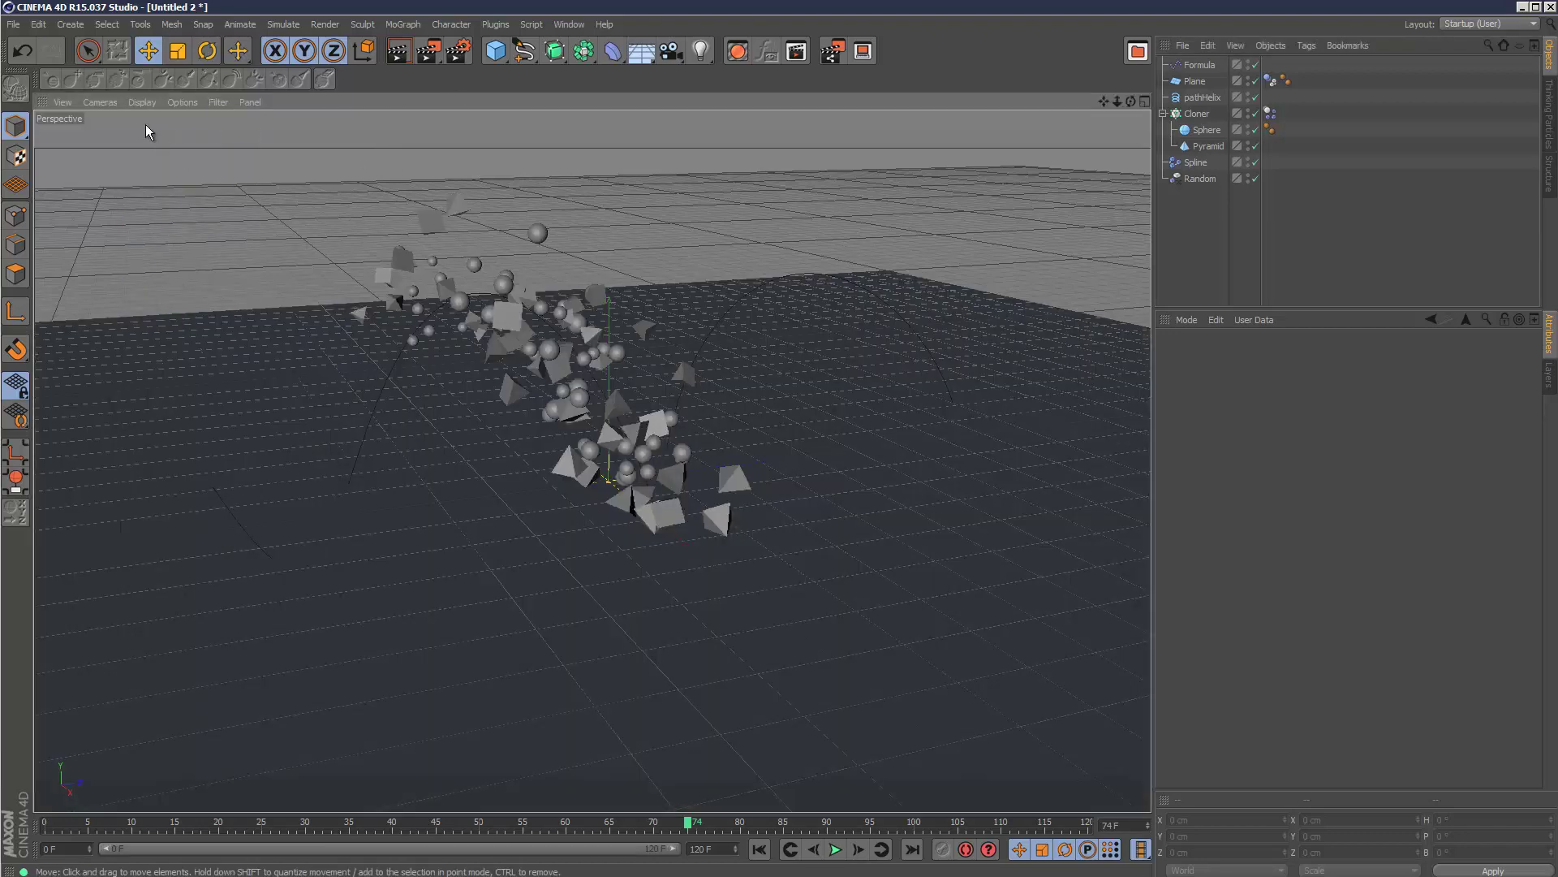
left_click(743, 55)
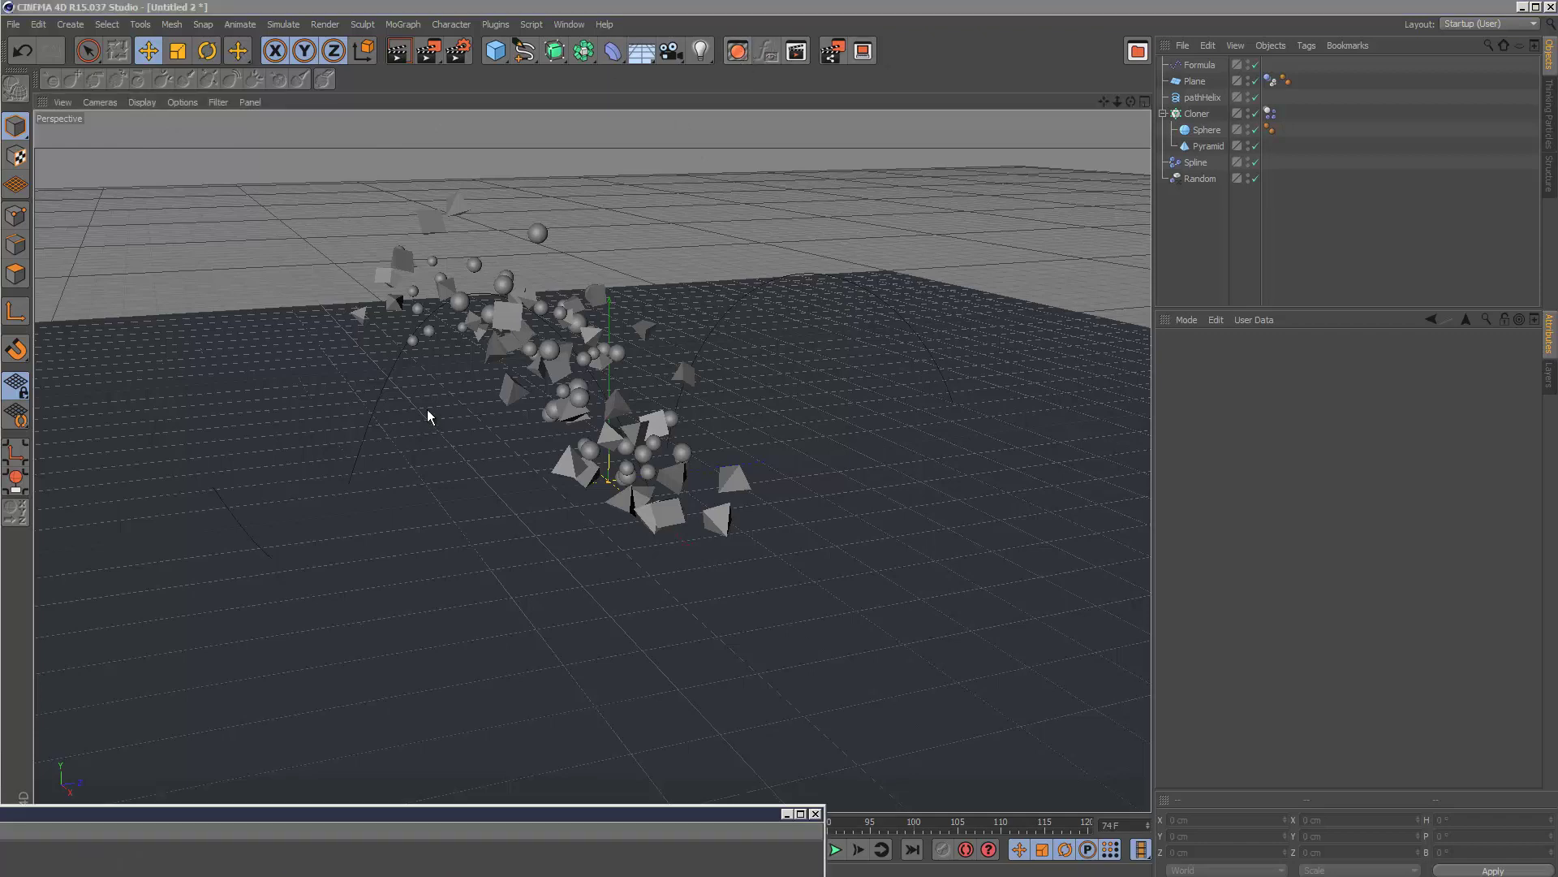
left_click_drag(137, 807, 533, 394)
left_click(194, 409)
left_click(205, 428)
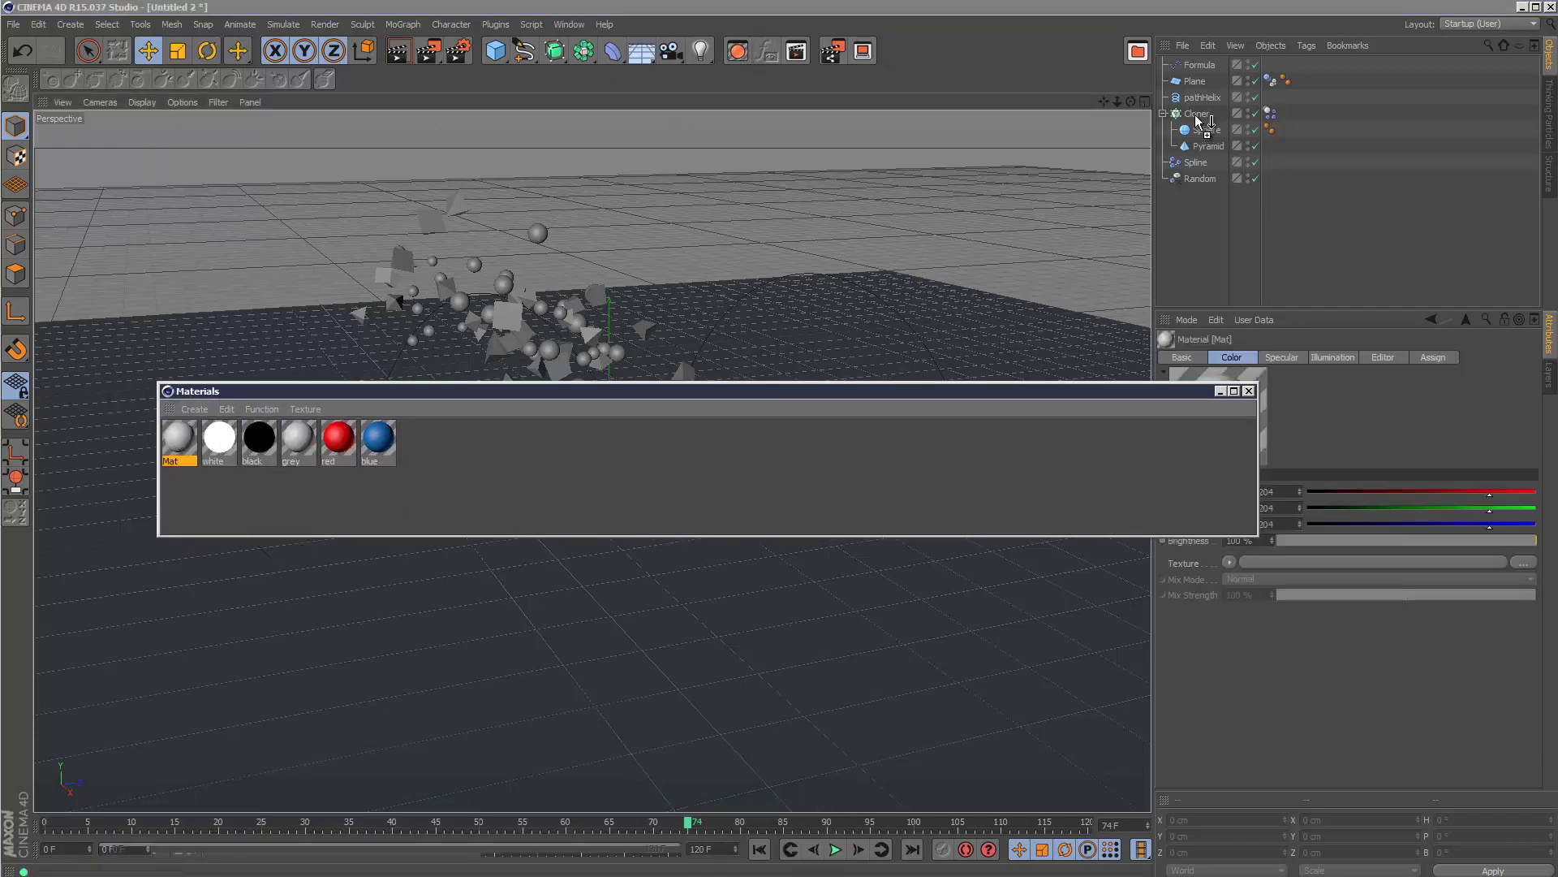
left_click_drag(1198, 118, 1198, 115)
left_click(1249, 391)
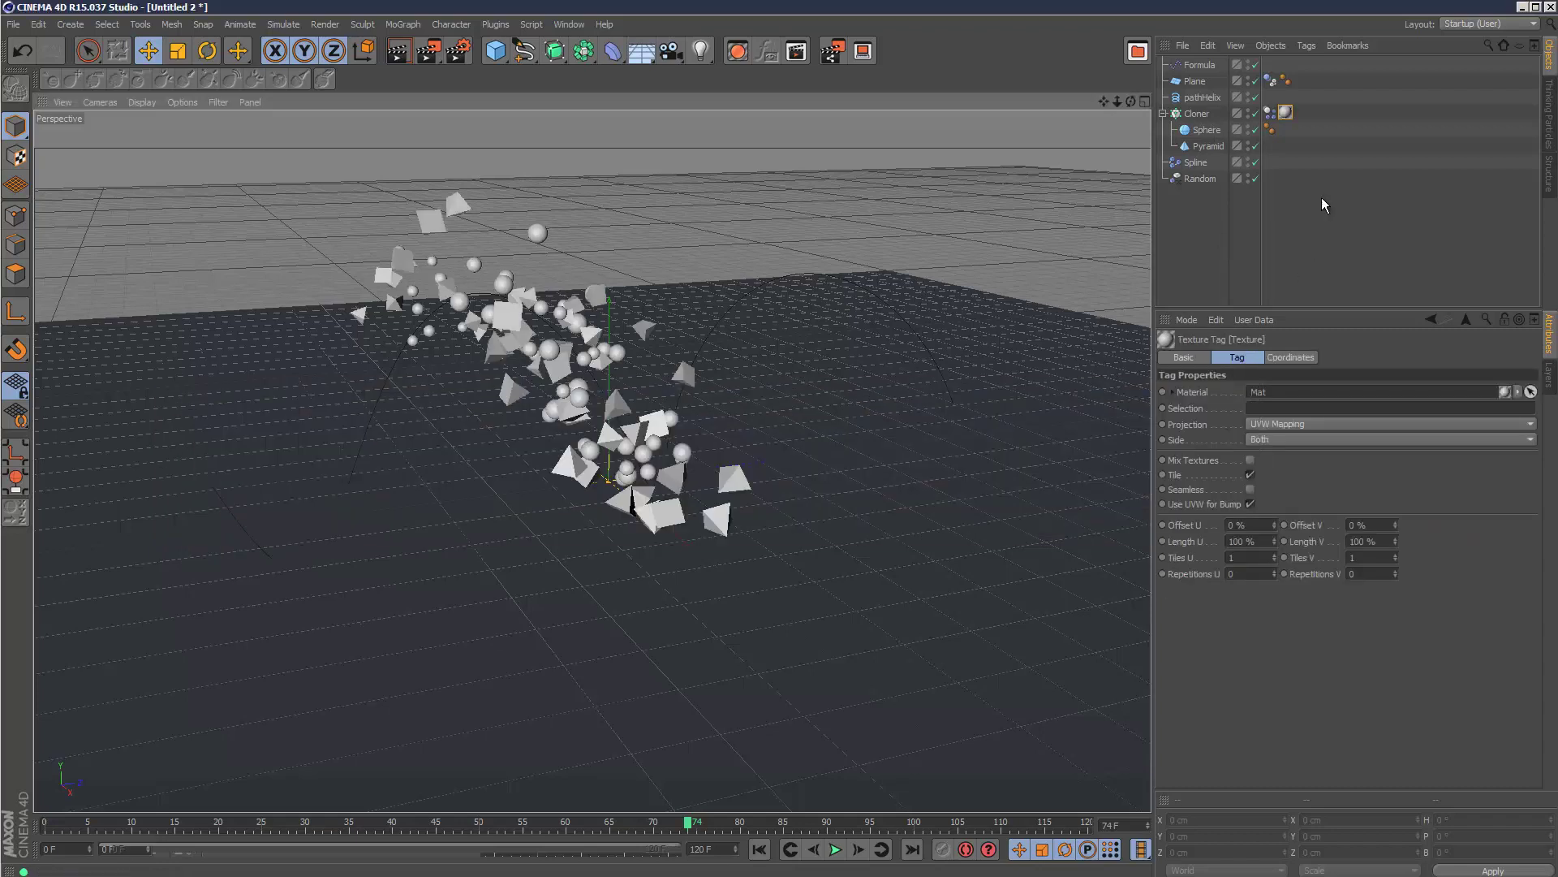
Load a Multi Shader into Mat's Color texture and open its settings.
double_click(1289, 118)
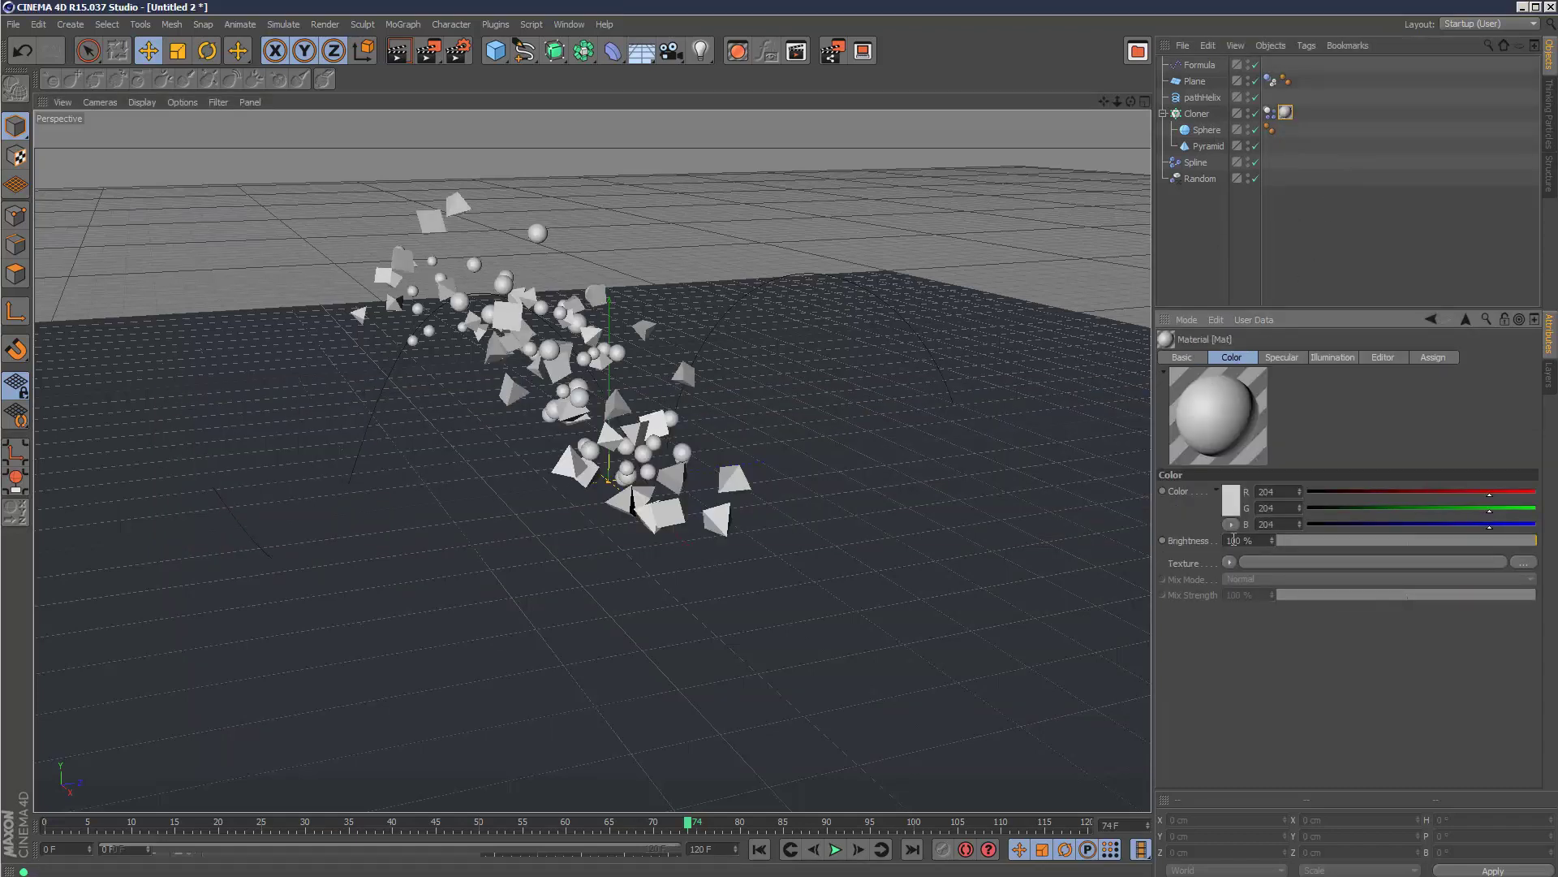
left_click(1229, 562)
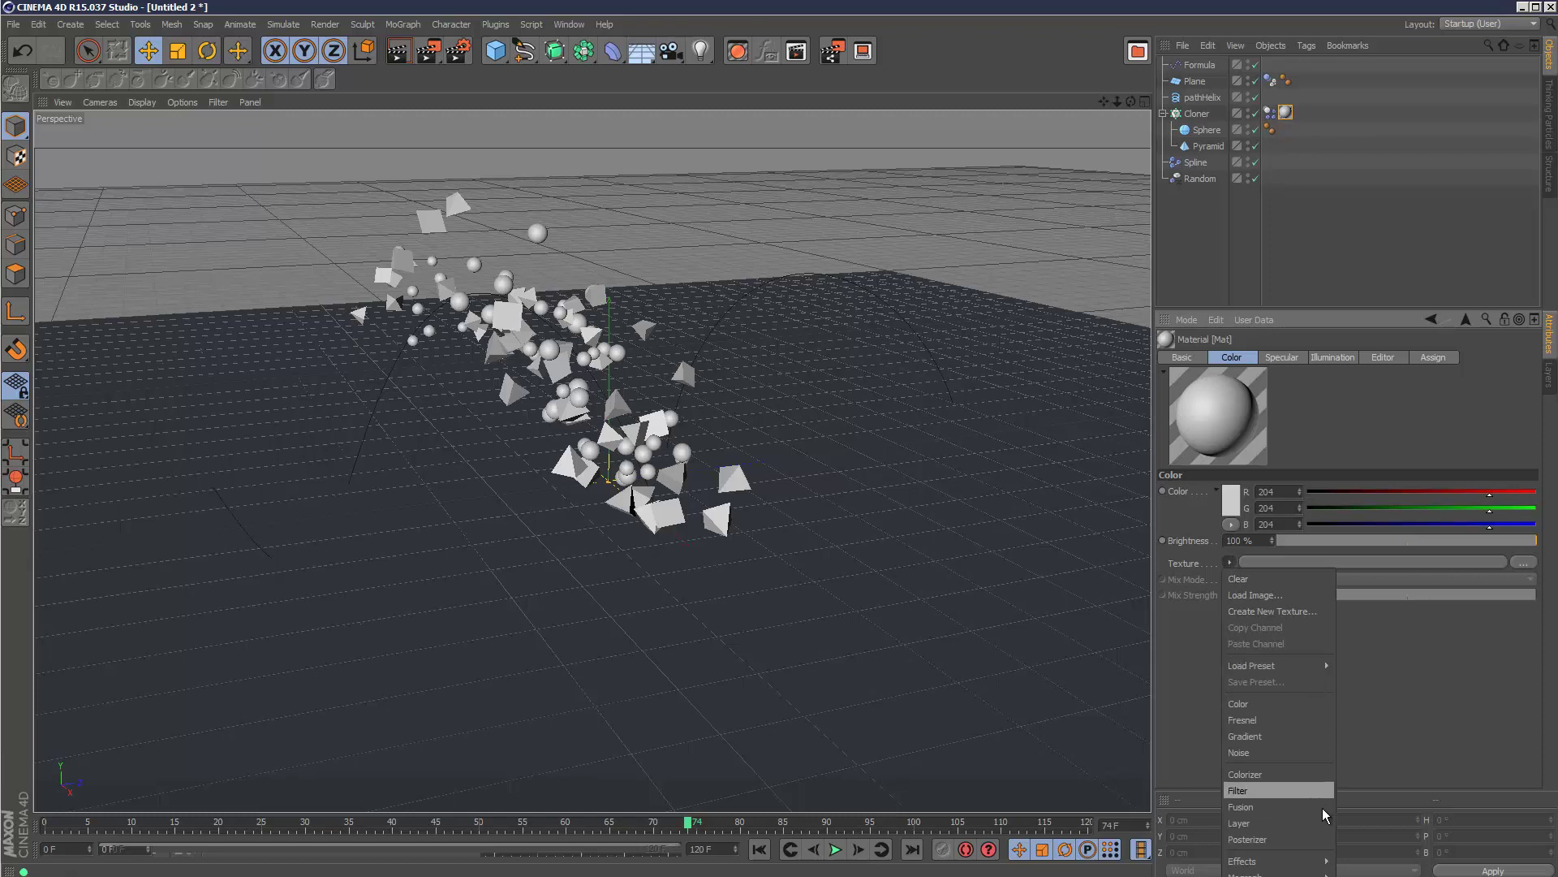
mouse_move(1282, 873)
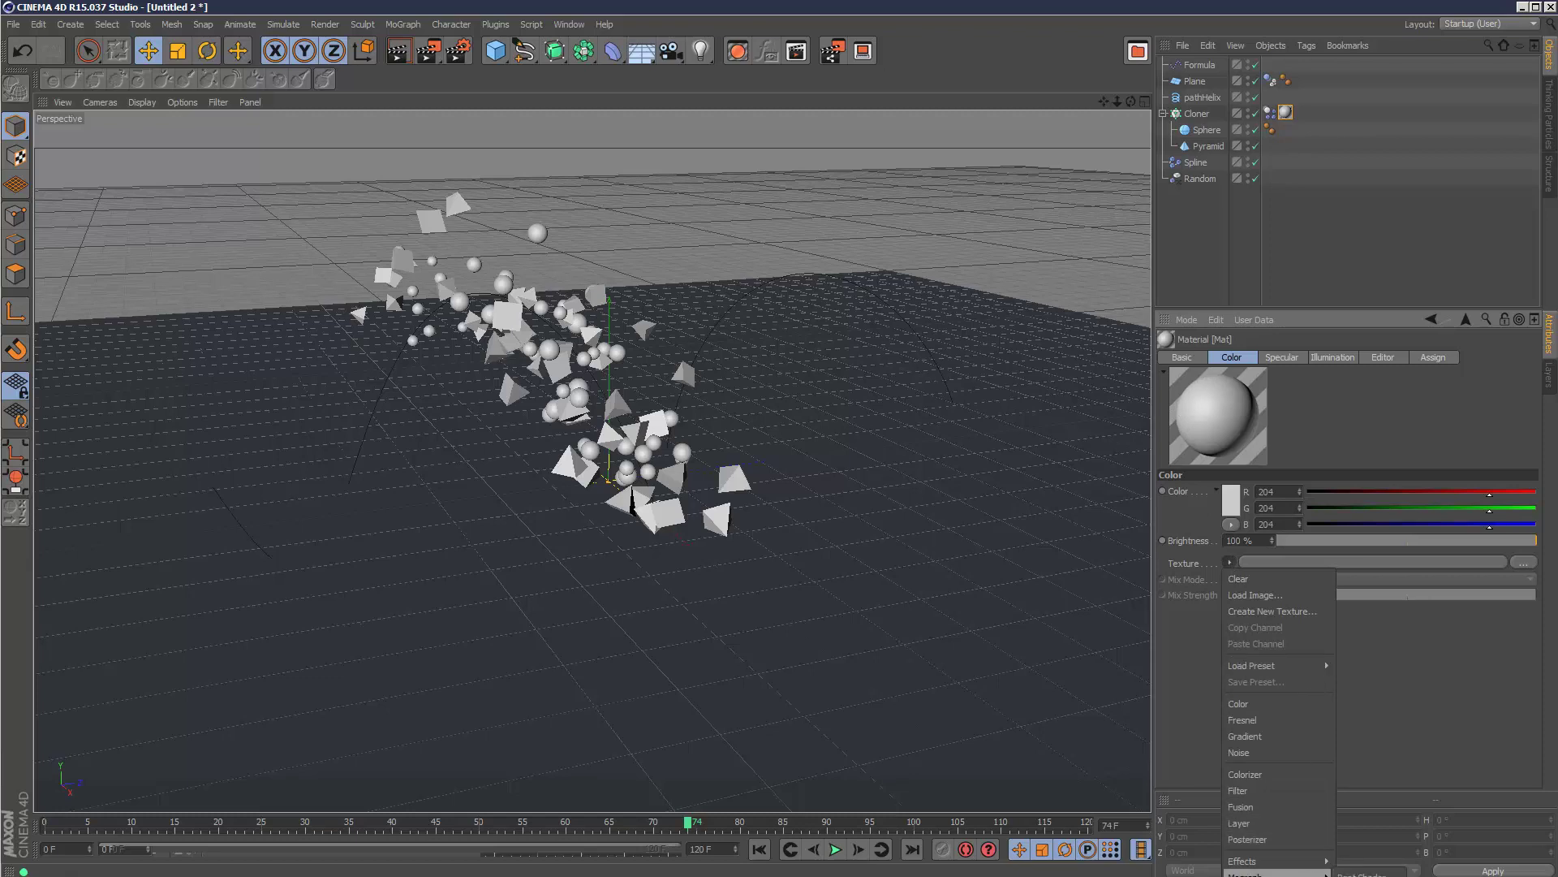
left_click(1372, 844)
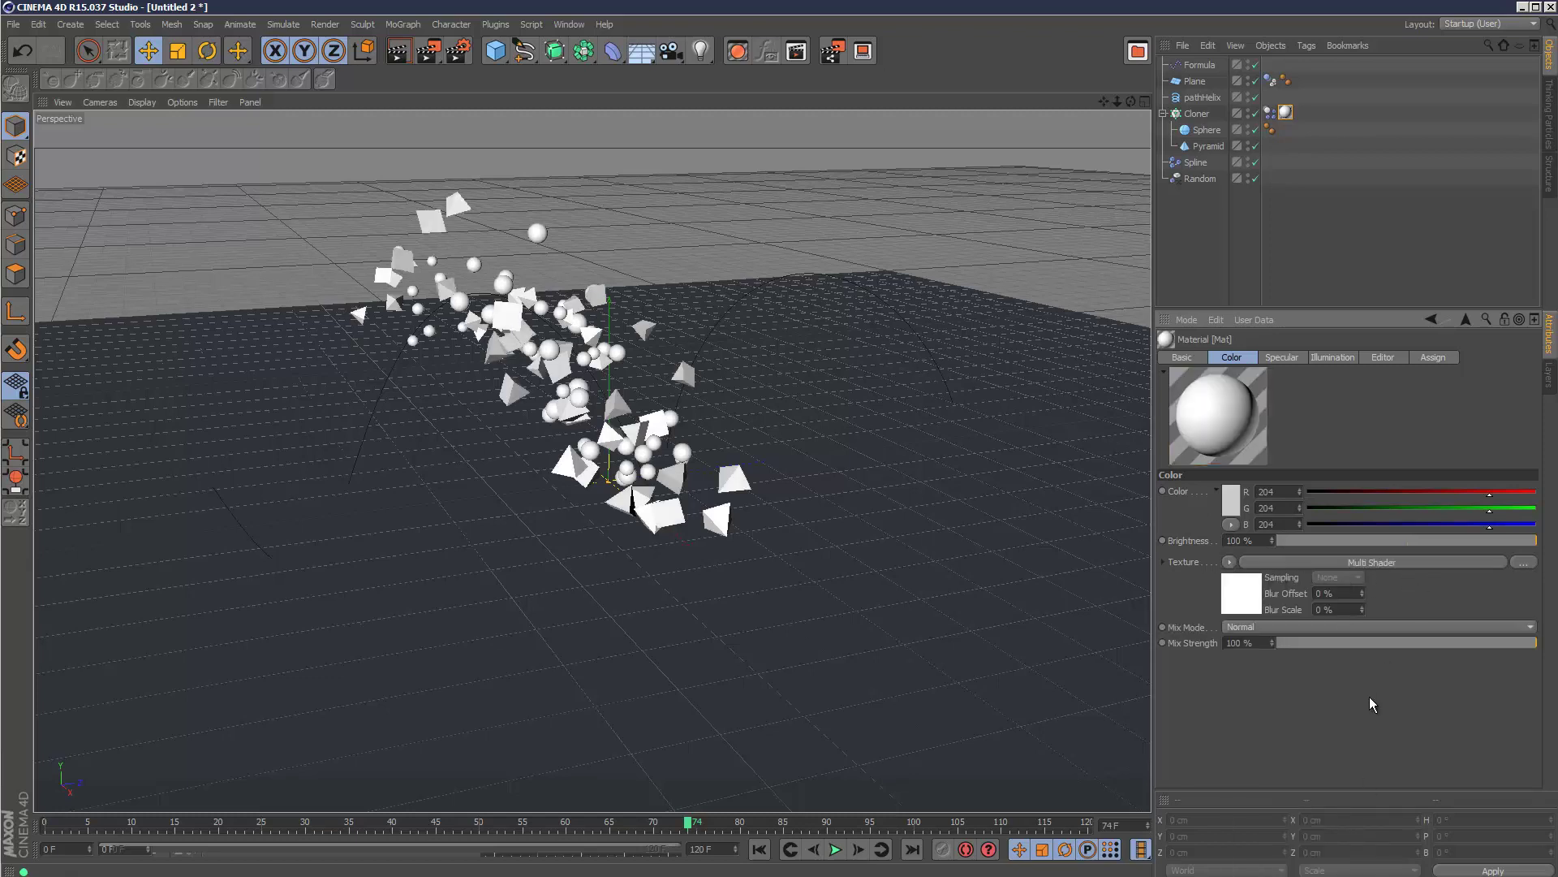
left_click(1418, 560)
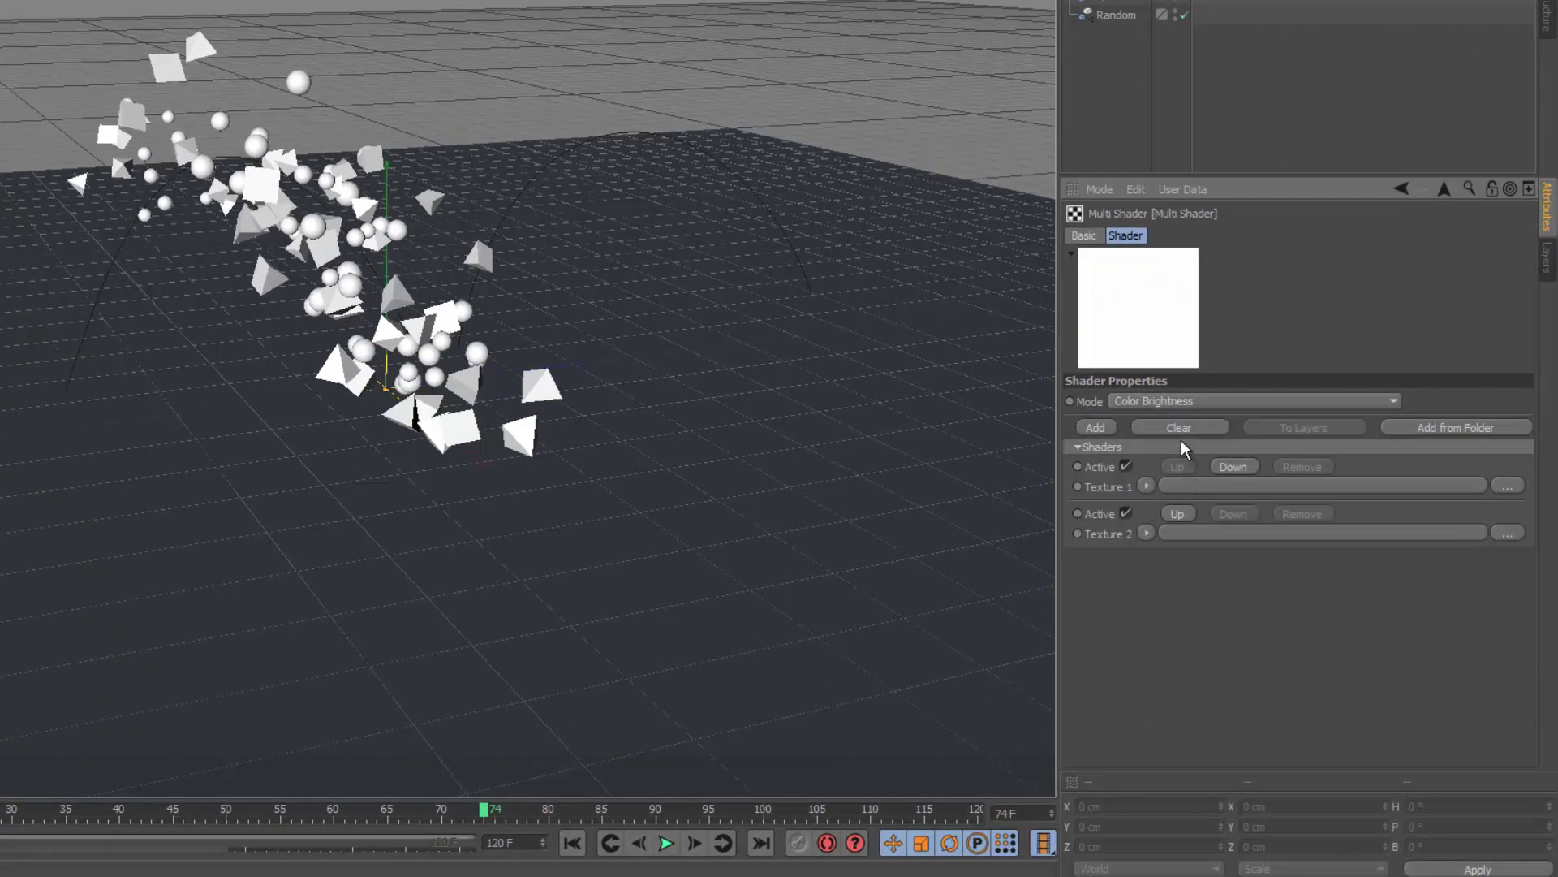
Put a purple Color shader in the Multi Shader's Texture 1 slot.
left_click(1151, 486)
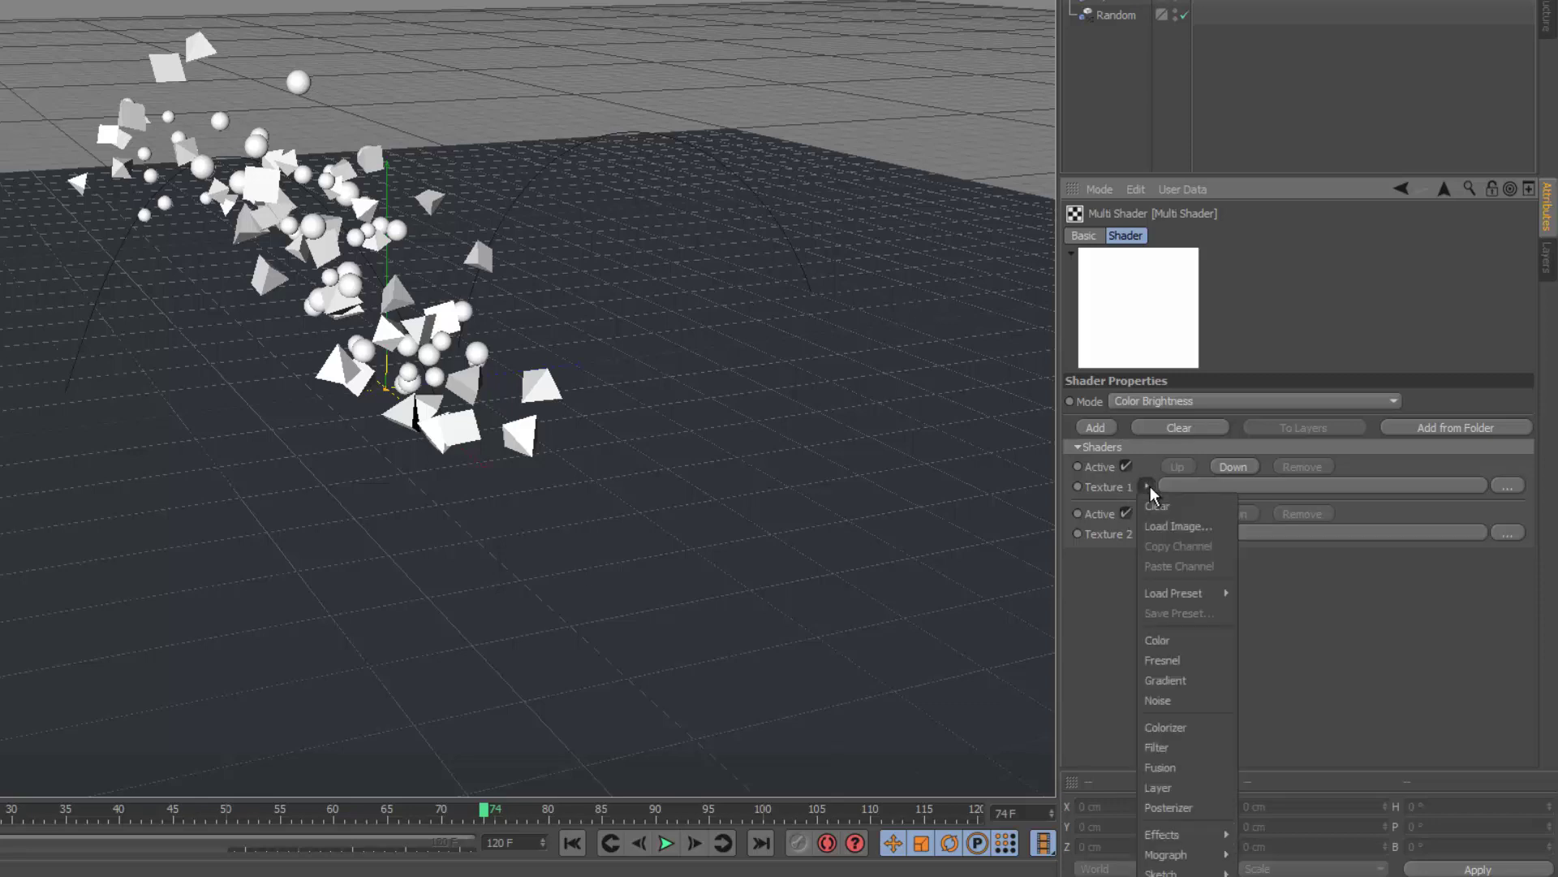
left_click(1195, 640)
left_click(1250, 487)
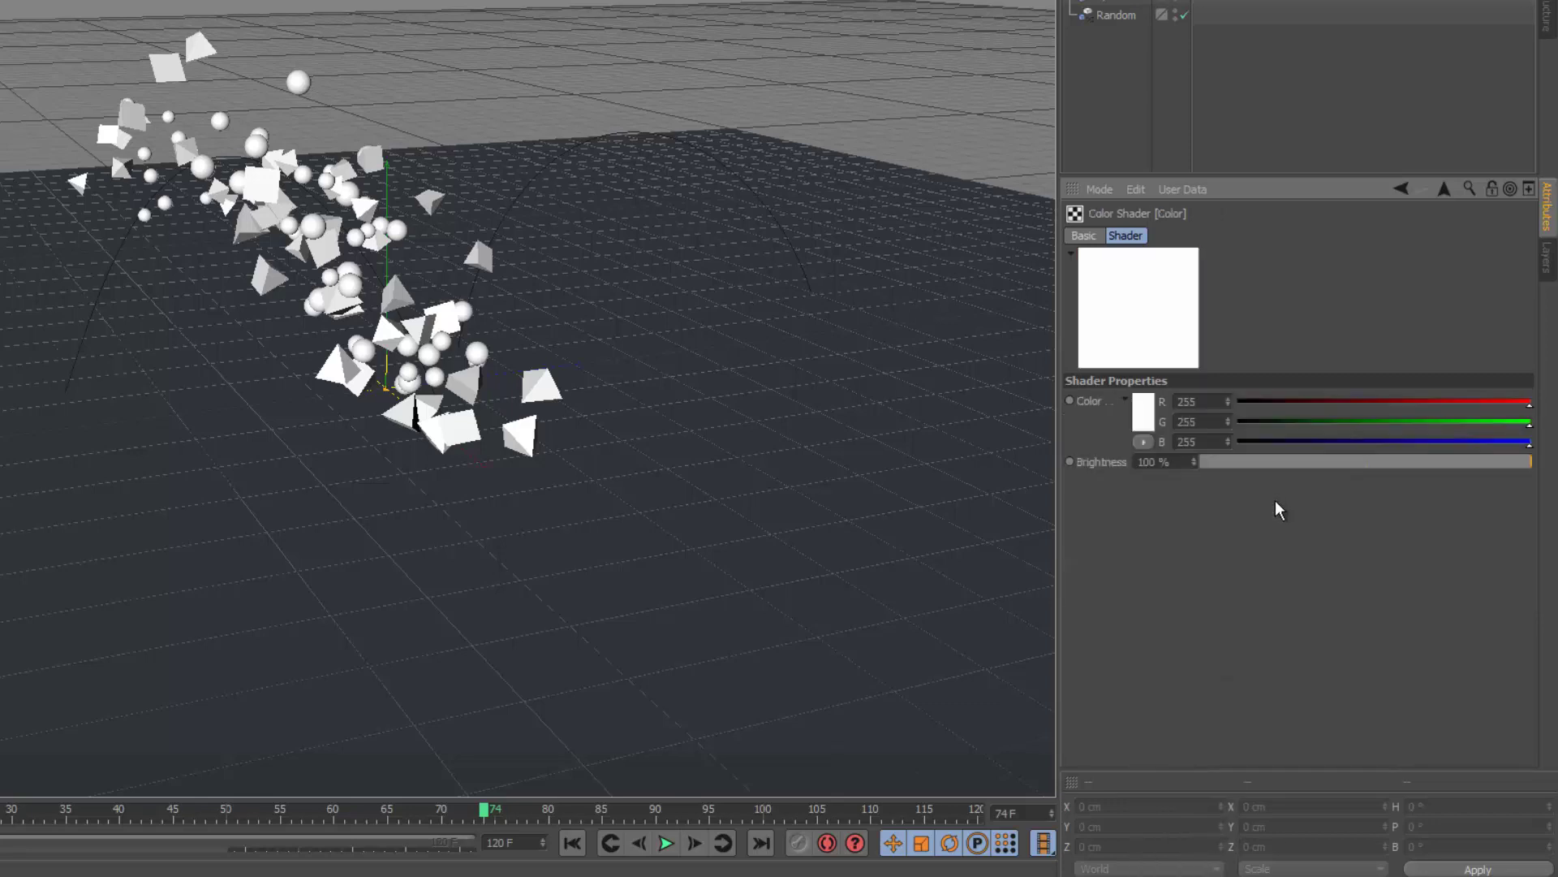
left_click(1145, 414)
left_click(1255, 333)
left_click(1156, 368)
left_click(1116, 504)
left_click(1443, 194)
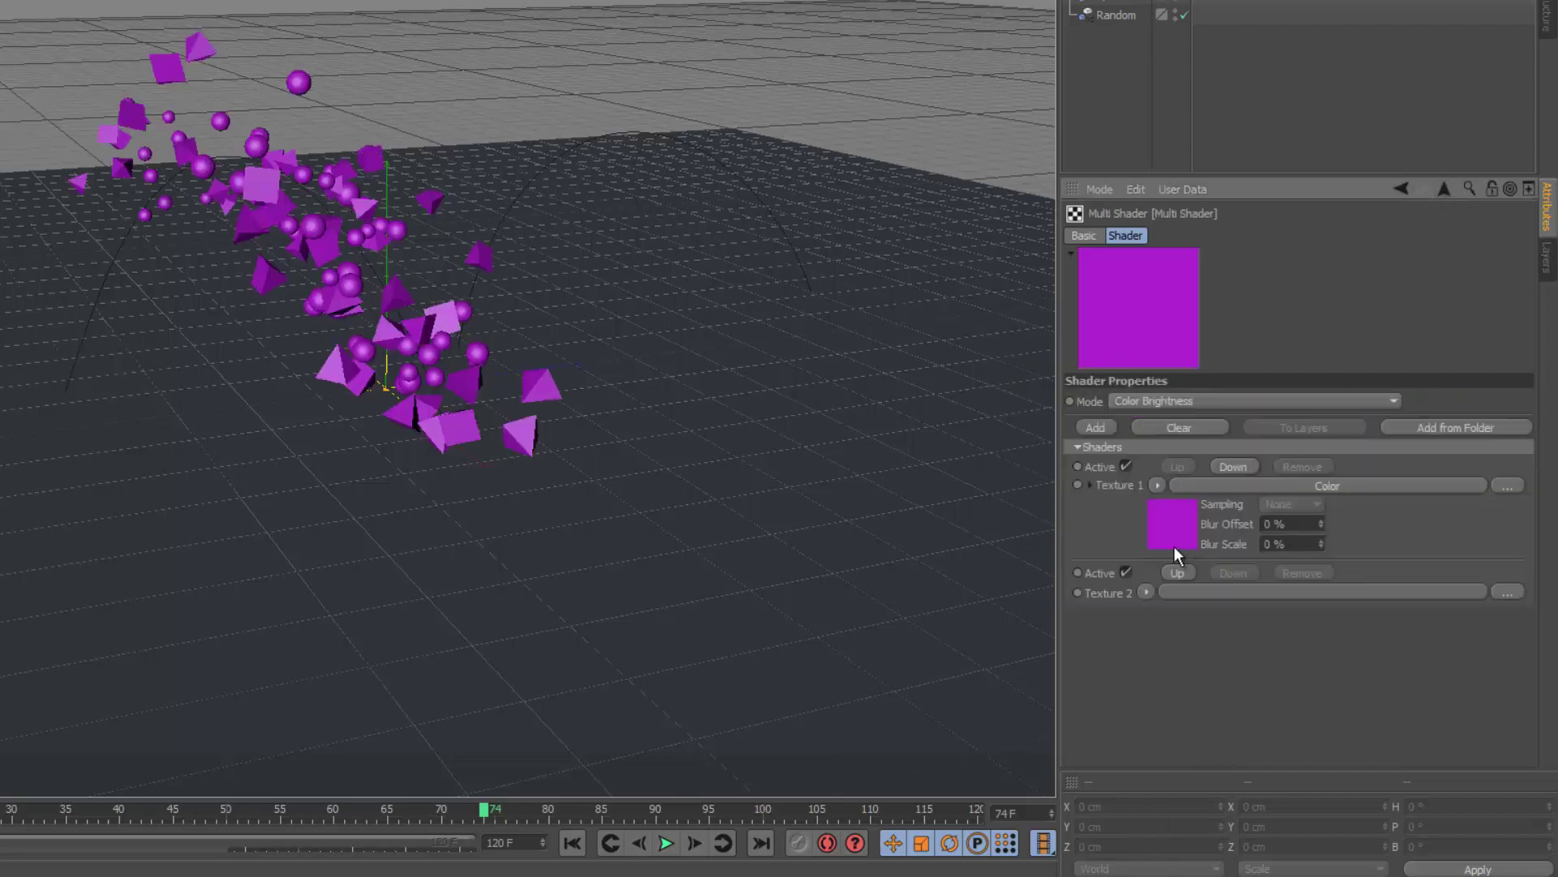
Put a pale yellow Color shader in the Texture 2 slot.
left_click(1146, 593)
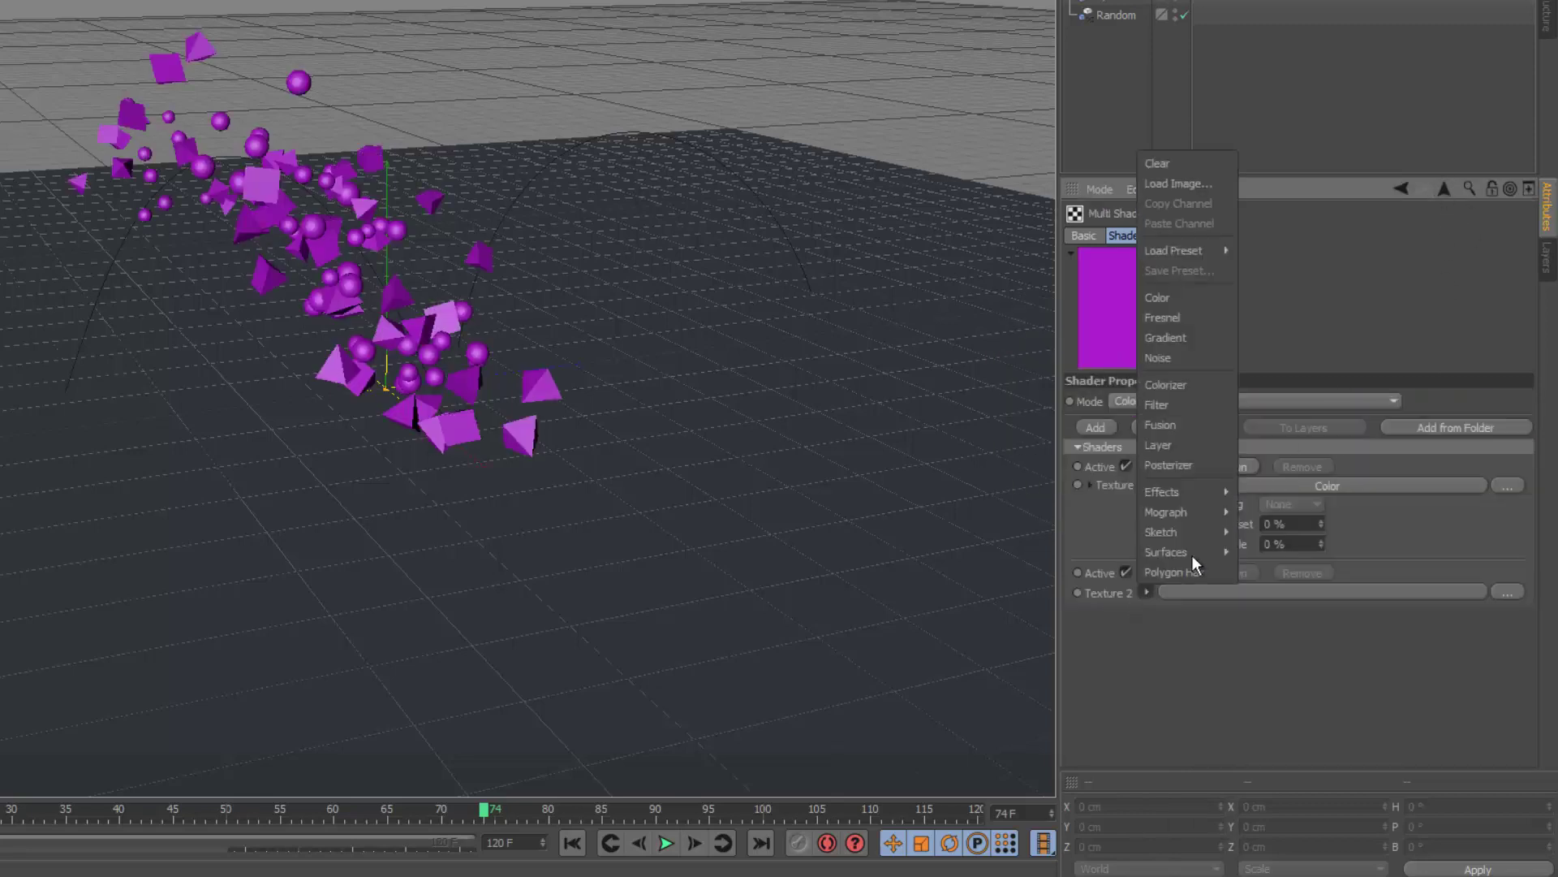
left_click(1195, 310)
left_click(1249, 592)
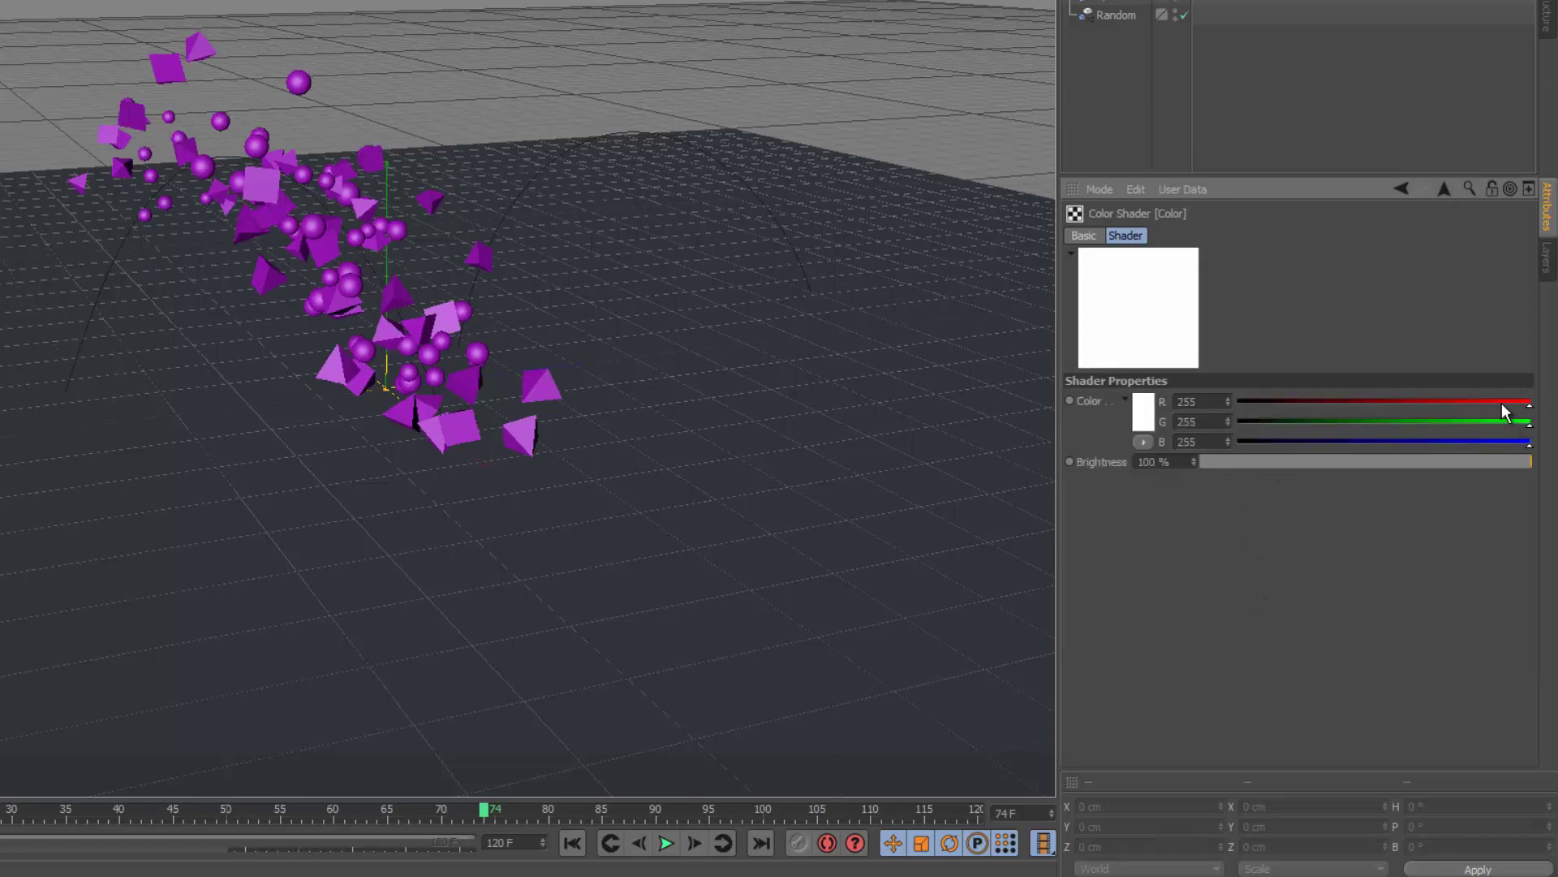
left_click(1144, 412)
left_click_drag(1235, 334, 1137, 334)
left_click(1132, 506)
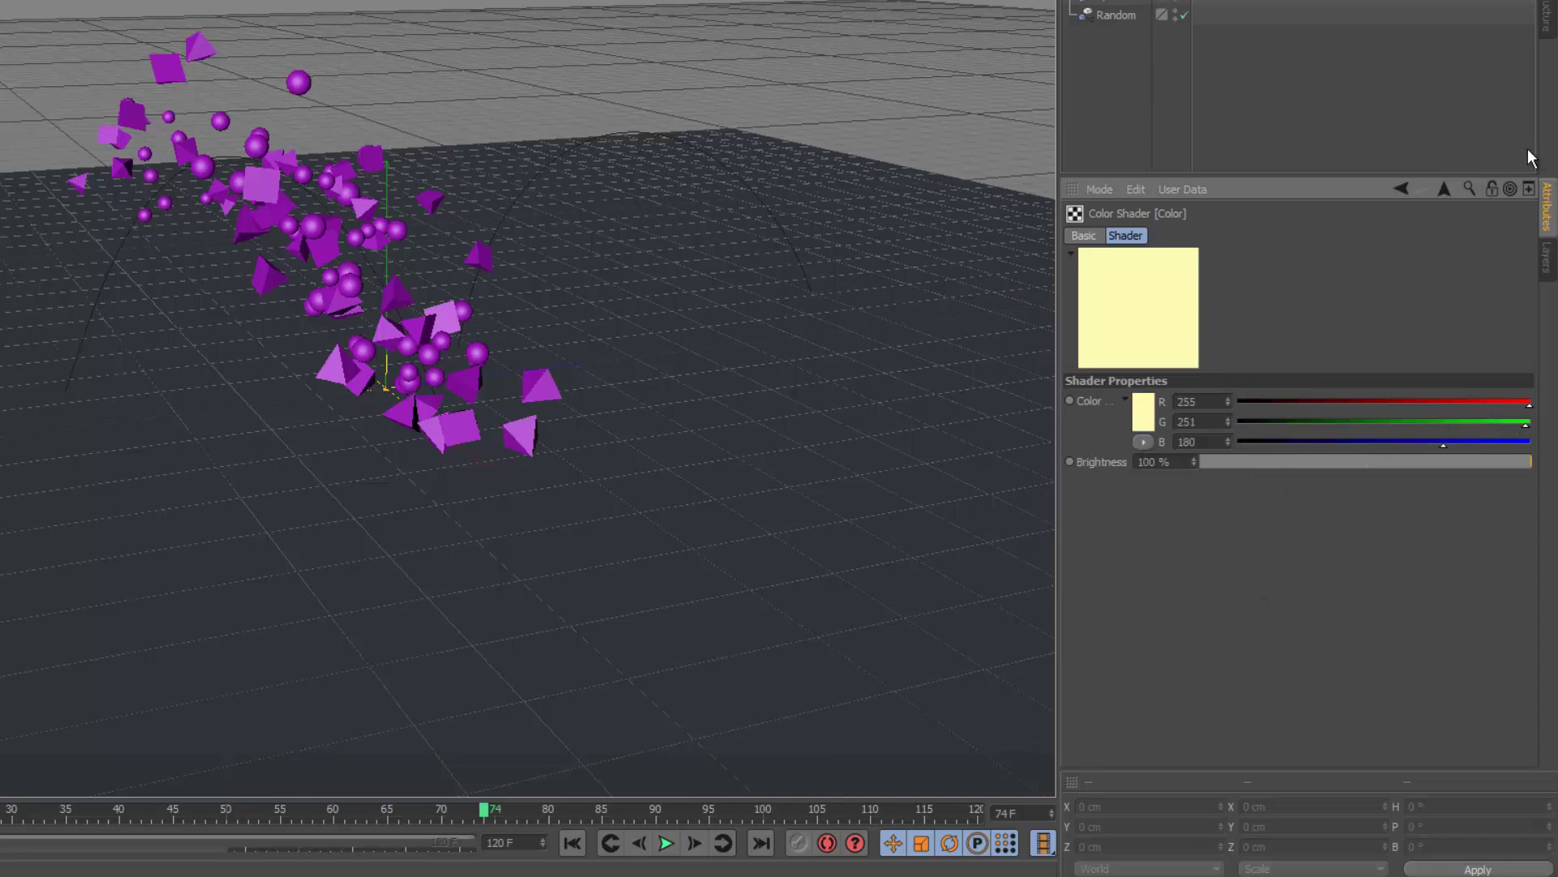
left_click(1444, 189)
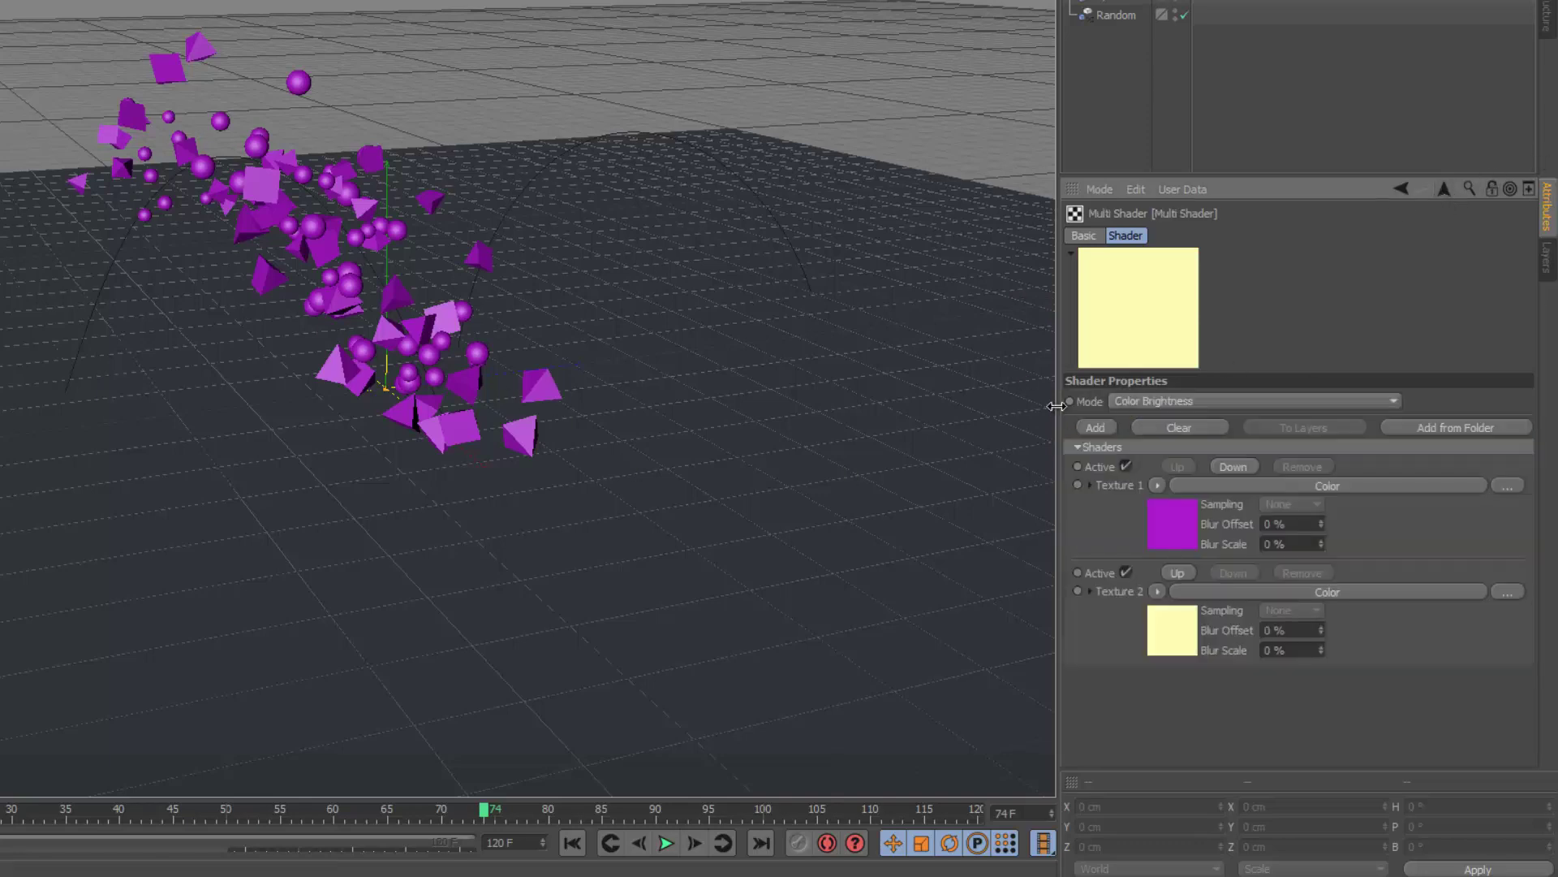
Set the Multi Shader mode to Index Ratio and put a Gradient in Texture 3.
left_click(1144, 400)
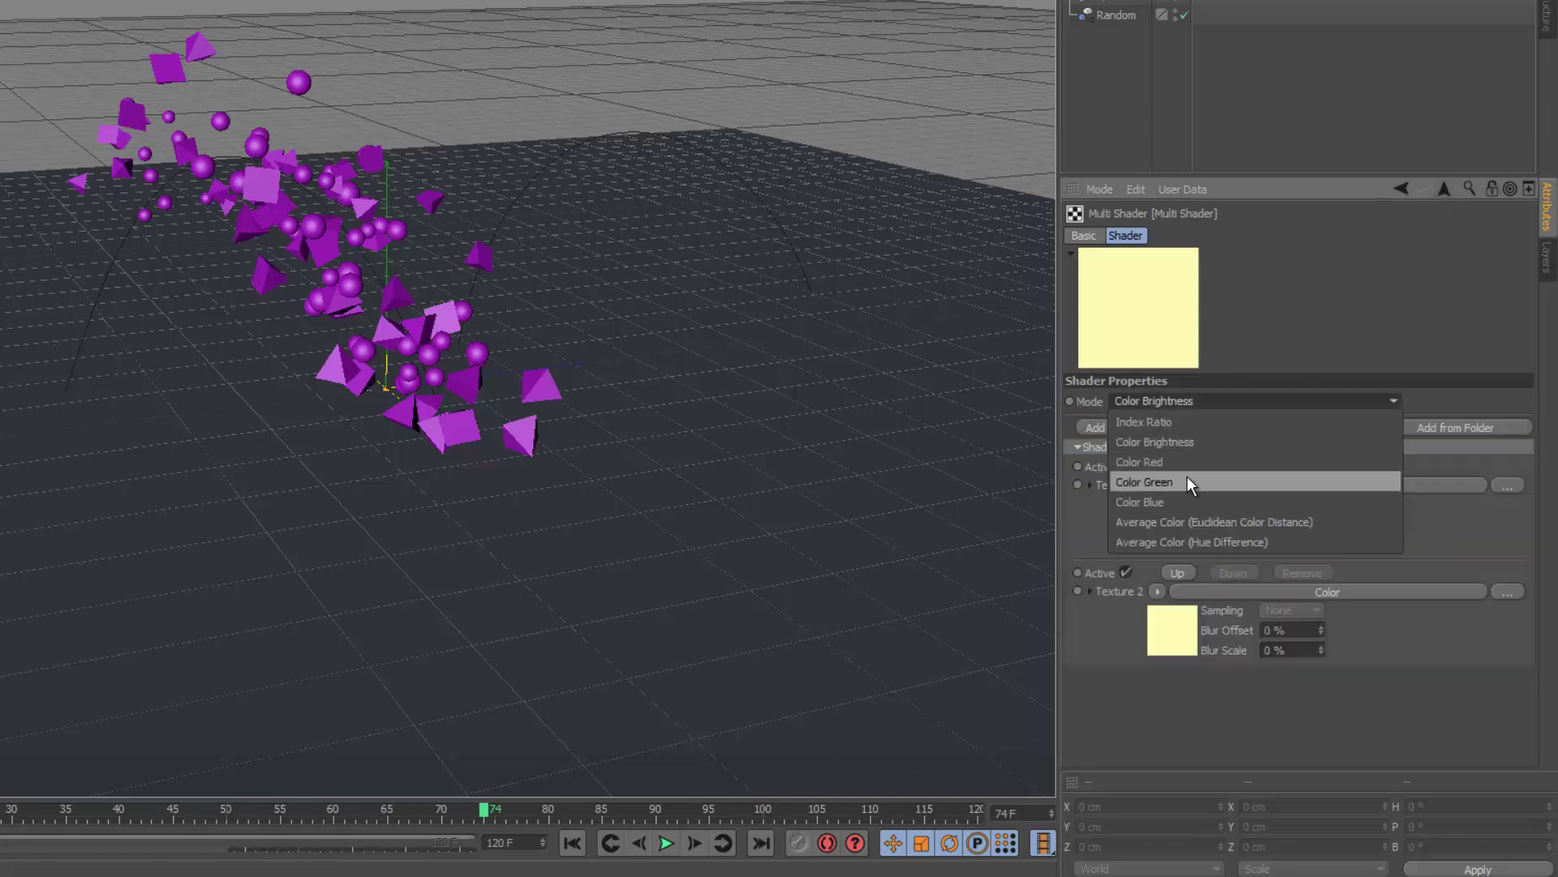
left_click(1188, 419)
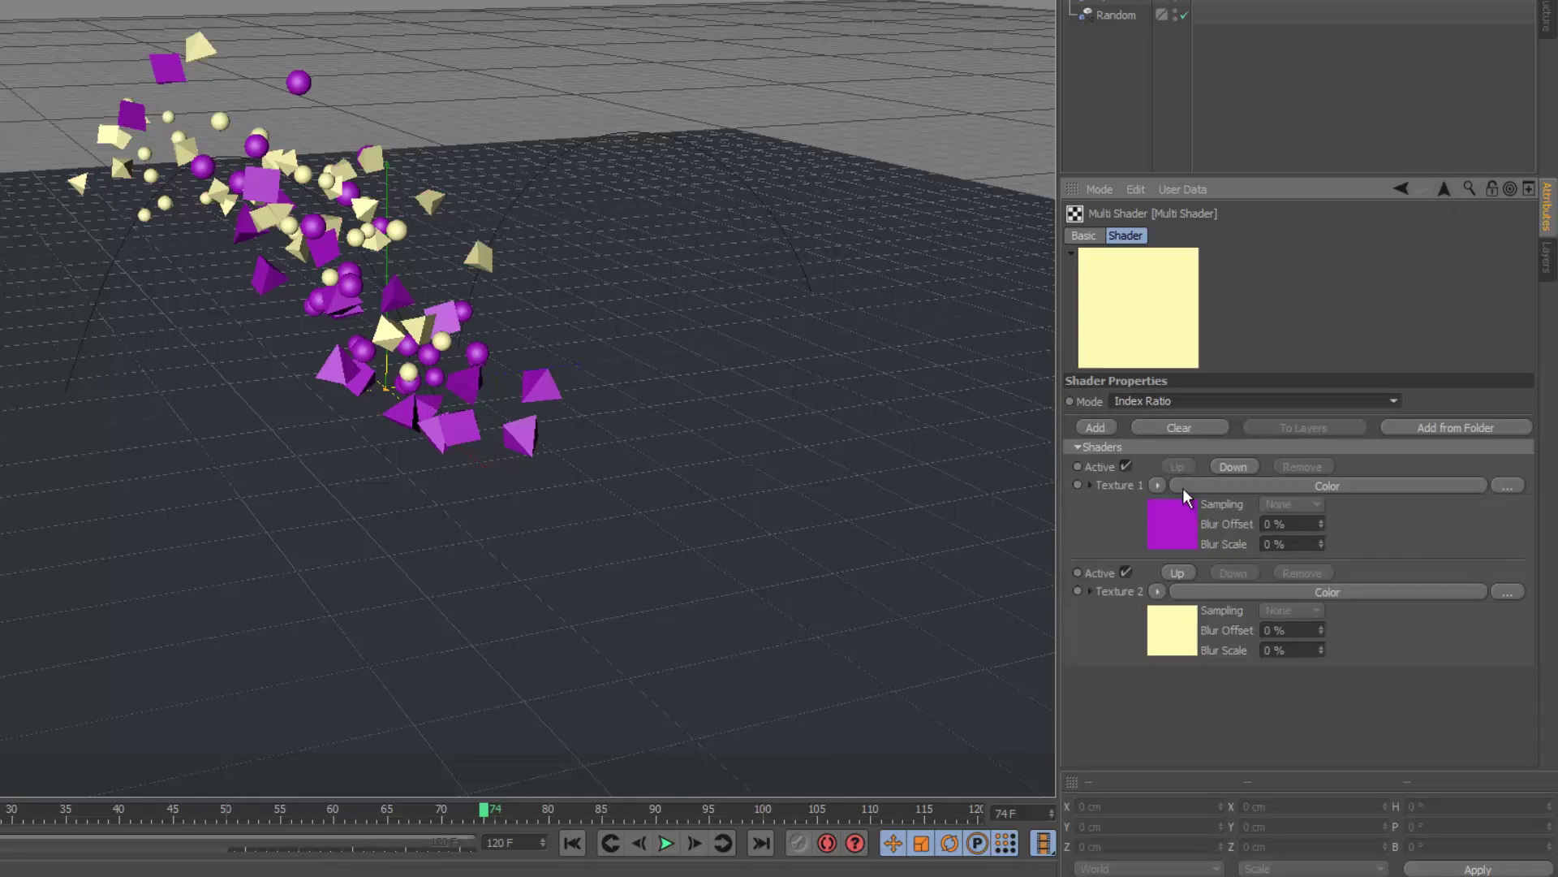
left_click(1098, 431)
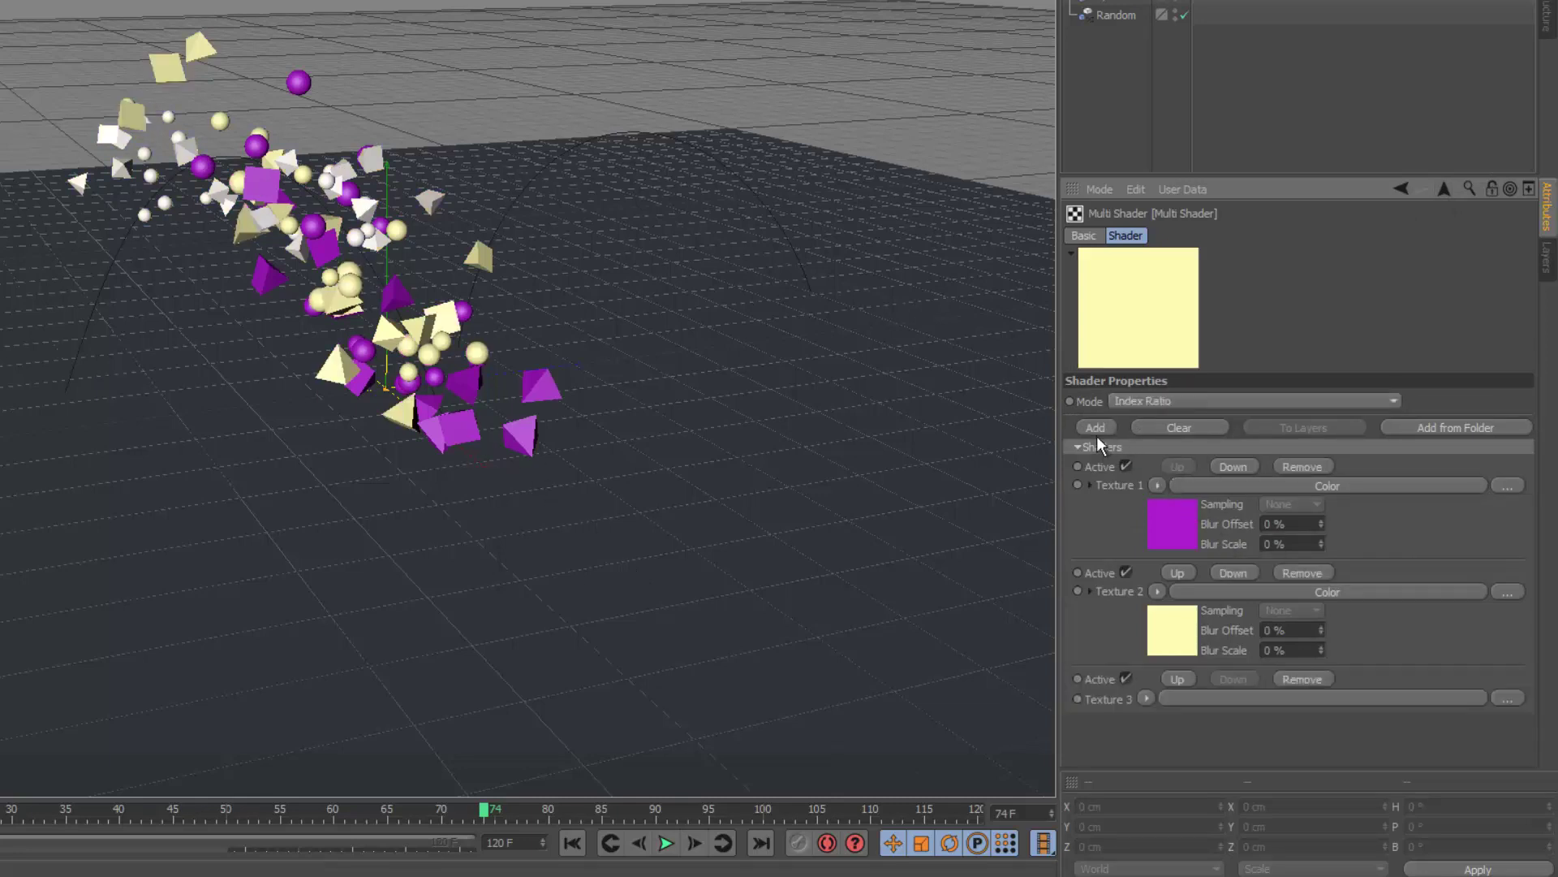
left_click(1146, 699)
left_click(1204, 437)
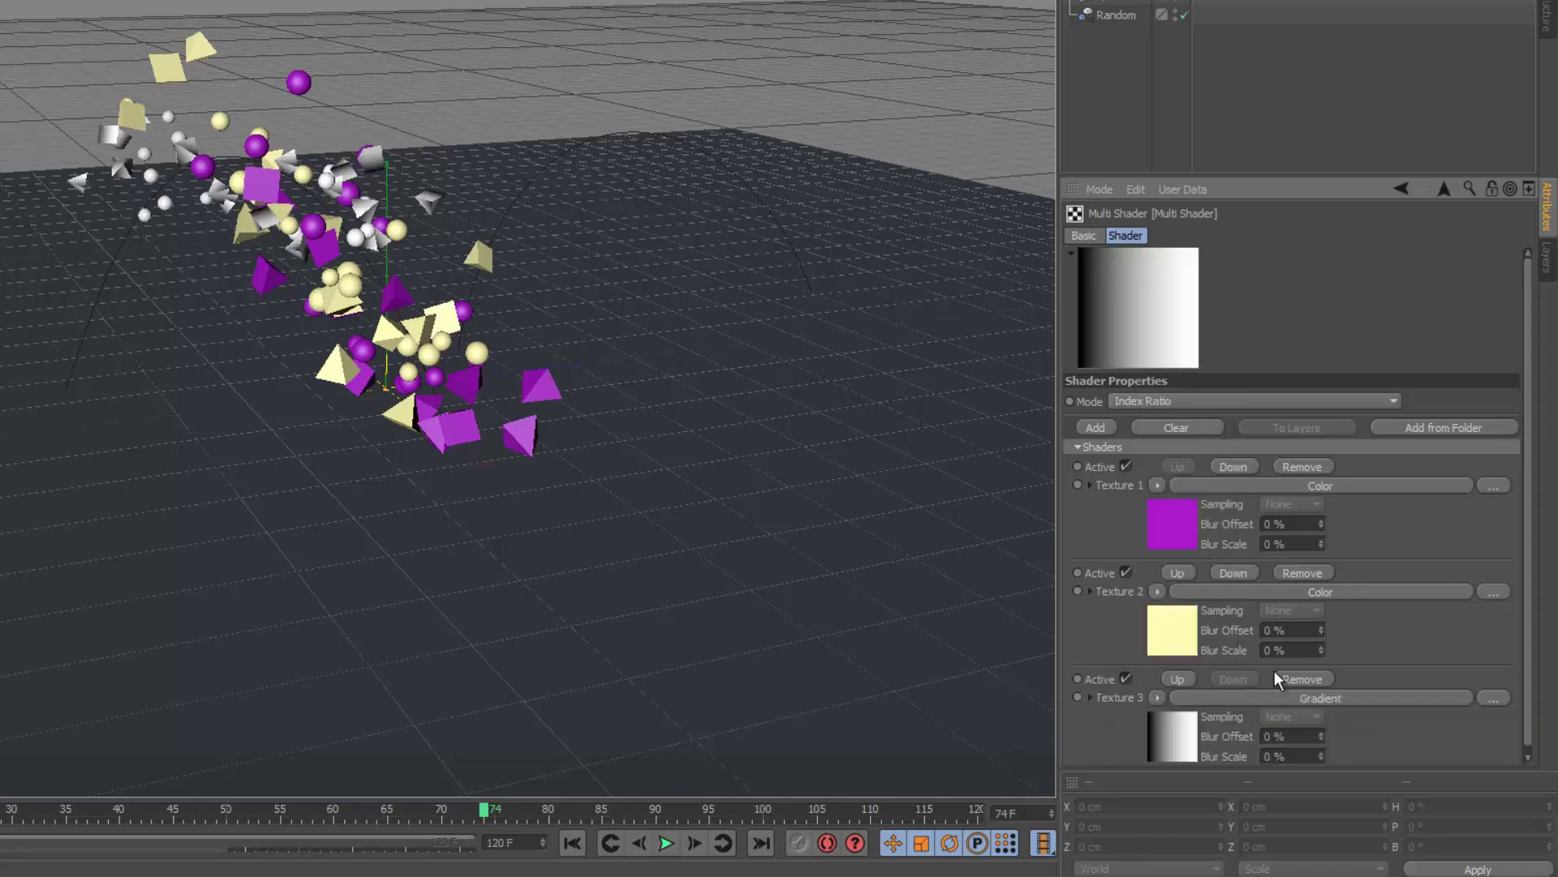
Change the gradient type to 2D - Diagonal.
left_click(1352, 699)
left_click(1156, 431)
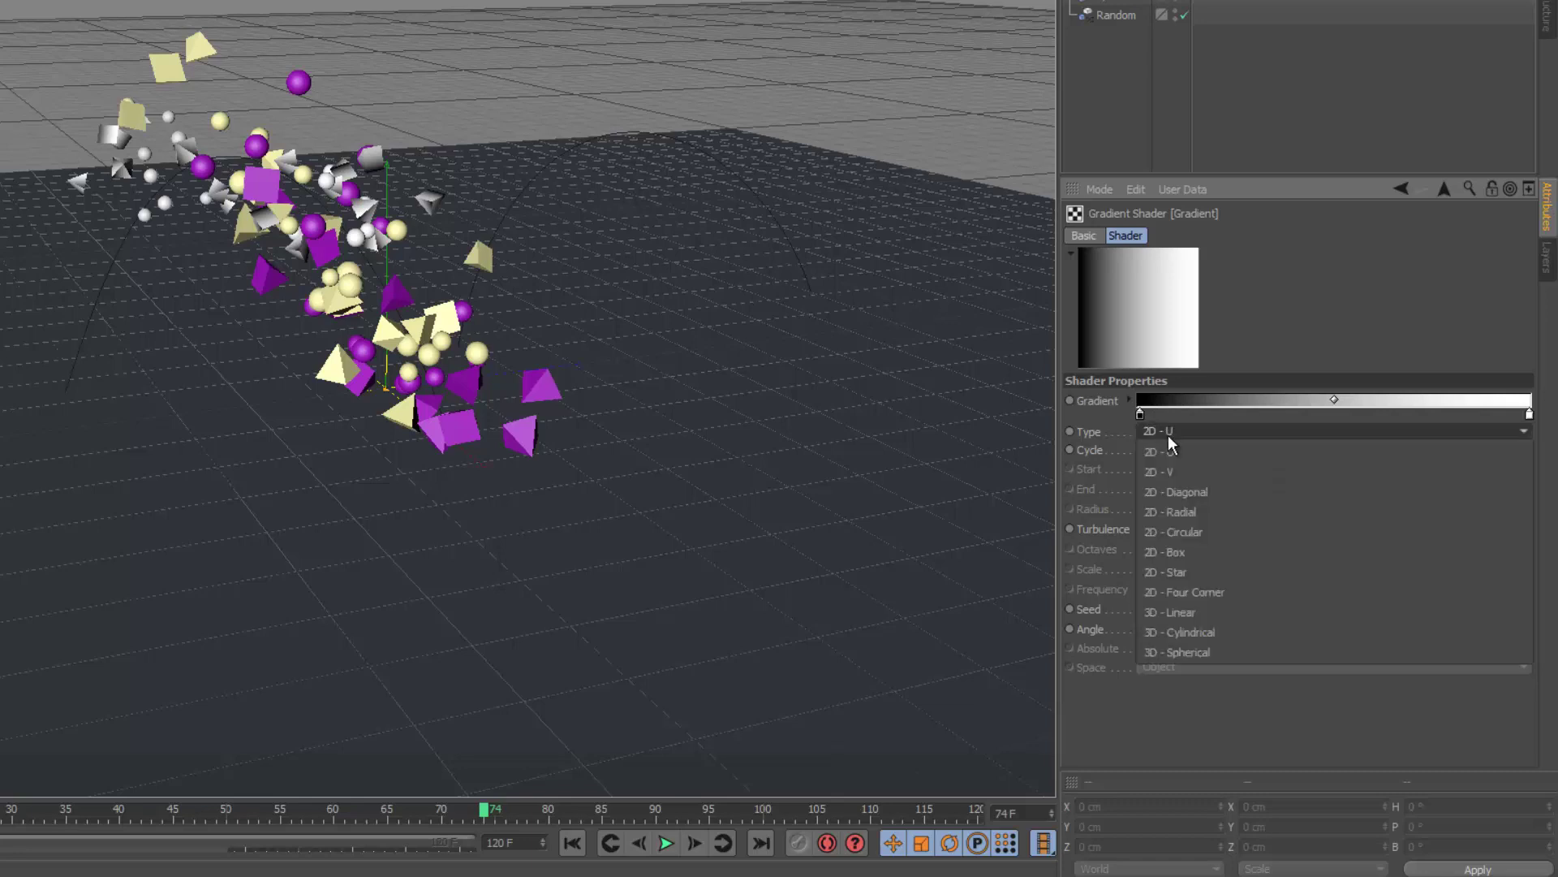
left_click(1216, 528)
left_click(1169, 432)
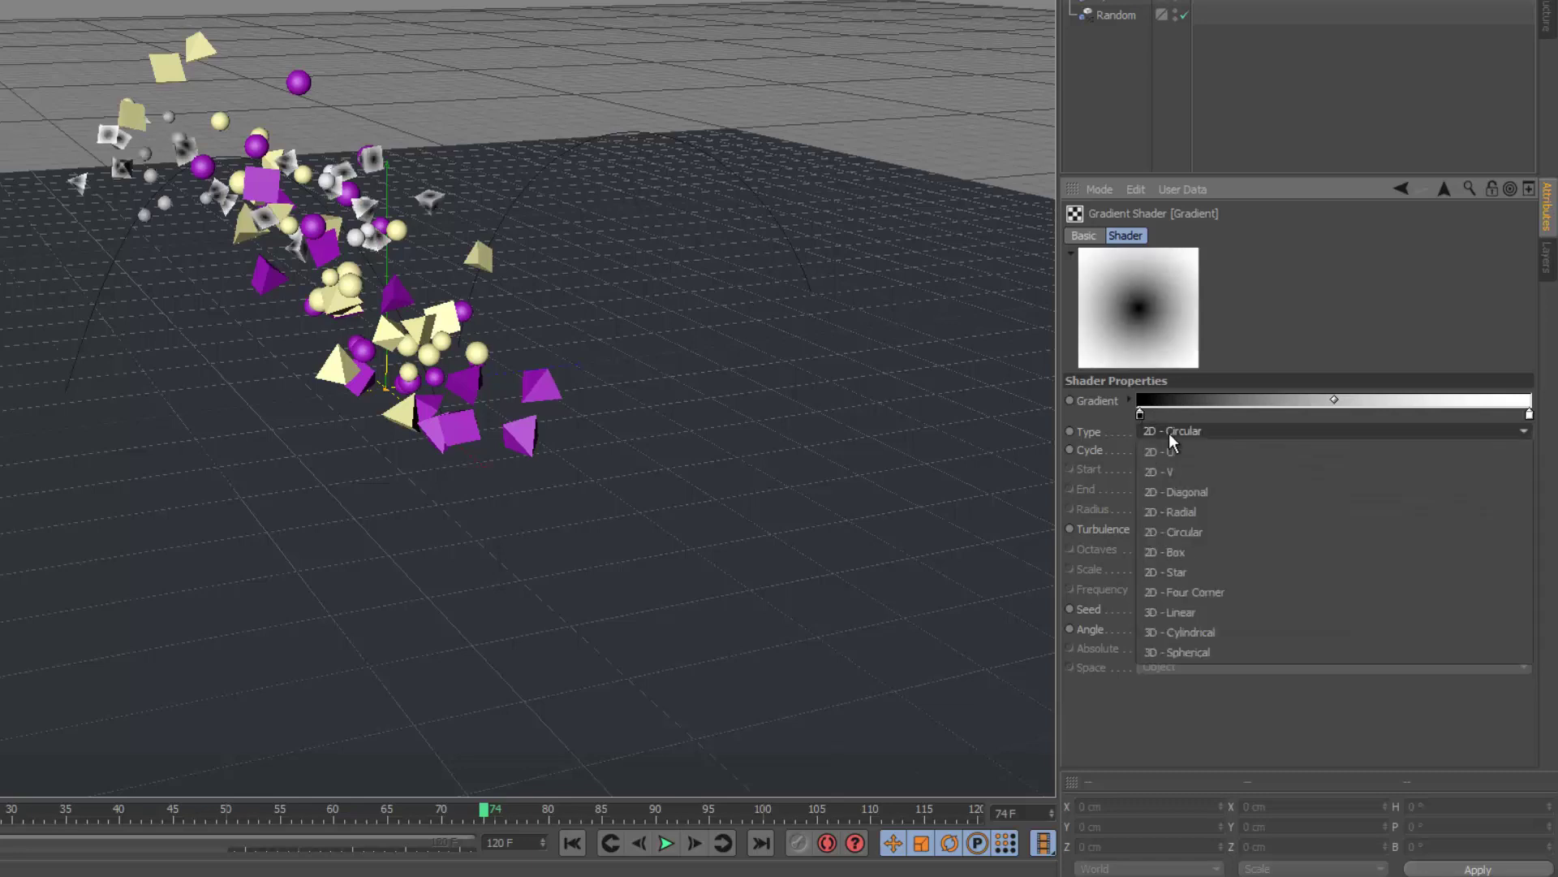
left_click(1213, 485)
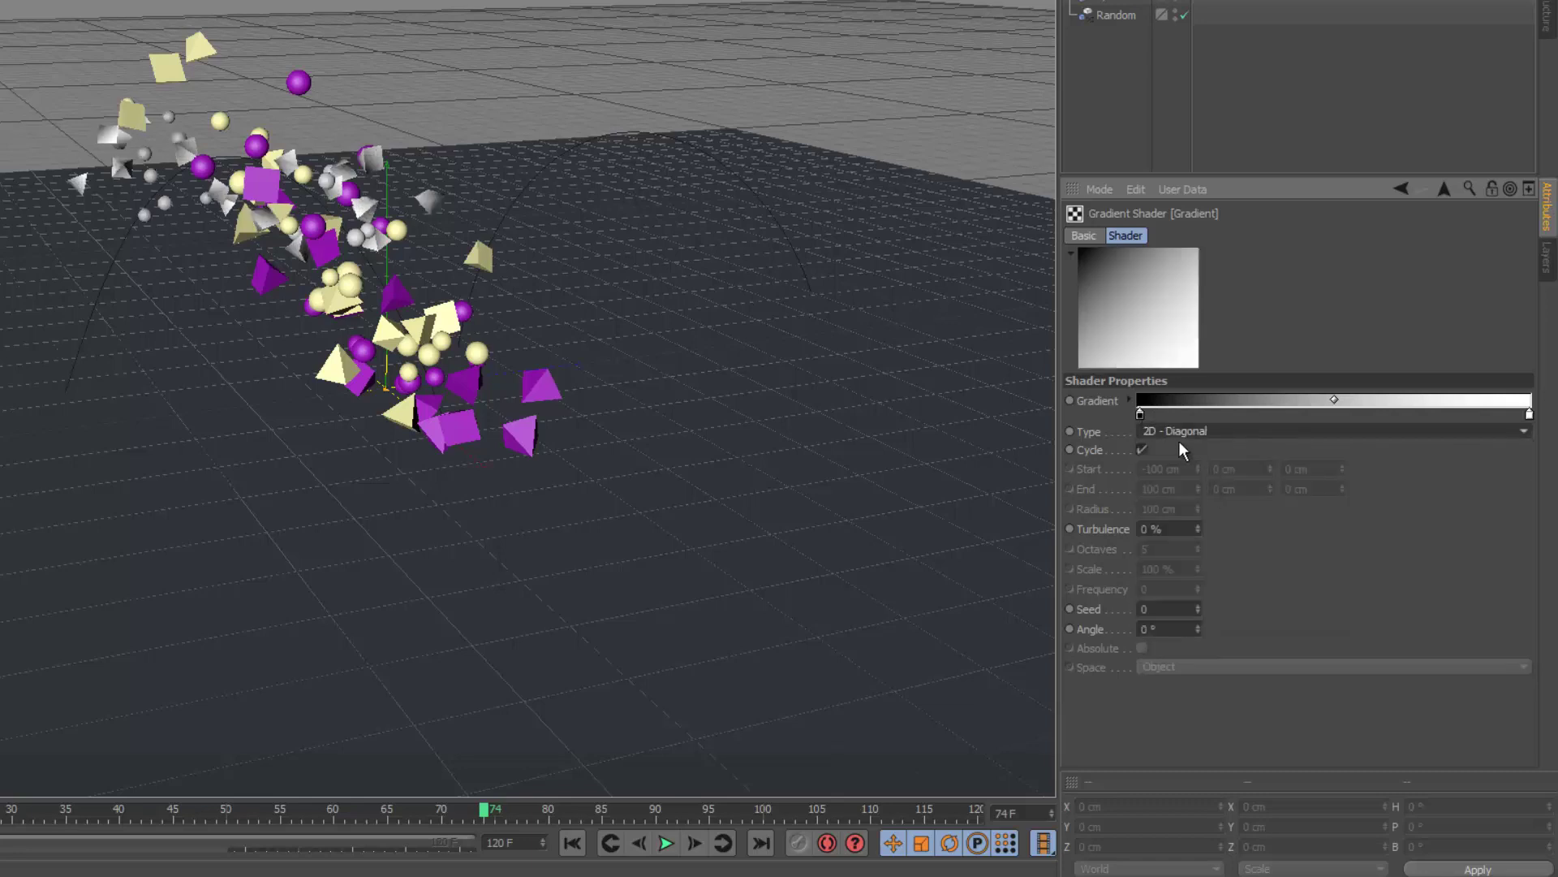
Color the gradient's left knot medium green and its right knot dark blue.
double_click(1143, 420)
left_click(1165, 344)
left_click(1137, 513)
double_click(1140, 414)
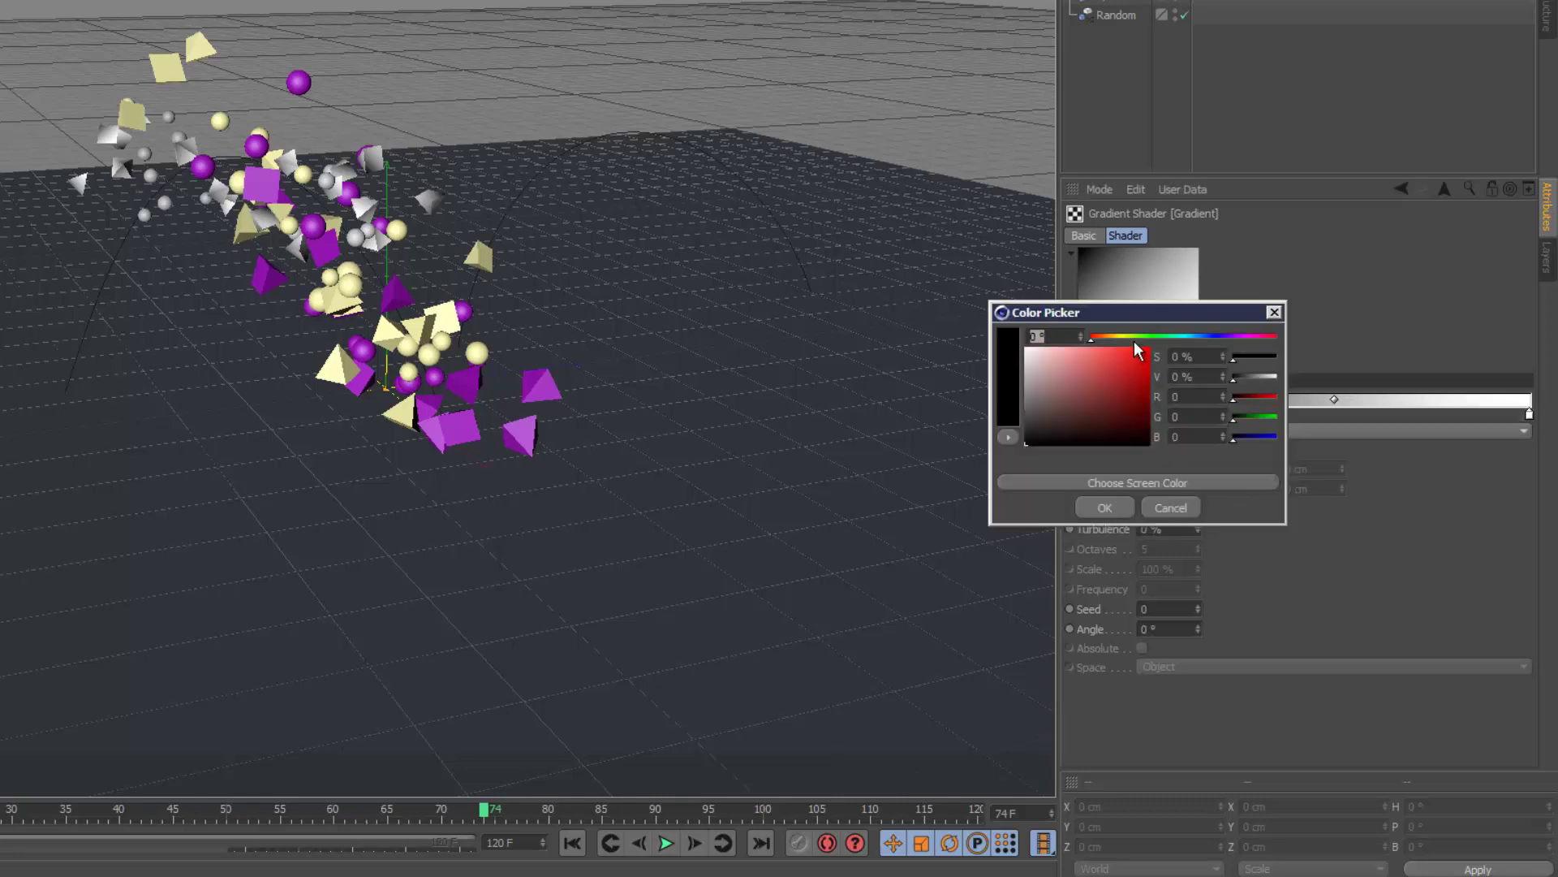
left_click(1146, 336)
left_click(1116, 379)
left_click(1118, 511)
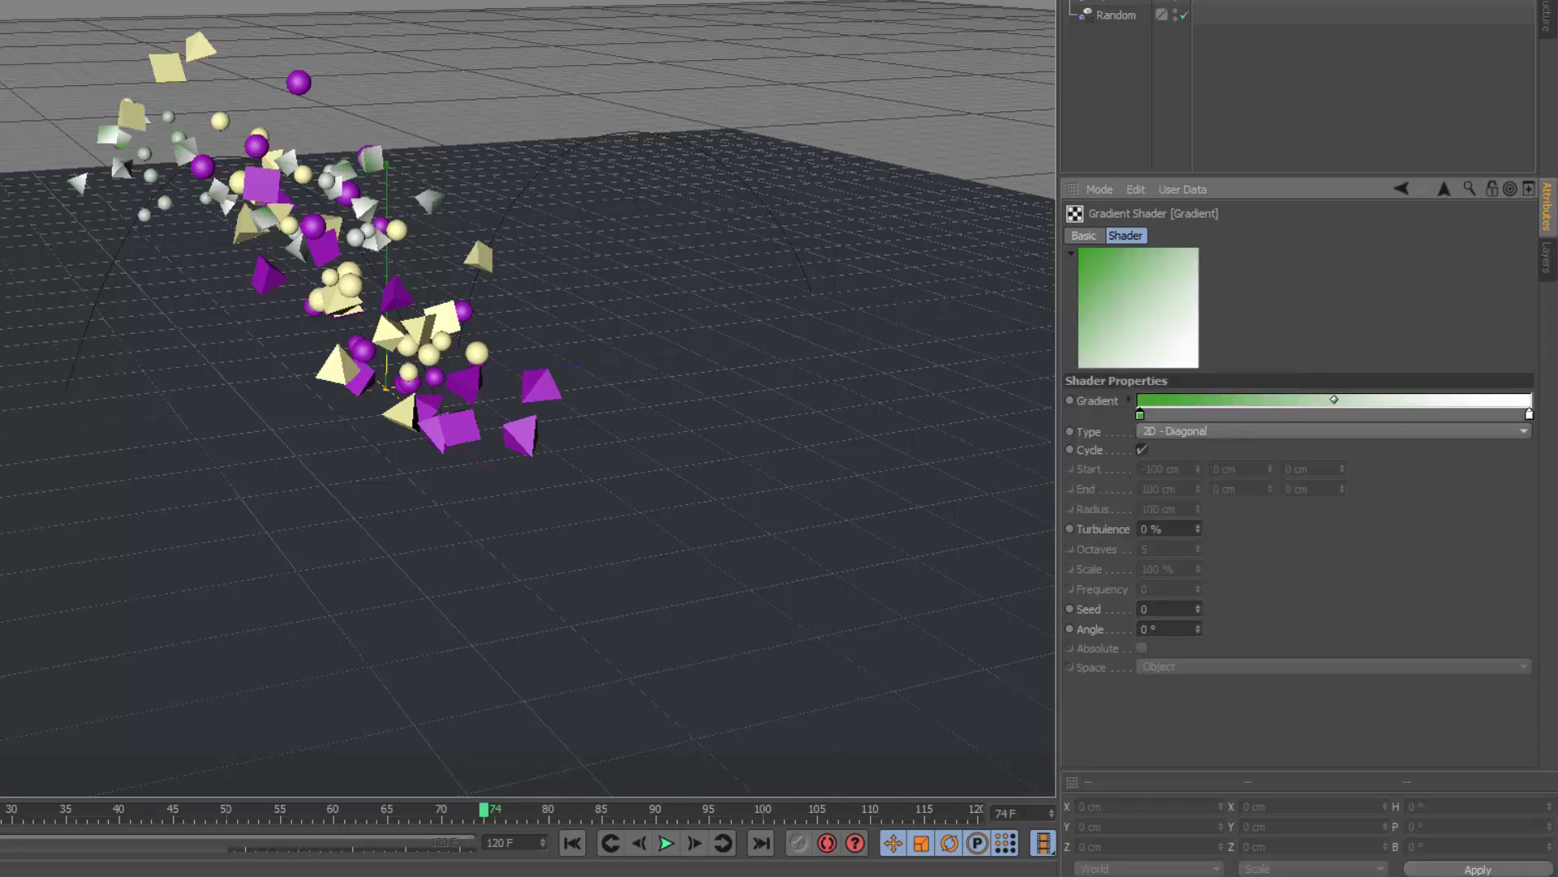
double_click(1530, 415)
left_click(1540, 337)
left_click(1488, 403)
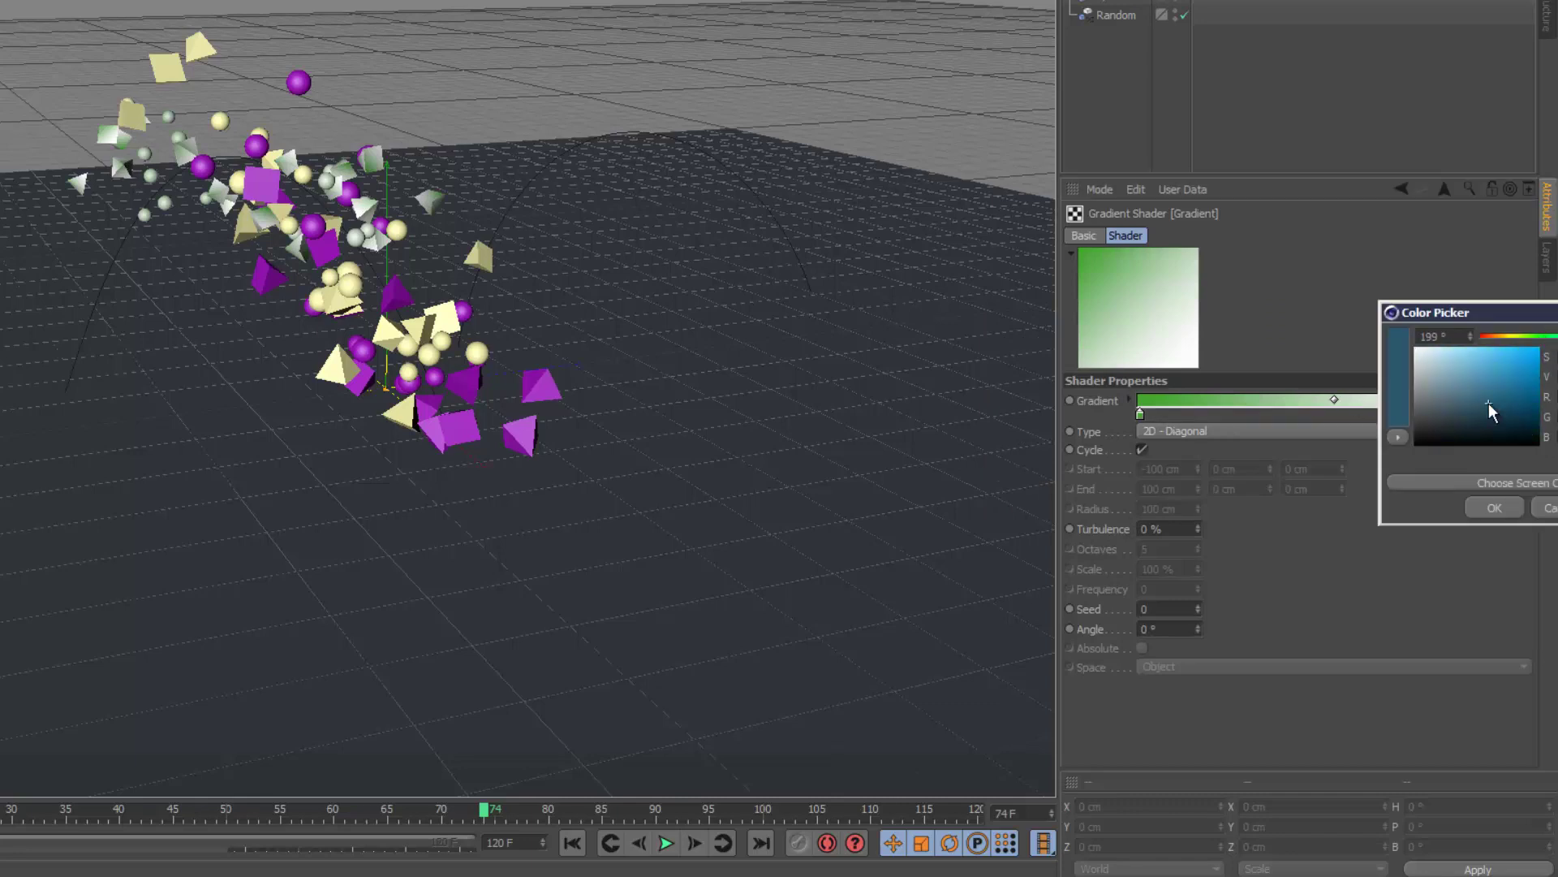
left_click(1492, 508)
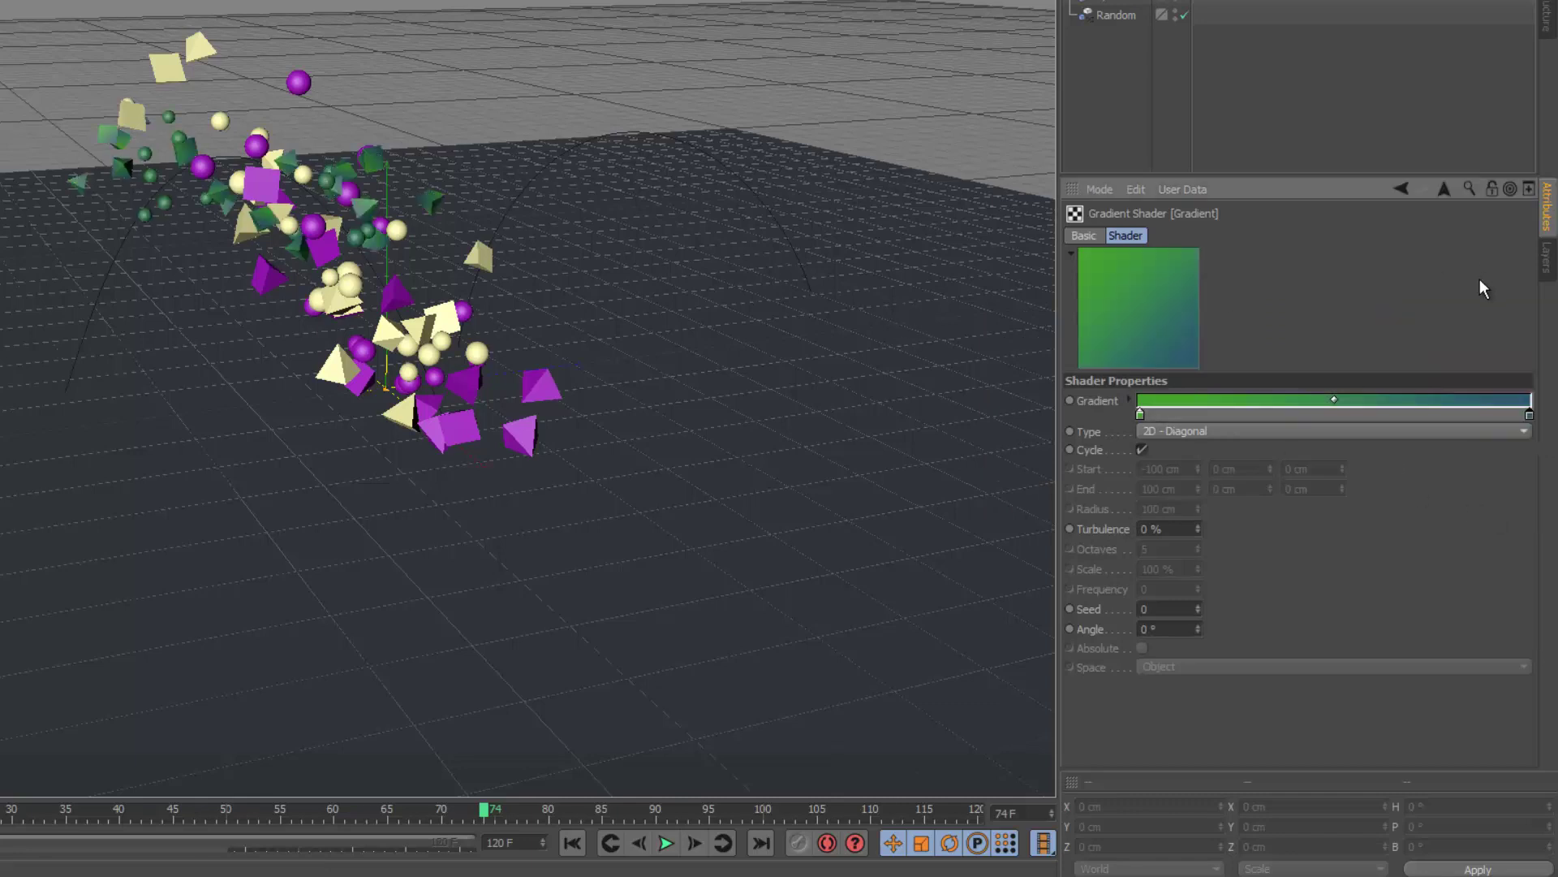
left_click(1444, 189)
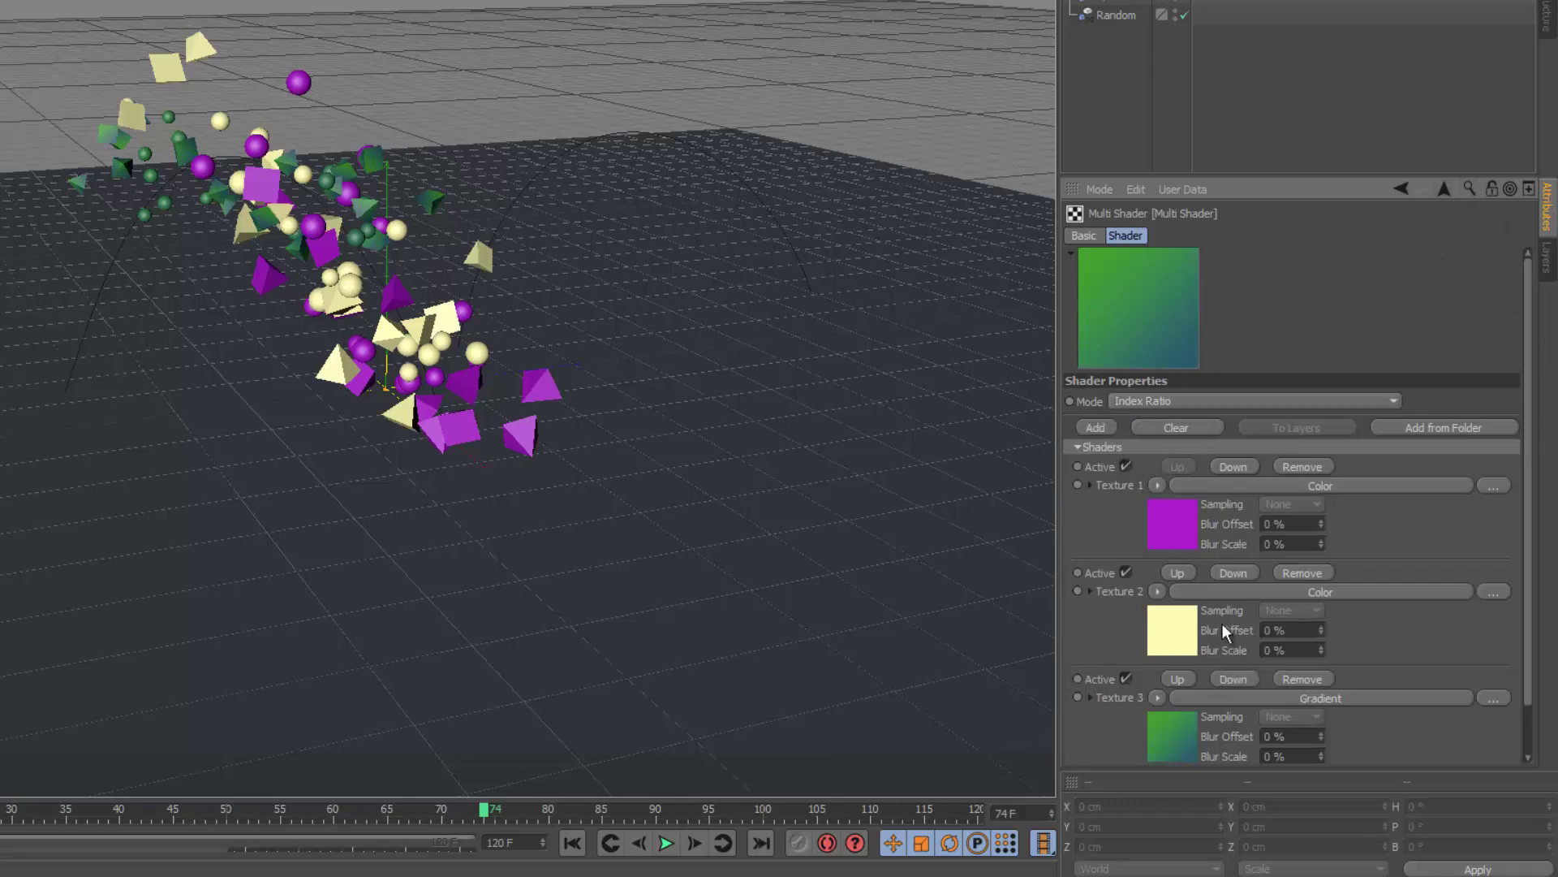
Add Texture 4 and load the Surfaces > Rust shader into it, replacing a Colorizer.
left_click(1108, 431)
scroll(1510, 714, "down", 2)
left_click(1146, 750)
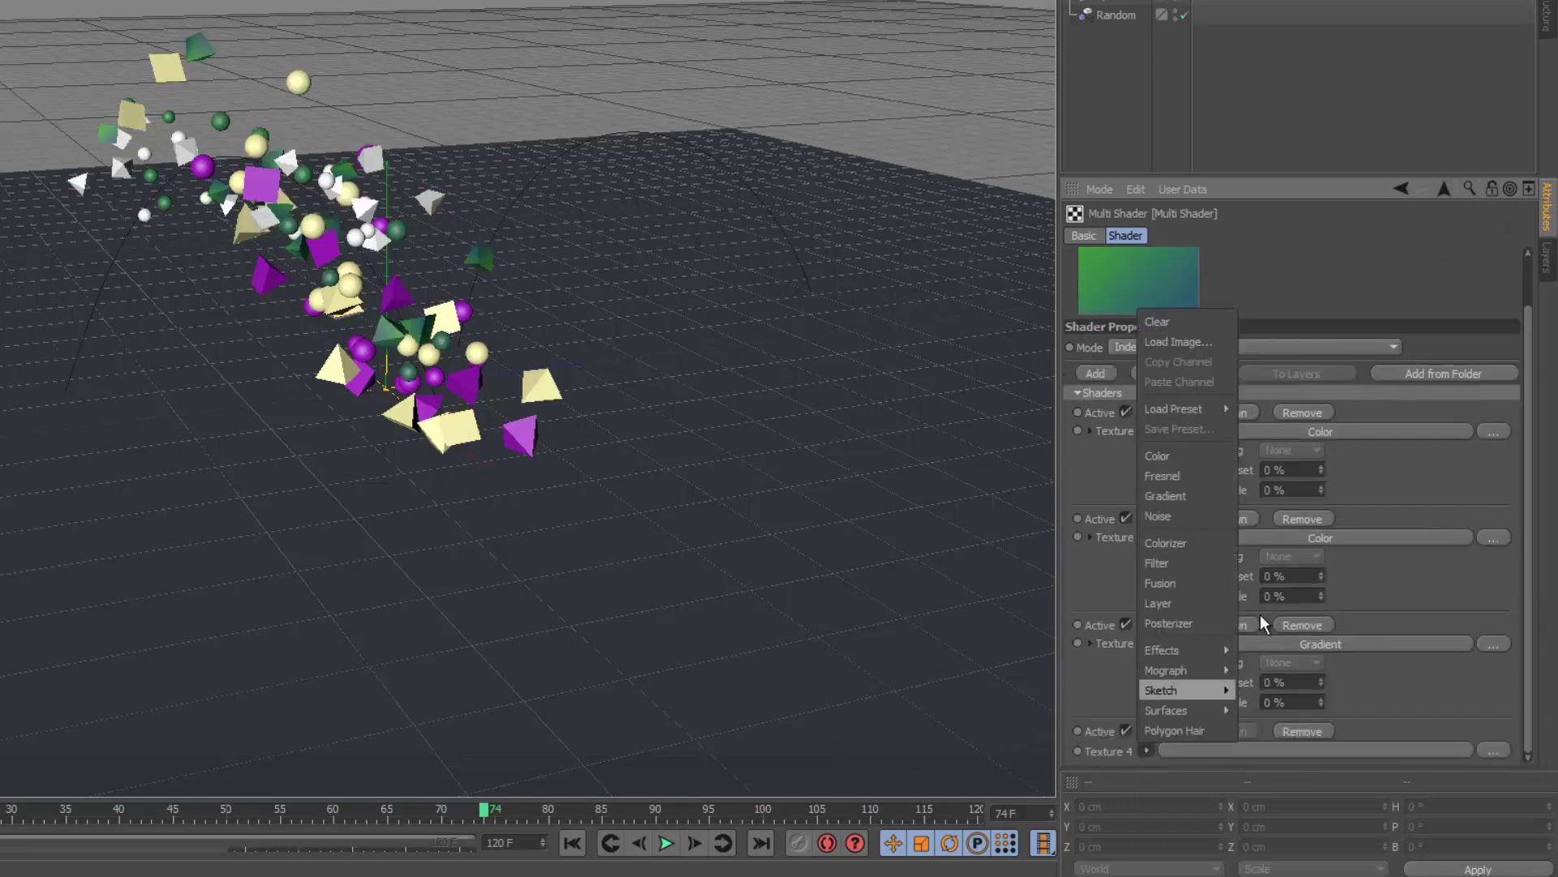
left_click(1197, 543)
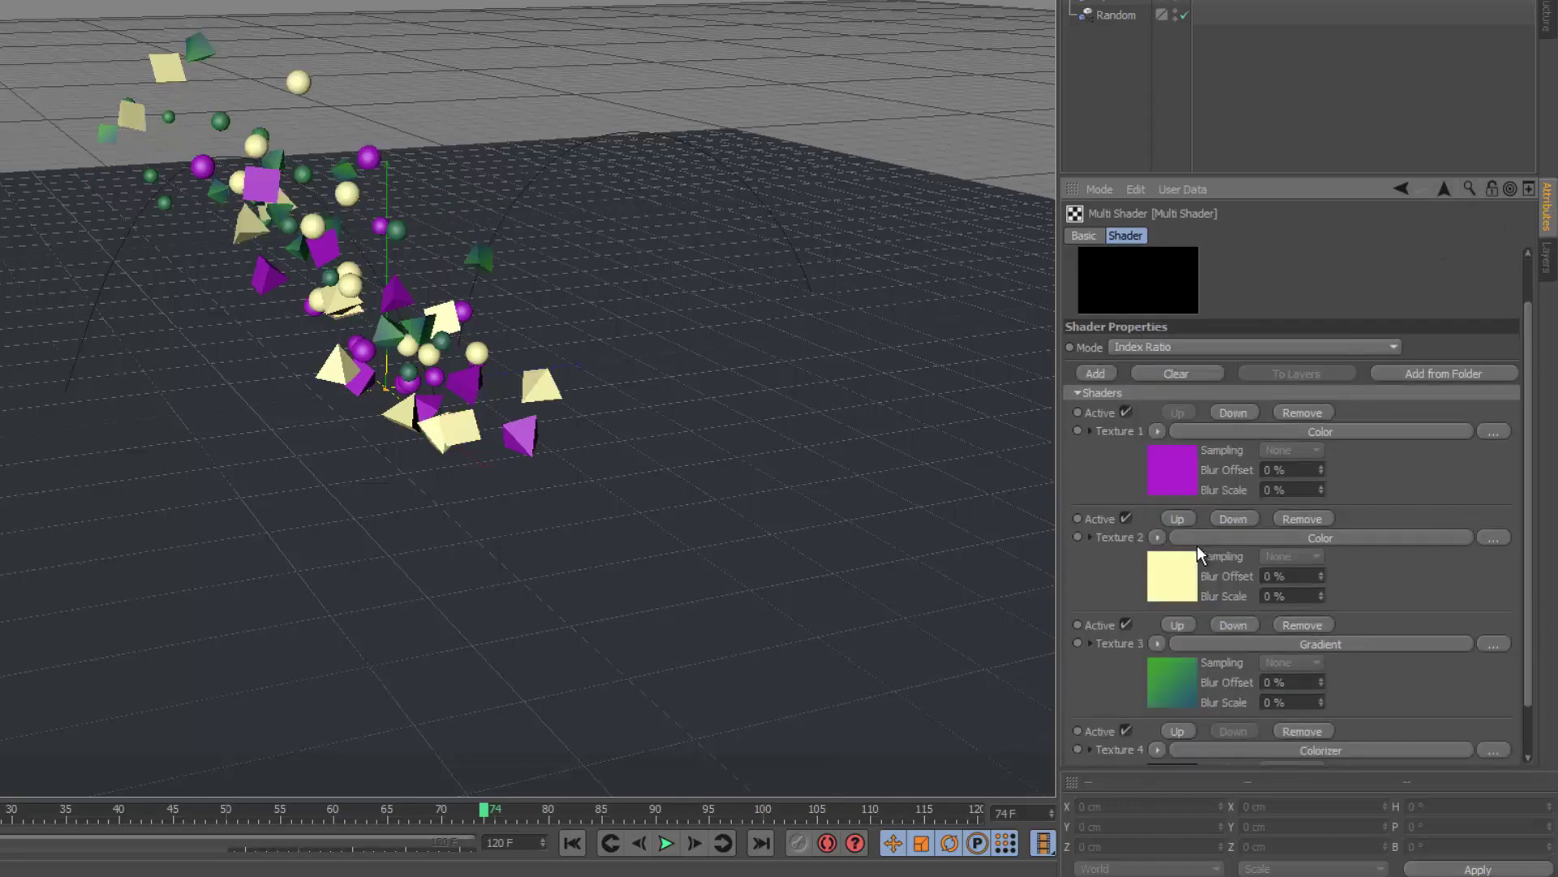
left_click(1157, 750)
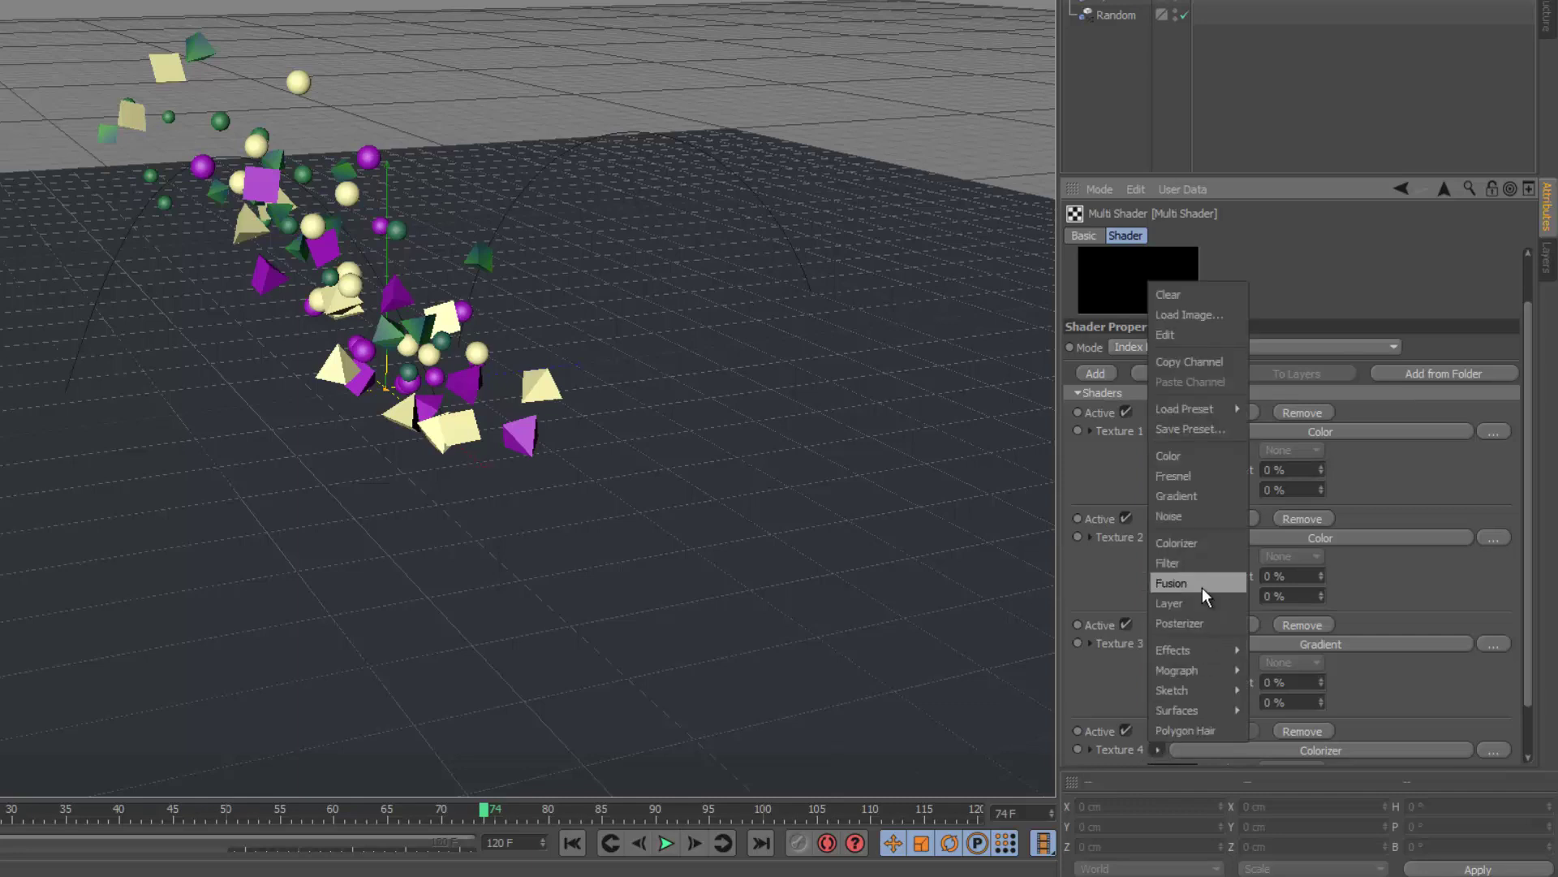
mouse_move(1216, 652)
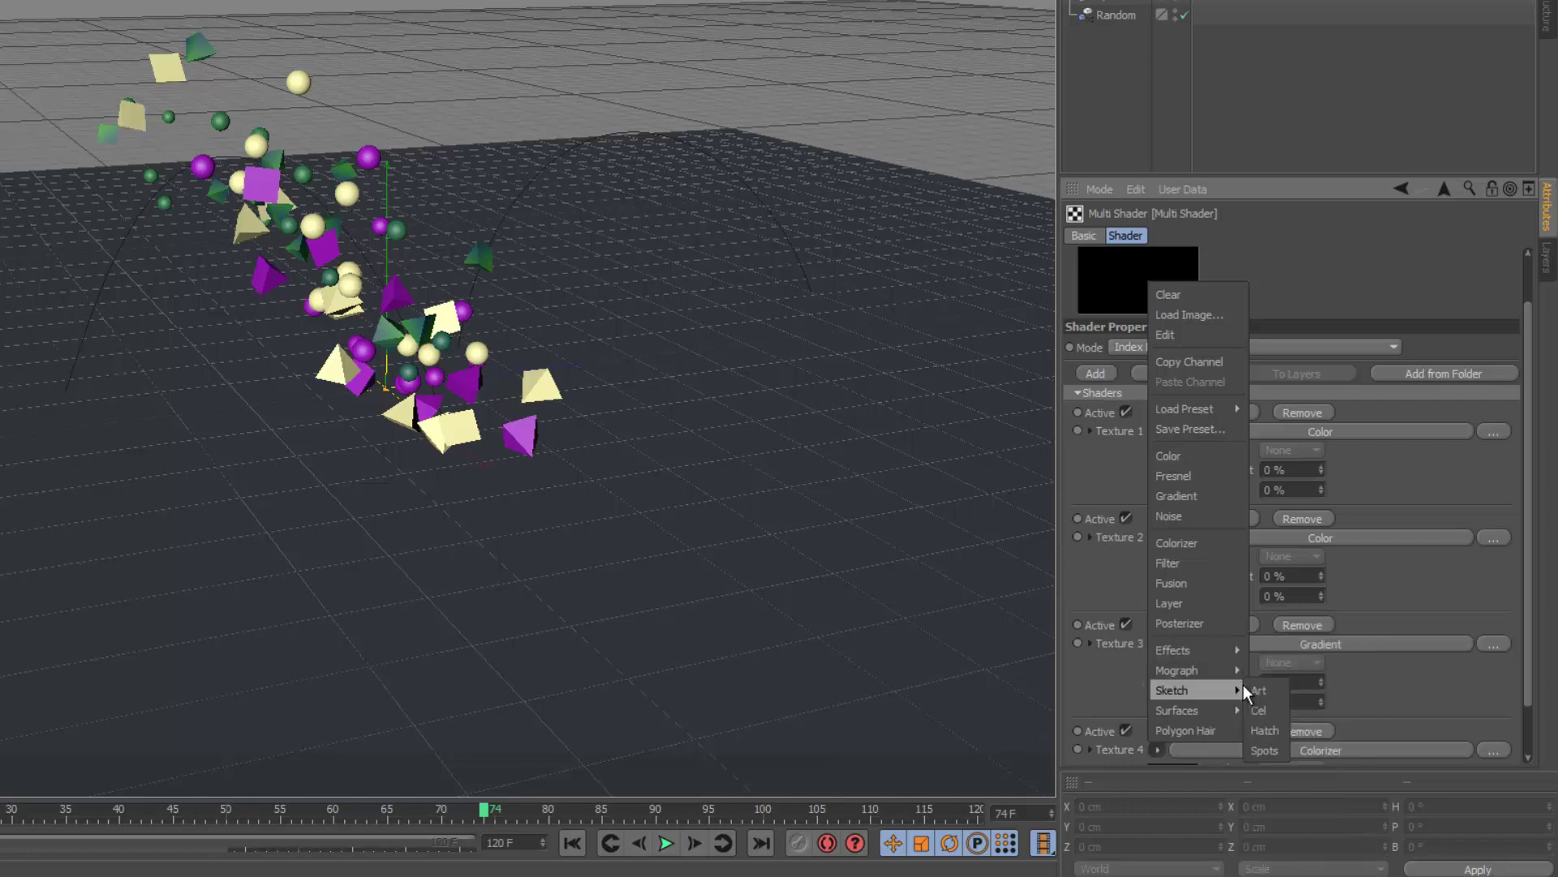
mouse_move(1232, 715)
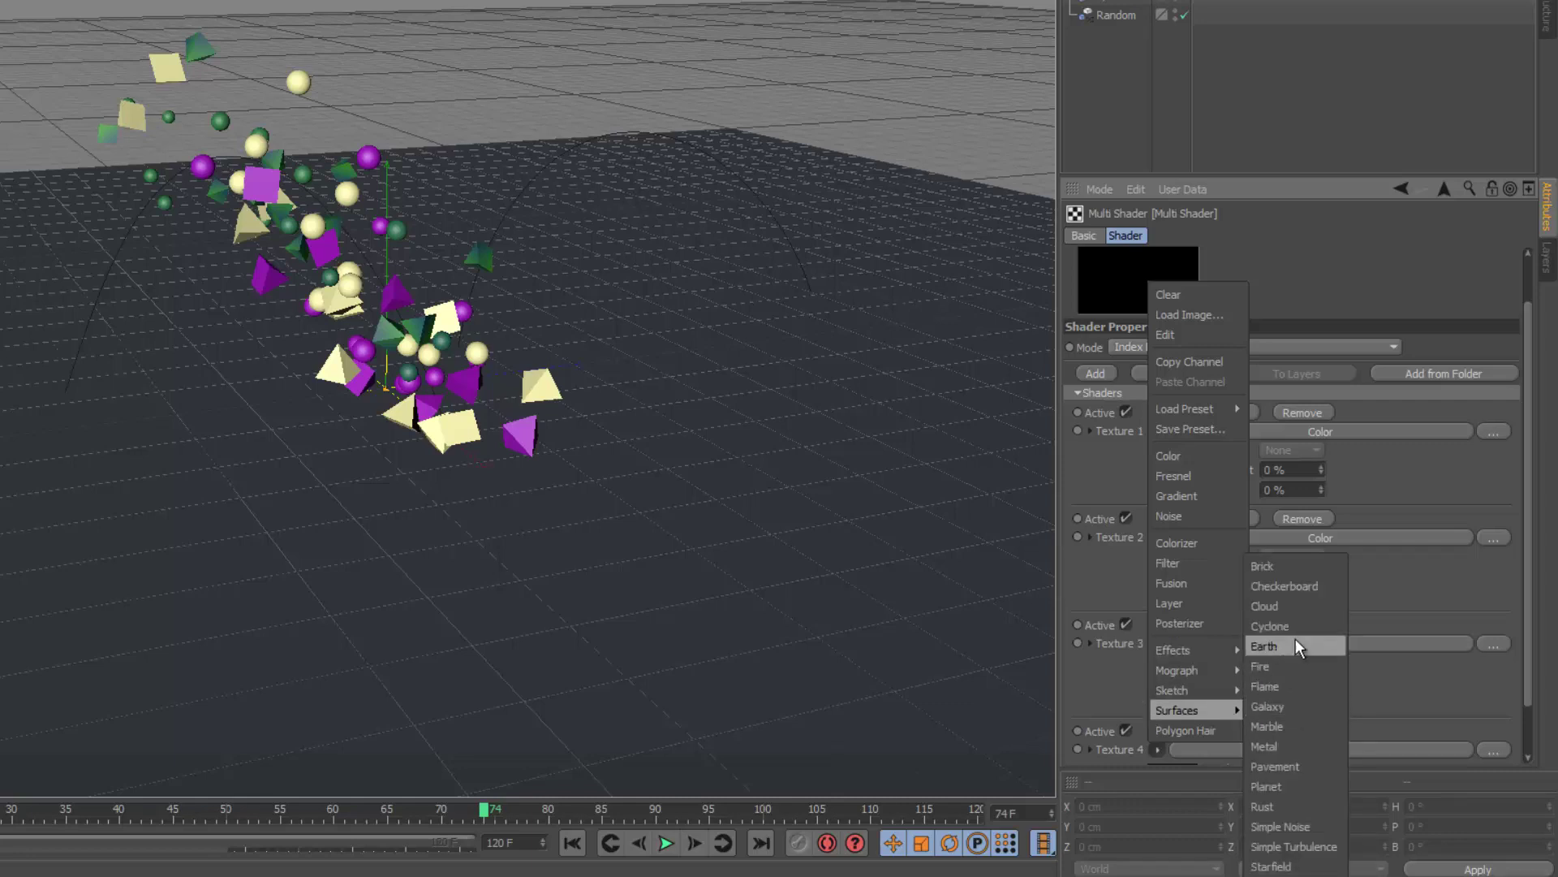
left_click(1297, 805)
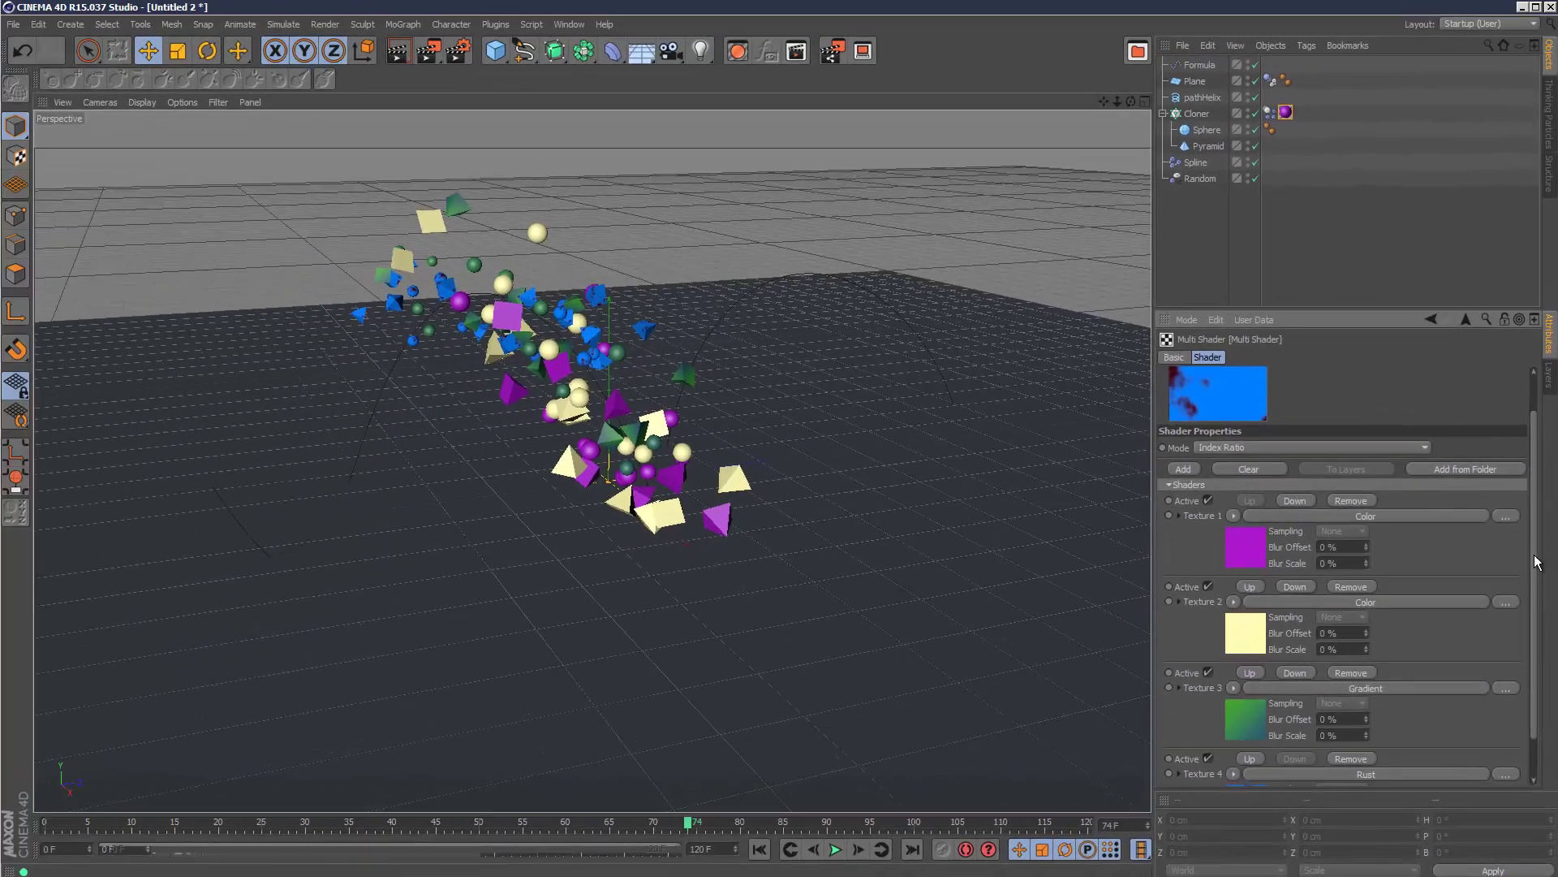
left_click_drag(1530, 482, 1542, 564)
left_click_drag(1544, 624, 1548, 452)
Return to the material settings and play the dynamics simulation on the timeline.
left_click(1466, 321)
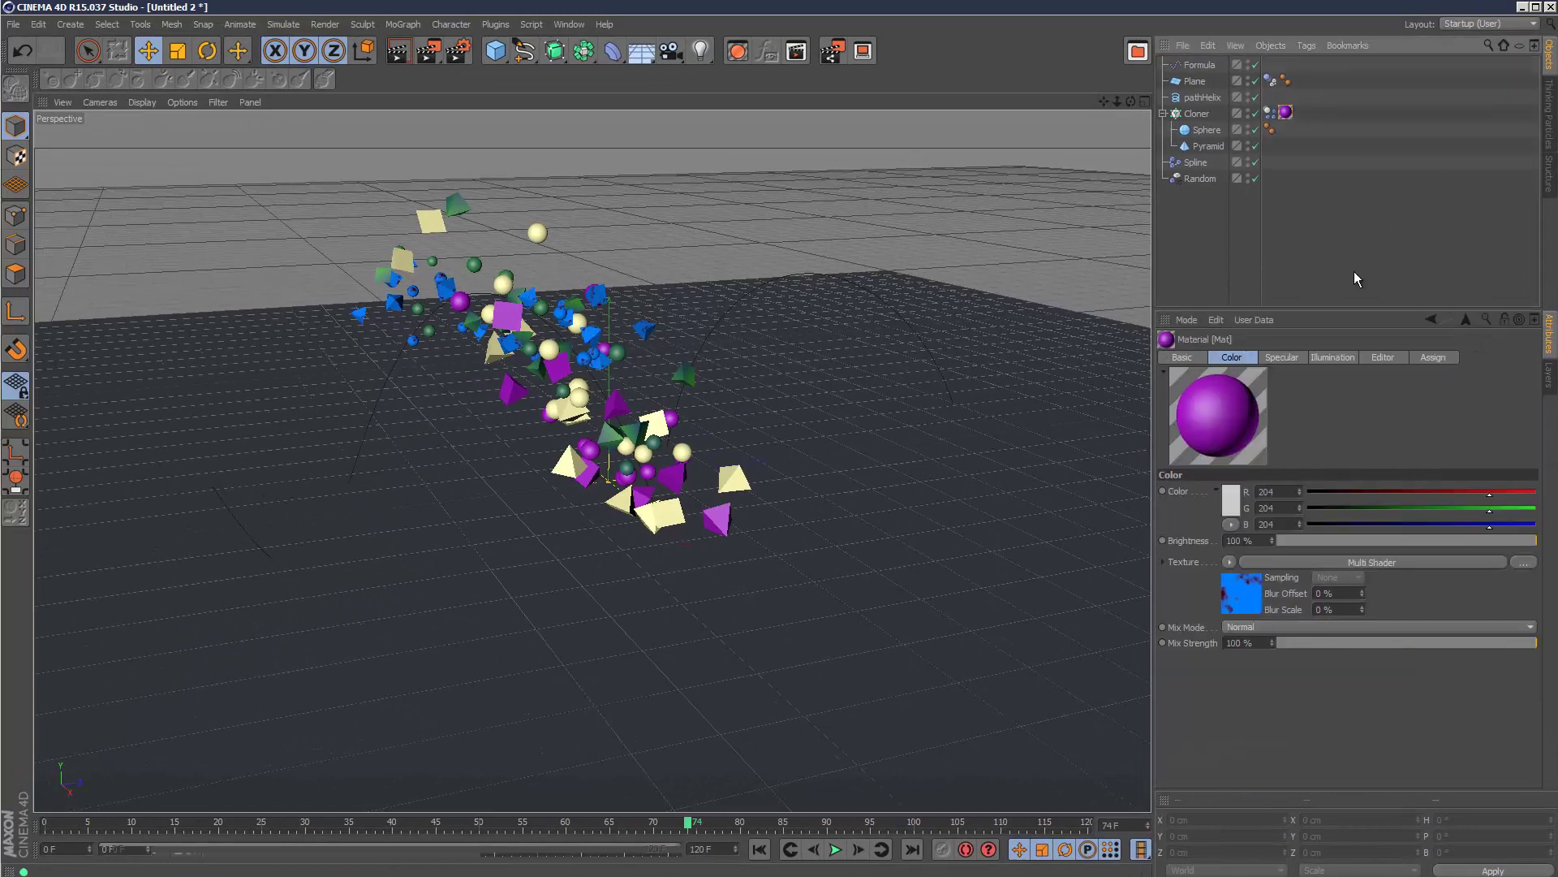
left_click(835, 849)
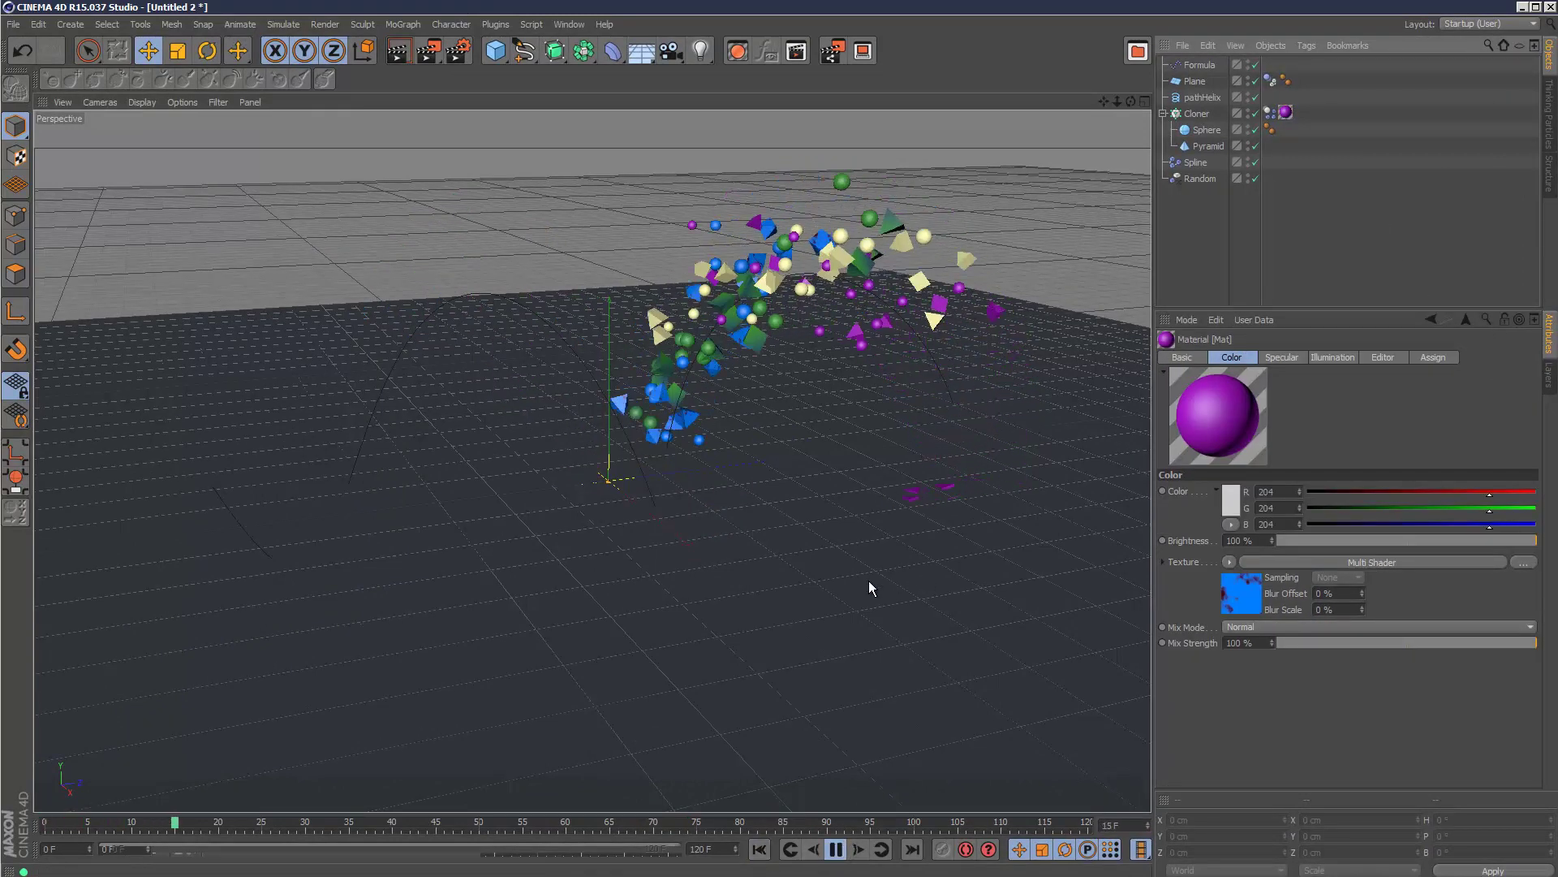